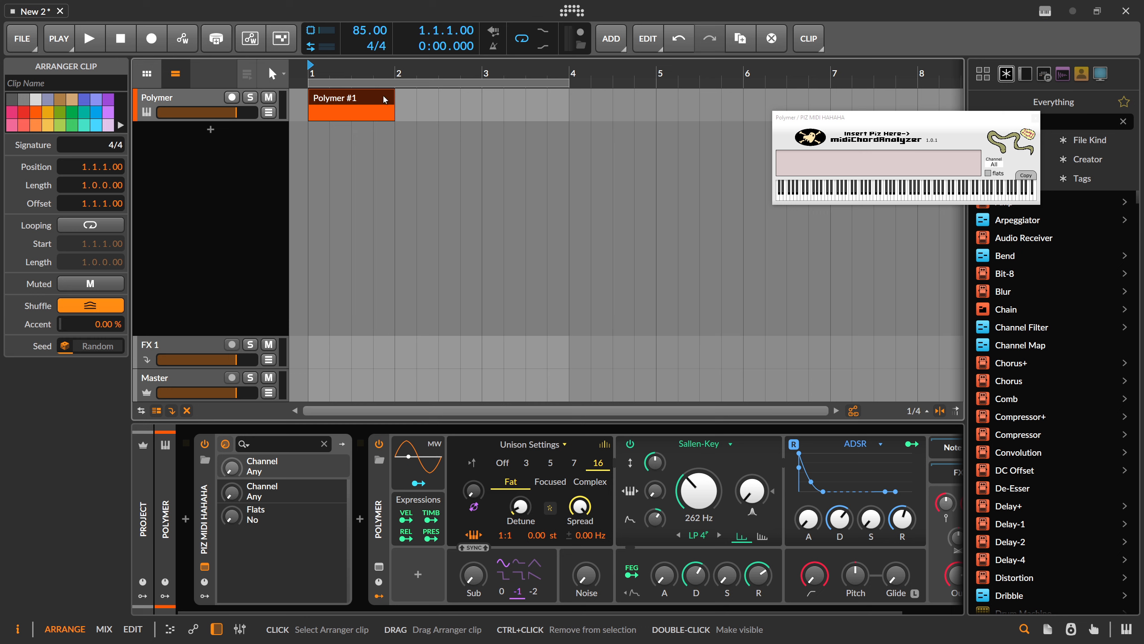
Step: Lengthen the Polymer #1 clip to three bars and open it in the note editor
{"action": "left_click_drag", "start_coordinate": [395, 101], "coordinate": [568, 101]}
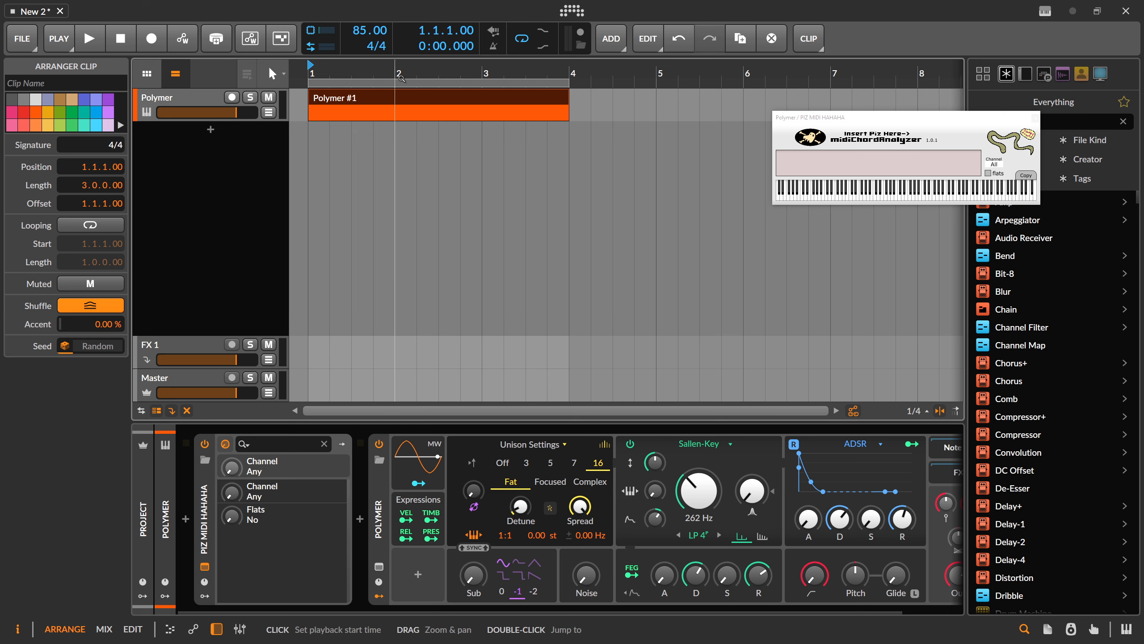
{"action": "left_click_drag", "start_coordinate": [395, 68], "coordinate": [395, 74]}
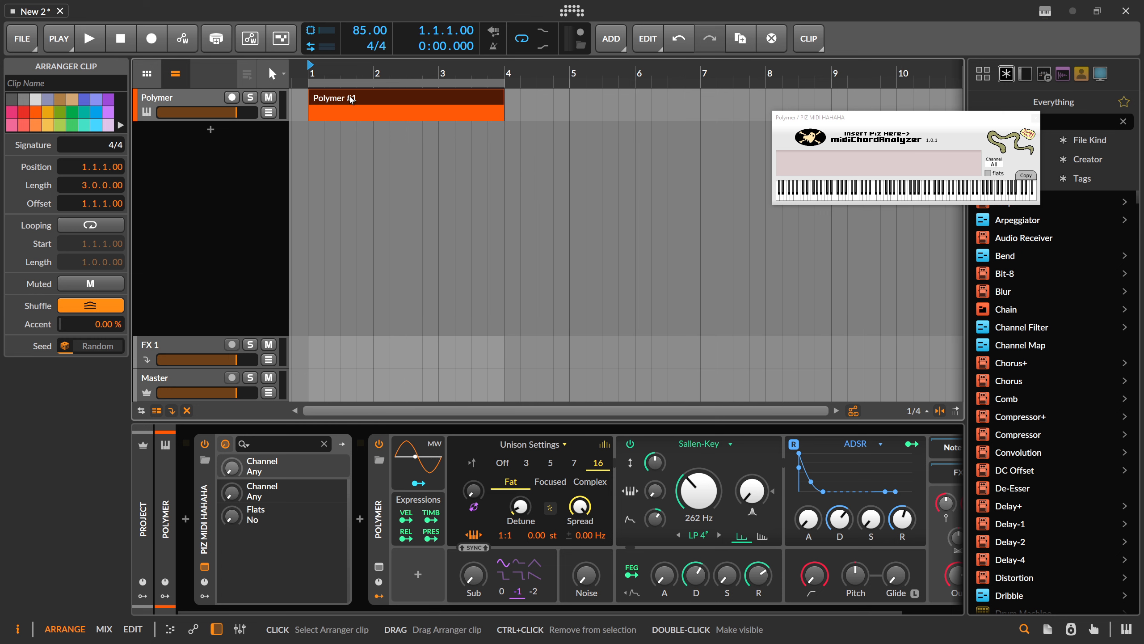
{"action": "double_click", "coordinate": [334, 104]}
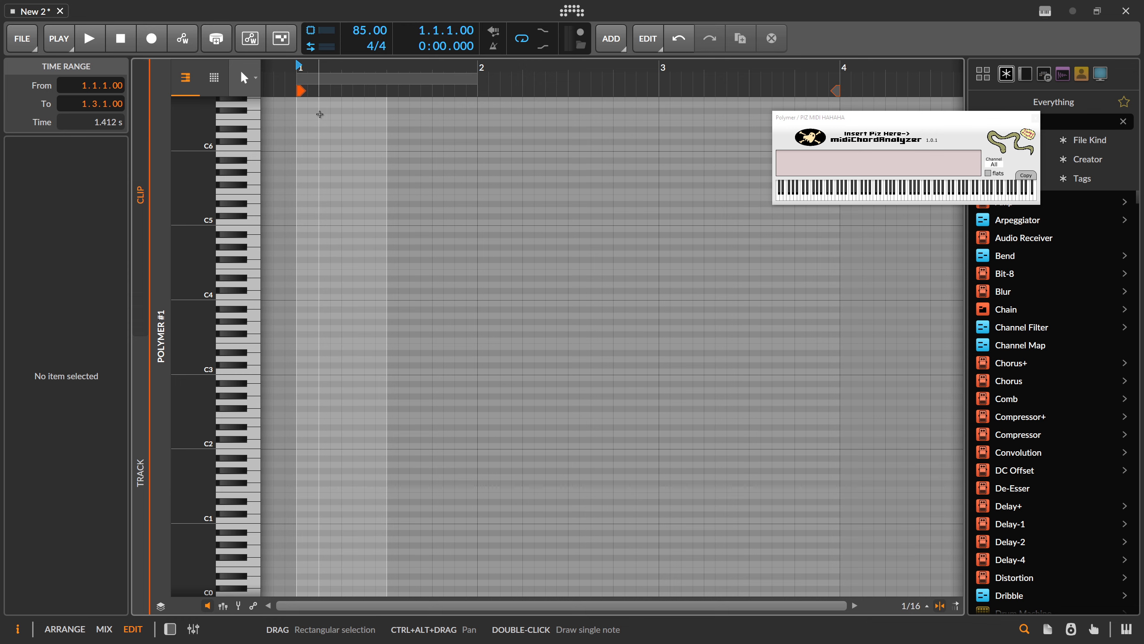
Step: Draw half-bar notes C3, D3, E3, F3, G3, A3, B3 and C4 stacked at the start of the clip
{"action": "left_click_drag", "start_coordinate": [309, 66], "coordinate": [341, 90]}
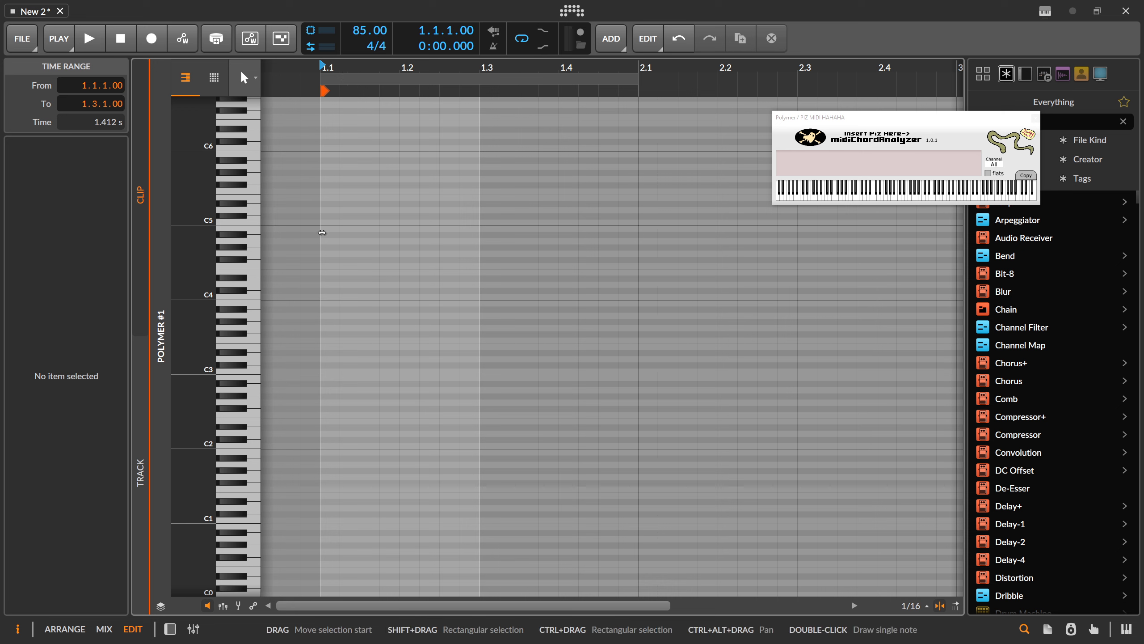
{"action": "left_click", "coordinate": [300, 311]}
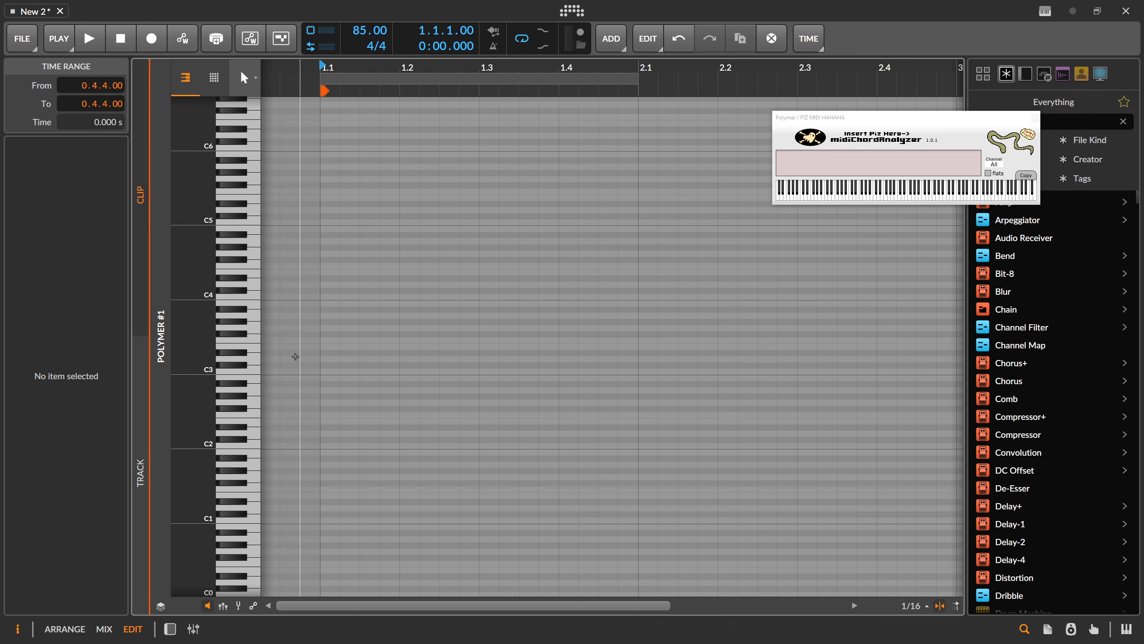
{"action": "left_click_drag", "start_coordinate": [200, 354], "coordinate": [247, 358]}
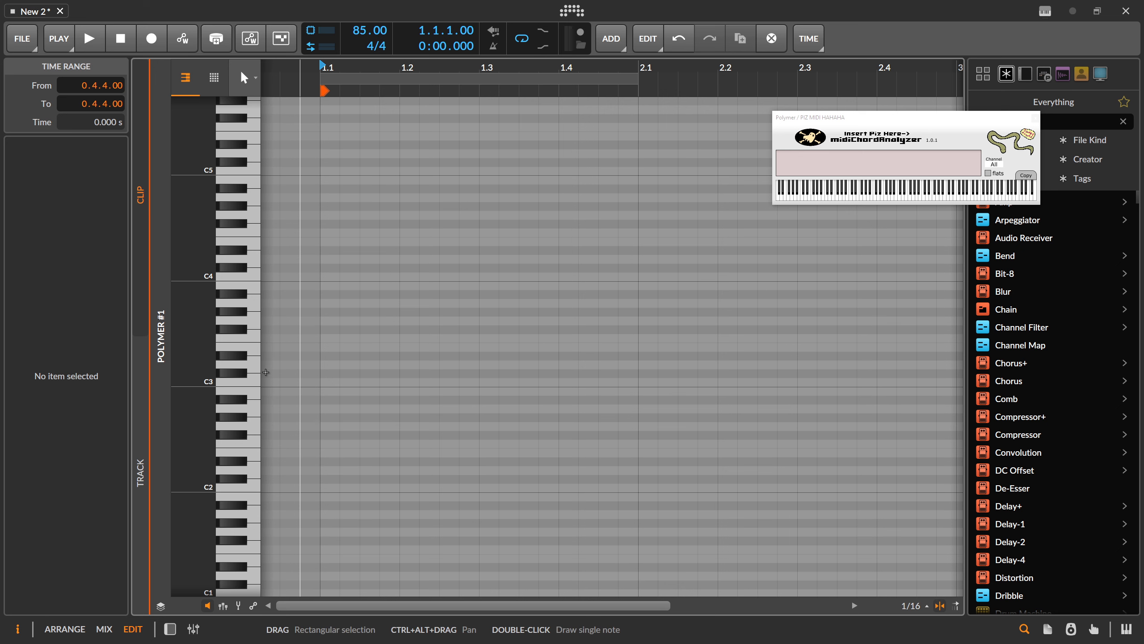
{"action": "double_click", "coordinate": [330, 381]}
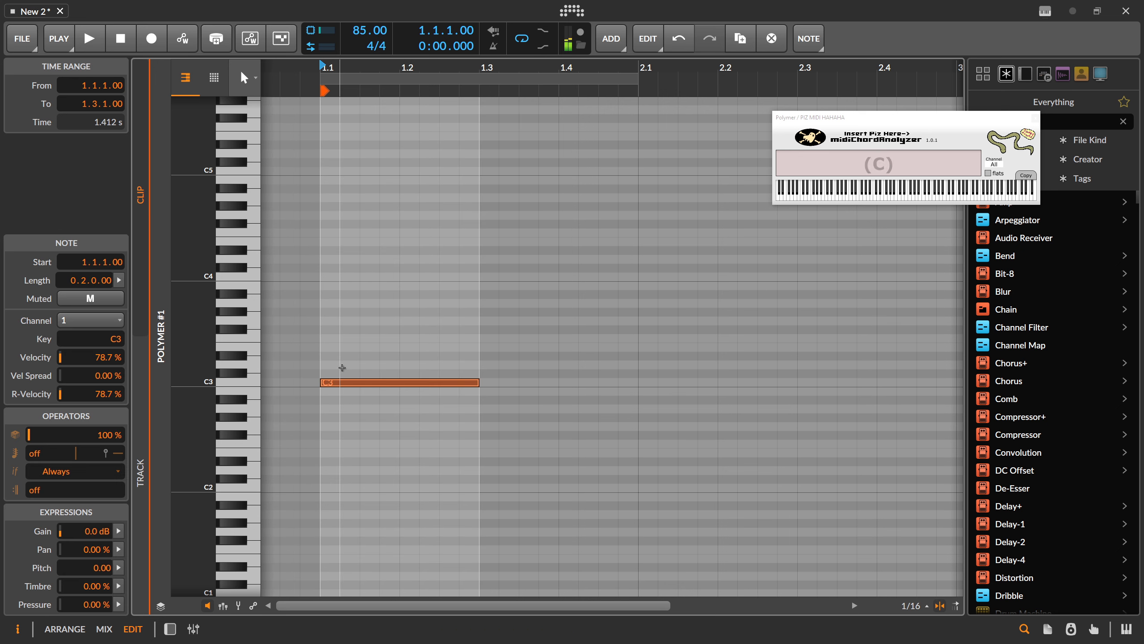
{"action": "double_click", "coordinate": [330, 365]}
{"action": "double_click", "coordinate": [332, 347]}
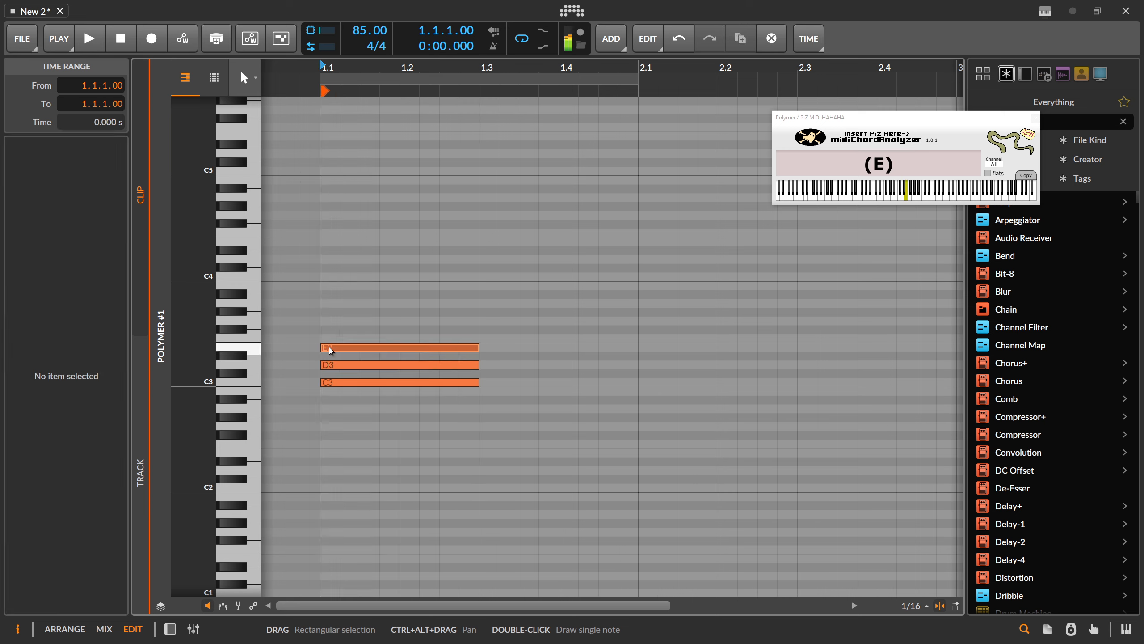
{"action": "double_click", "coordinate": [332, 338]}
{"action": "double_click", "coordinate": [332, 320]}
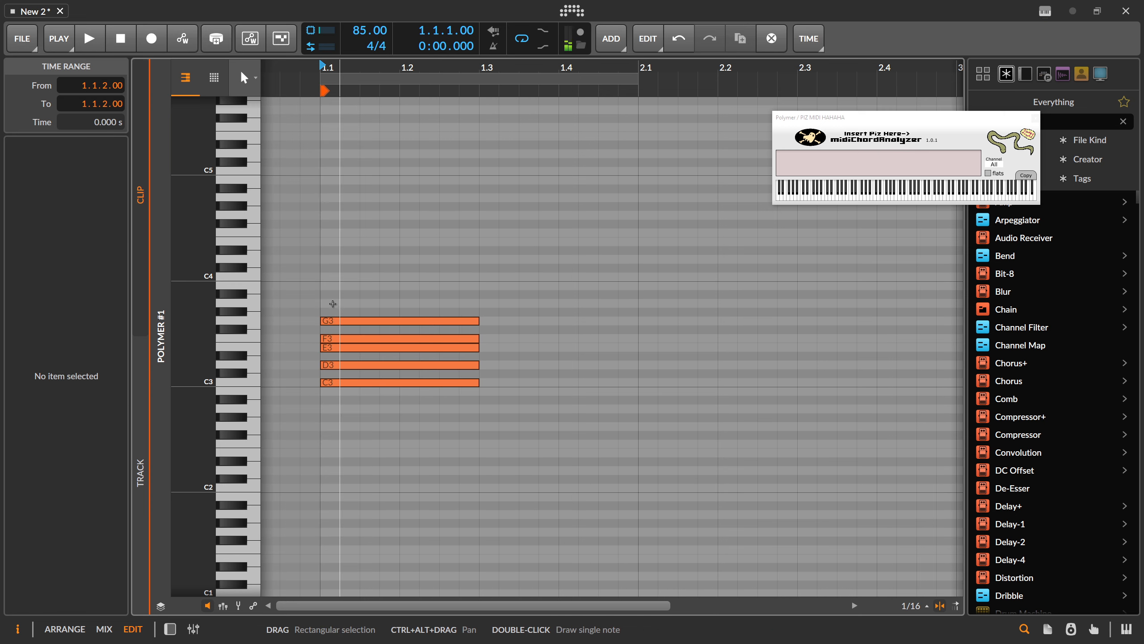
{"action": "double_click", "coordinate": [331, 303]}
{"action": "left_click", "coordinate": [330, 285]}
{"action": "double_click", "coordinate": [331, 285]}
{"action": "left_click", "coordinate": [331, 269]}
{"action": "double_click", "coordinate": [332, 276]}
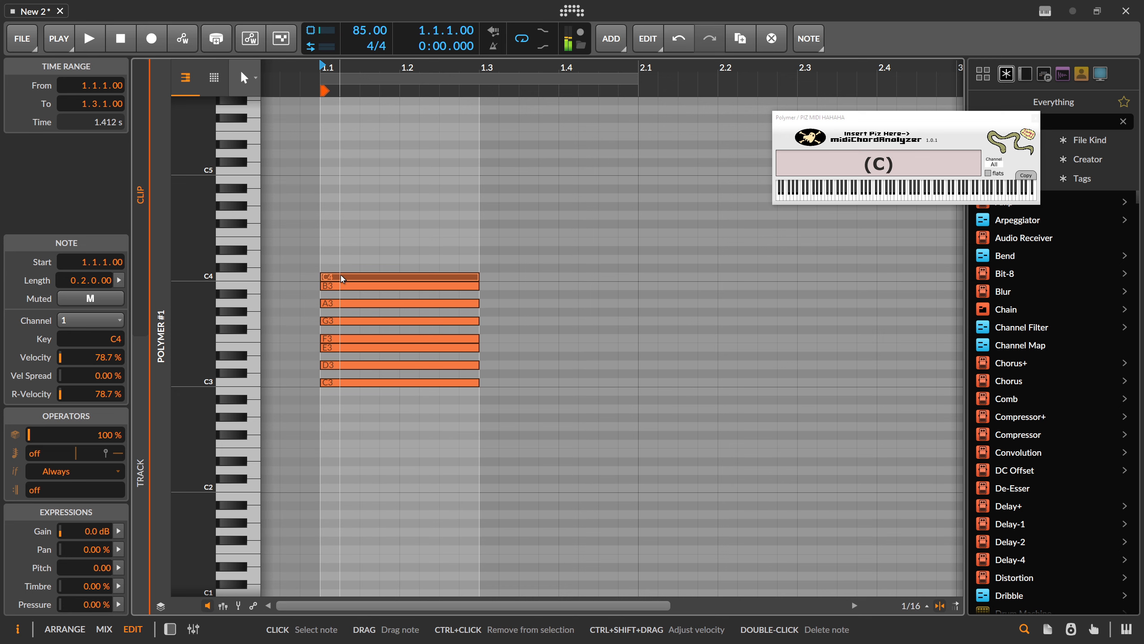
Step: Delete the C4 note from the stacked scale notes
{"action": "left_click", "coordinate": [358, 255]}
{"action": "left_click", "coordinate": [406, 277]}
{"action": "key", "text": "Delete"}
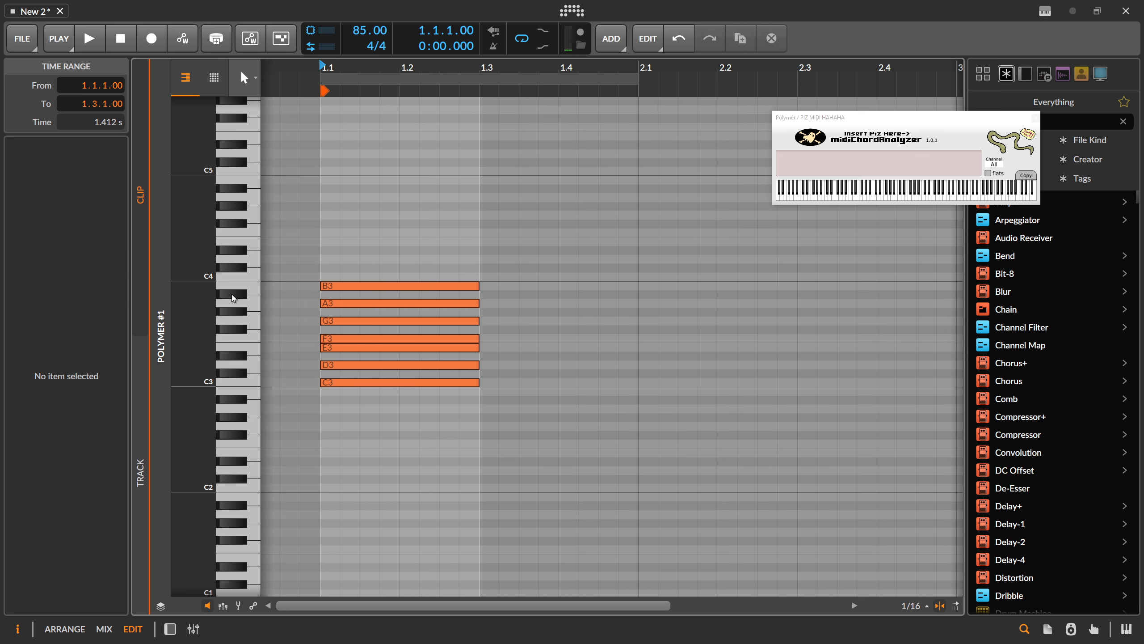
Step: Draw a half-bar C major triad (C3, E3, G3) at 1.3, right after the stacked scale notes, and play it
{"action": "left_click_drag", "start_coordinate": [198, 299], "coordinate": [245, 300]}
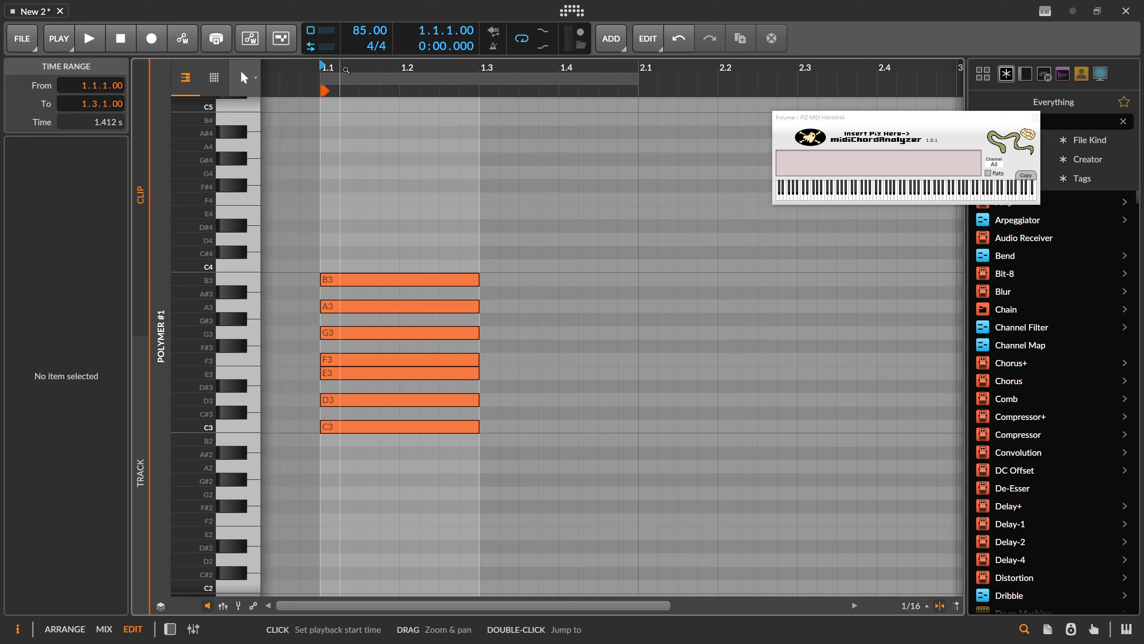
{"action": "left_click_drag", "start_coordinate": [345, 67], "coordinate": [323, 30]}
{"action": "left_click_drag", "start_coordinate": [333, 165], "coordinate": [362, 465]}
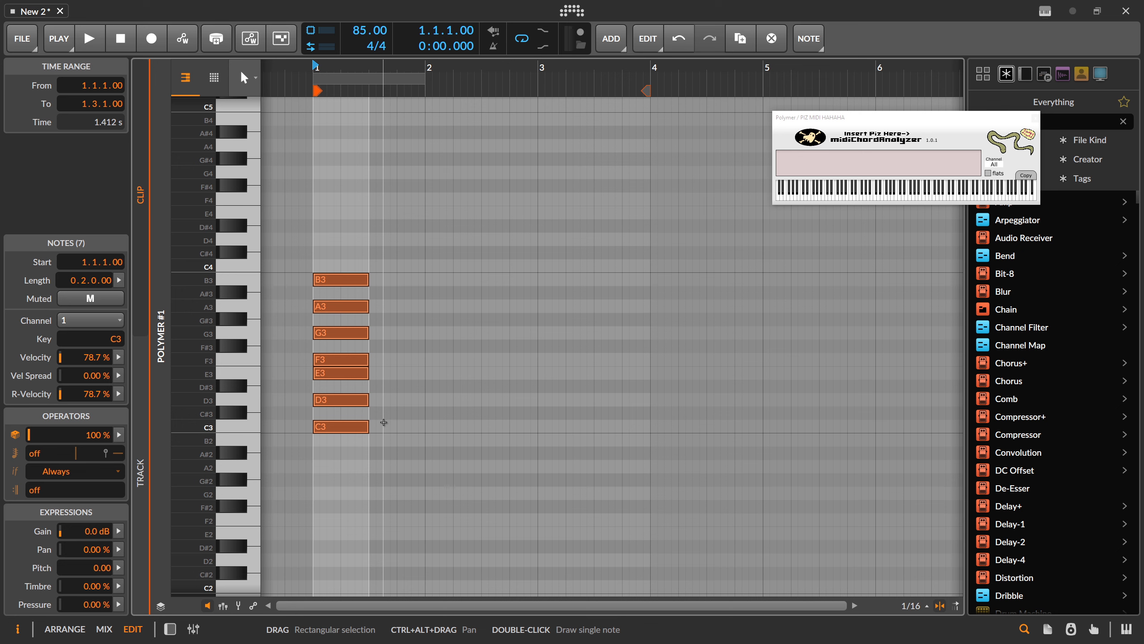
{"action": "left_click_drag", "start_coordinate": [361, 68], "coordinate": [351, 65]}
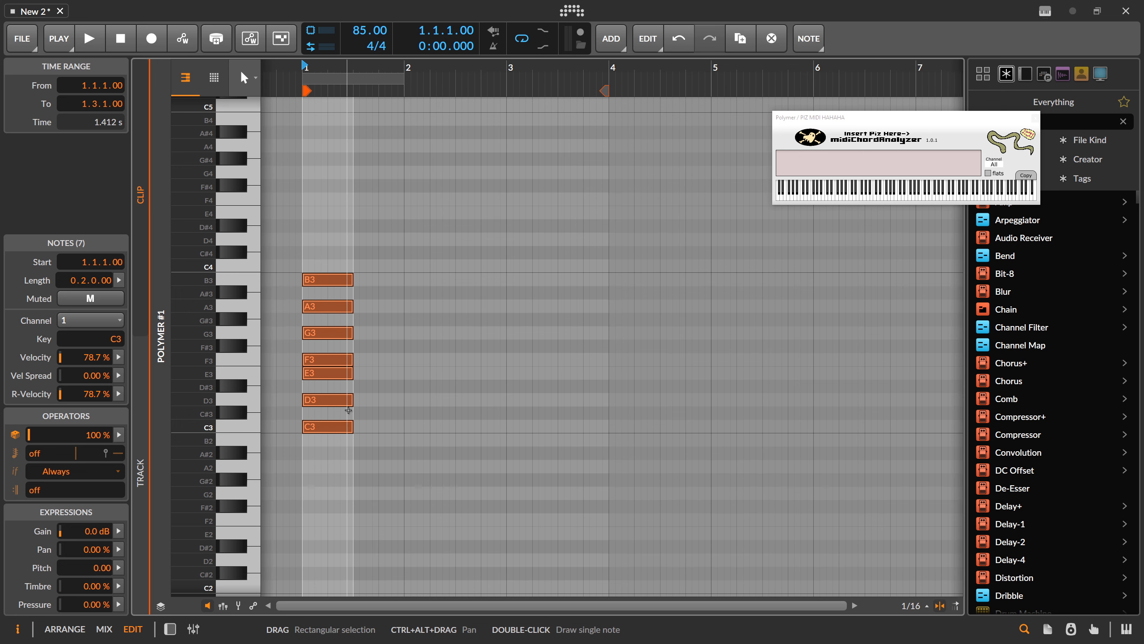
{"action": "left_click", "coordinate": [378, 402]}
{"action": "key", "text": "ctrl+a"}
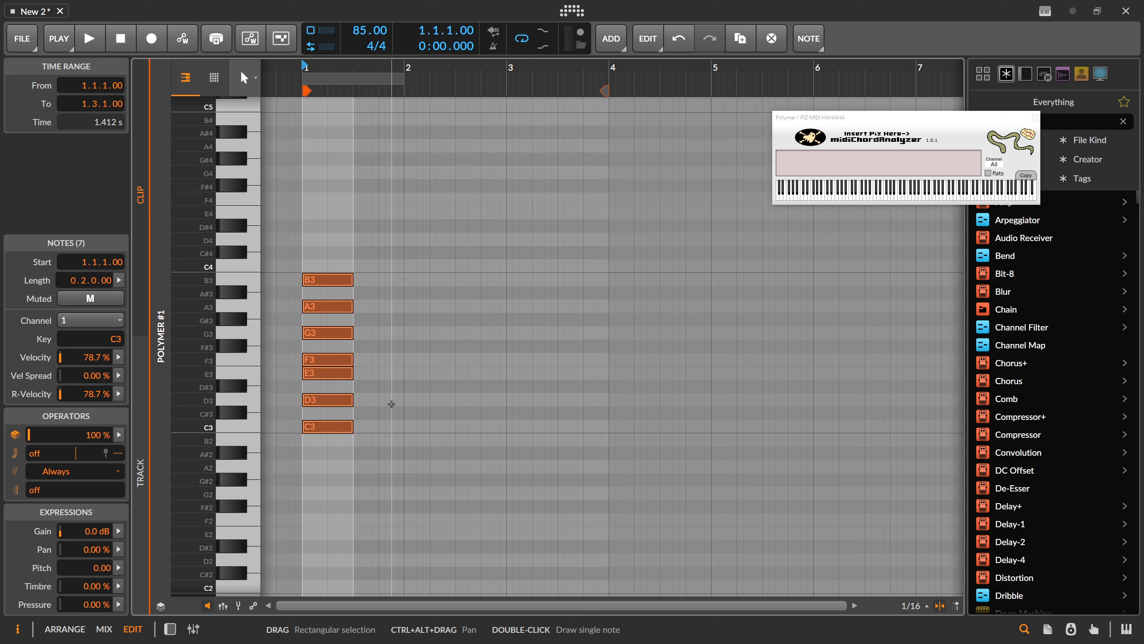
{"action": "double_click", "coordinate": [358, 426]}
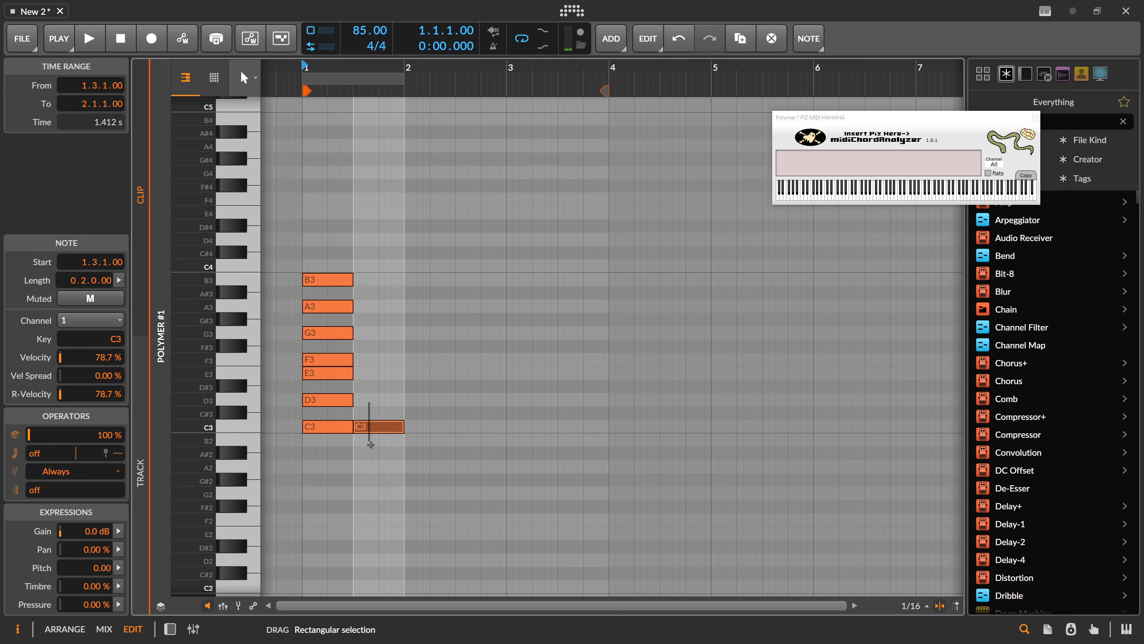
{"action": "double_click", "coordinate": [363, 374]}
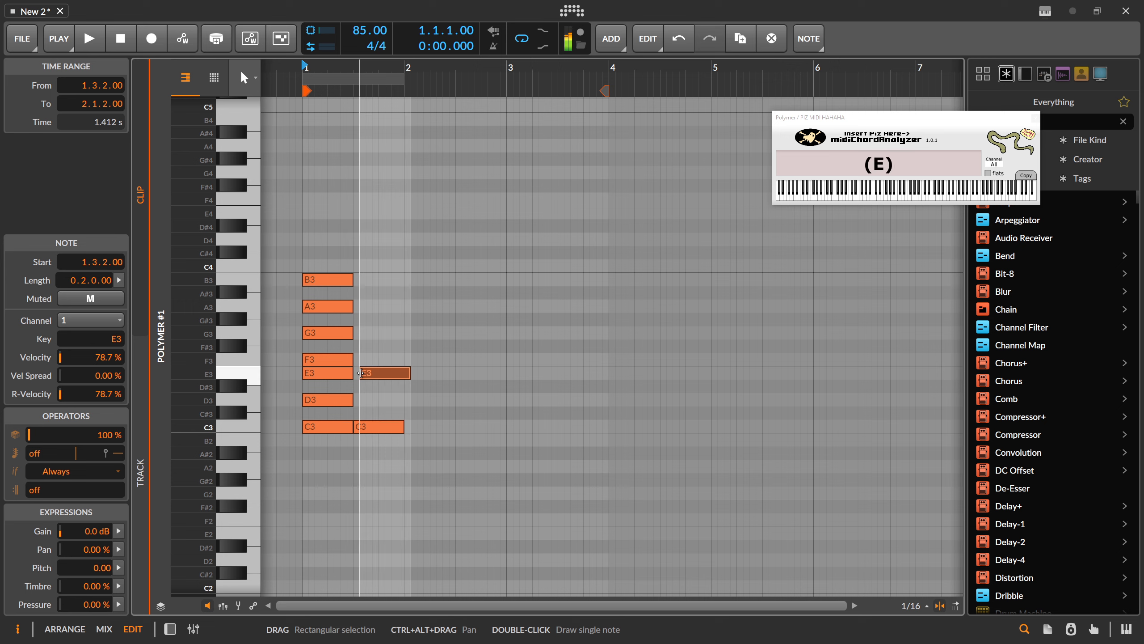
{"action": "double_click", "coordinate": [360, 334]}
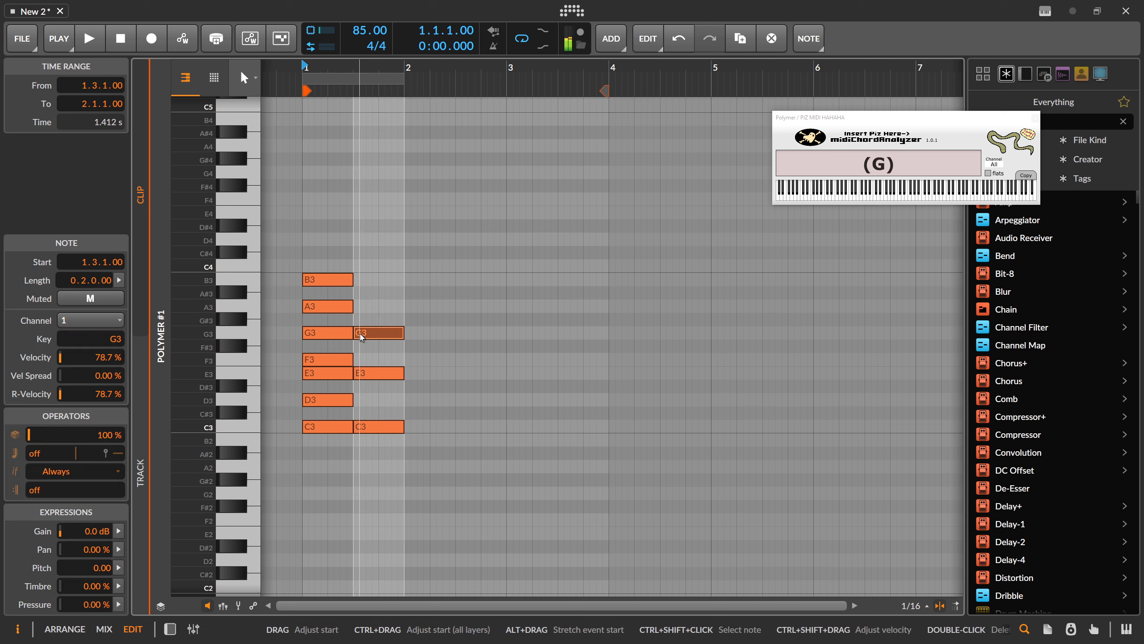
{"action": "left_click_drag", "start_coordinate": [358, 312], "coordinate": [374, 435]}
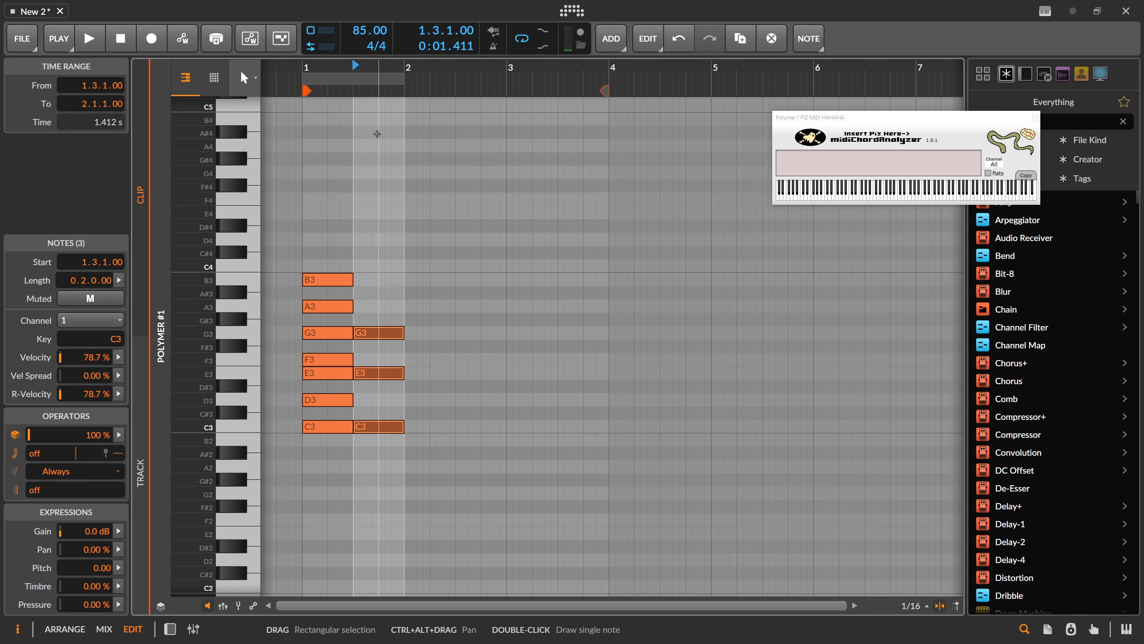
{"action": "key", "text": "space"}
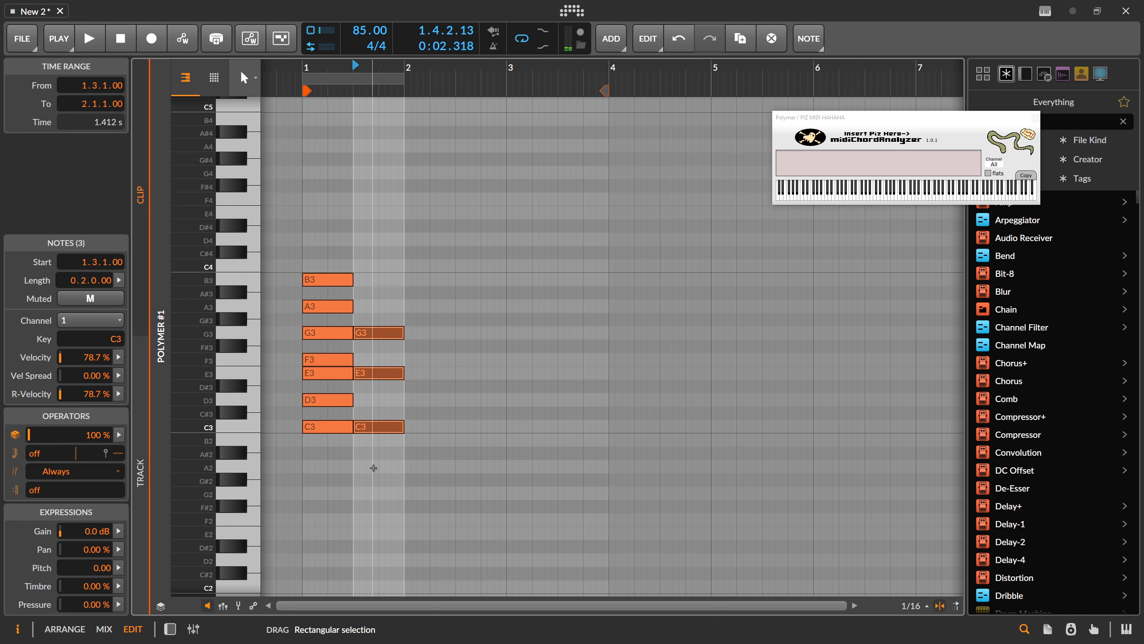
Step: Duplicate the C major triad to 2.1 and turn the copy into a D minor triad (D3, F3, A3)
{"action": "key", "text": "ctrl+d"}
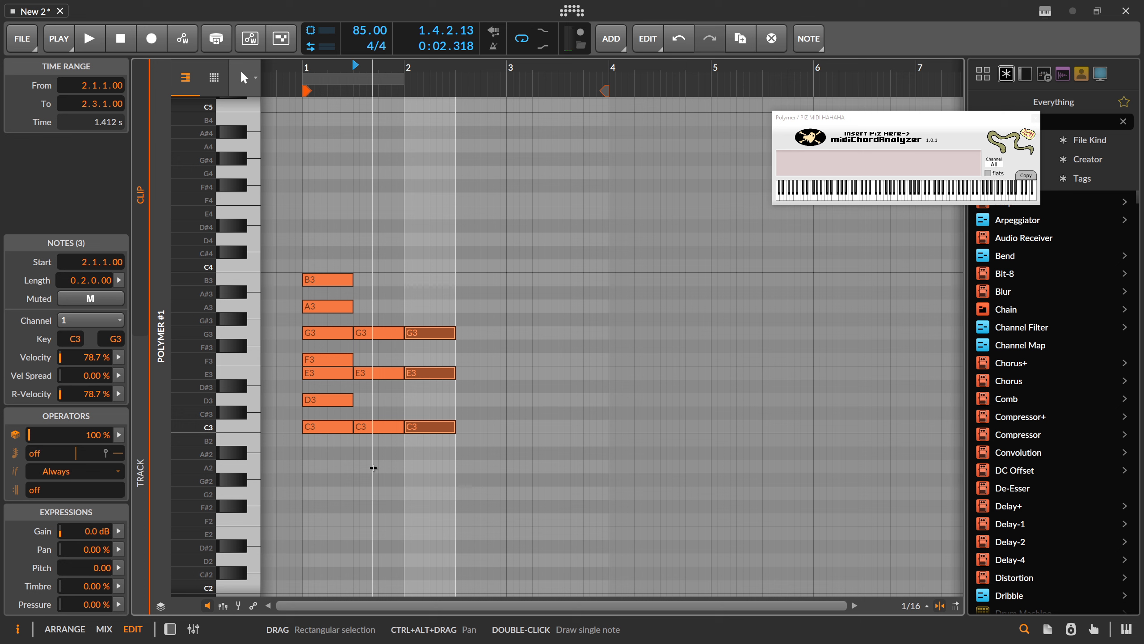
{"action": "key", "text": "Up"}
{"action": "key", "text": "Up"}
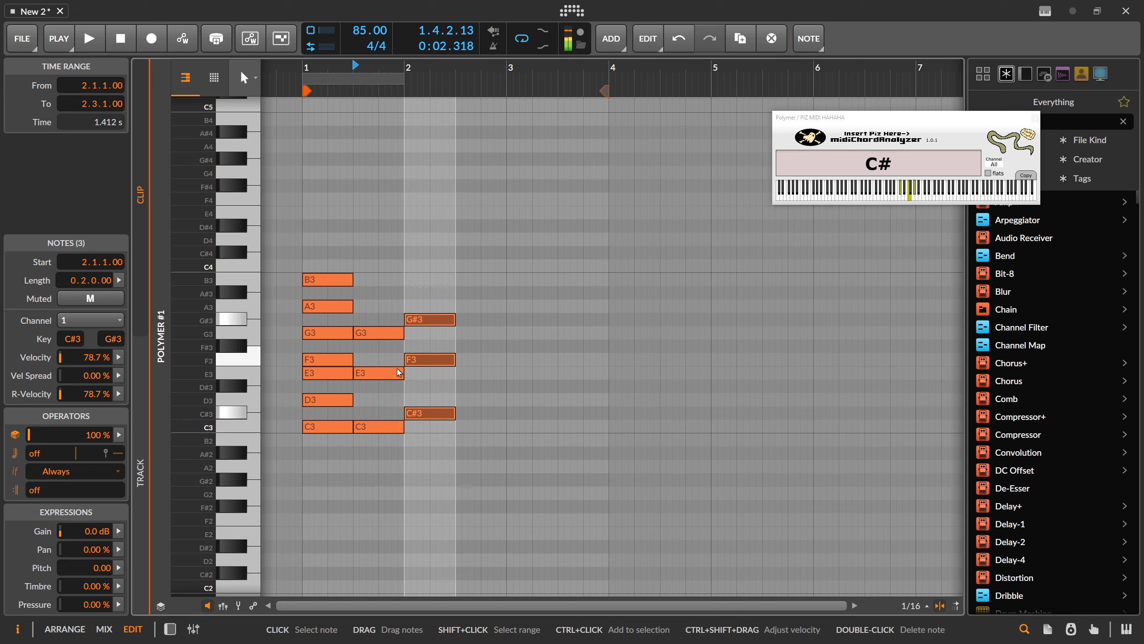
{"action": "left_click", "coordinate": [426, 345]}
{"action": "key", "text": "Down"}
Step: Duplicate the D minor triad to 2.3 and transpose the copy up two semitones to E3, G3, B3
{"action": "left_click_drag", "start_coordinate": [422, 277], "coordinate": [464, 392]}
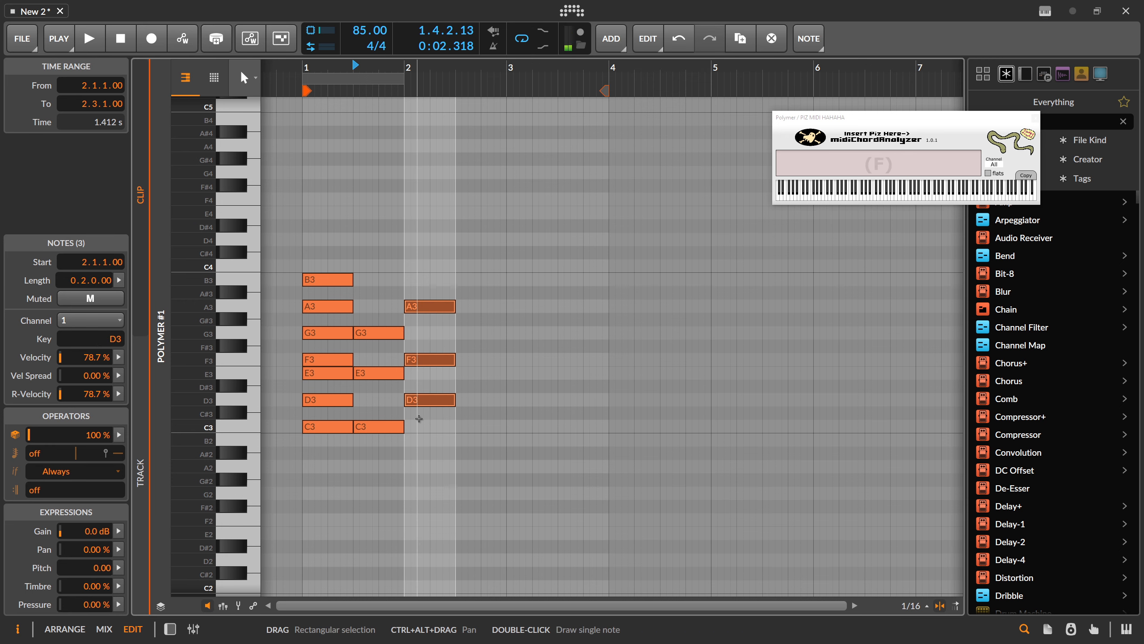
{"action": "key", "text": "ctrl+d"}
{"action": "key", "text": "Up"}
{"action": "key", "text": "Up"}
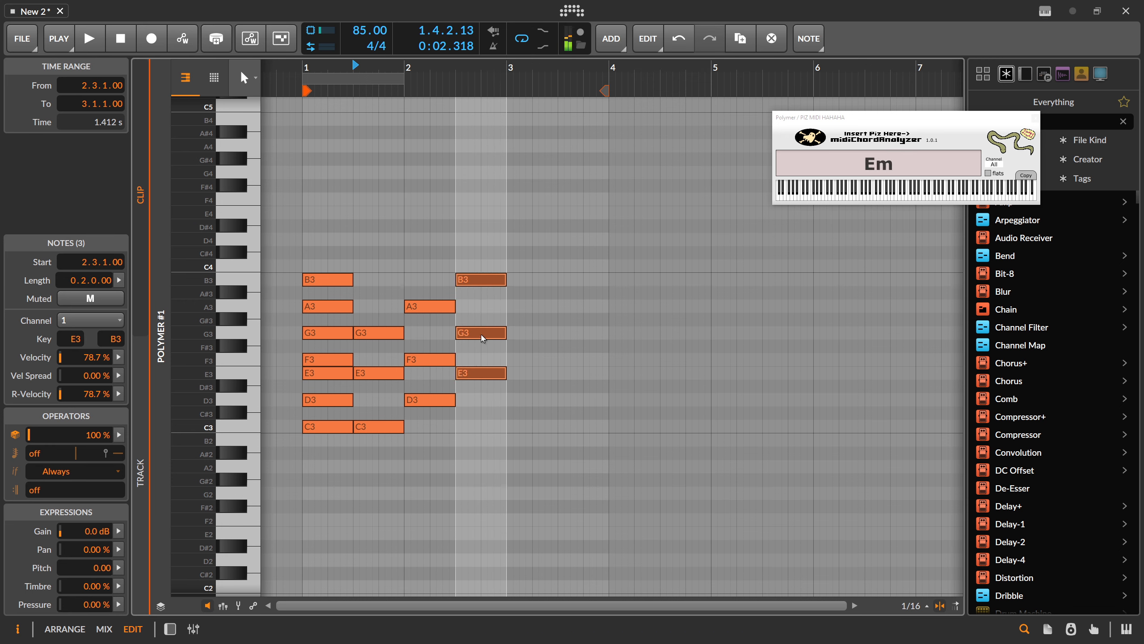
Step: Duplicate the E minor triad to 3.1 and turn the copy into an F major triad (F3, A3, C4)
{"action": "key", "text": "ctrl+d"}
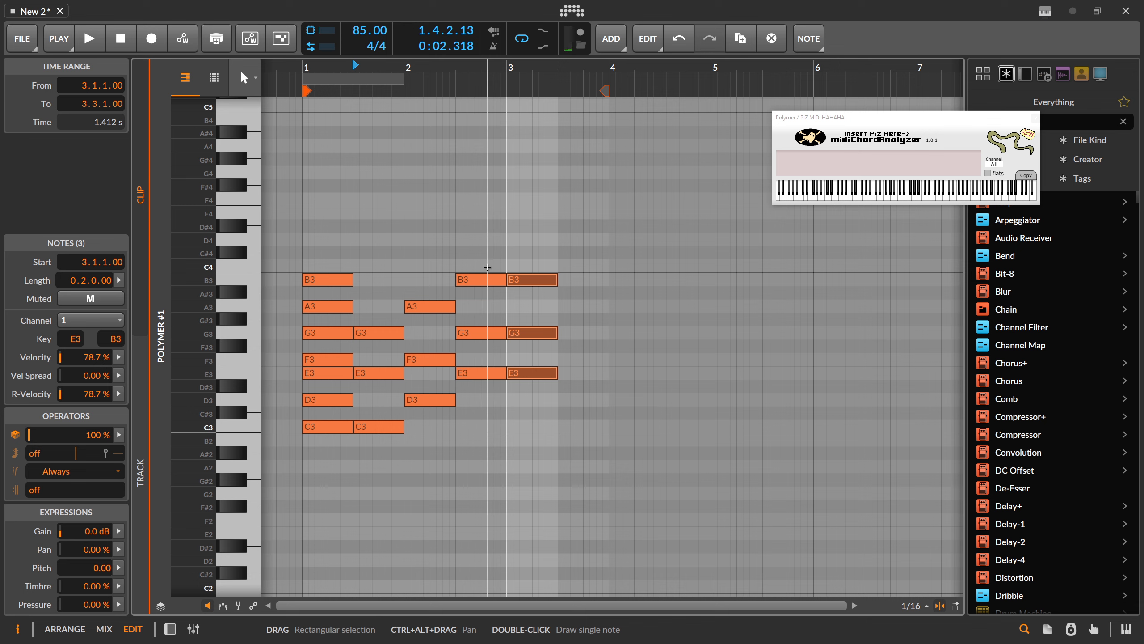
{"action": "key", "text": "Up"}
{"action": "left_click", "coordinate": [530, 321]}
{"action": "key", "text": "Up"}
Step: Duplicate the F major triad to 3.3 and transpose the copy up two semitones to G3, B3, D4
{"action": "left_click_drag", "start_coordinate": [532, 224], "coordinate": [530, 389]}
{"action": "key", "text": "ctrl+d"}
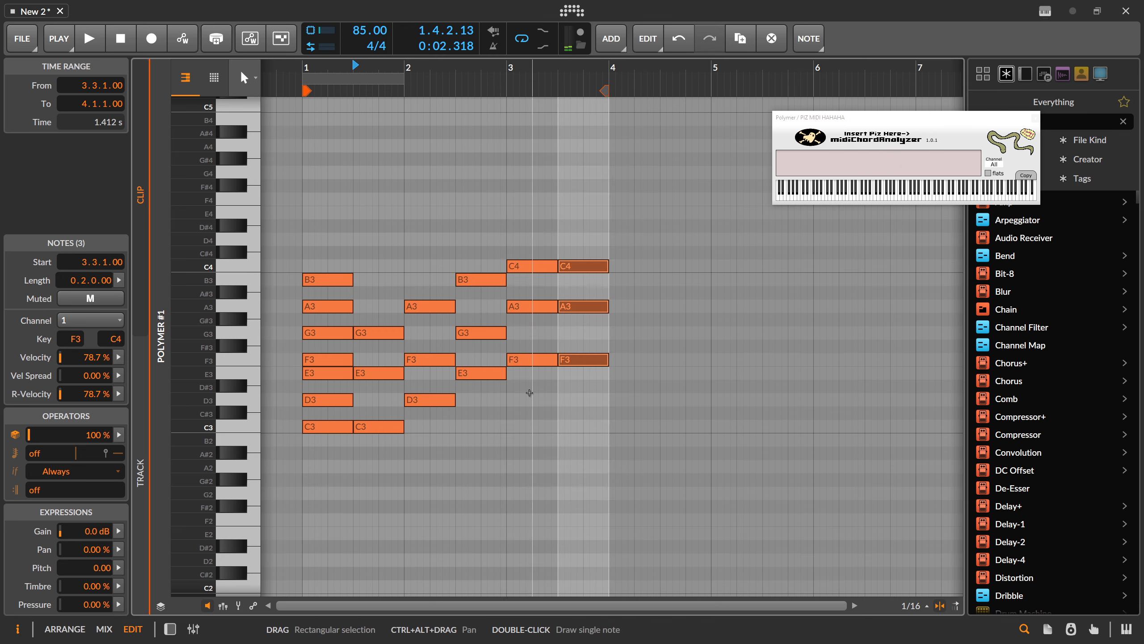
{"action": "key", "text": "Up"}
{"action": "key", "text": "Up"}
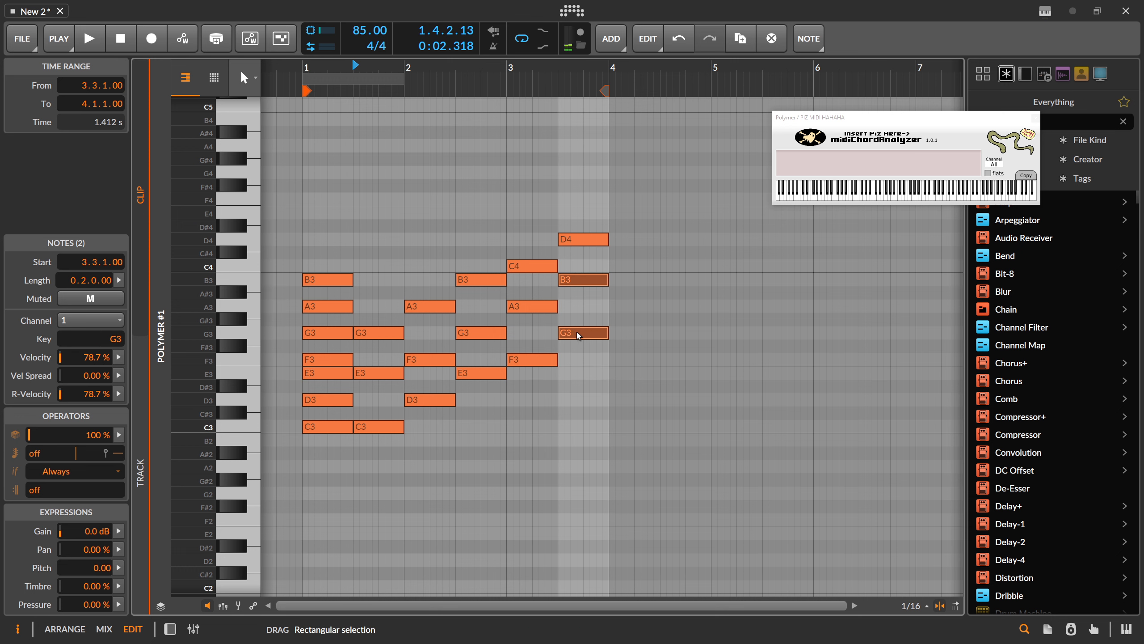
Step: Extend the clip to five bars and add an A minor triad (A3, C4, E4) at 4.1 from a copy of the G major triad
{"action": "left_click_drag", "start_coordinate": [605, 91], "coordinate": [780, 103]}
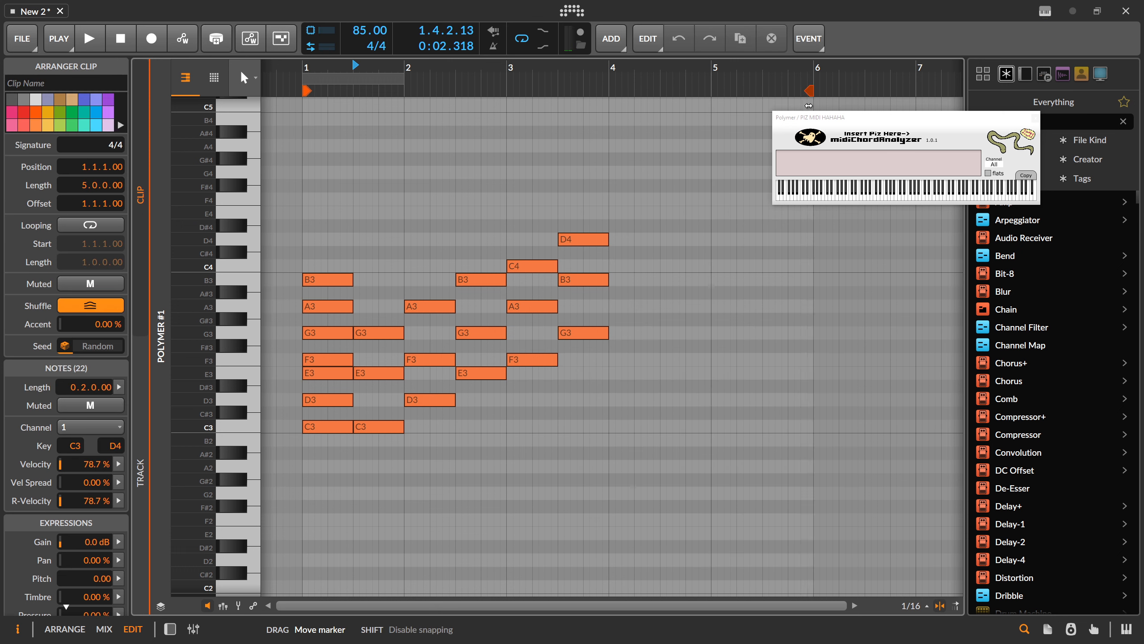
{"action": "left_click_drag", "start_coordinate": [595, 225], "coordinate": [587, 380]}
{"action": "key", "text": "ctrl+d"}
{"action": "key", "text": "Up"}
{"action": "key", "text": "Up"}
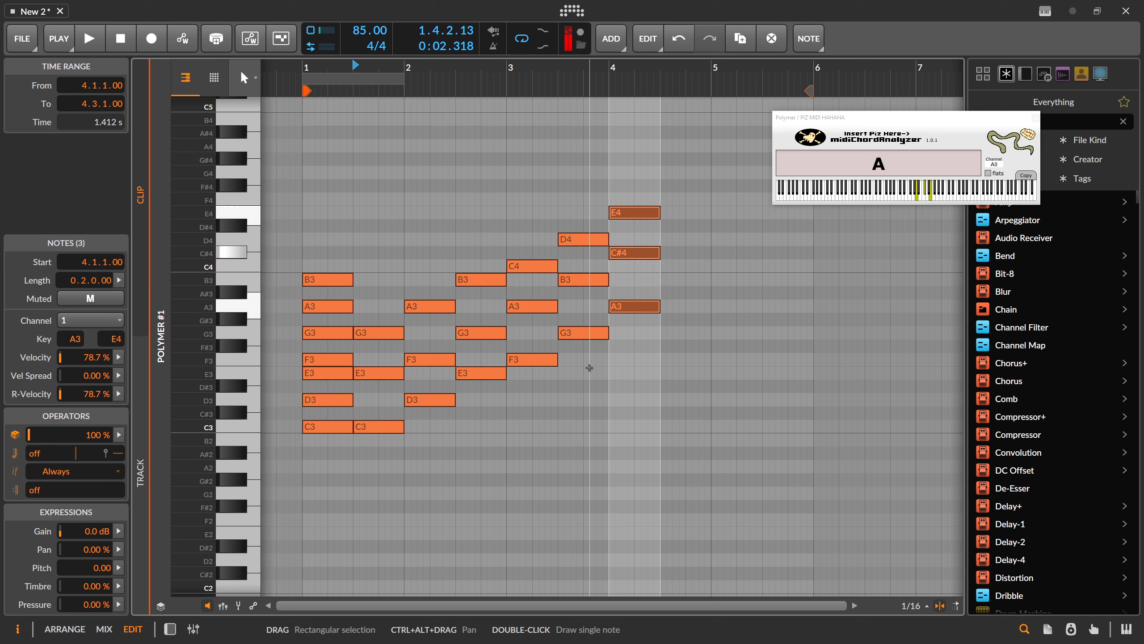
{"action": "left_click_drag", "start_coordinate": [642, 267], "coordinate": [644, 239]}
{"action": "key", "text": "Down"}
Step: Duplicate the A minor triad to 4.3 and turn the copy into a B diminished triad (B3, D4, F4)
{"action": "left_click_drag", "start_coordinate": [636, 163], "coordinate": [626, 332]}
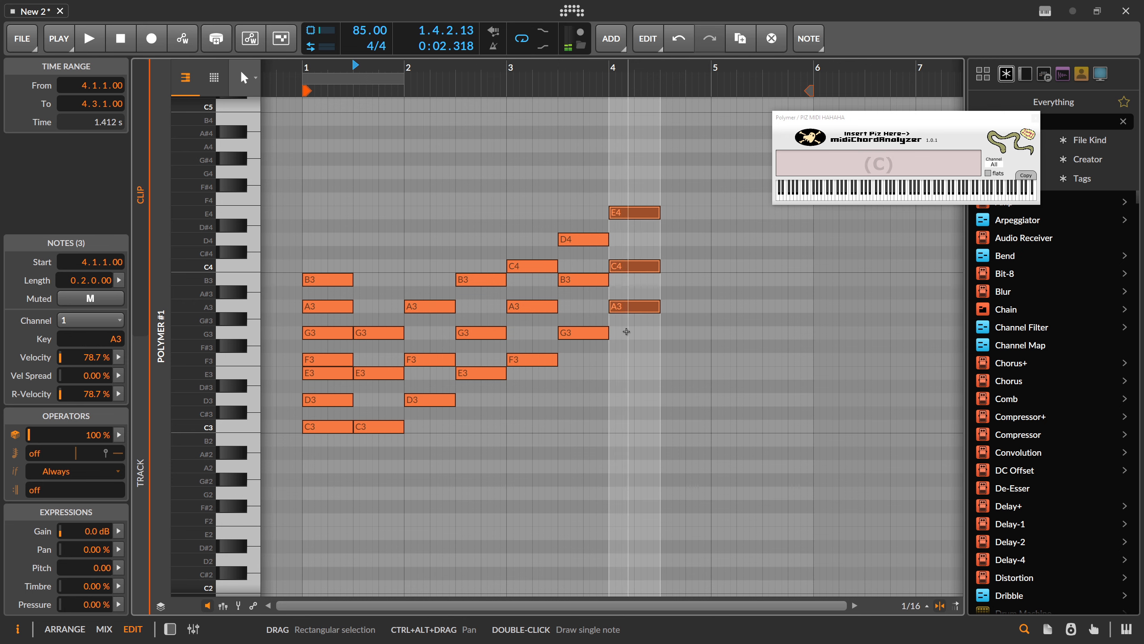
{"action": "key", "text": "ctrl+d"}
{"action": "key", "text": "Up"}
{"action": "key", "text": "Up"}
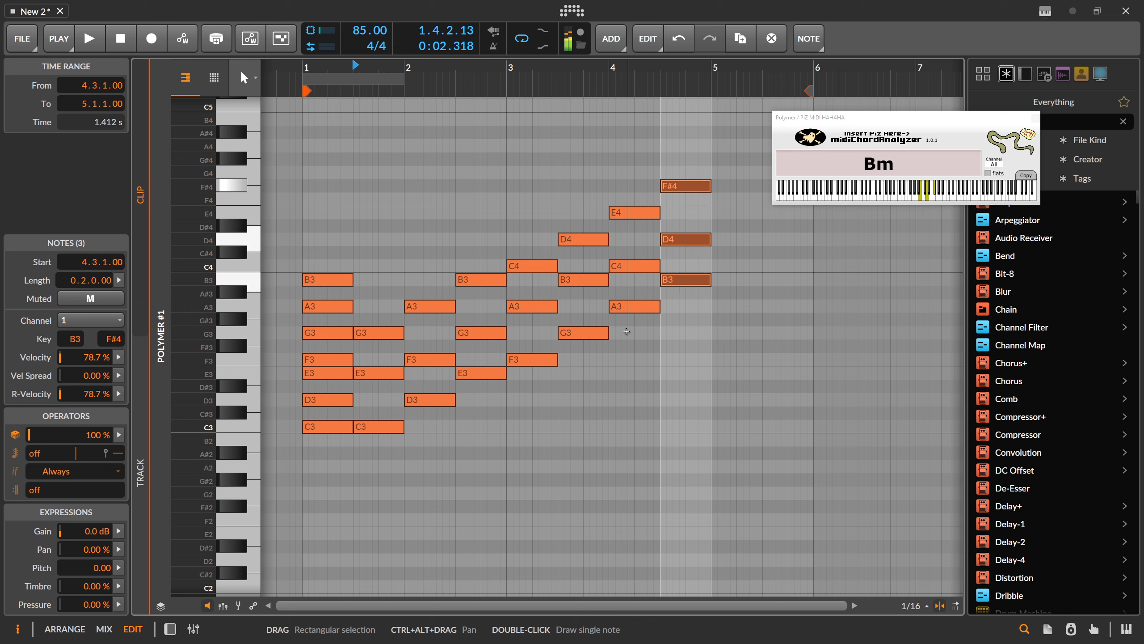
{"action": "left_click", "coordinate": [640, 258]}
{"action": "left_click", "coordinate": [684, 186]}
{"action": "key", "text": "Down"}
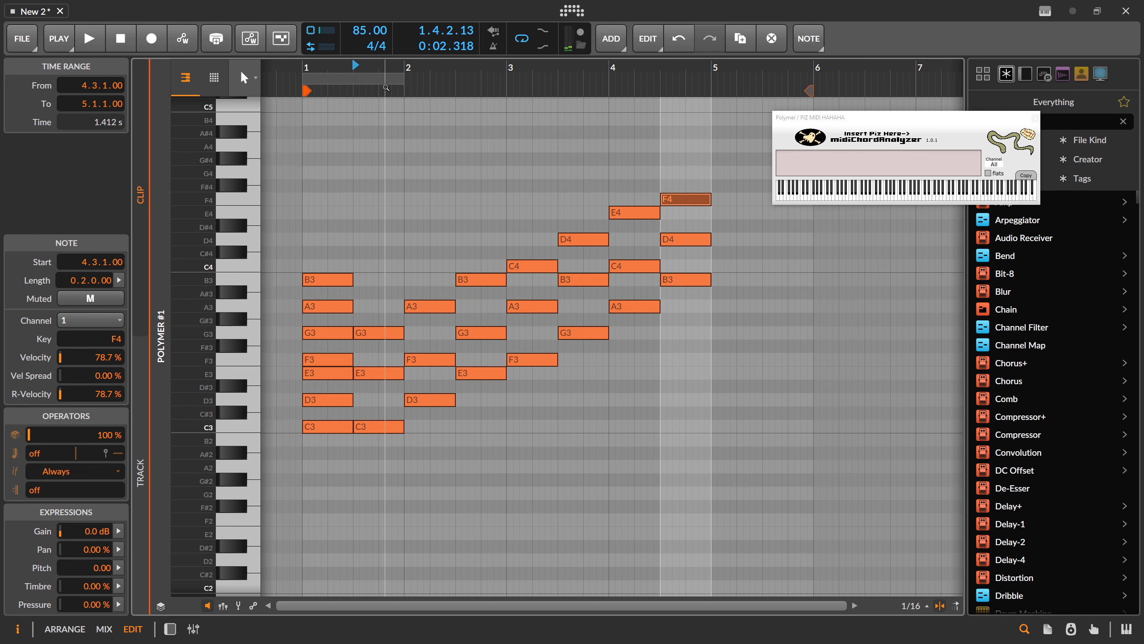
Step: Play back the chords in the clip, stop playback and return to the arrangement view
{"action": "key", "text": "space"}
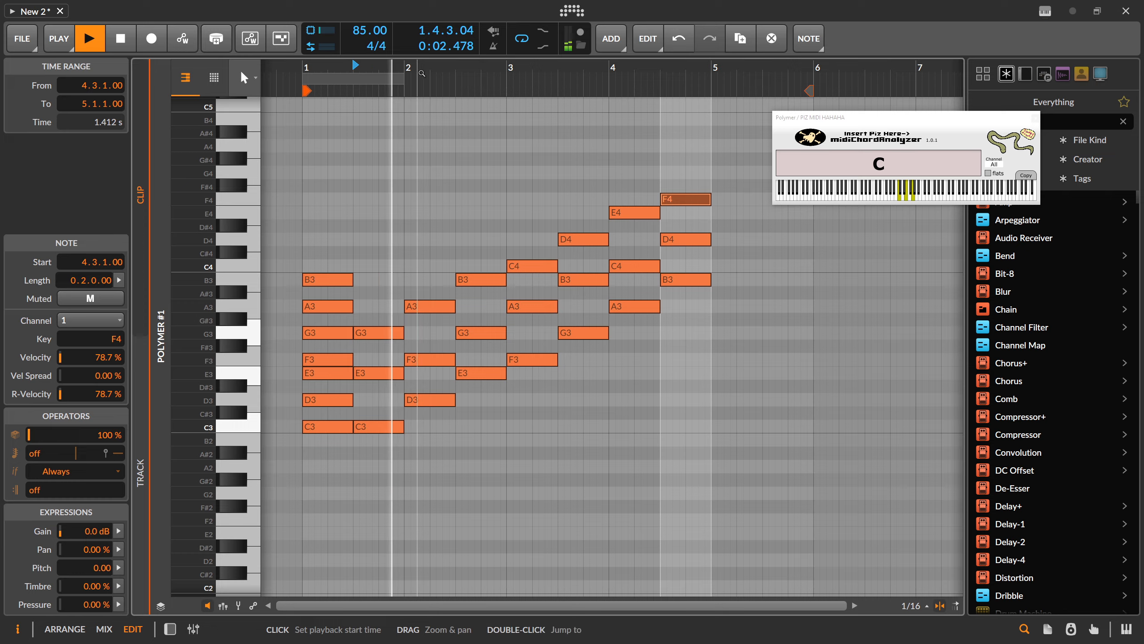
{"action": "left_click_drag", "start_coordinate": [421, 73], "coordinate": [406, 68]}
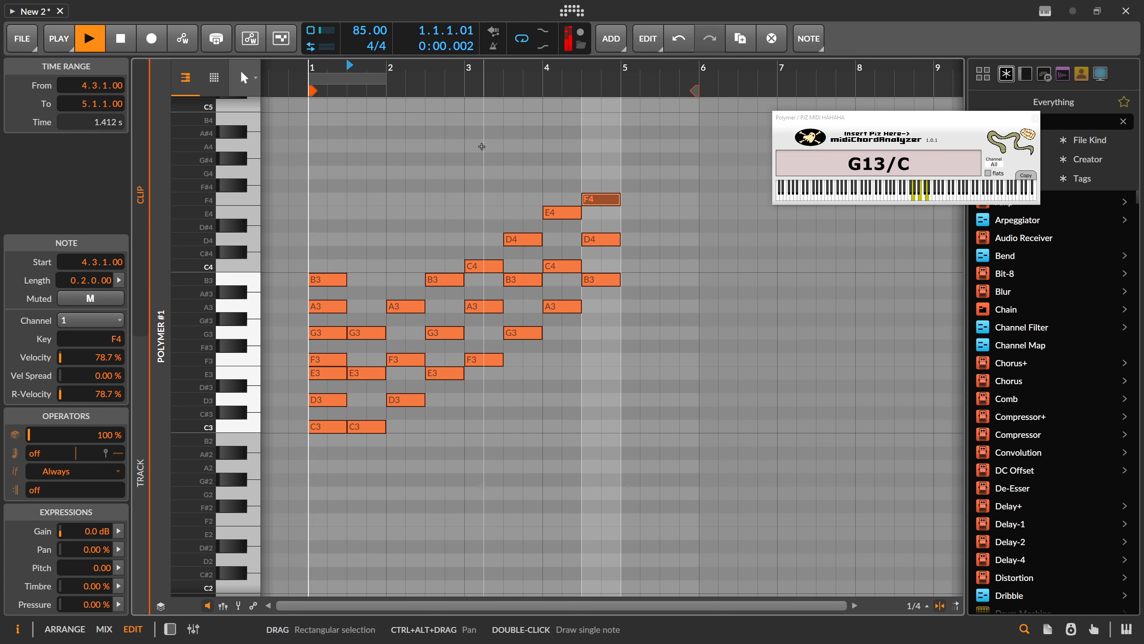
{"action": "key", "text": "space"}
{"action": "key", "text": "Tab"}
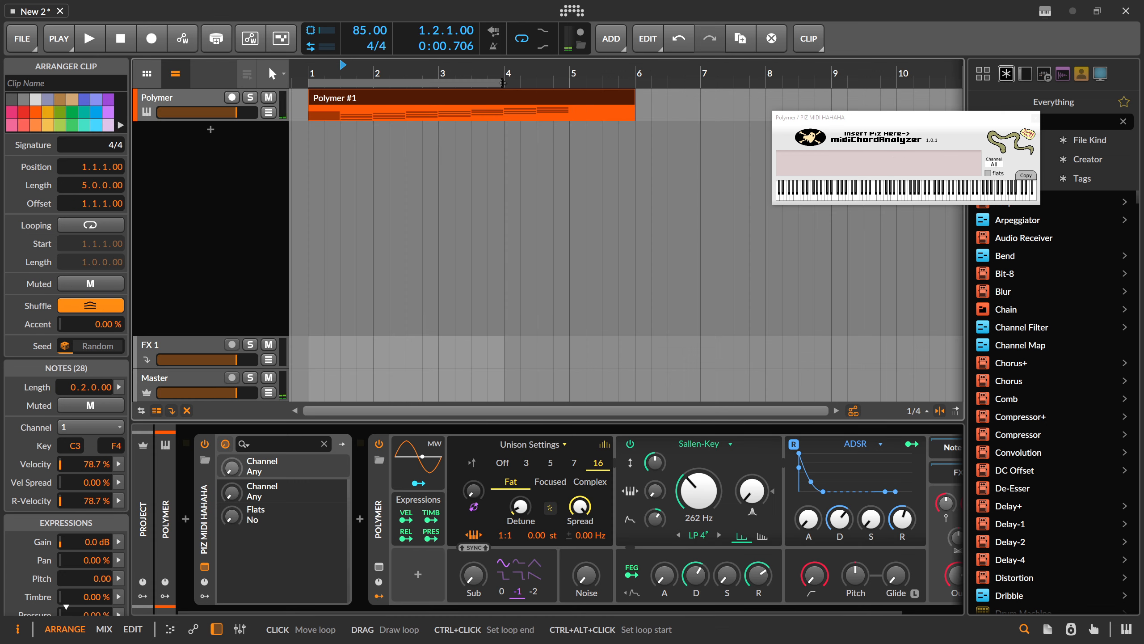
Step: Extend the arranger loop region to five bars and open the Polymer clip in the note editor
{"action": "left_click_drag", "start_coordinate": [503, 83], "coordinate": [635, 82]}
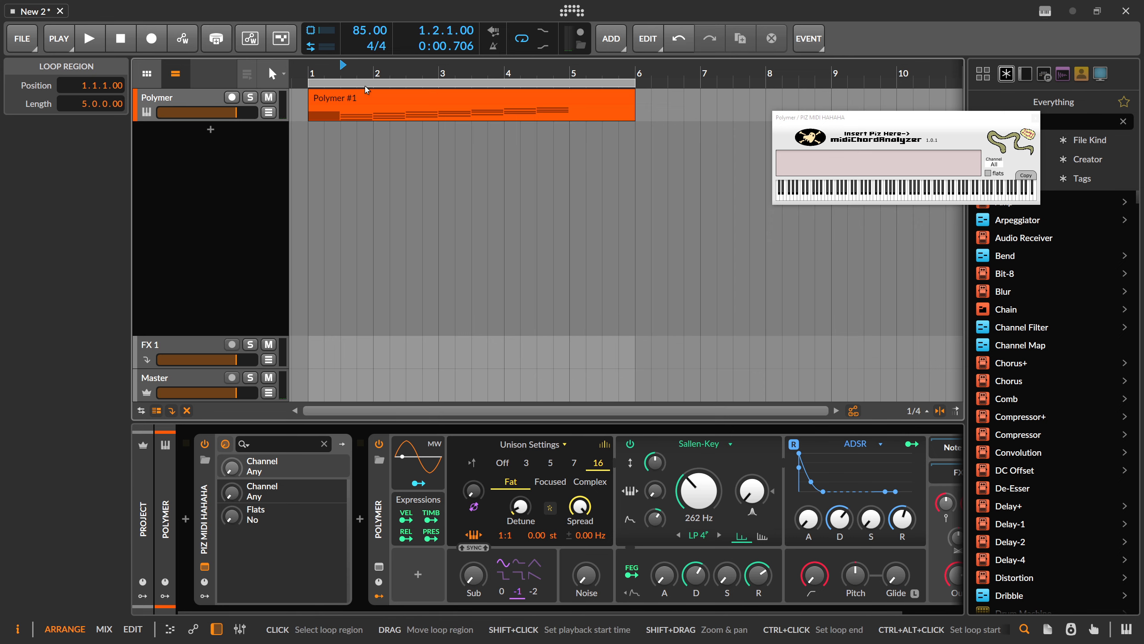
{"action": "key", "text": "Tab"}
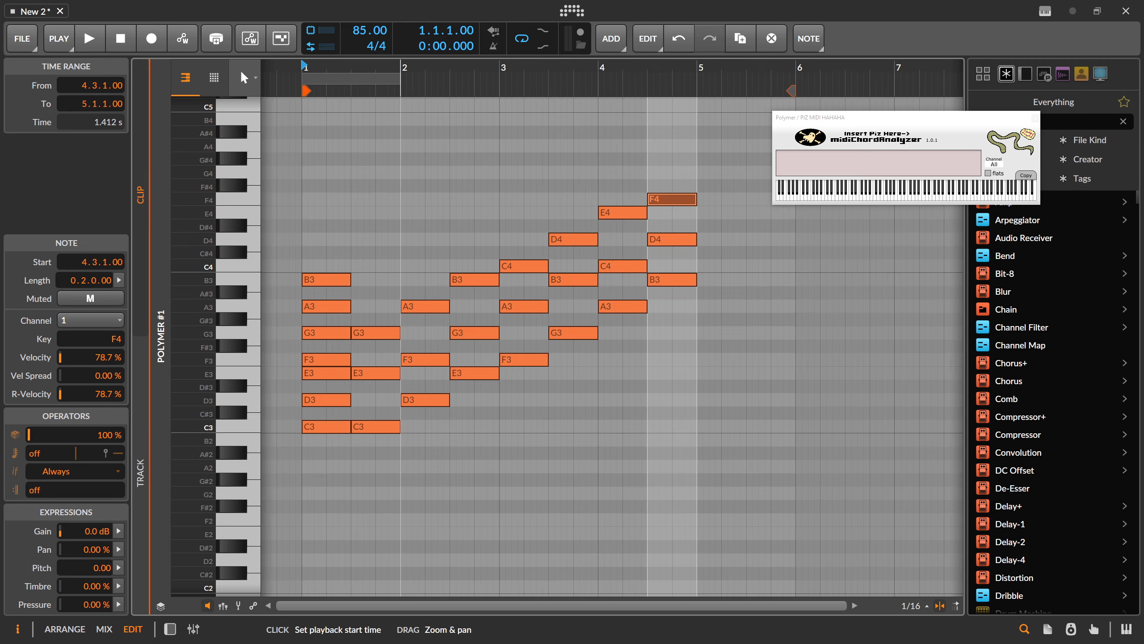
{"action": "scroll", "coordinate": [397, 70], "scroll_direction": "down", "scroll_amount": 2}
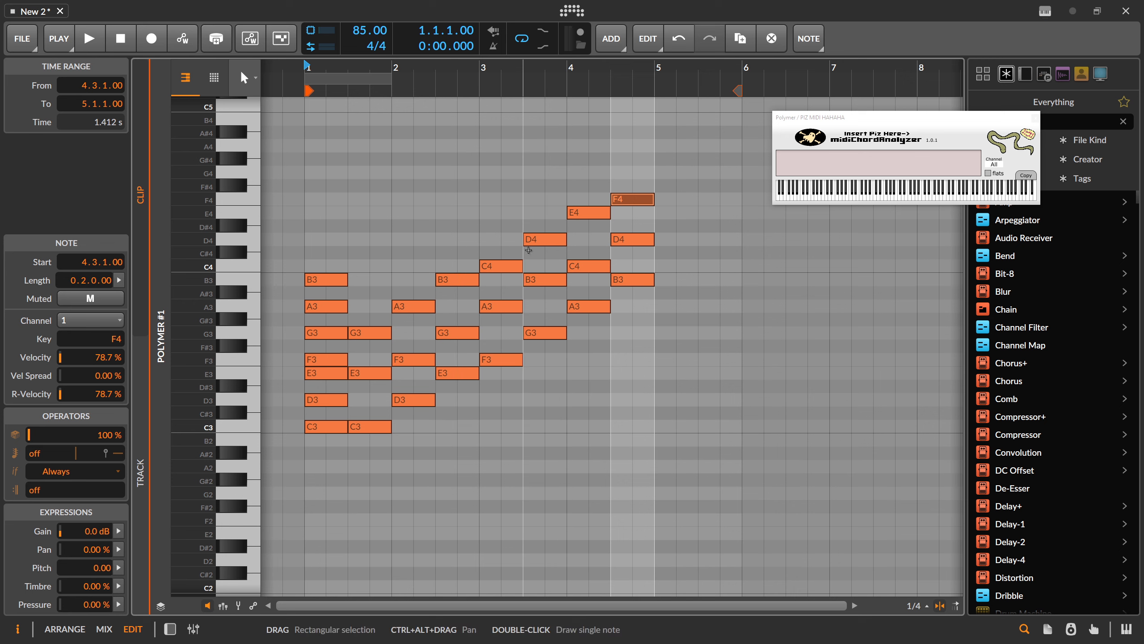
Step: Lower the middle note of the G major triad at 3.3 to A#3, then play the chords from bar 3 and stop
{"action": "left_click_drag", "start_coordinate": [543, 205], "coordinate": [535, 369]}
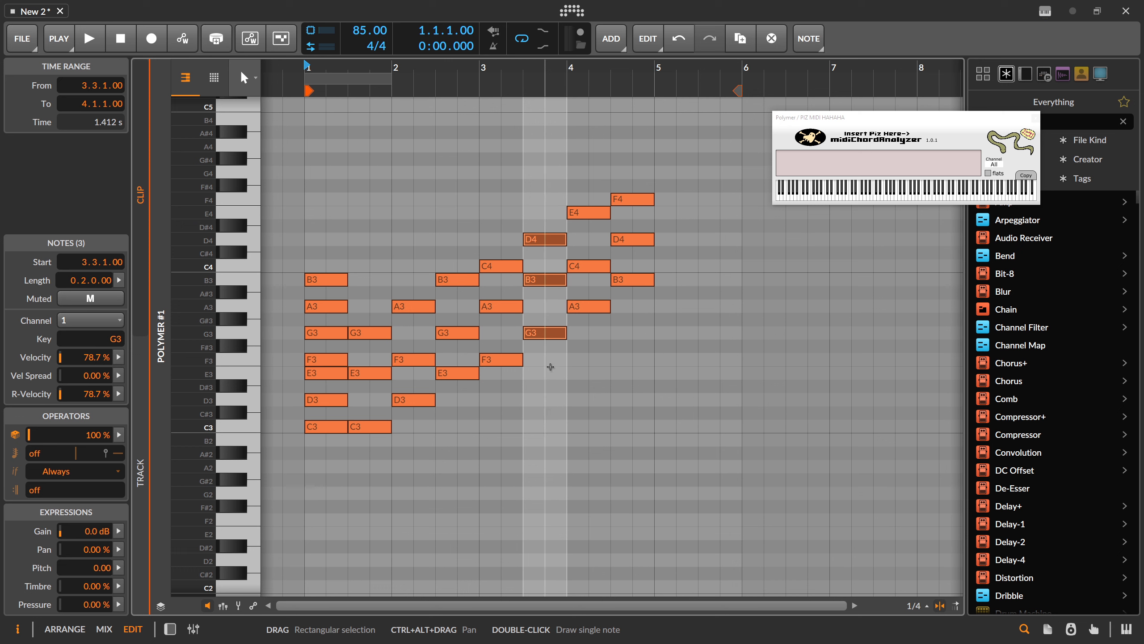
{"action": "left_click", "coordinate": [545, 279]}
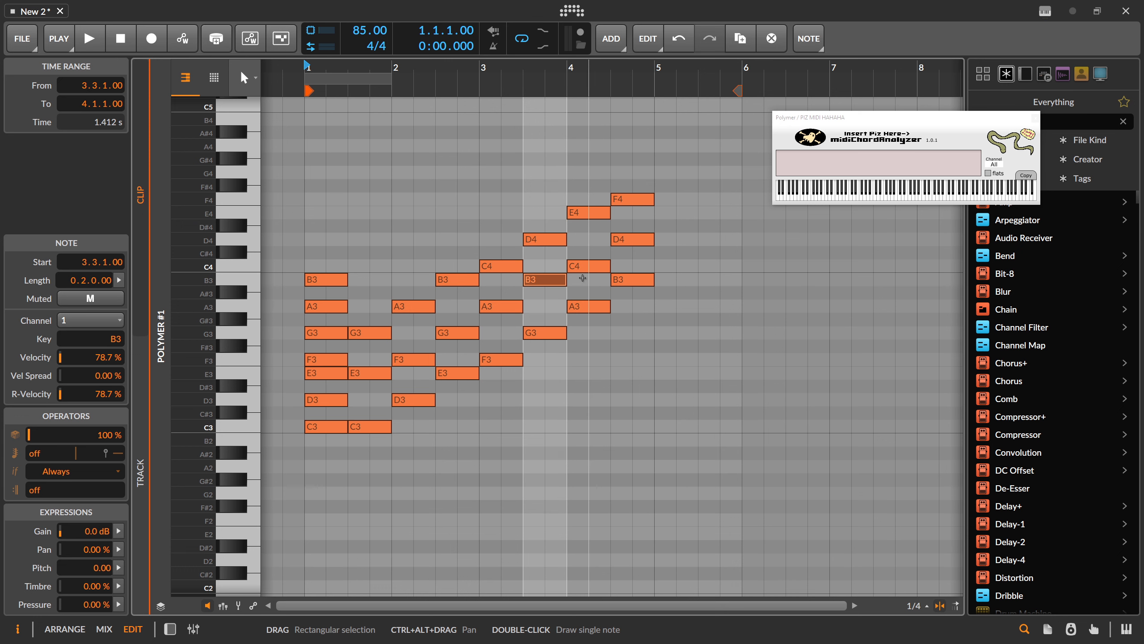
{"action": "key", "text": "Down"}
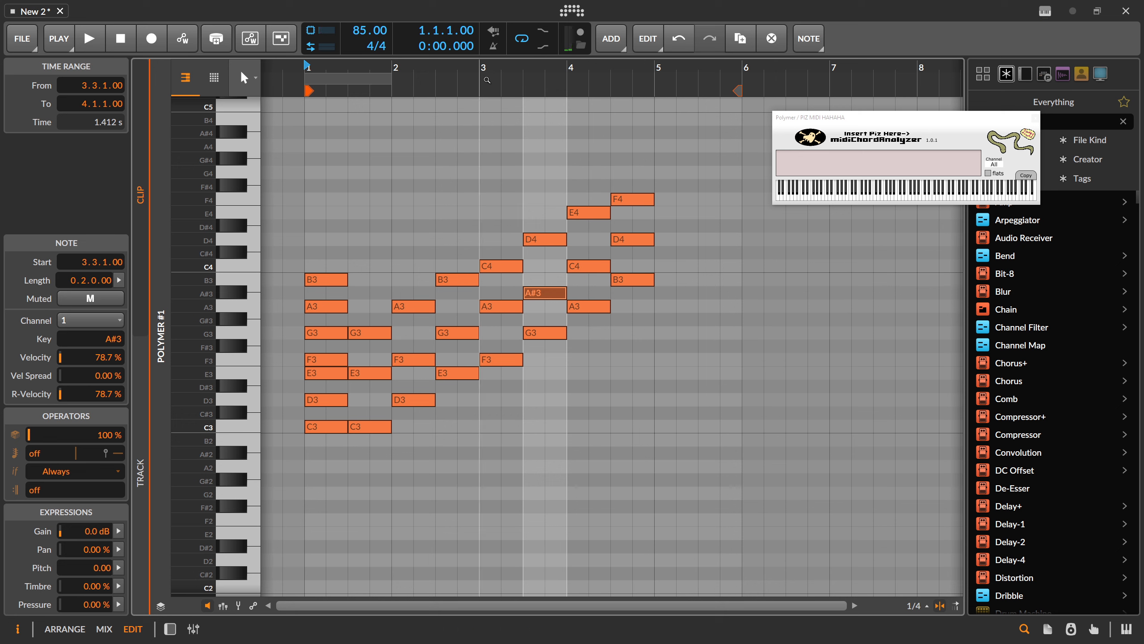
{"action": "key", "text": "space"}
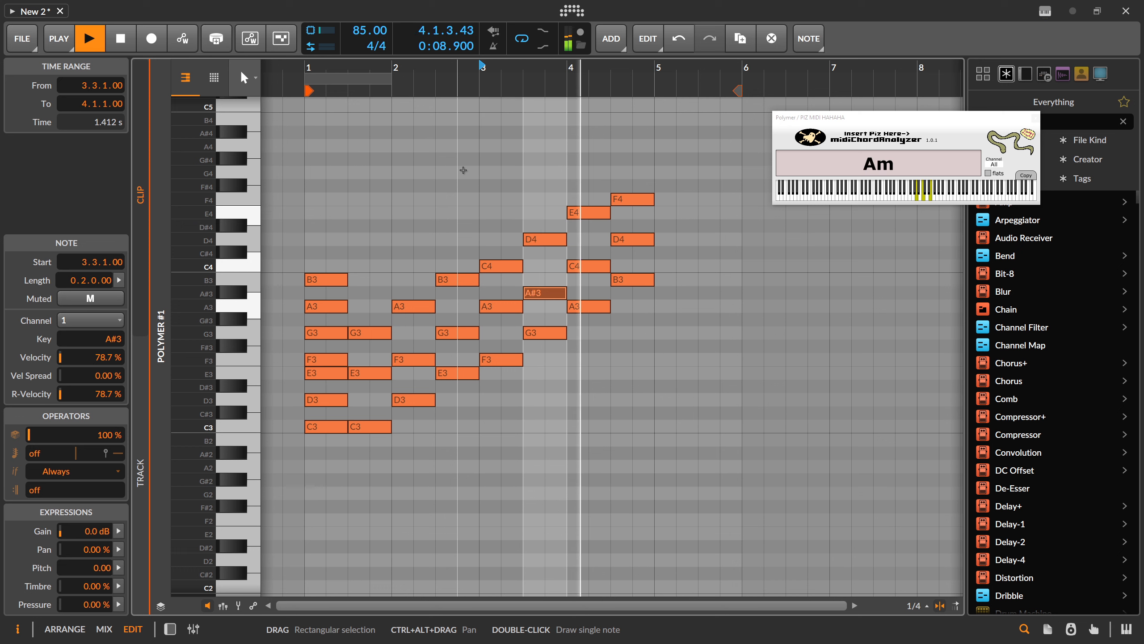
{"action": "key", "text": "space"}
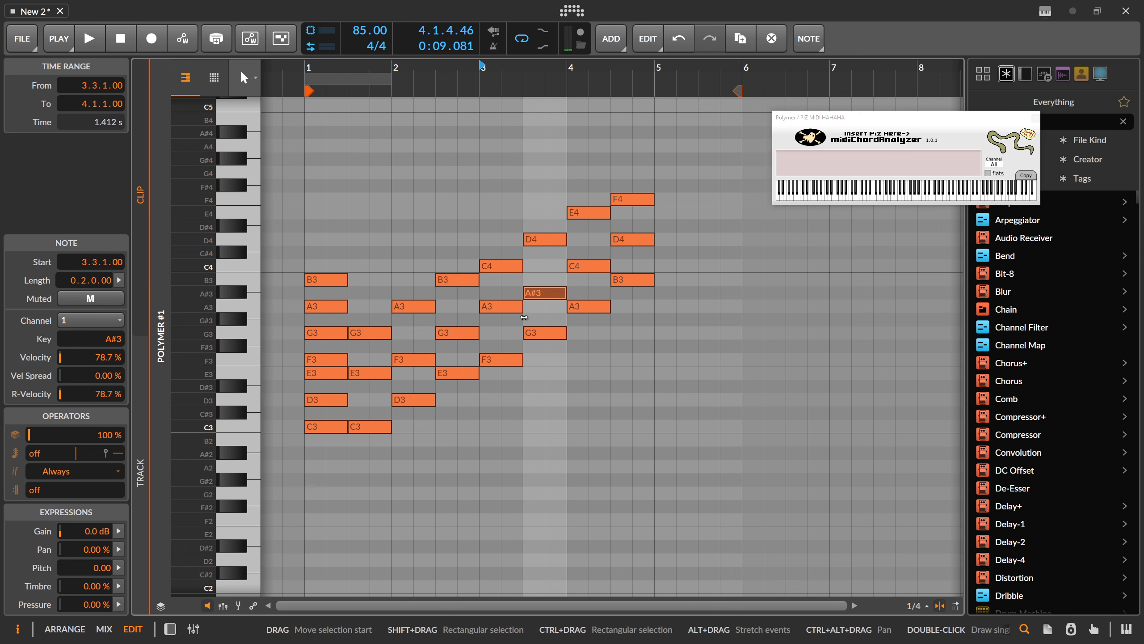
Step: Raise the middle note of the chord at 3.3 back to B3
{"action": "left_click_drag", "start_coordinate": [305, 270], "coordinate": [340, 453]}
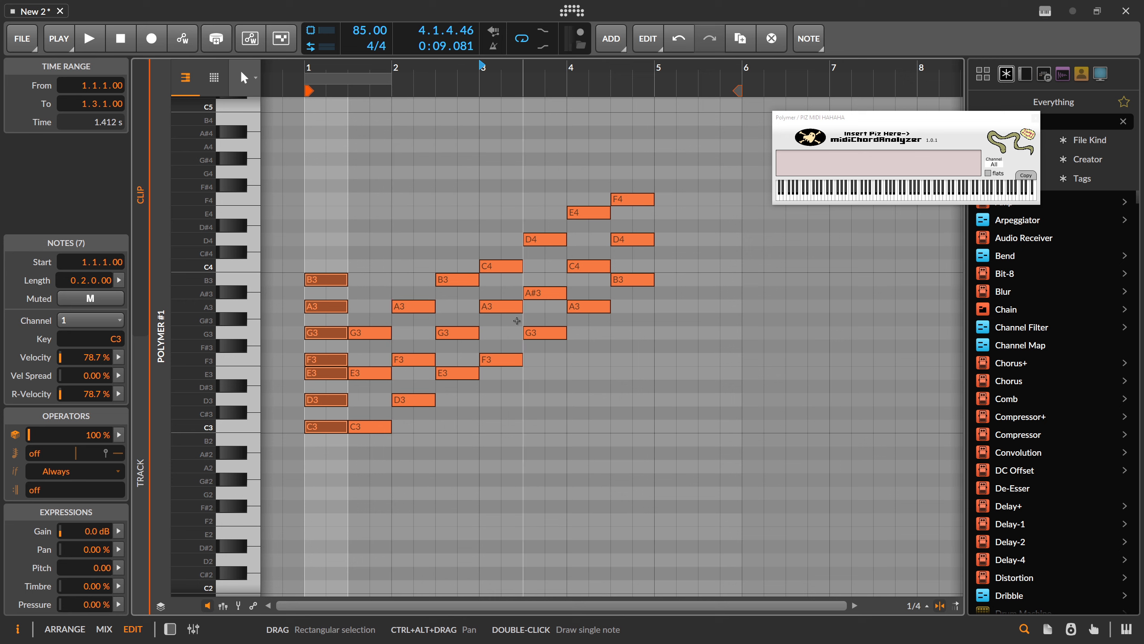
{"action": "left_click_drag", "start_coordinate": [534, 314], "coordinate": [551, 295]}
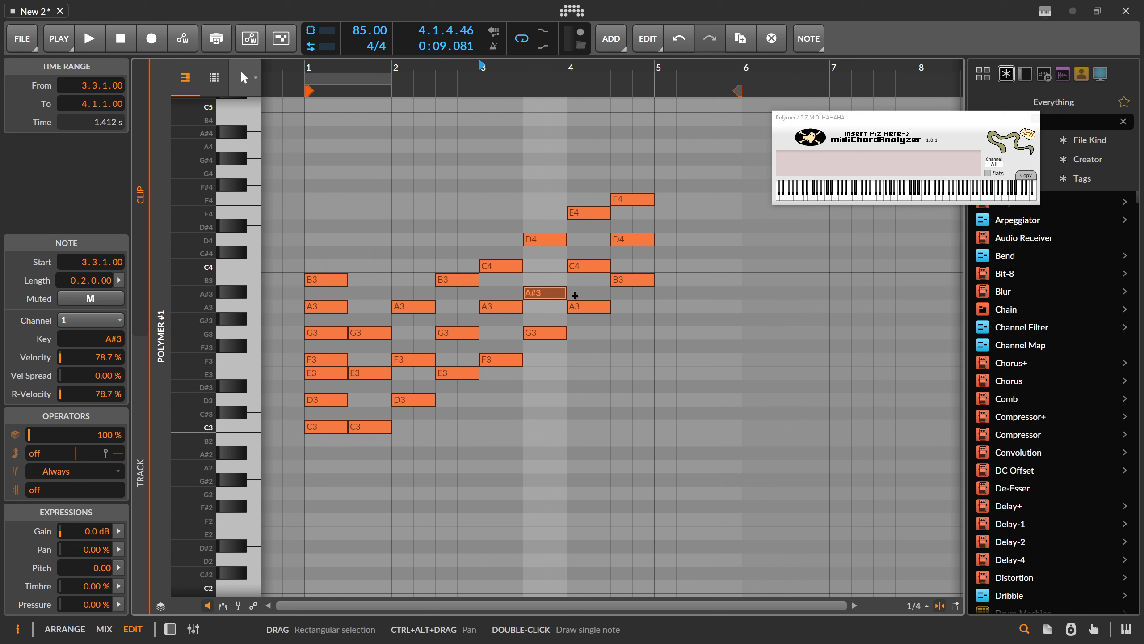
{"action": "key", "text": "Up"}
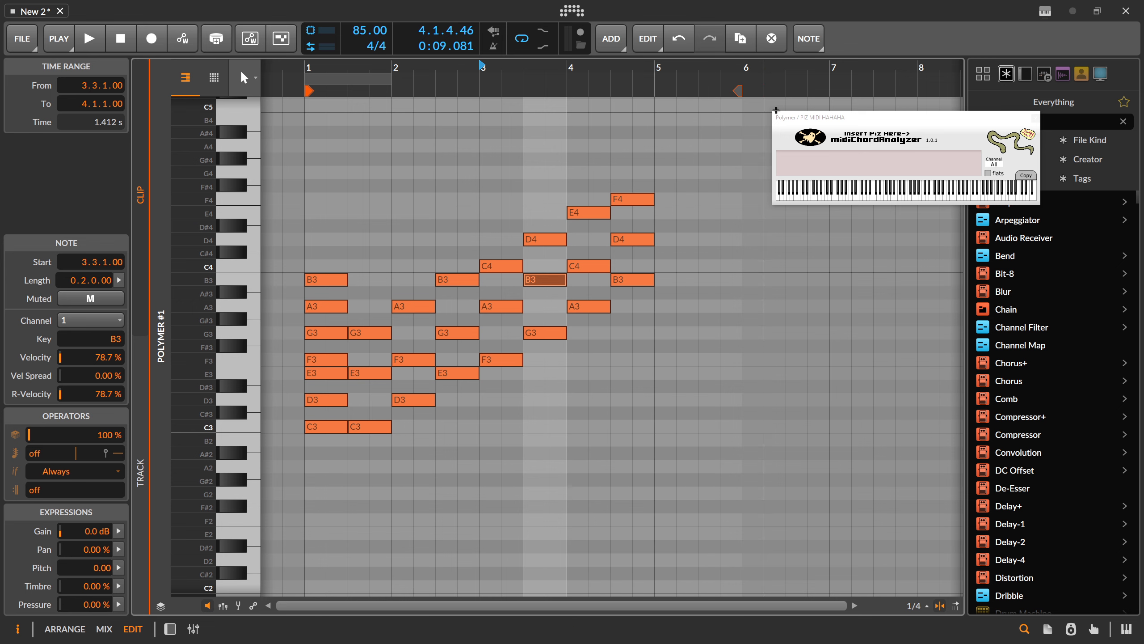
Step: Shift the chord analyzer window slightly and set the playback start to the beginning of bar 1
{"action": "left_click_drag", "start_coordinate": [837, 117], "coordinate": [814, 119]}
{"action": "left_click_drag", "start_coordinate": [497, 92], "coordinate": [494, 74]}
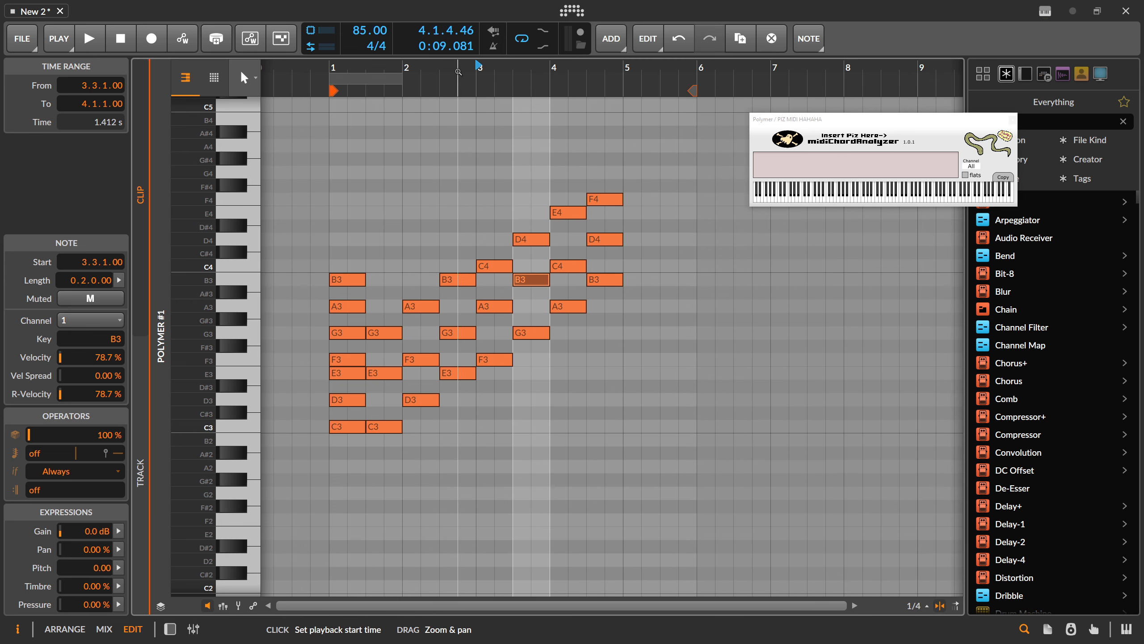
{"action": "left_click_drag", "start_coordinate": [334, 66], "coordinate": [319, 65]}
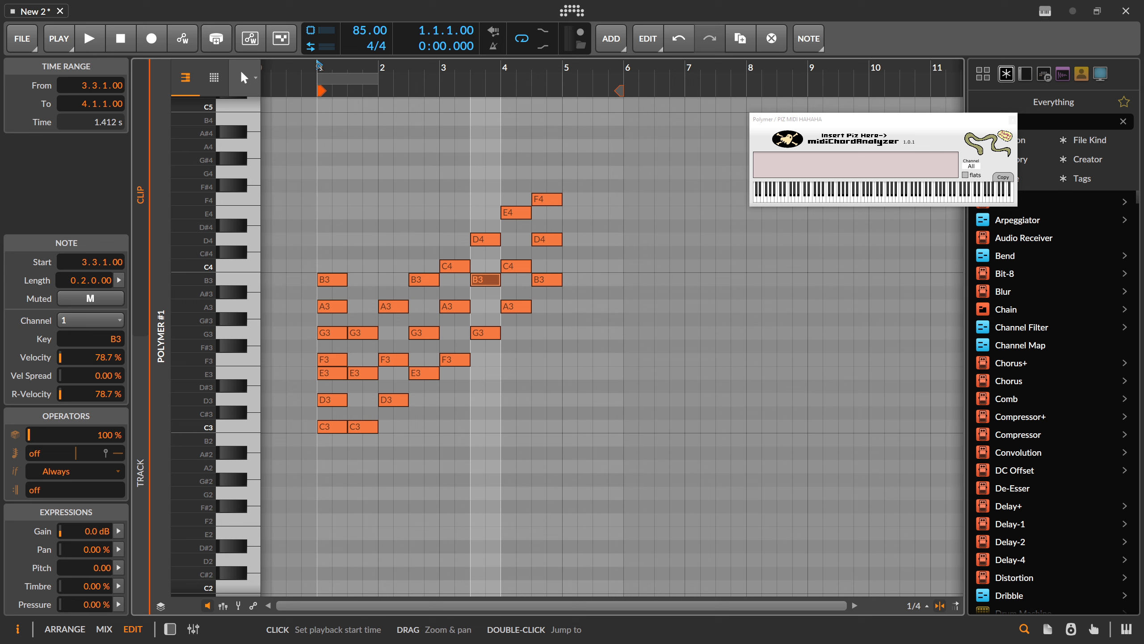
{"action": "left_click", "coordinate": [325, 173]}
{"action": "left_click_drag", "start_coordinate": [307, 136], "coordinate": [566, 469]}
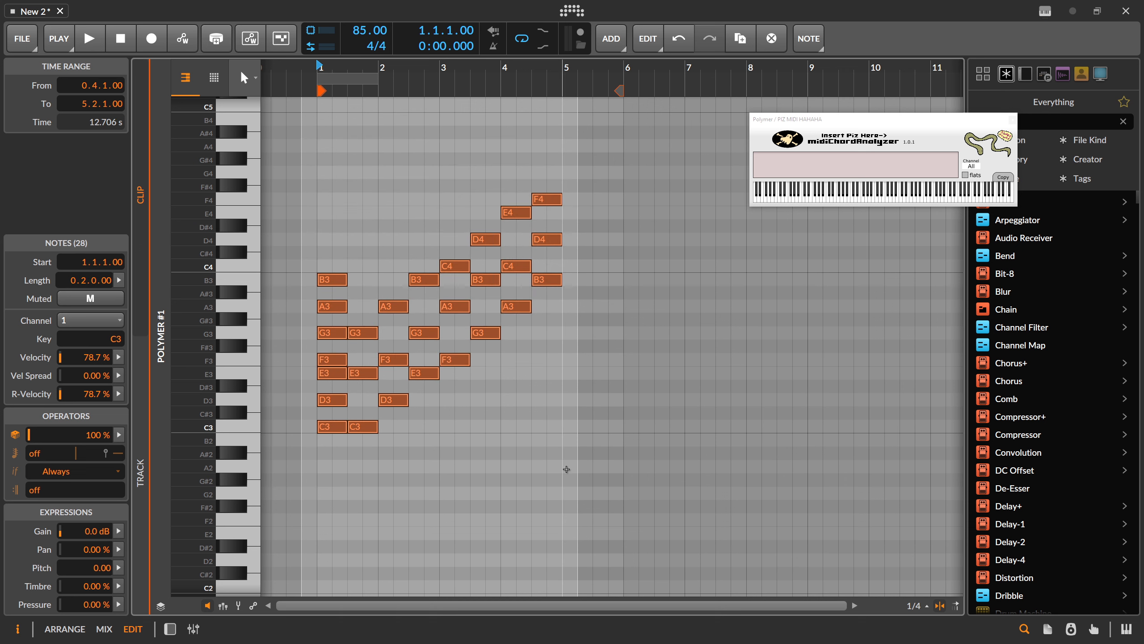
{"action": "left_click", "coordinate": [532, 458]}
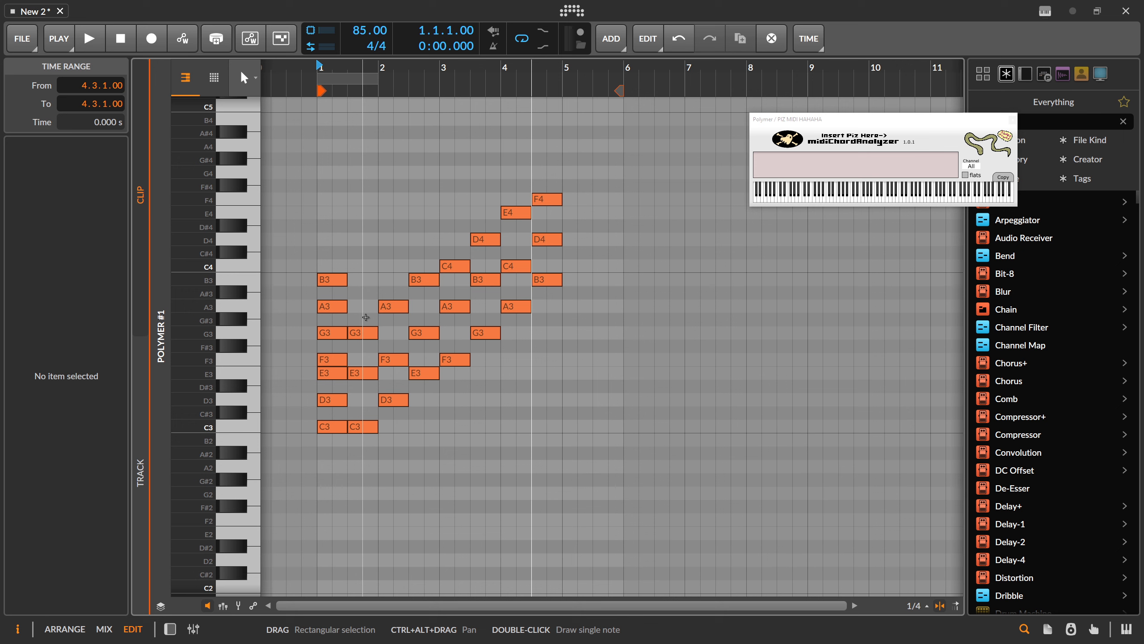
Step: Insert the Circle Of Fifths note device ahead of the chord analyzer in the Polymer track's device chain
{"action": "key", "text": "alt+1"}
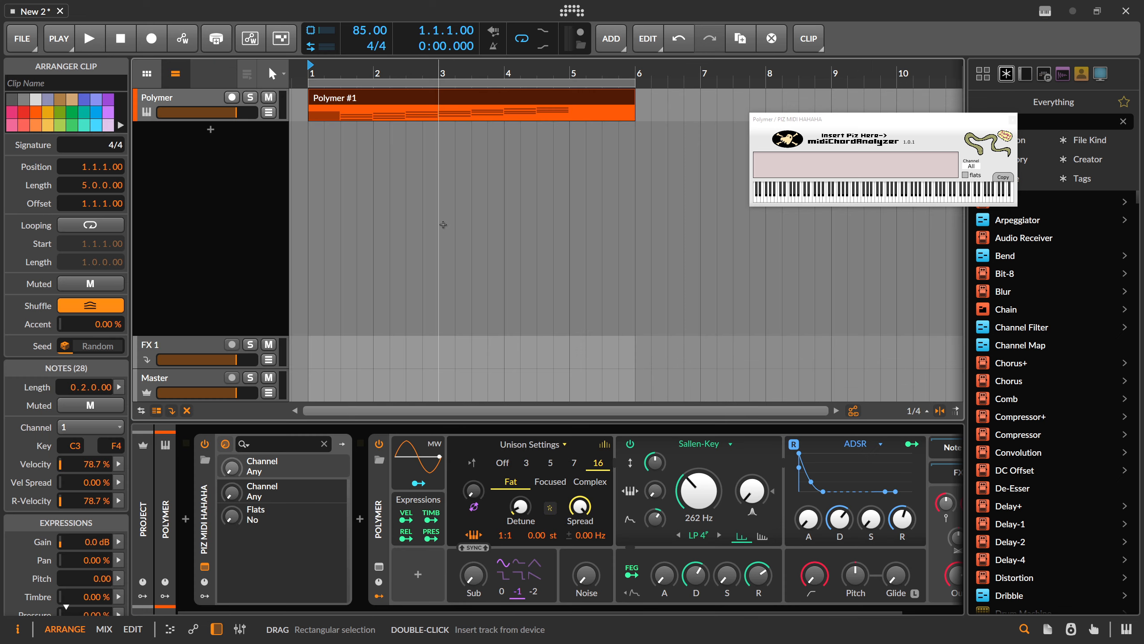
{"action": "left_click", "coordinate": [186, 520]}
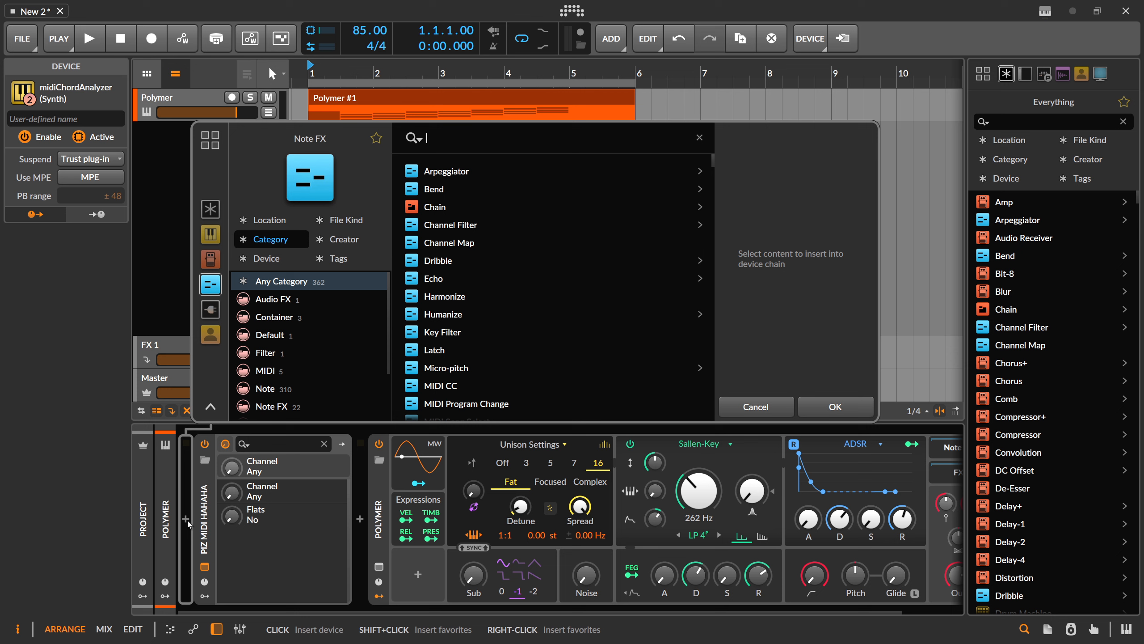
{"action": "type", "text": "cir"}
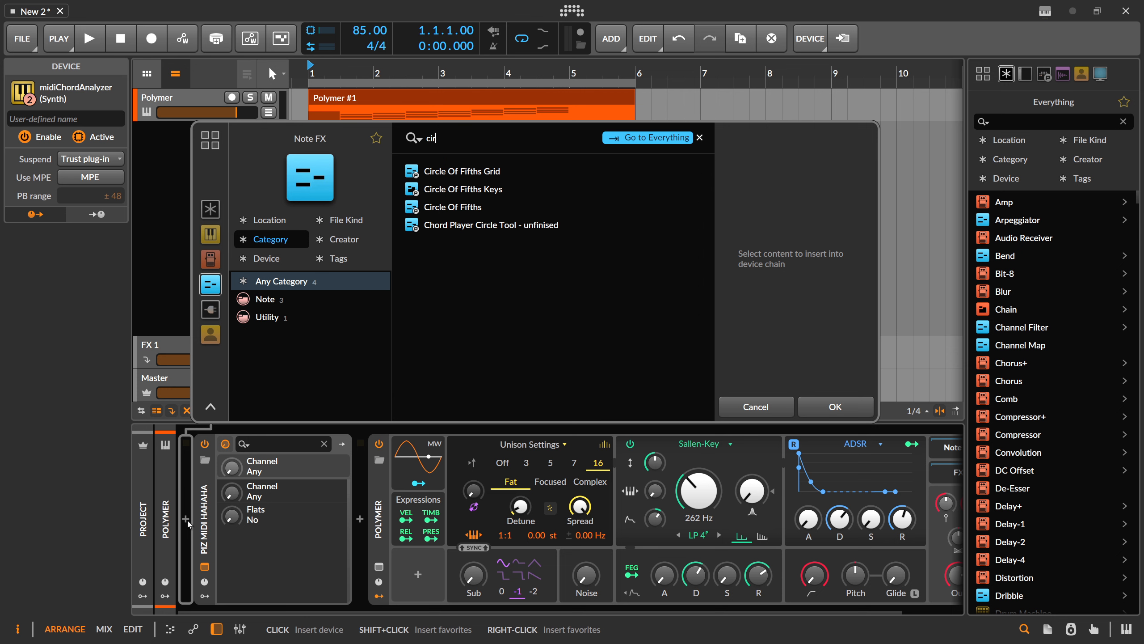
{"action": "double_click", "coordinate": [475, 209]}
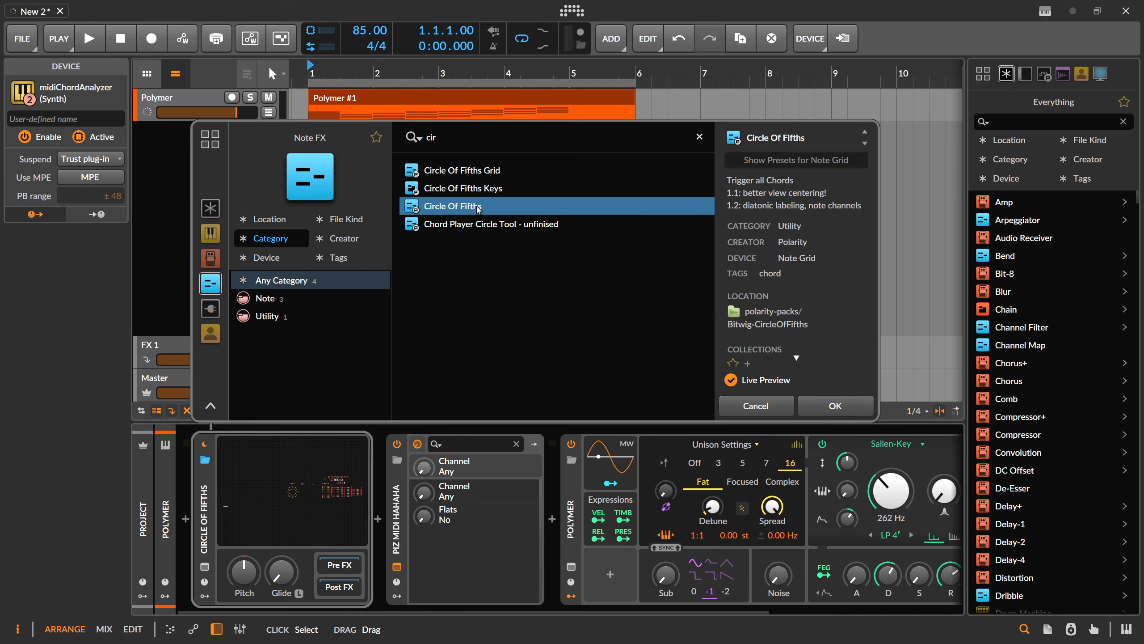
Step: Open the Circle Of Fifths grid and detach it into its own floating window
{"action": "left_click", "coordinate": [315, 458]}
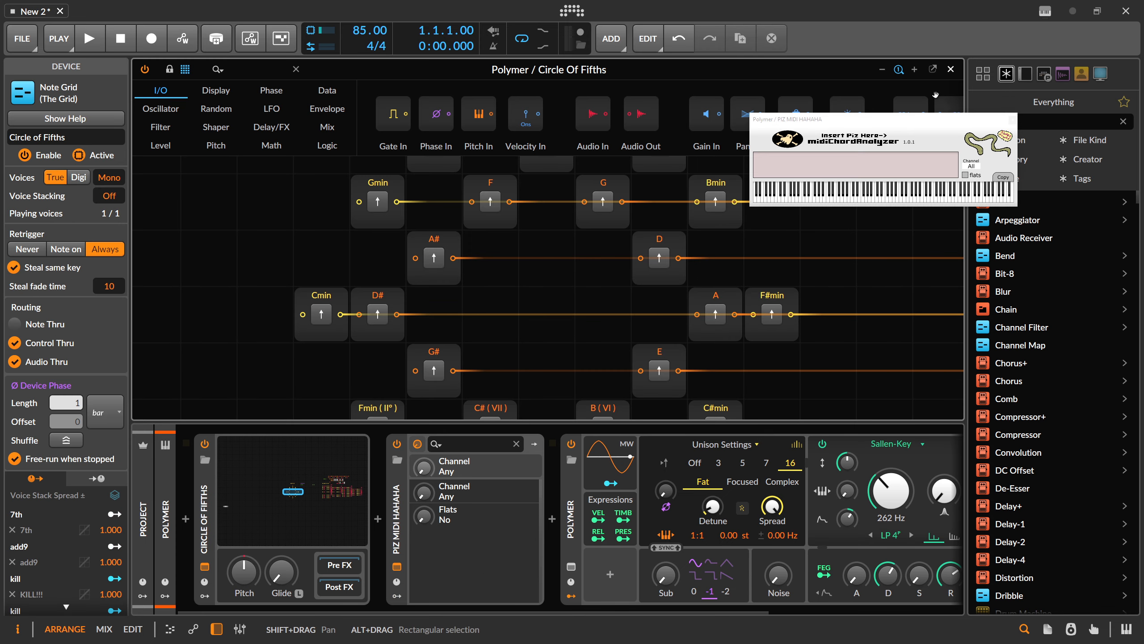
{"action": "left_click", "coordinate": [933, 70]}
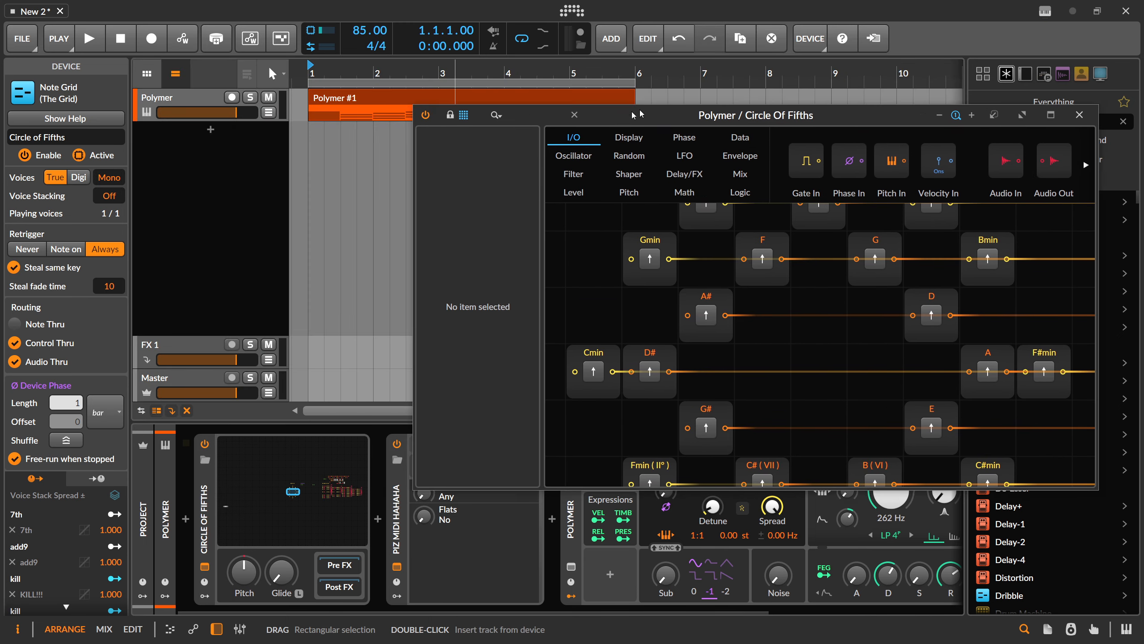
{"action": "left_click_drag", "start_coordinate": [413, 72], "coordinate": [276, 55]}
Step: Show the Polymer clip's notes beside the grid window with the inspector hidden, and select the stacked scale notes at 1.1
{"action": "double_click", "coordinate": [341, 113]}
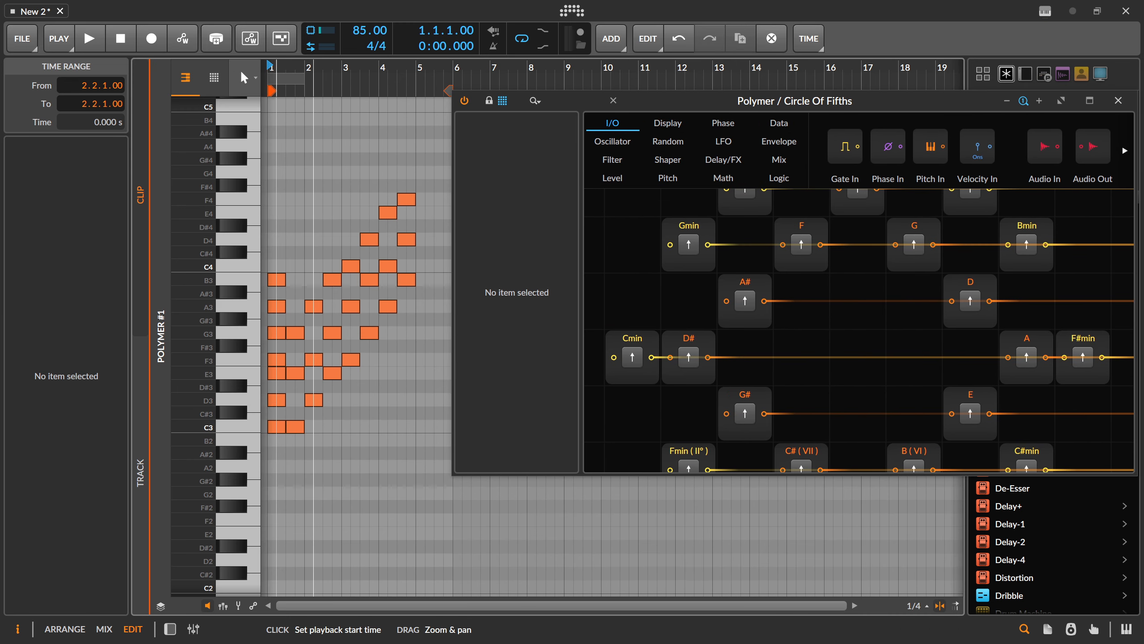
{"action": "left_click", "coordinate": [17, 626]}
{"action": "left_click_drag", "start_coordinate": [198, 72], "coordinate": [197, 364]}
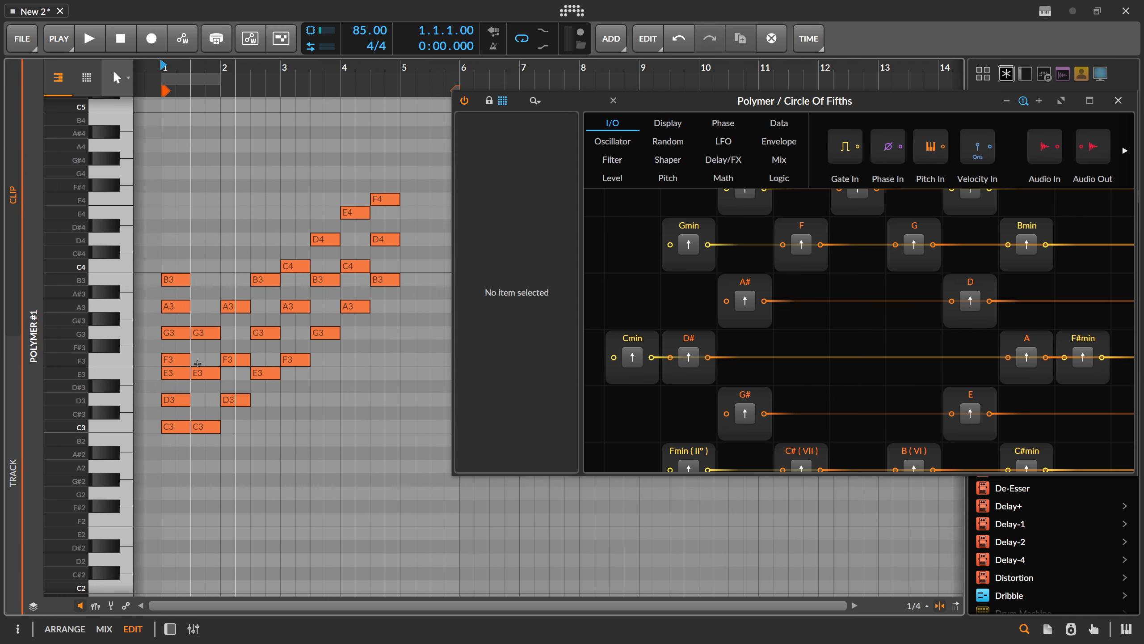
{"action": "left_click_drag", "start_coordinate": [162, 84], "coordinate": [190, 83]}
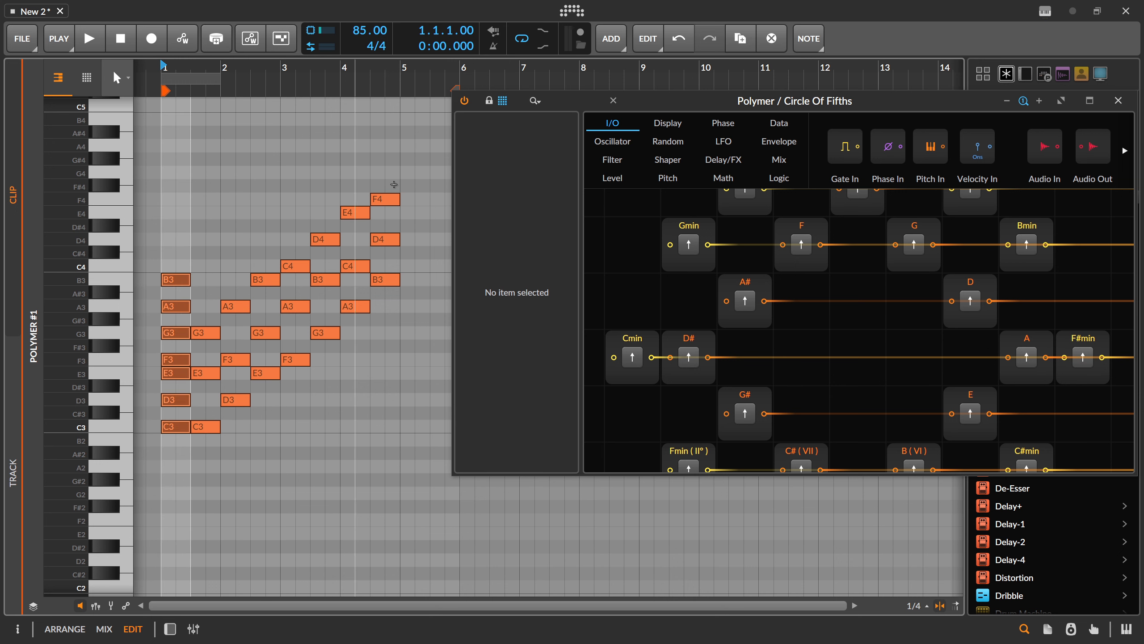
{"action": "left_click_drag", "start_coordinate": [702, 100], "coordinate": [654, 99]}
Step: Examine the circle of fifths layout by stepping through its C, G, D and A chord modules
{"action": "scroll", "coordinate": [805, 302], "scroll_direction": "up", "scroll_amount": 2}
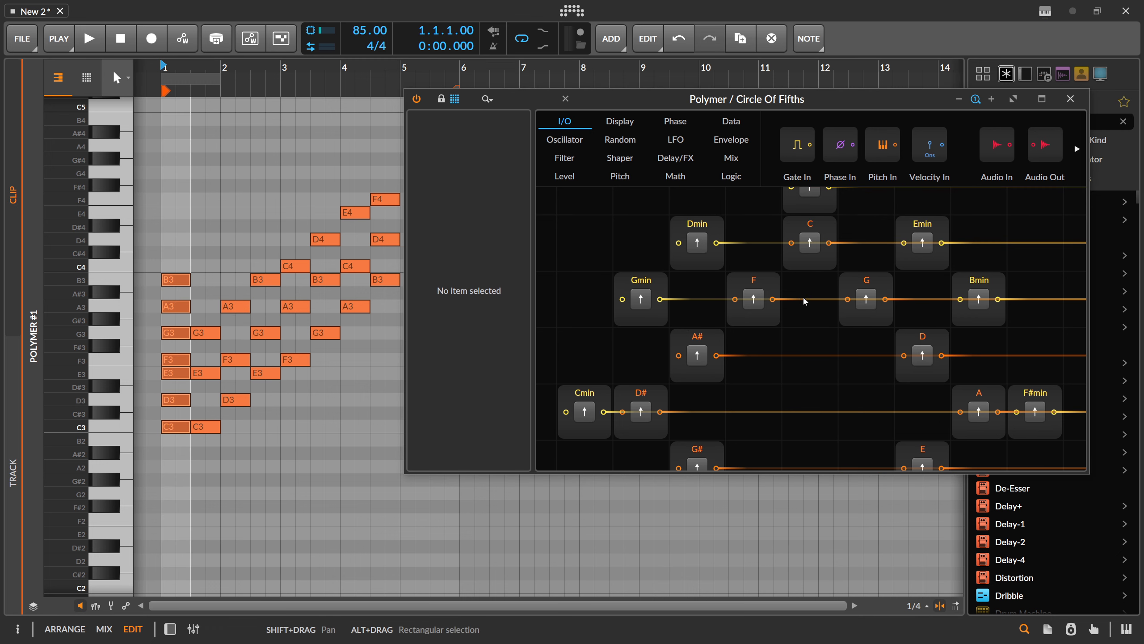
{"action": "scroll", "coordinate": [805, 301], "scroll_direction": "down", "scroll_amount": 3}
{"action": "left_click_drag", "start_coordinate": [814, 339], "coordinate": [730, 299]}
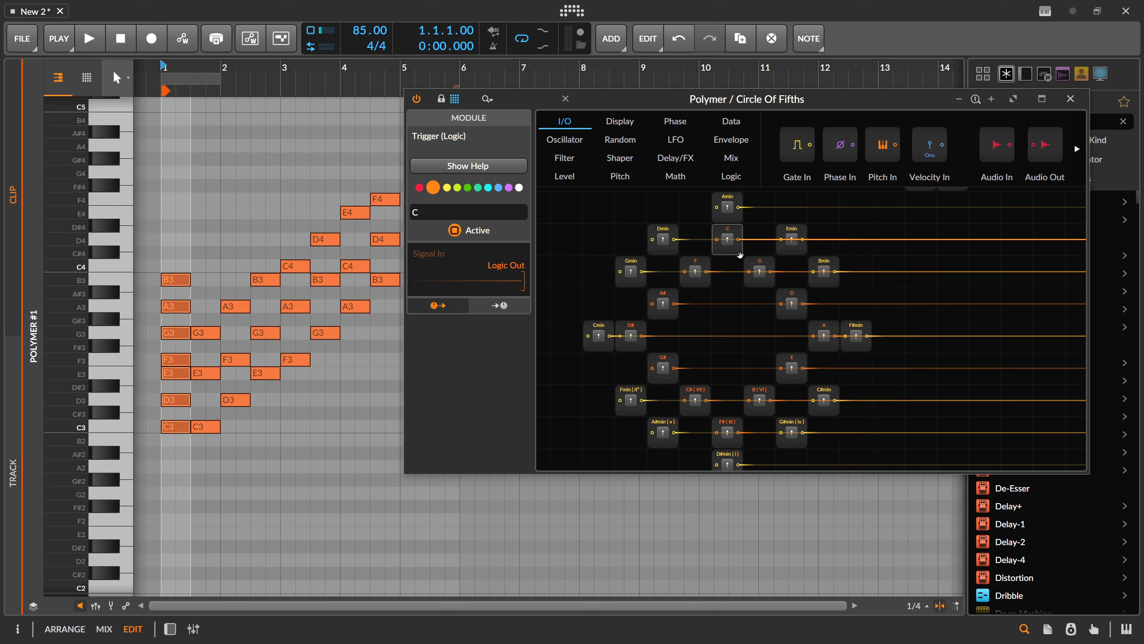
{"action": "left_click", "coordinate": [760, 266]}
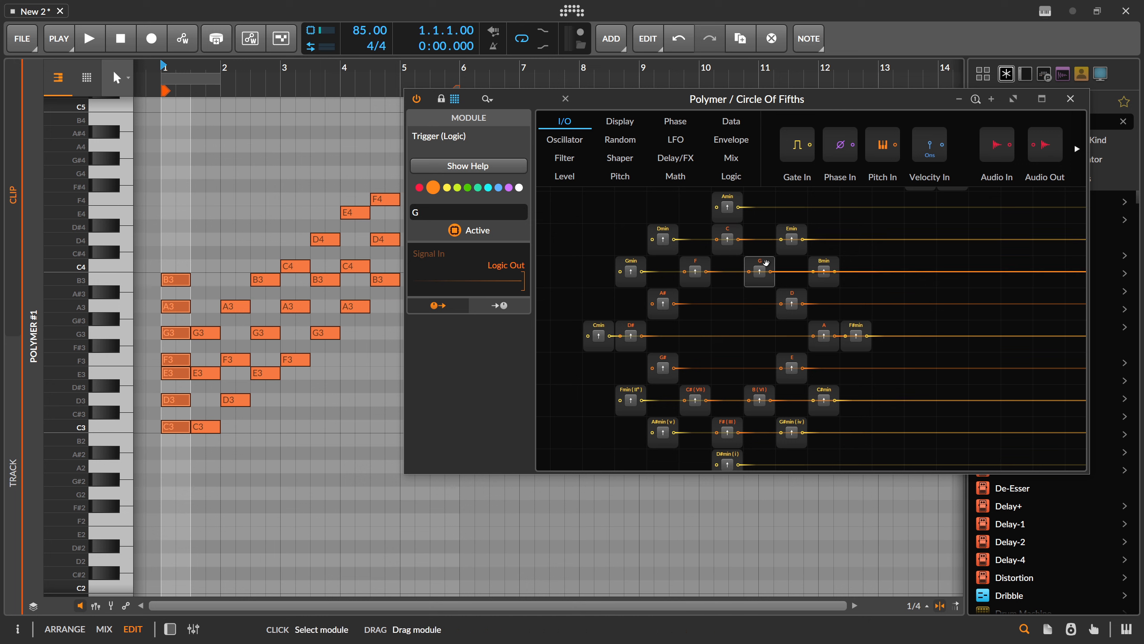
{"action": "left_click", "coordinate": [789, 299]}
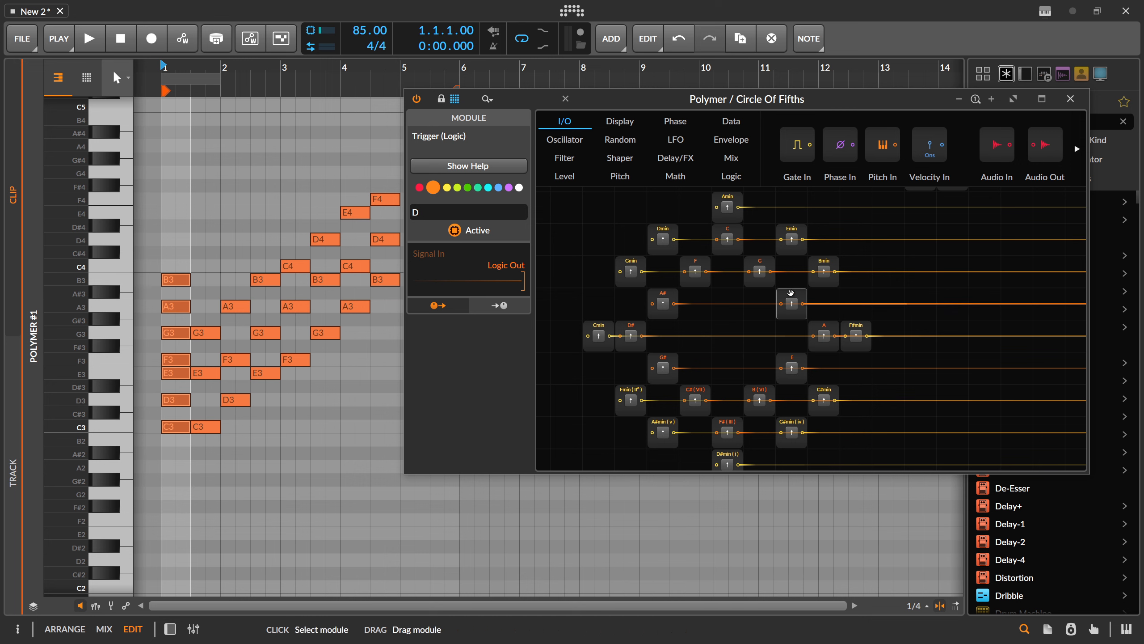
{"action": "left_click", "coordinate": [821, 345]}
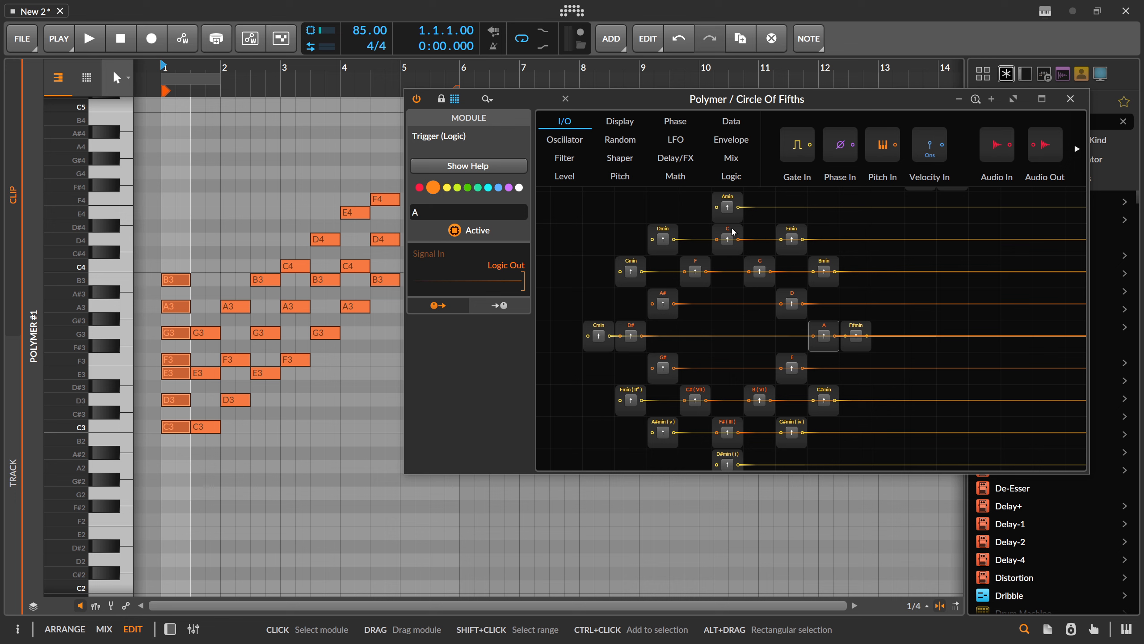
{"action": "scroll", "coordinate": [733, 232], "scroll_direction": "up", "scroll_amount": 3}
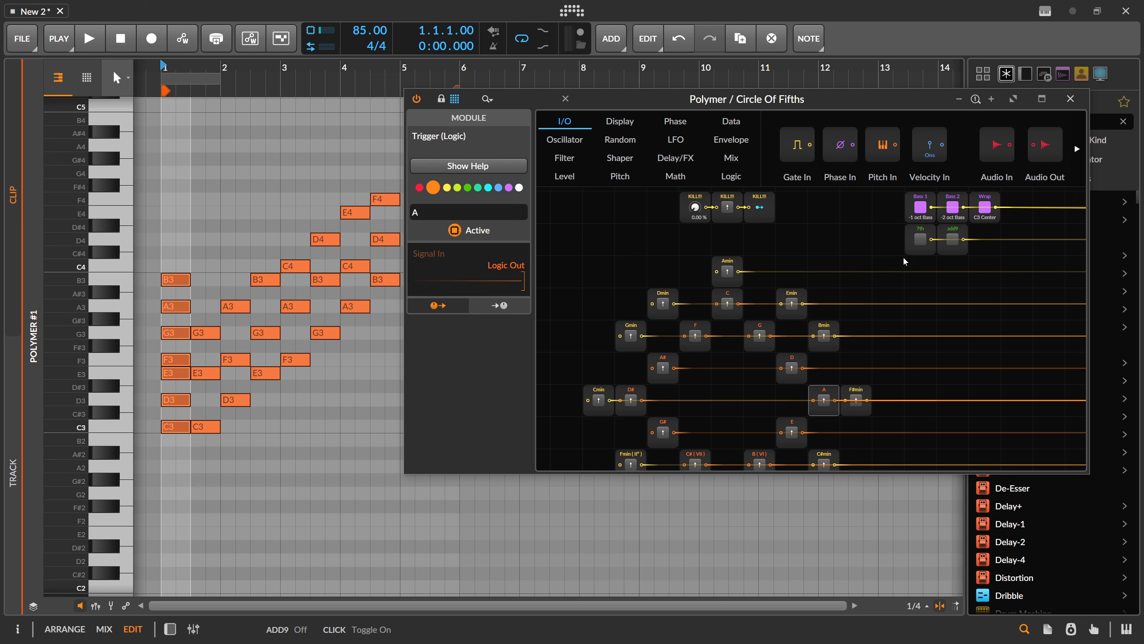
{"action": "scroll", "coordinate": [732, 249], "scroll_direction": "down", "scroll_amount": 3}
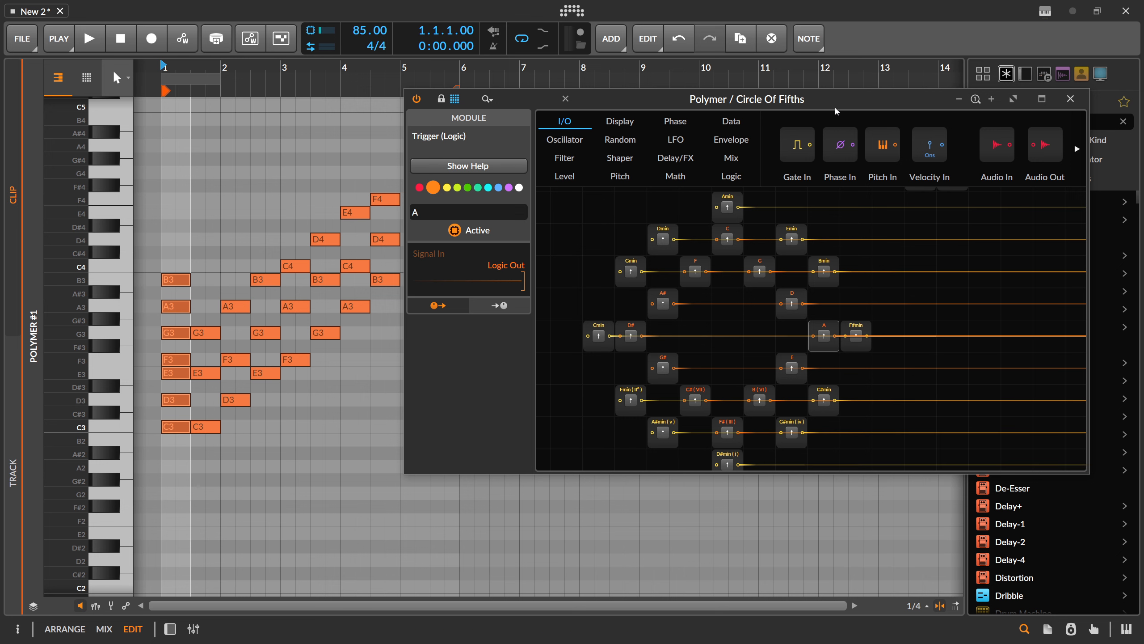
Step: With the chord analyzer above the grid, trigger the circle's C chord and select the clip's C major triad at 1.3
{"action": "left_click_drag", "start_coordinate": [835, 104], "coordinate": [730, 38]}
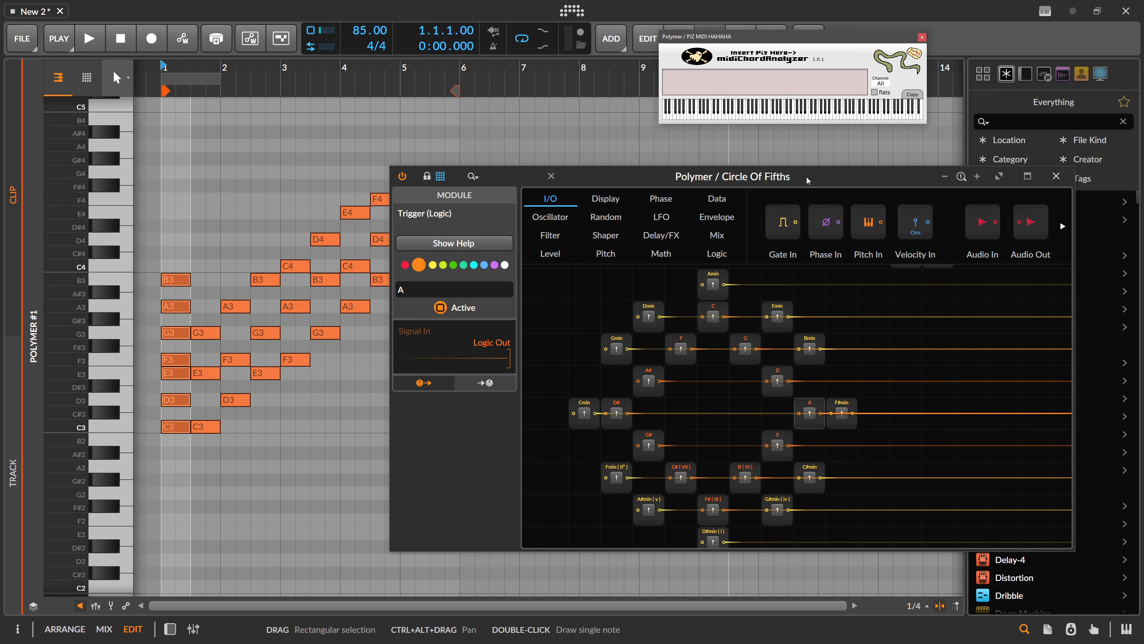
{"action": "left_click_drag", "start_coordinate": [806, 177], "coordinate": [848, 142]}
{"action": "left_click", "coordinate": [754, 281]}
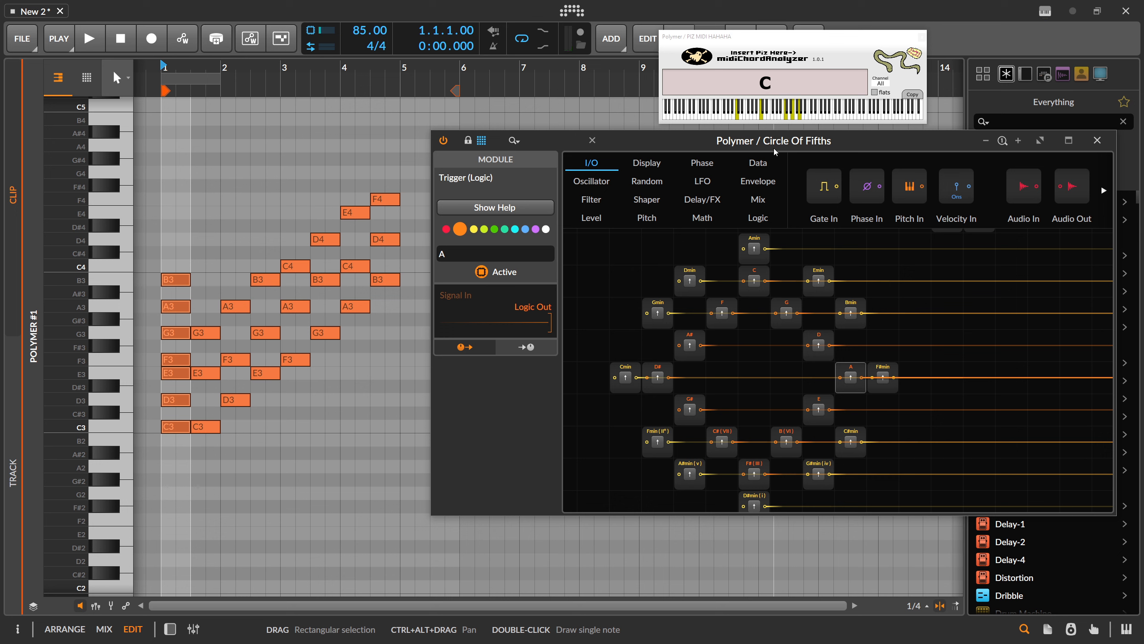
{"action": "left_click", "coordinate": [758, 282]}
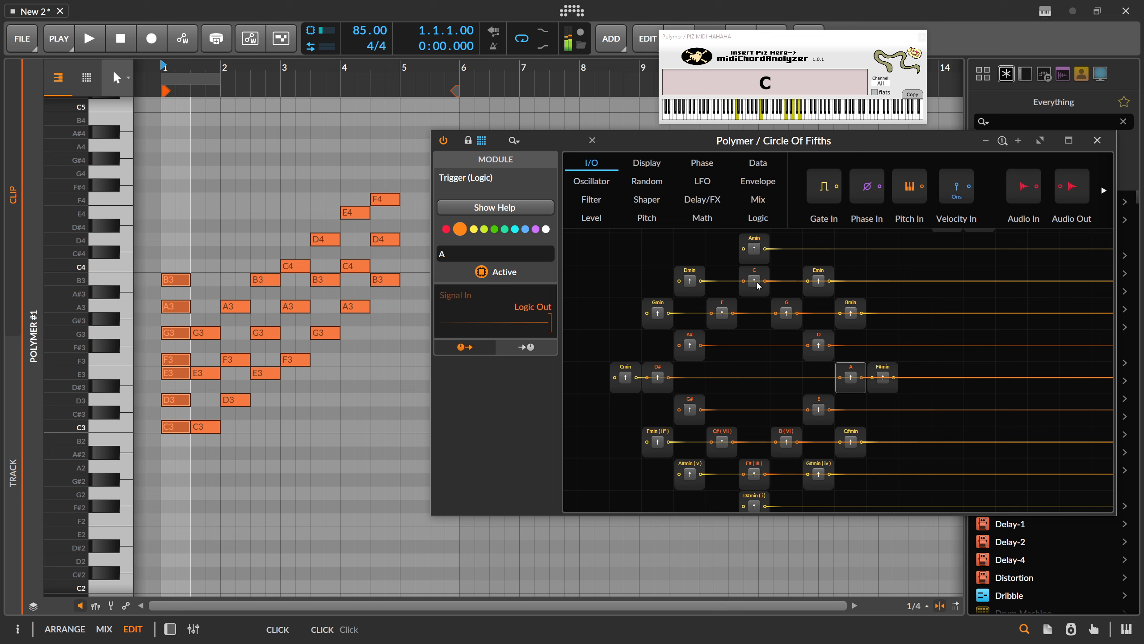
{"action": "left_click_drag", "start_coordinate": [198, 321], "coordinate": [206, 456]}
{"action": "left_click", "coordinate": [755, 281]}
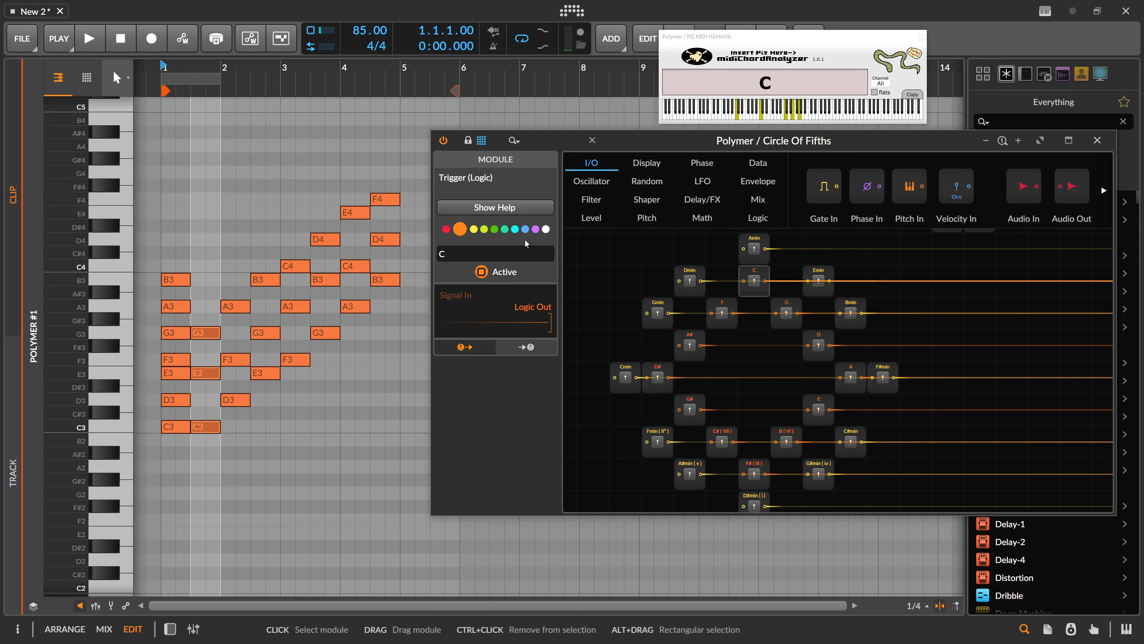
Step: Rename the circle's C module to "C (I)" and its Dmin module to "Dmin (ii)"
{"action": "left_click", "coordinate": [493, 251]}
{"action": "type", "text": "(I)"}
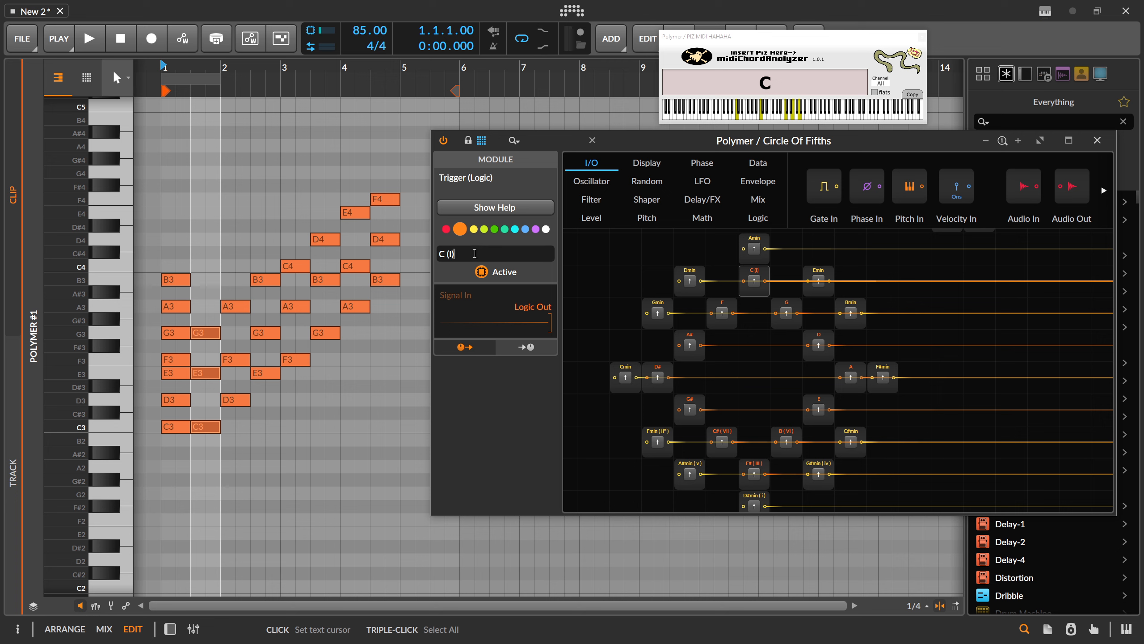
{"action": "key", "text": "Return"}
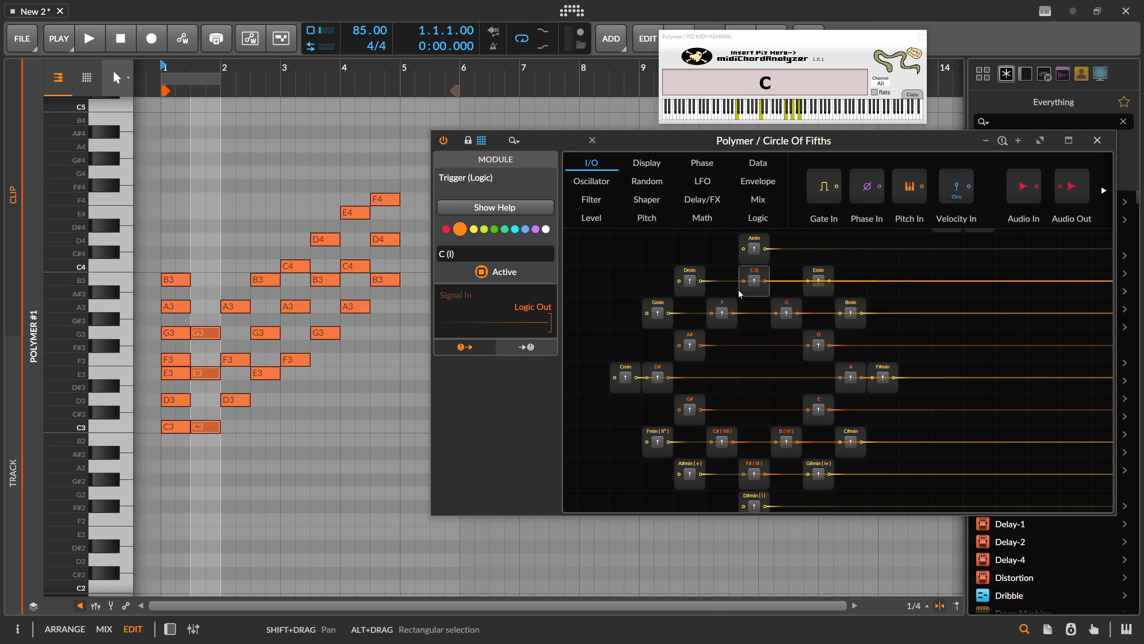
{"action": "left_click", "coordinate": [688, 271]}
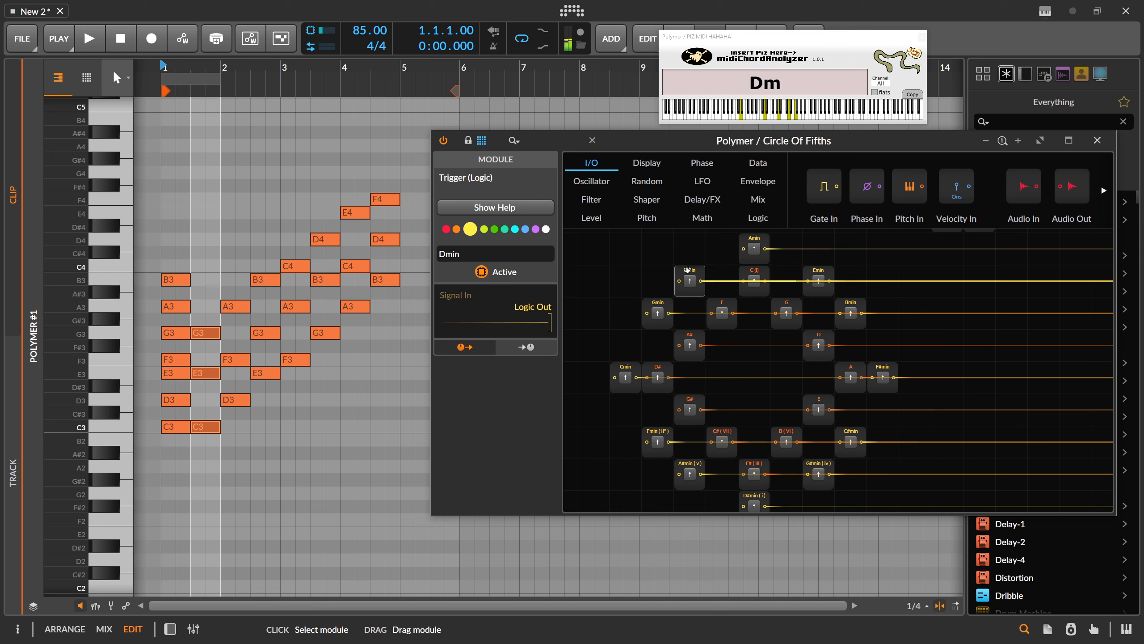
{"action": "left_click", "coordinate": [471, 254]}
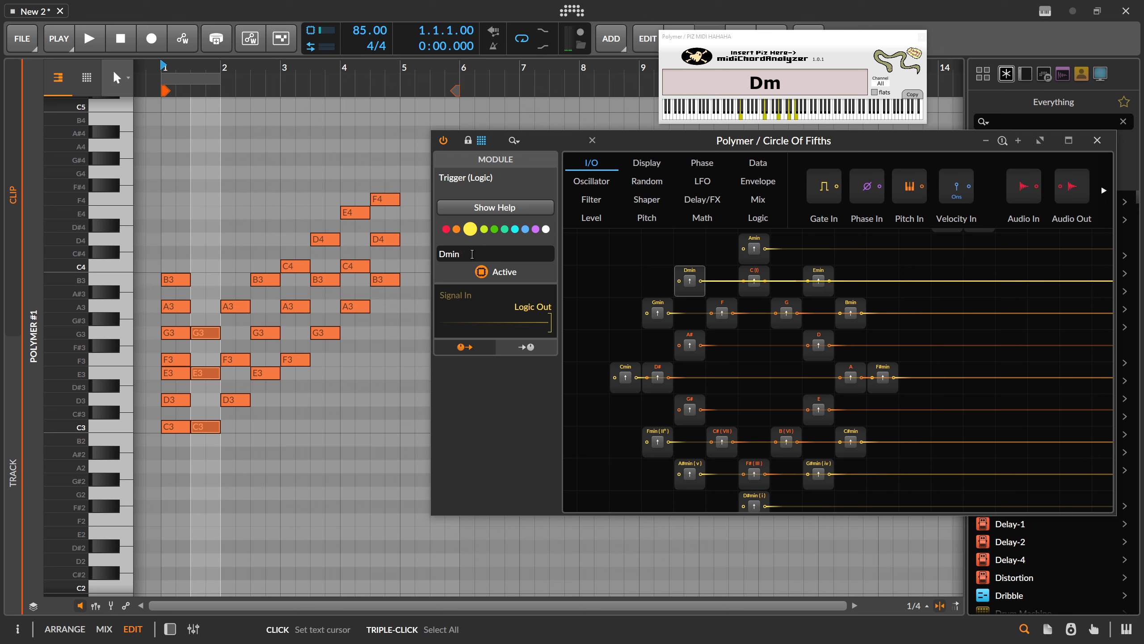
{"action": "type", "text": "(ii)"}
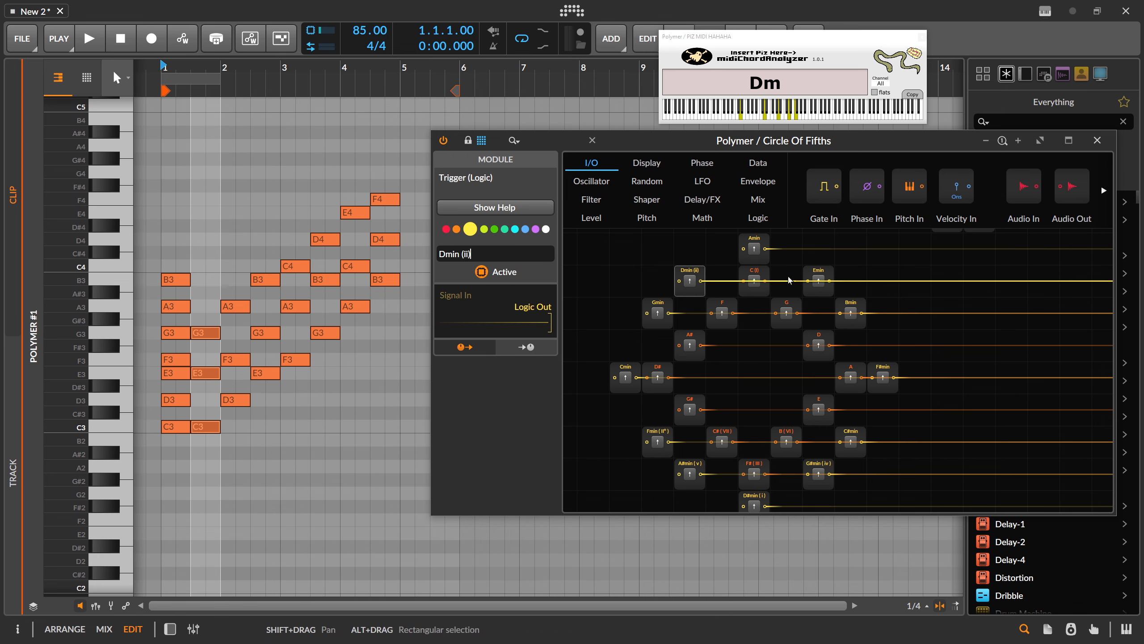
Step: Rename the Emin module to "Emin (iii)" and the F module to "F (IV)"
{"action": "left_click", "coordinate": [818, 279]}
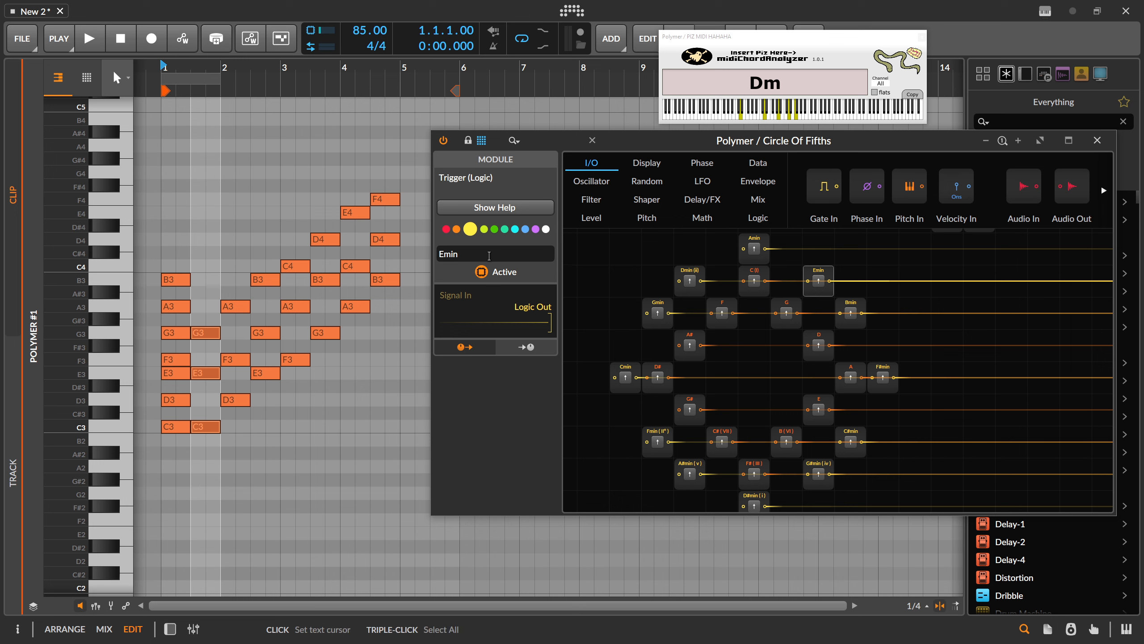
{"action": "type", "text": "(iii)"}
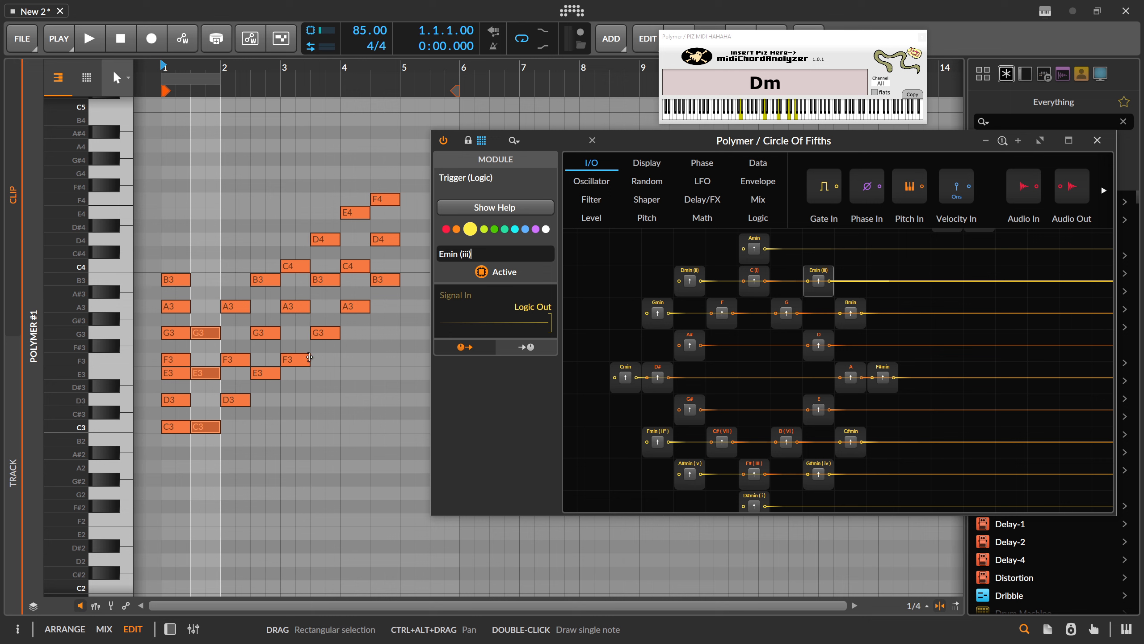
{"action": "left_click", "coordinate": [722, 311]}
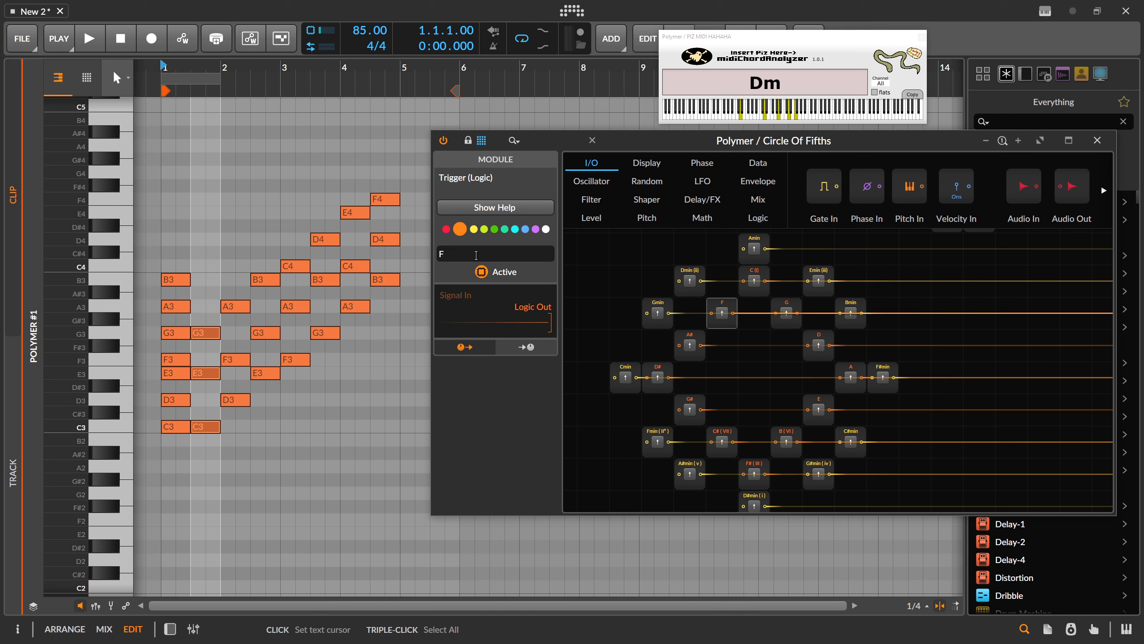
{"action": "type", "text": "(I"}
Step: Rename the G module beside C on the circle to "G (V)"
{"action": "left_click", "coordinate": [755, 272]}
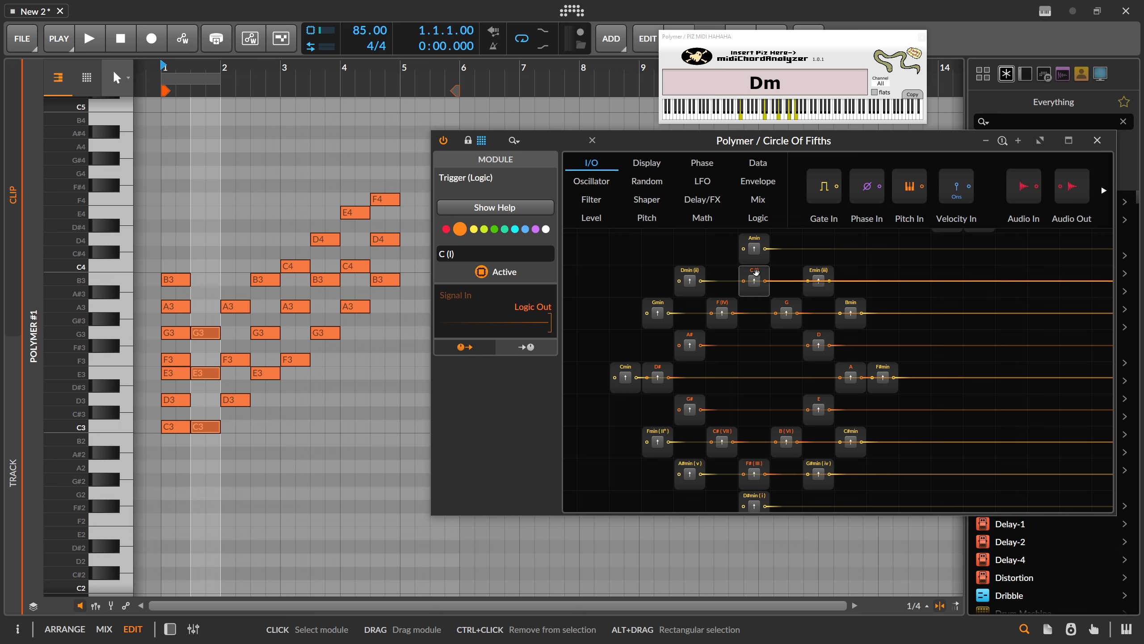
{"action": "left_click", "coordinate": [723, 305]}
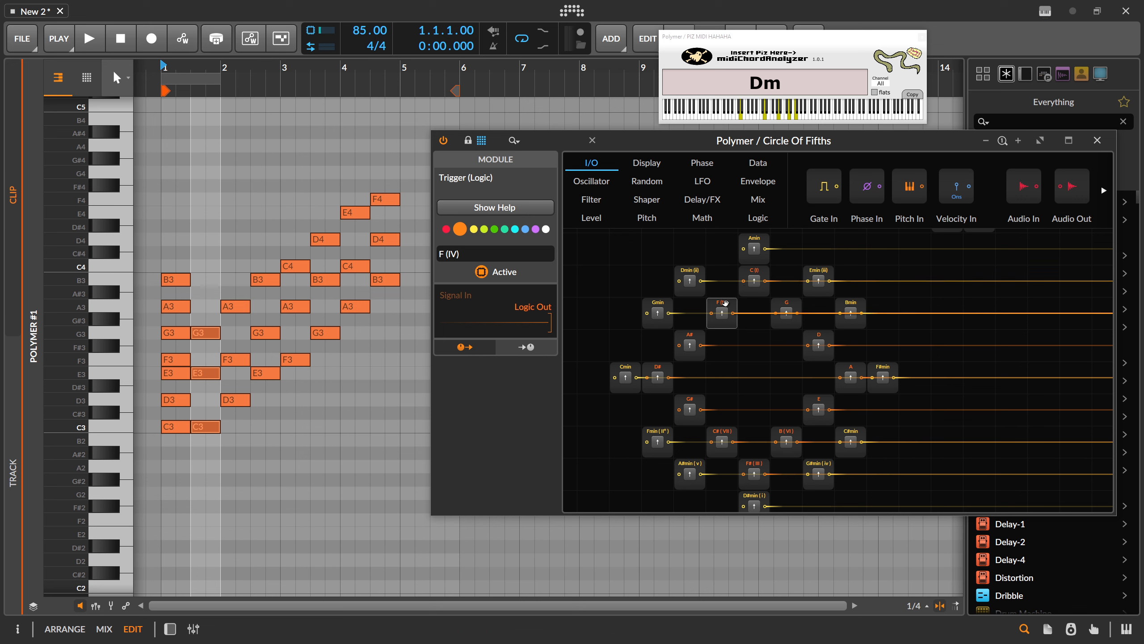
{"action": "left_click", "coordinate": [786, 306]}
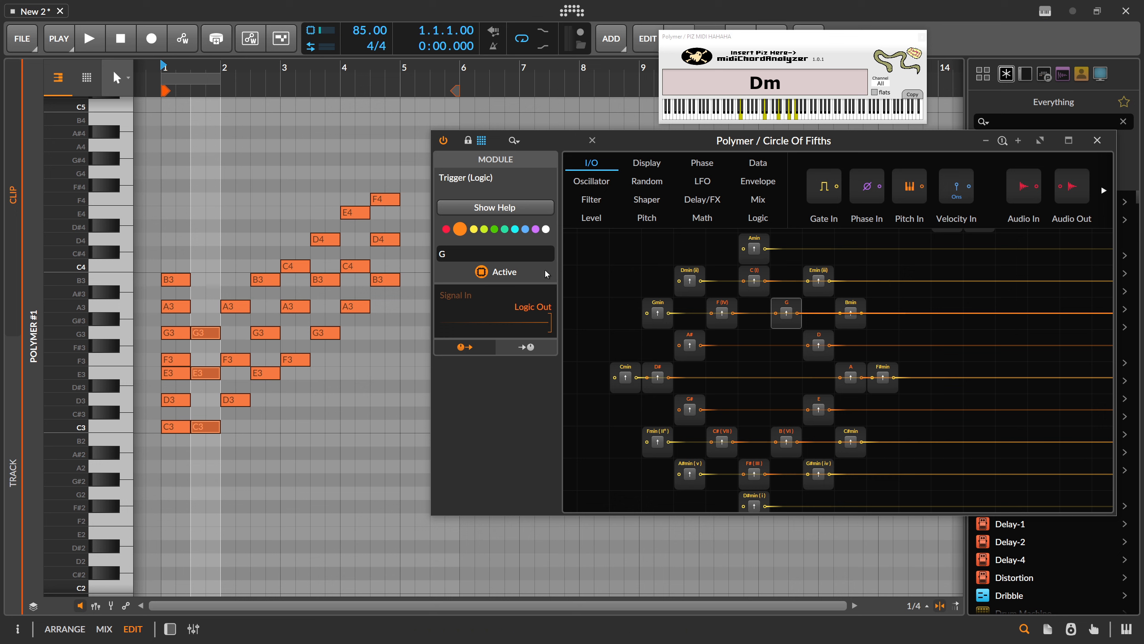
{"action": "left_click", "coordinate": [517, 255]}
{"action": "type", "text": "(V)"}
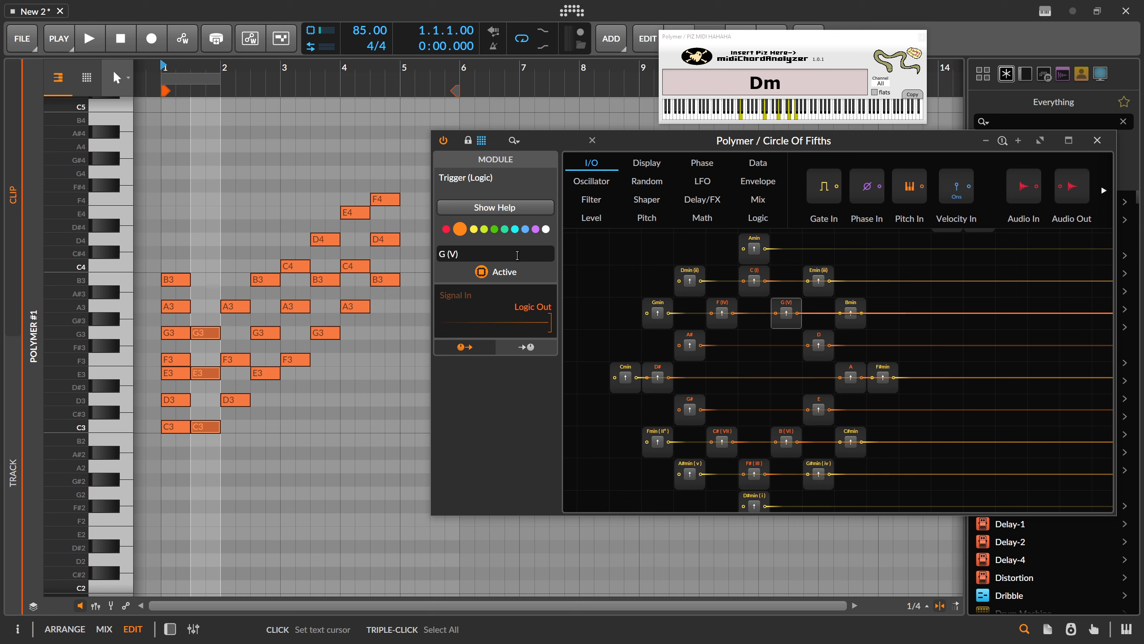
Step: Audition the I, V and IV relationship by alternately triggering the C, G and F chords on the circle
{"action": "left_click", "coordinate": [757, 282]}
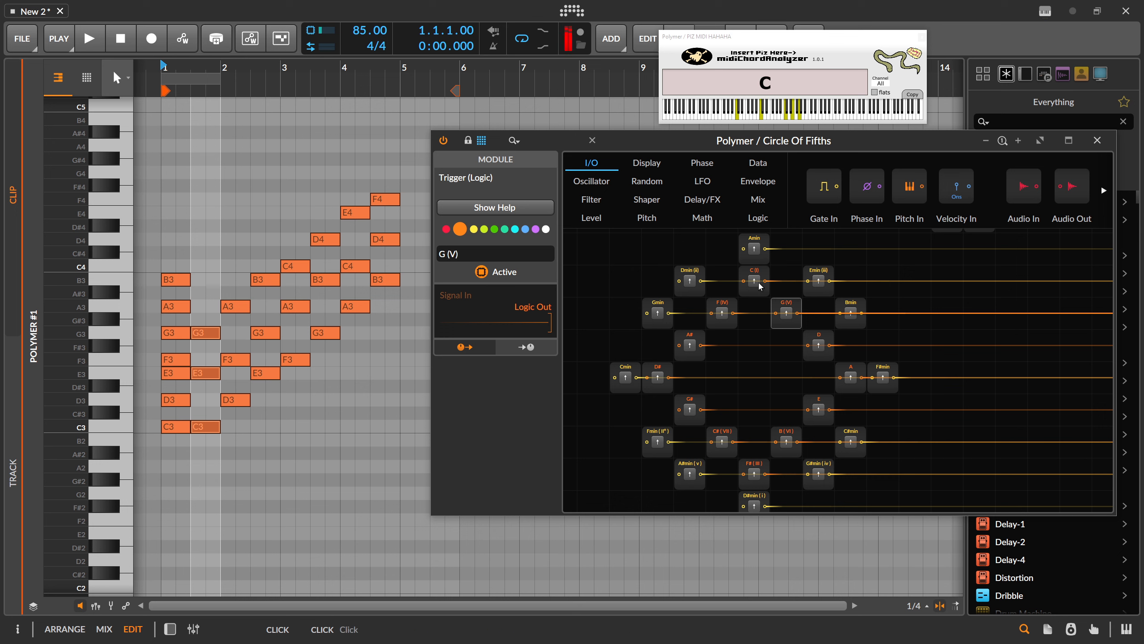
{"action": "left_click", "coordinate": [787, 314]}
{"action": "left_click", "coordinate": [760, 284]}
{"action": "left_click", "coordinate": [724, 313]}
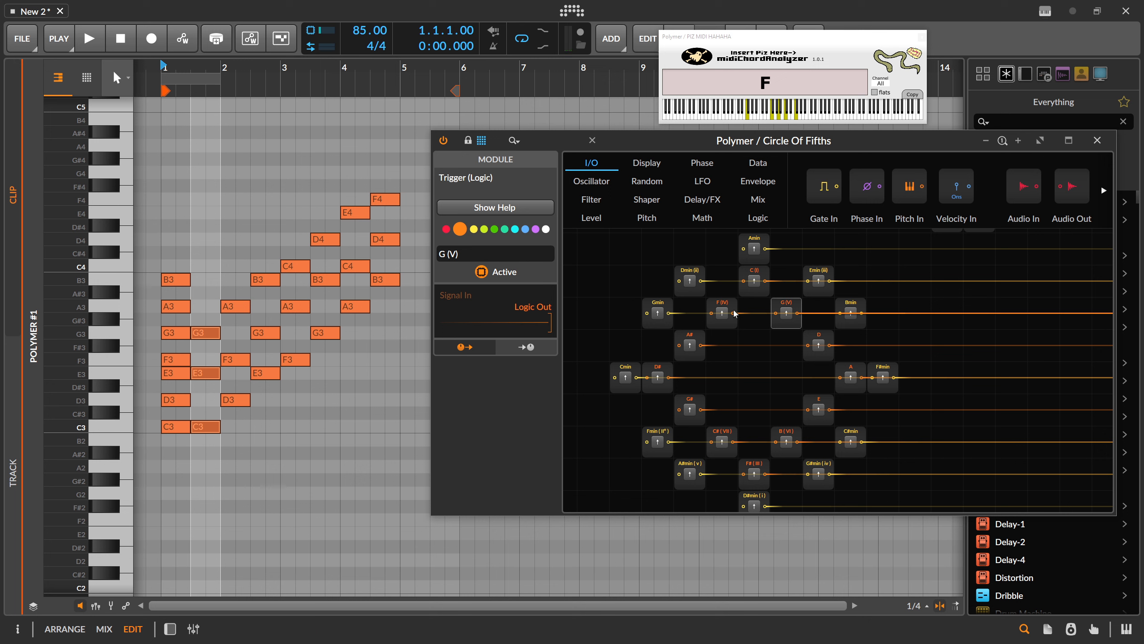
{"action": "left_click", "coordinate": [753, 281]}
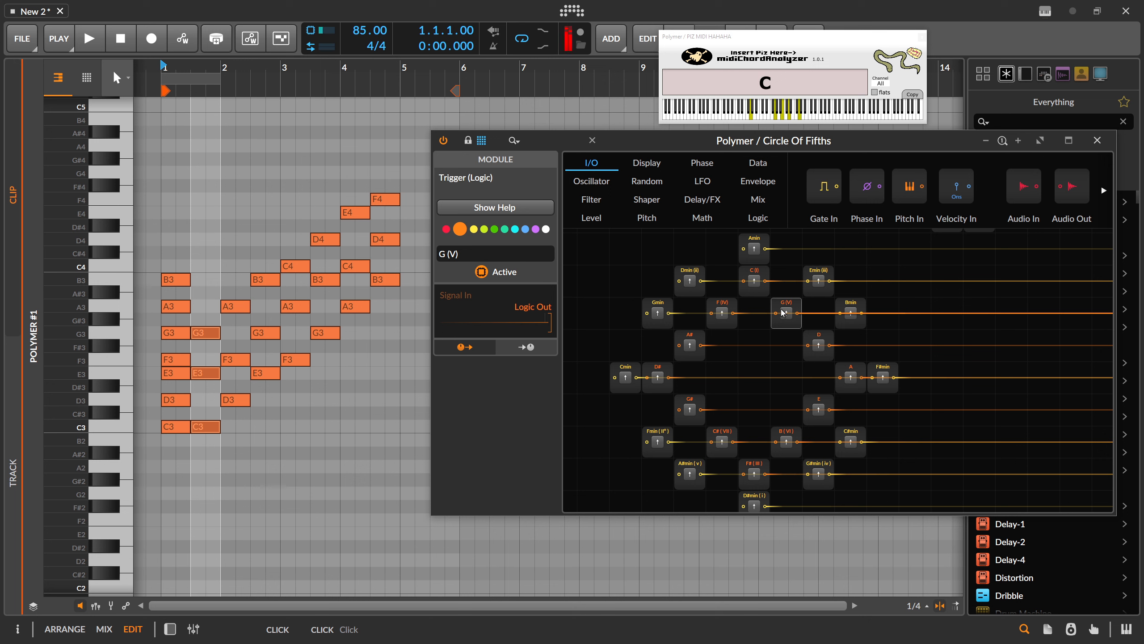
{"action": "left_click", "coordinate": [786, 313]}
{"action": "left_click", "coordinate": [754, 280]}
{"action": "left_click", "coordinate": [722, 313]}
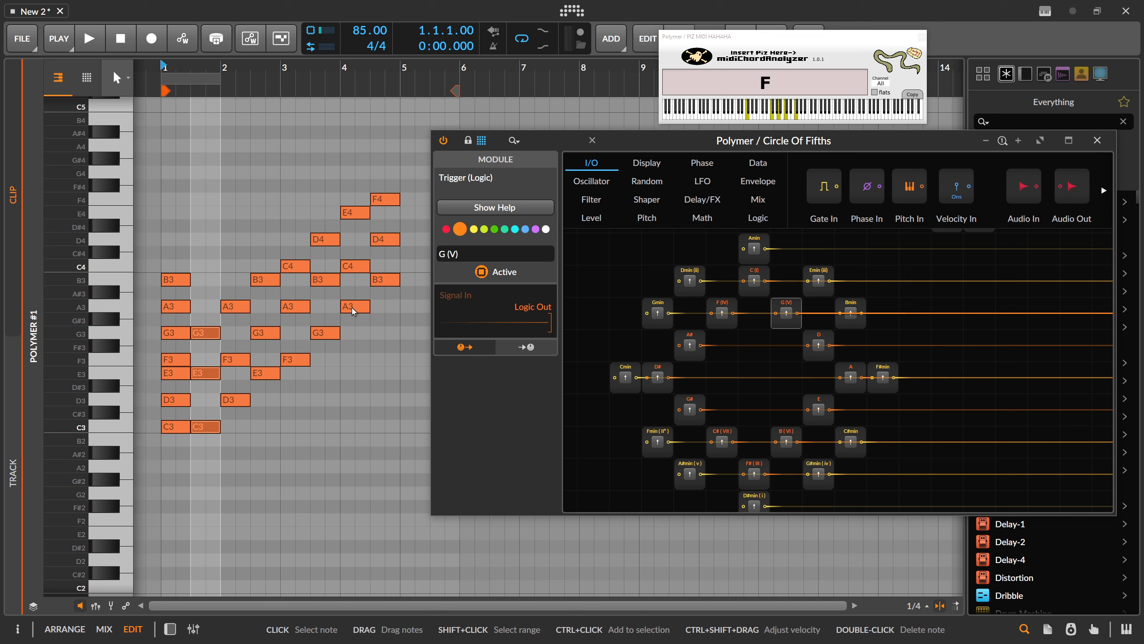
Step: Rename the Amin module above C to "Amin (vi)"
{"action": "left_click", "coordinate": [743, 241]}
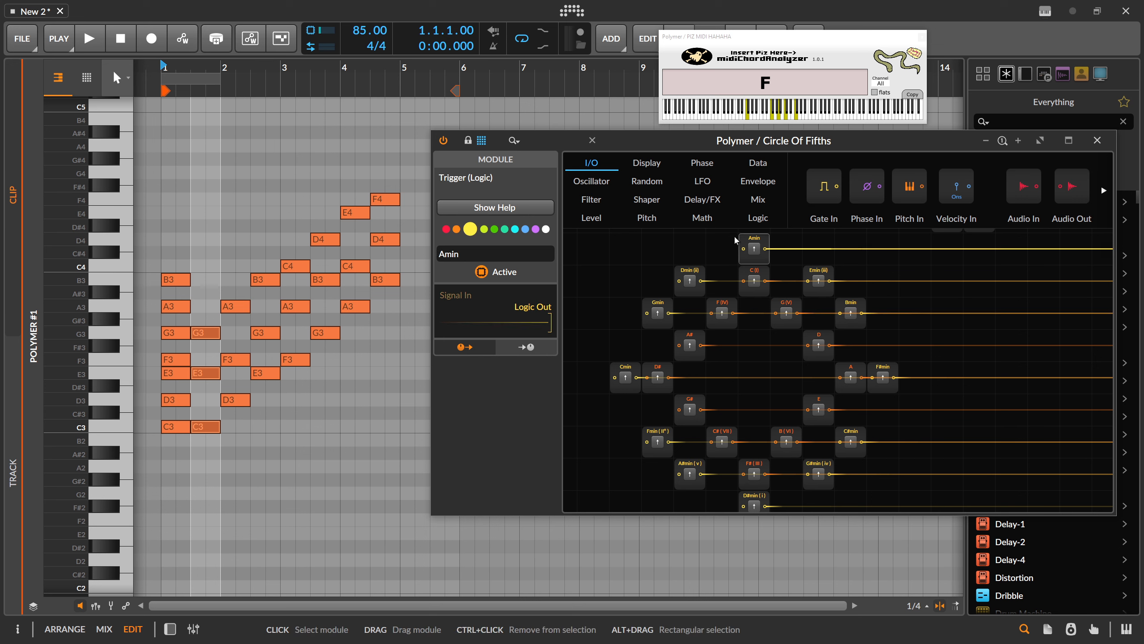
{"action": "left_click", "coordinate": [490, 253]}
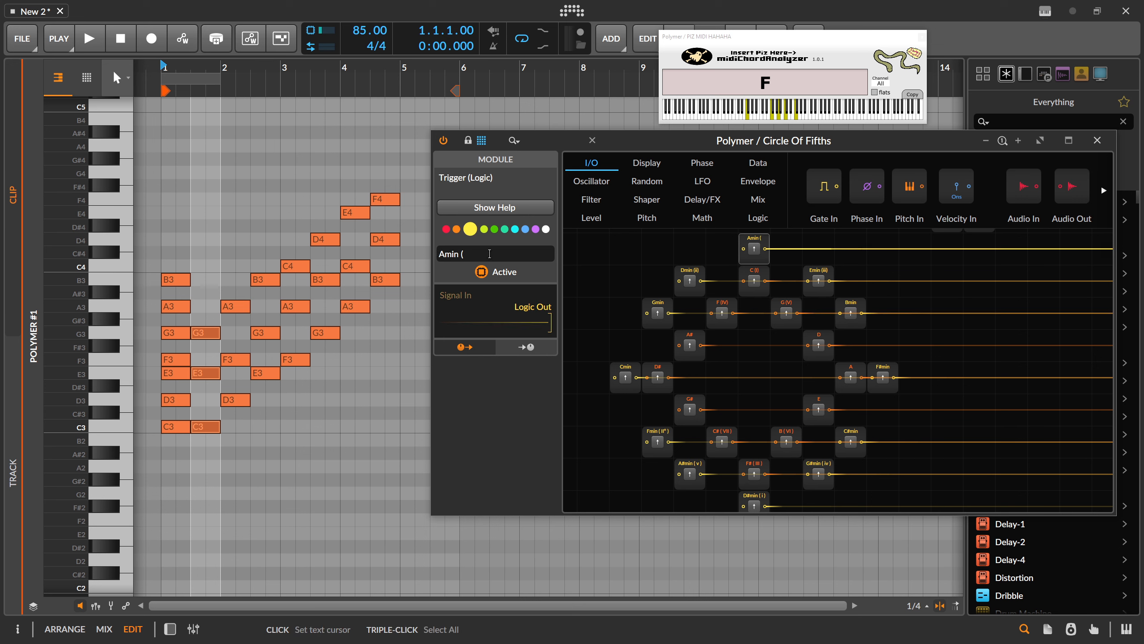
{"action": "type", "text": "(vi)"}
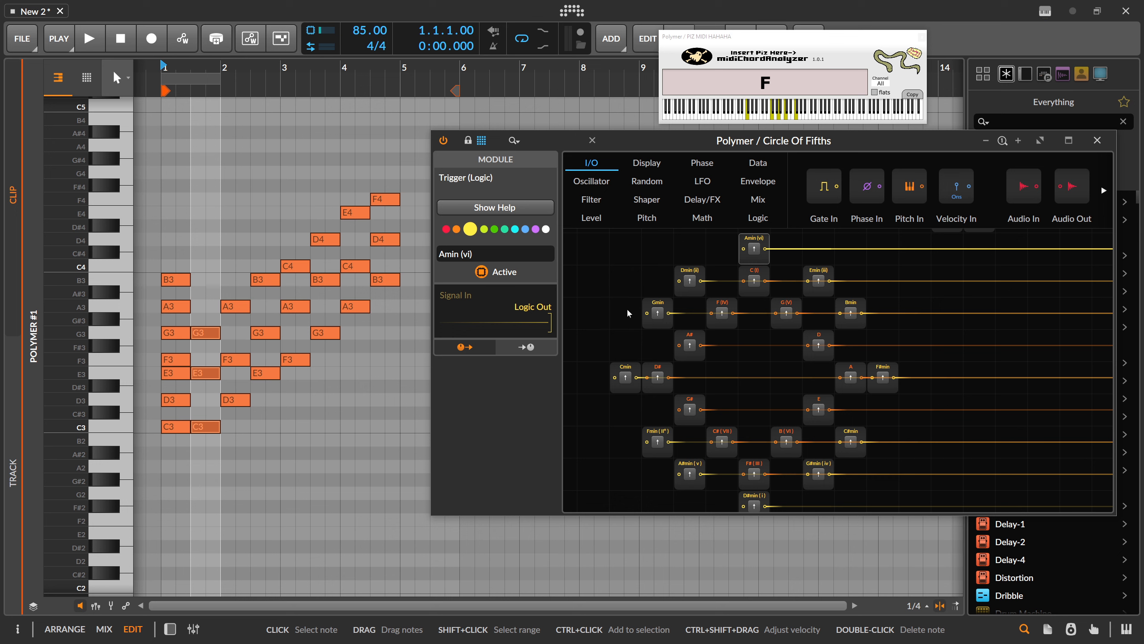
Step: Rename the Bmin module to "Bmin (vii°)", reusing the degree symbol from the Fmin (II°) module's name
{"action": "left_click", "coordinate": [851, 309]}
{"action": "left_click", "coordinate": [483, 253]}
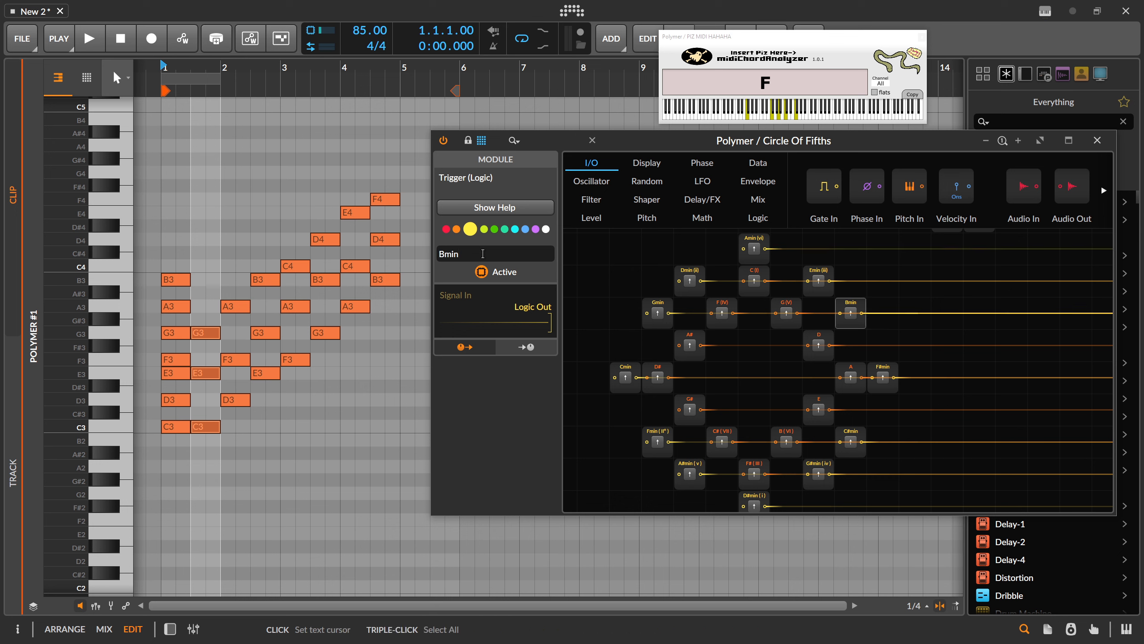
{"action": "type", "text": "(vii"}
{"action": "scroll", "coordinate": [702, 450], "scroll_direction": "down", "scroll_amount": 2}
{"action": "left_click", "coordinate": [657, 374]}
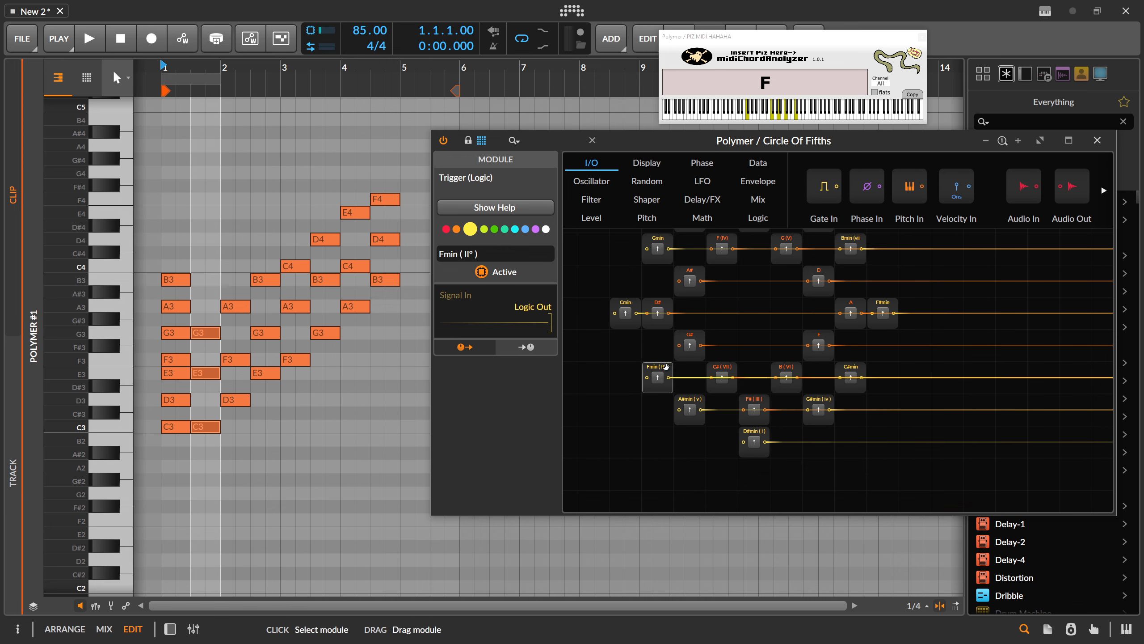
{"action": "left_click", "coordinate": [471, 254]}
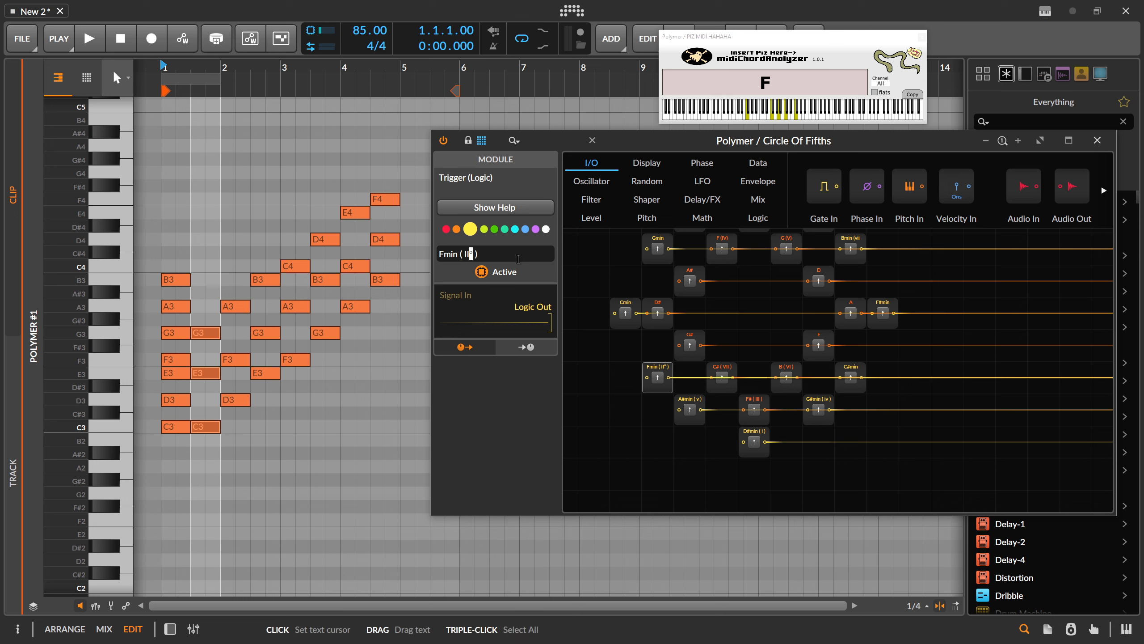
{"action": "scroll", "coordinate": [794, 282], "scroll_direction": "up", "scroll_amount": 1}
{"action": "scroll", "coordinate": [794, 281], "scroll_direction": "up", "scroll_amount": 2}
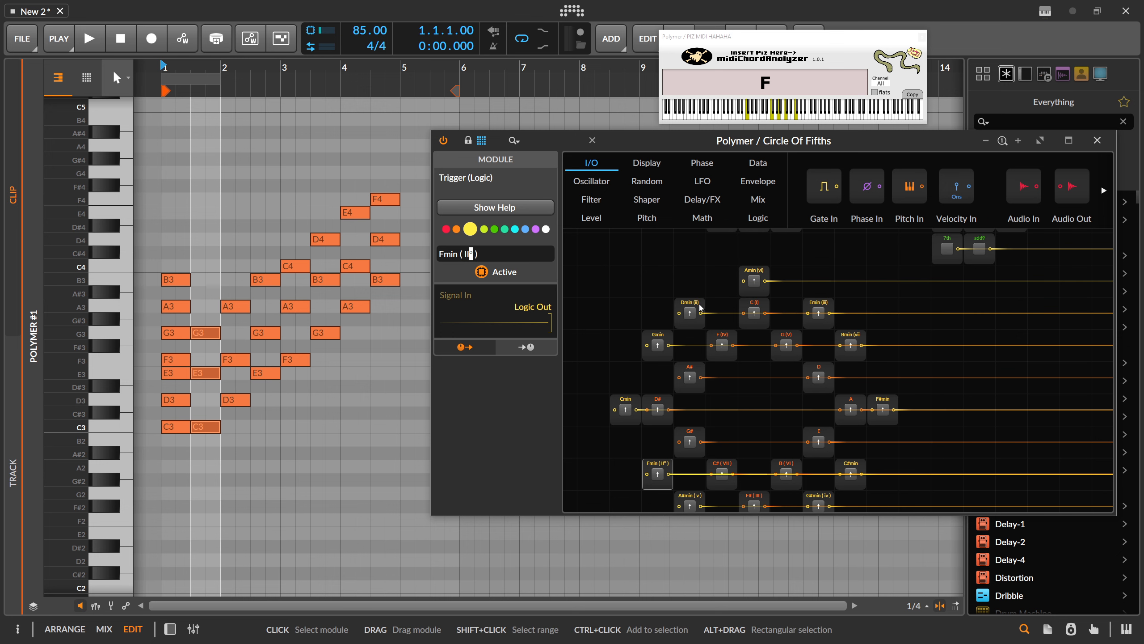
{"action": "left_click", "coordinate": [849, 337]}
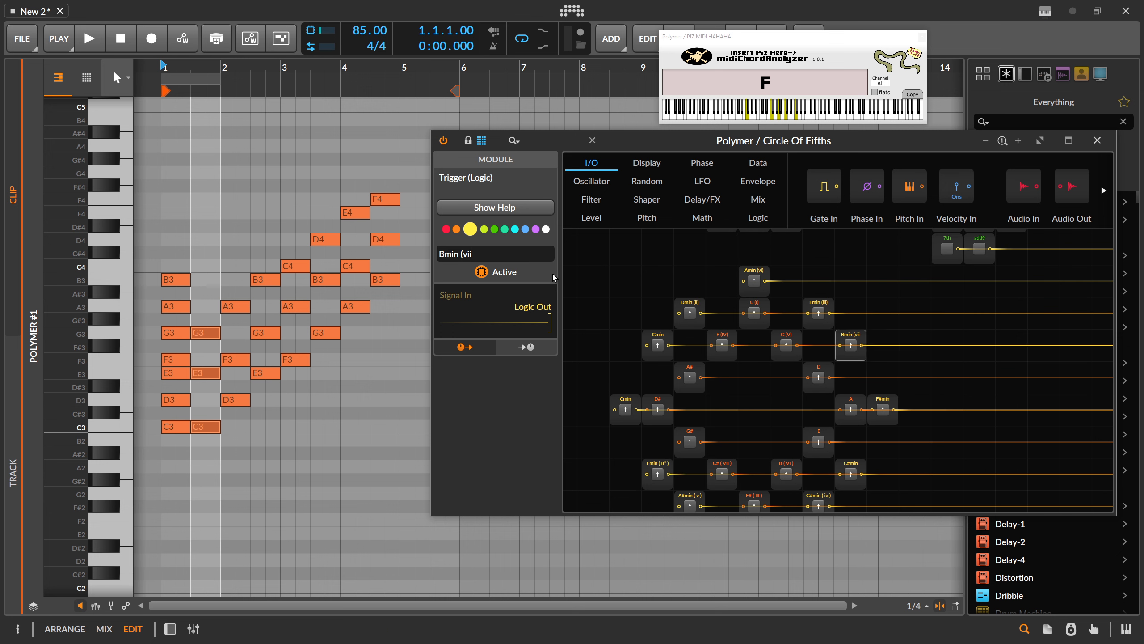
{"action": "left_click", "coordinate": [513, 253]}
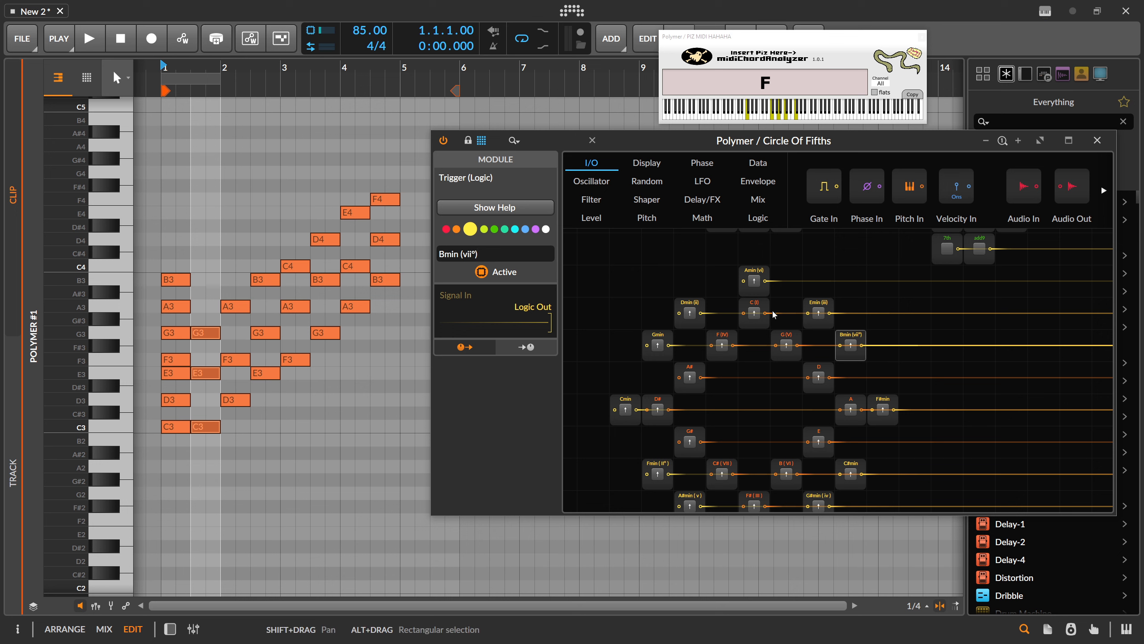
Step: Select the seven numeral-labelled modules around C as a group, and audition the G, Bmin and D chords
{"action": "left_click_drag", "start_coordinate": [670, 260], "coordinate": [800, 311]}
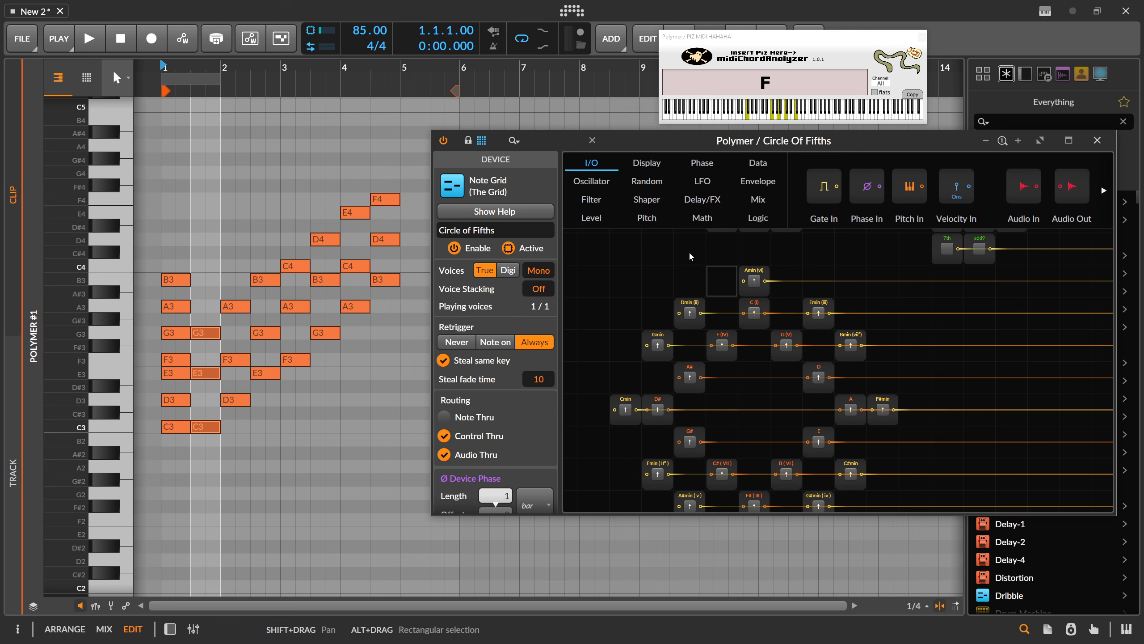
{"action": "left_click_drag", "start_coordinate": [689, 250], "coordinate": [876, 344]}
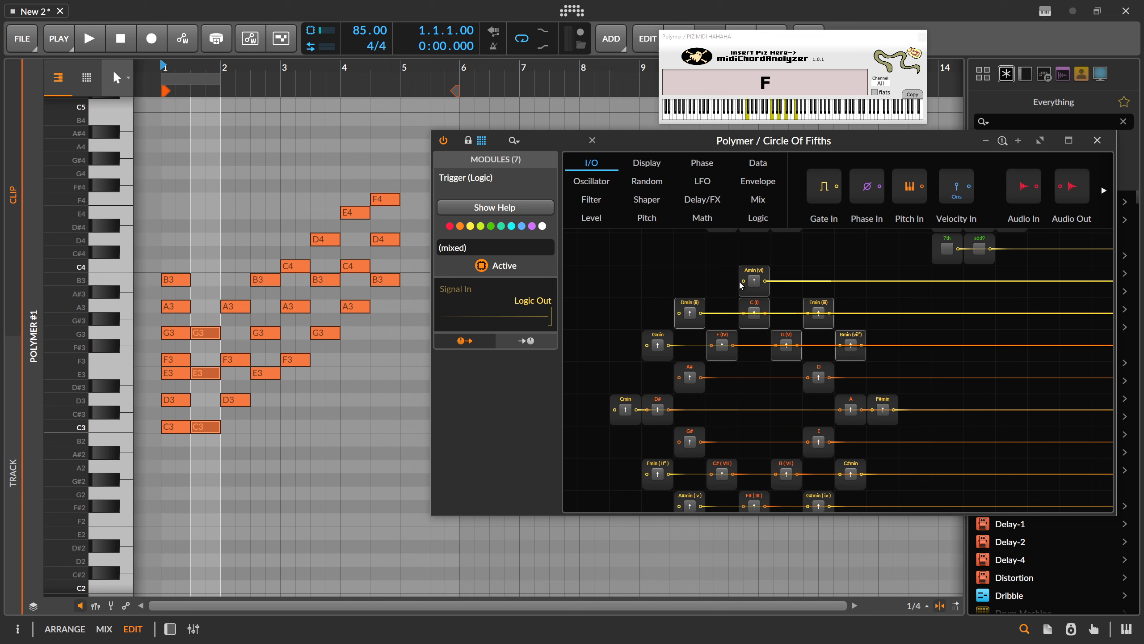
{"action": "left_click", "coordinate": [766, 316]}
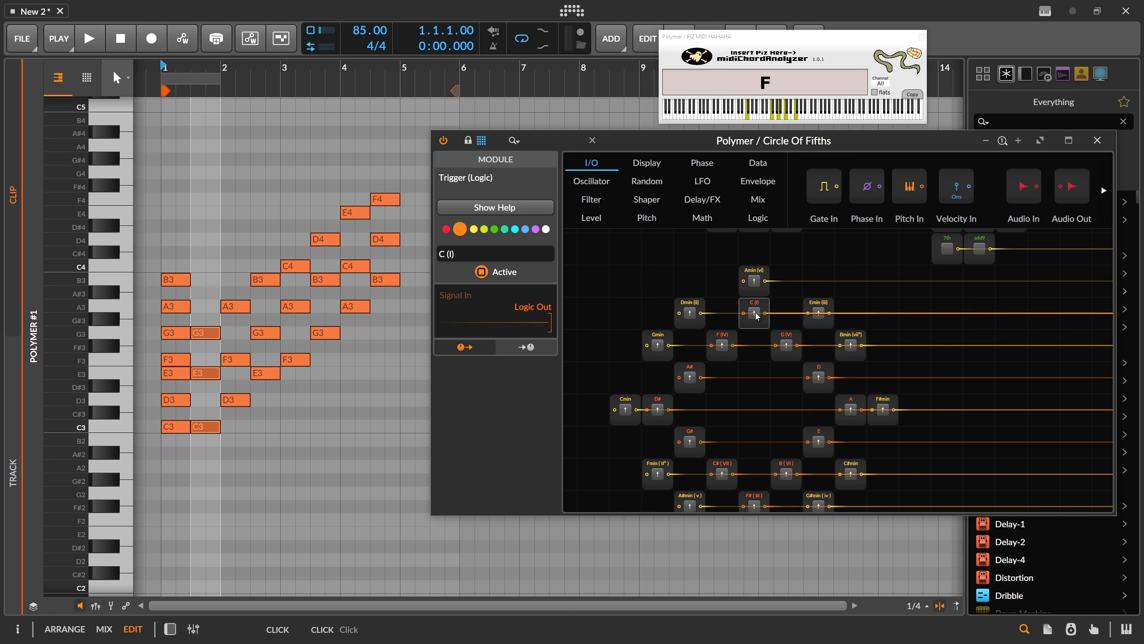
{"action": "left_click", "coordinate": [787, 344]}
{"action": "left_click", "coordinate": [854, 347]}
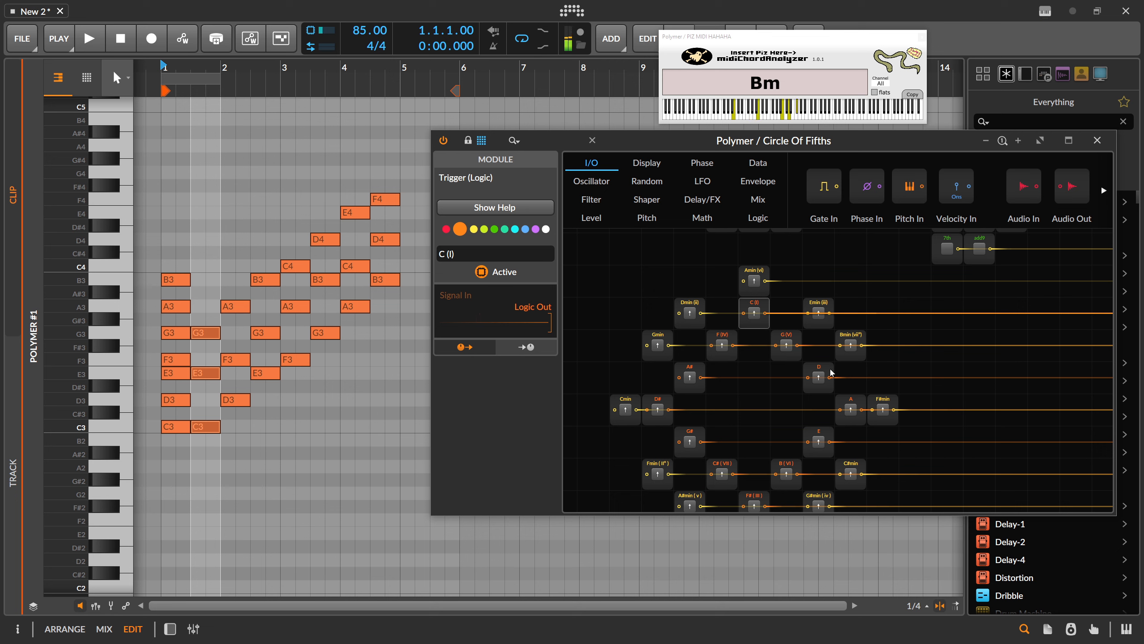
{"action": "left_click", "coordinate": [819, 379]}
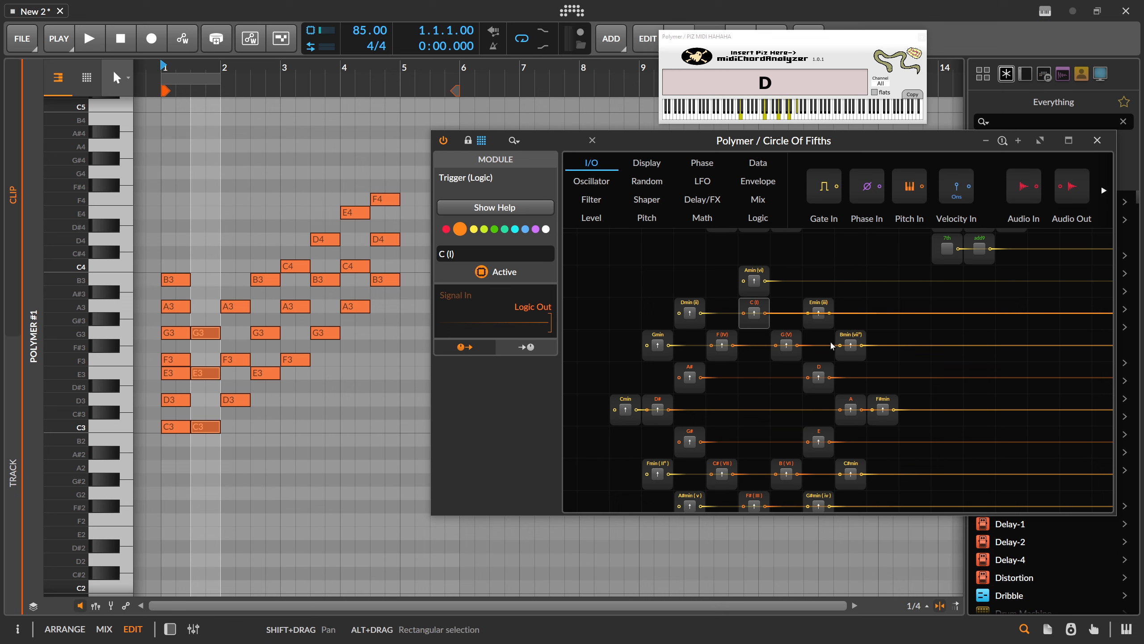
Step: Compare chord movements on the circle by triggering C, Emin, D, G and F, and return to C
{"action": "left_click", "coordinate": [760, 315]}
{"action": "left_click", "coordinate": [818, 314]}
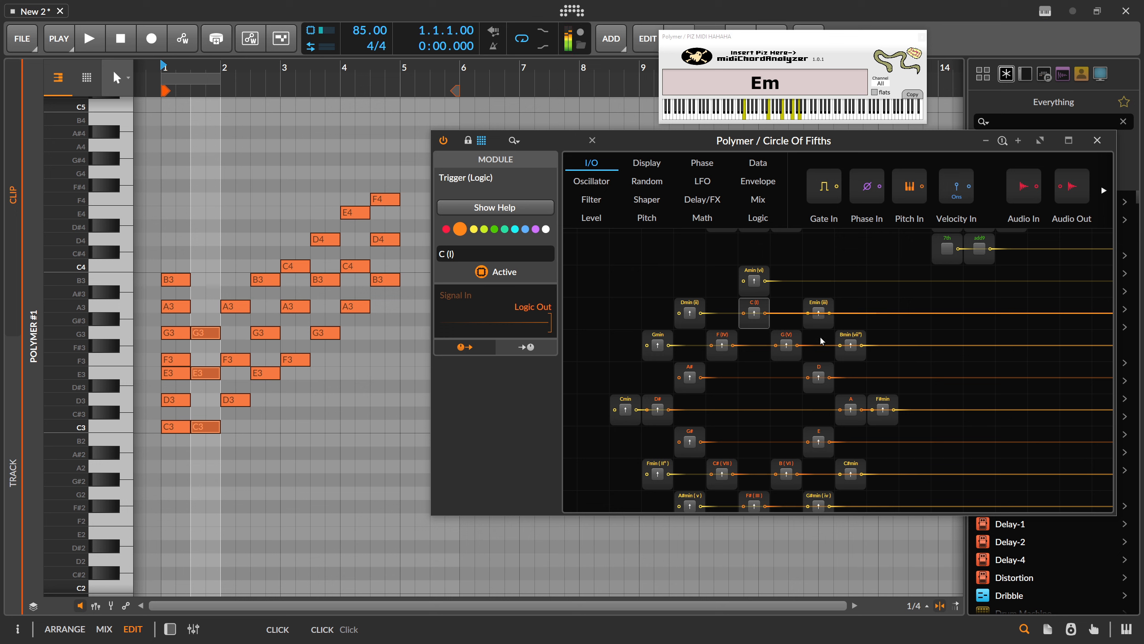
{"action": "left_click", "coordinate": [818, 378]}
{"action": "left_click", "coordinate": [788, 345]}
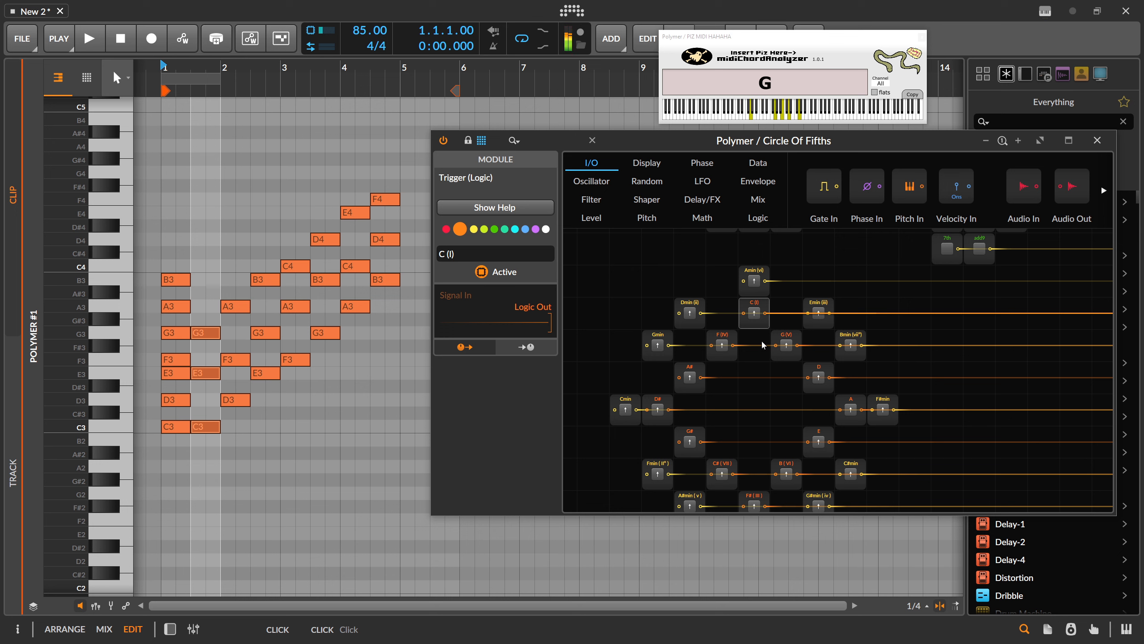
{"action": "left_click", "coordinate": [724, 346]}
{"action": "left_click", "coordinate": [753, 314]}
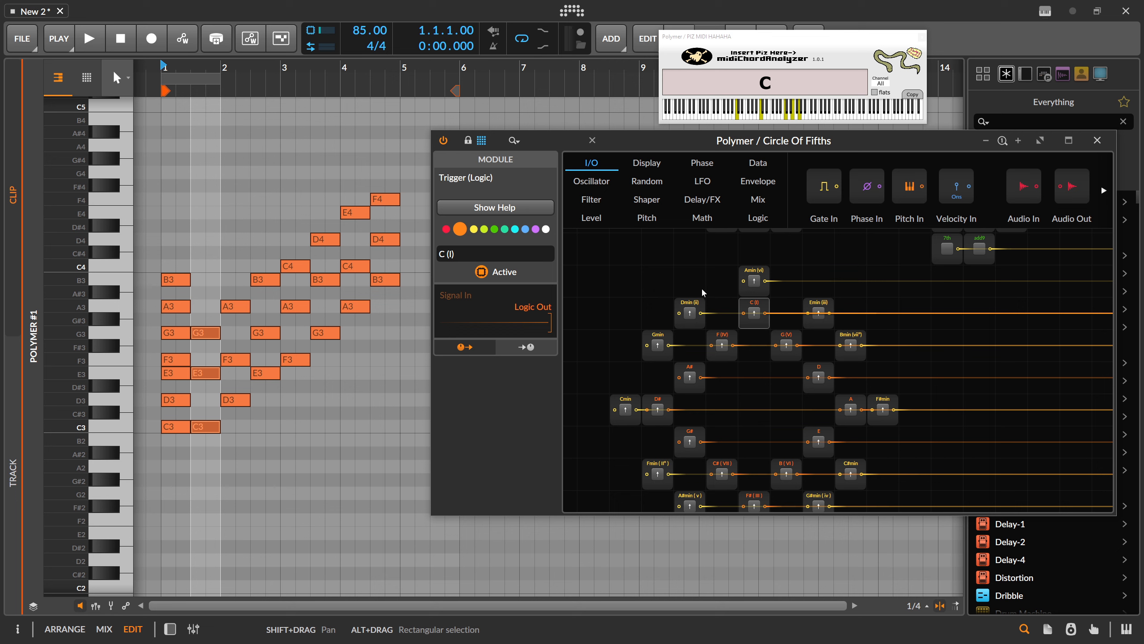
Step: Reselect the C major group of seven modules, from Amin (vi) down to the F (IV), G (V) and Bmin (vii°) row
{"action": "left_click_drag", "start_coordinate": [684, 262], "coordinate": [919, 351]}
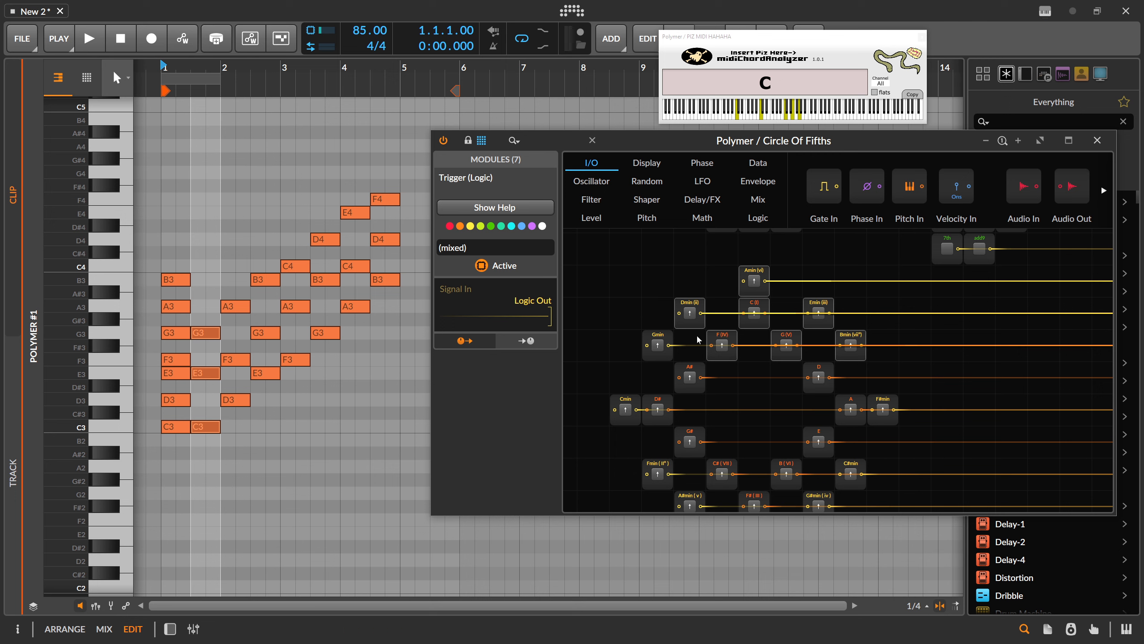
{"action": "scroll", "coordinate": [698, 340], "scroll_direction": "down", "scroll_amount": 1}
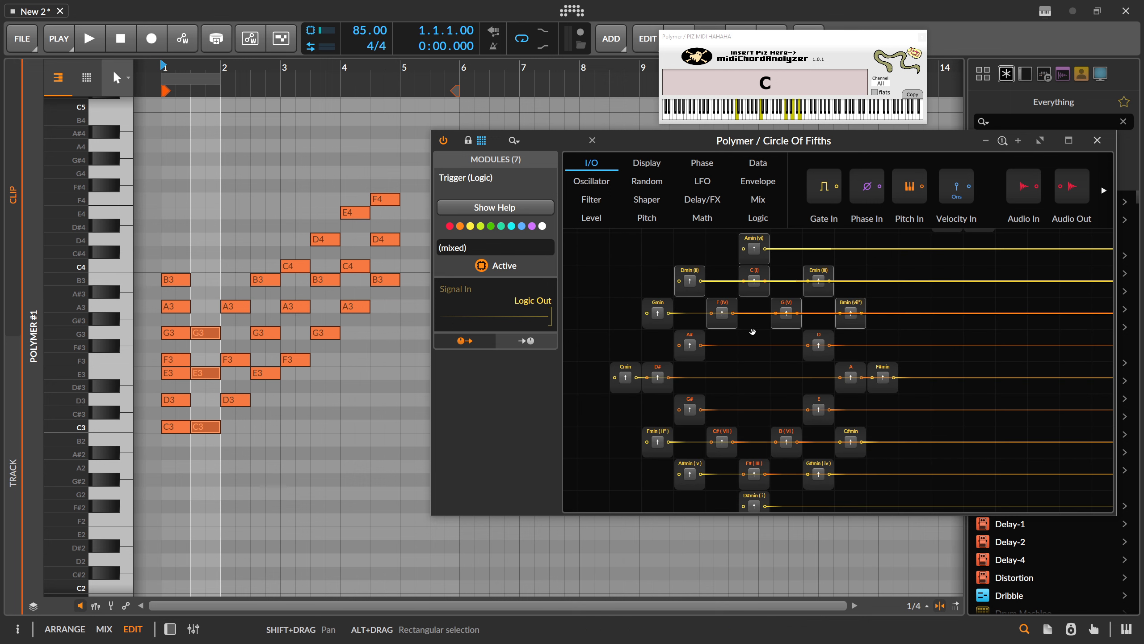
Step: Audition the Dmin, Gmin and A# chords to hear the movement down the circle from C
{"action": "left_click_drag", "start_coordinate": [753, 331], "coordinate": [748, 349]}
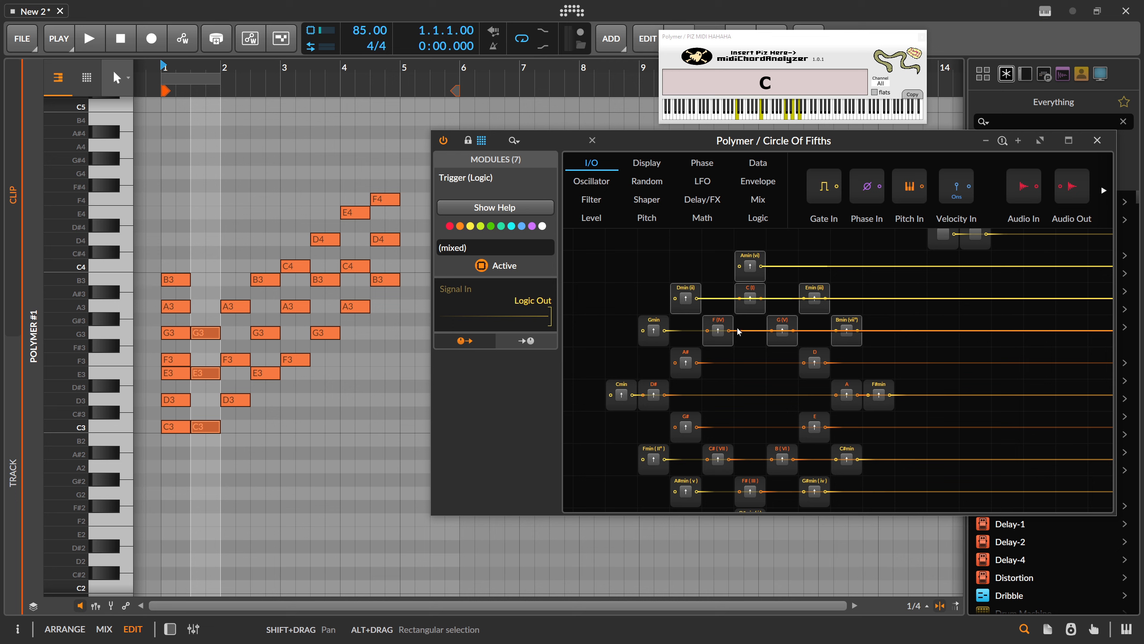
{"action": "left_click", "coordinate": [686, 299]}
{"action": "left_click", "coordinate": [654, 331]}
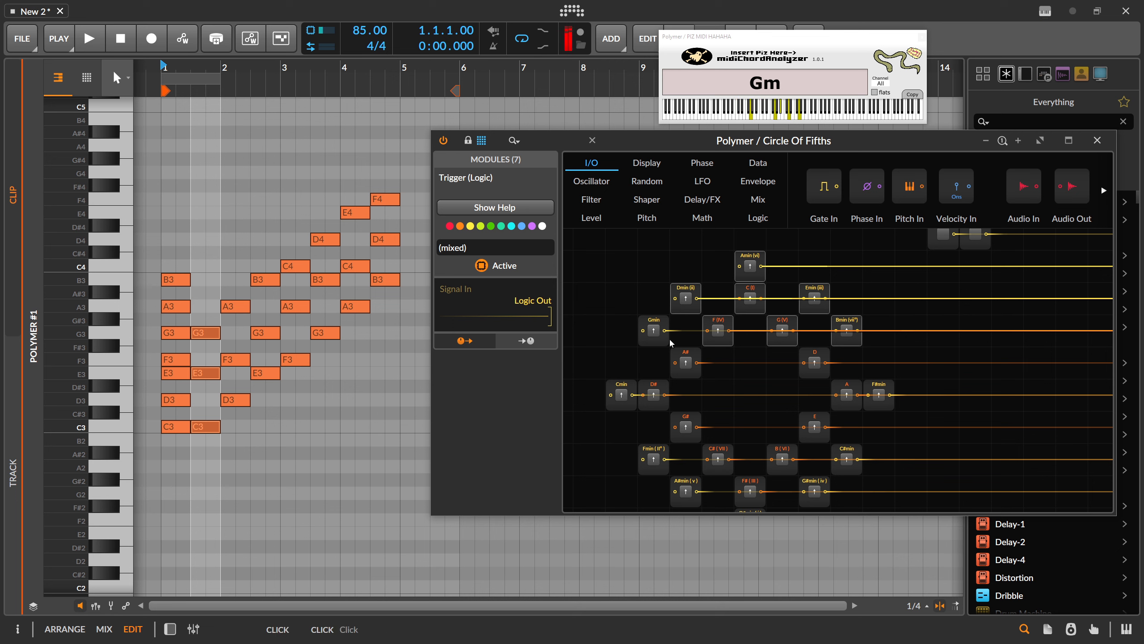
{"action": "left_click", "coordinate": [686, 362]}
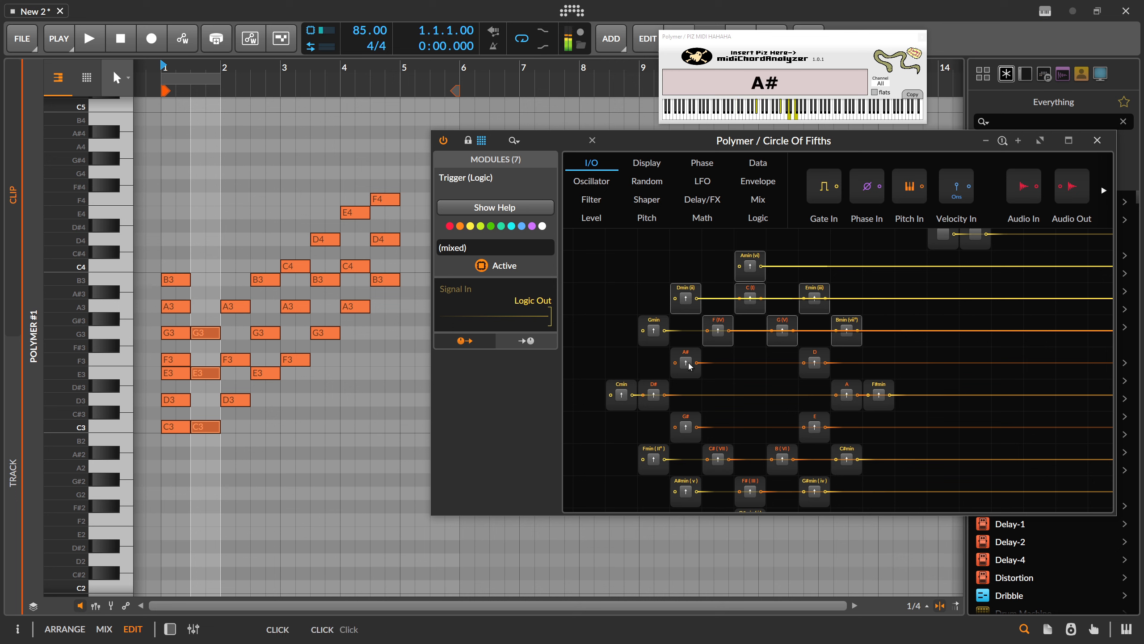
Step: Return to the arrangement and add a second instrument track below the Polymer track
{"action": "left_click", "coordinate": [514, 112]}
{"action": "key", "text": "Tab"}
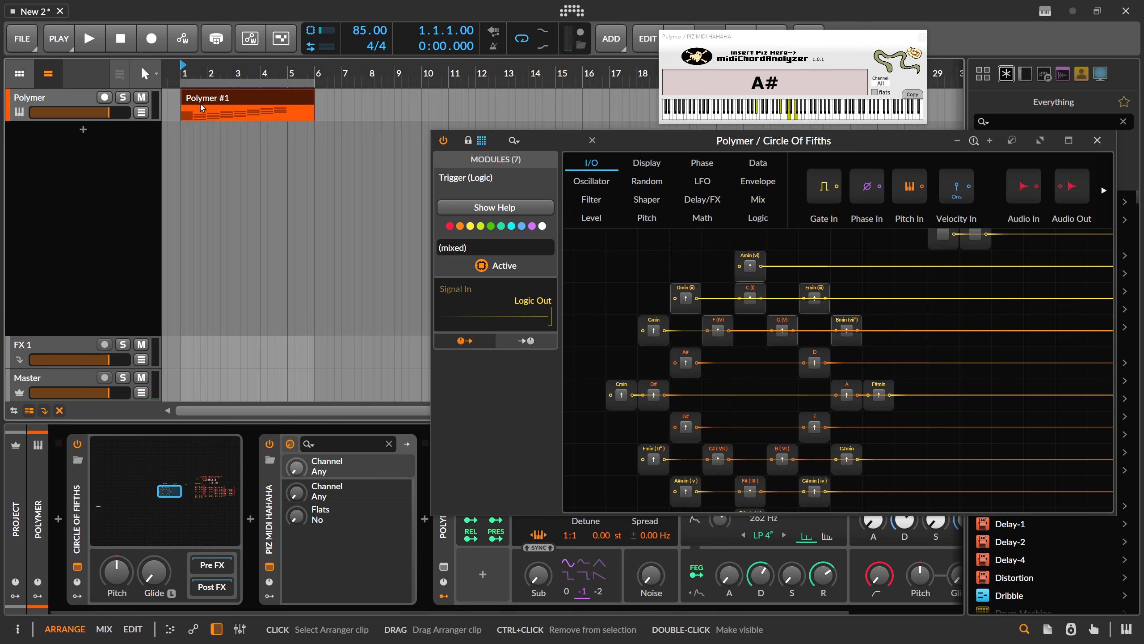
{"action": "right_click", "coordinate": [57, 149]}
{"action": "left_click", "coordinate": [96, 166]}
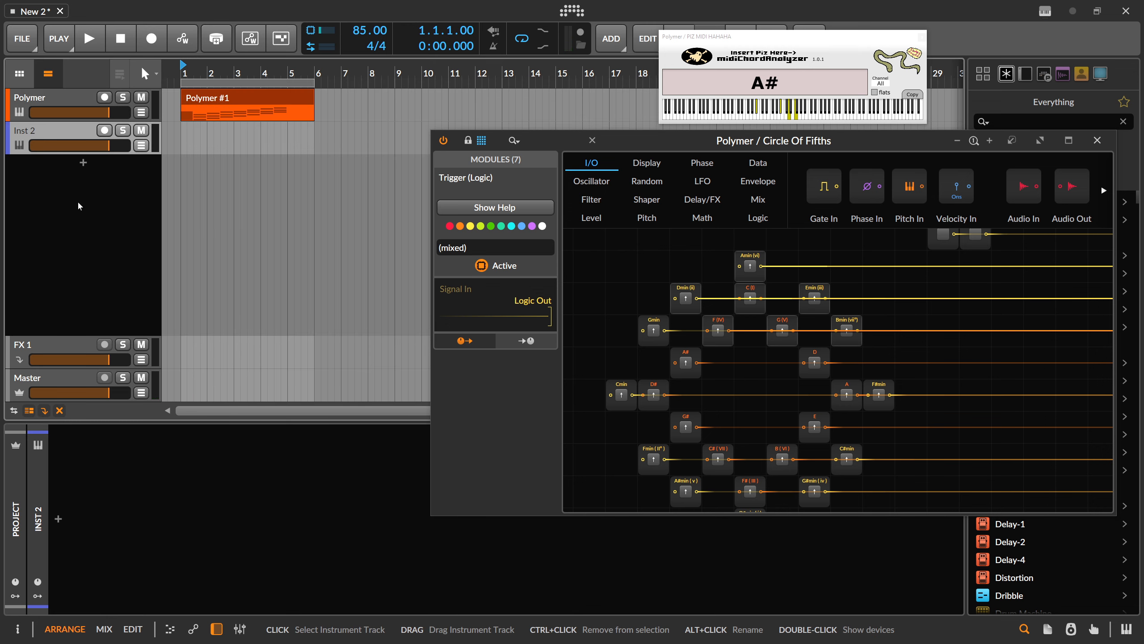
Step: Set the Inst 2 track's note input to the Circle Of Fifths device on the Polymer track
{"action": "key", "text": "i"}
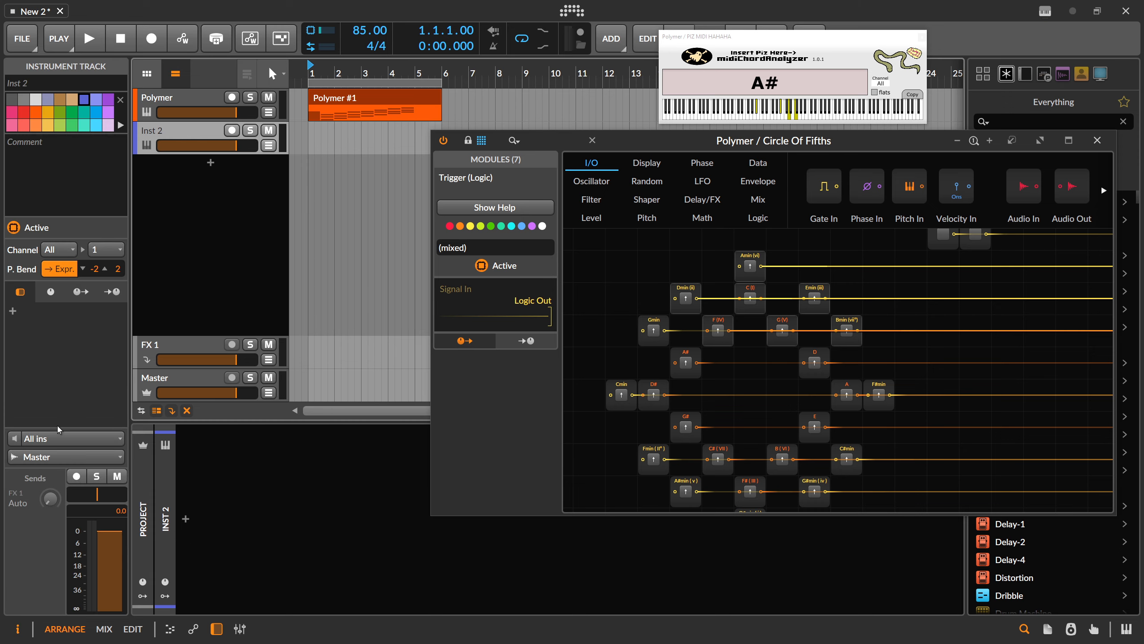
{"action": "left_click", "coordinate": [86, 438]}
{"action": "mouse_move", "coordinate": [106, 381]}
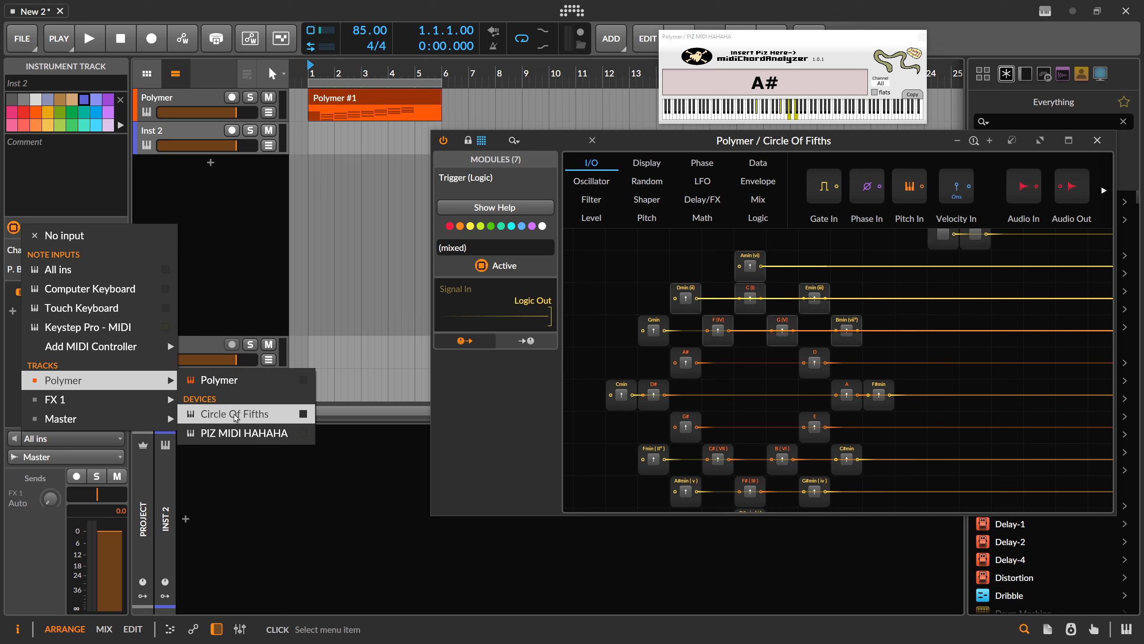
{"action": "left_click", "coordinate": [259, 415]}
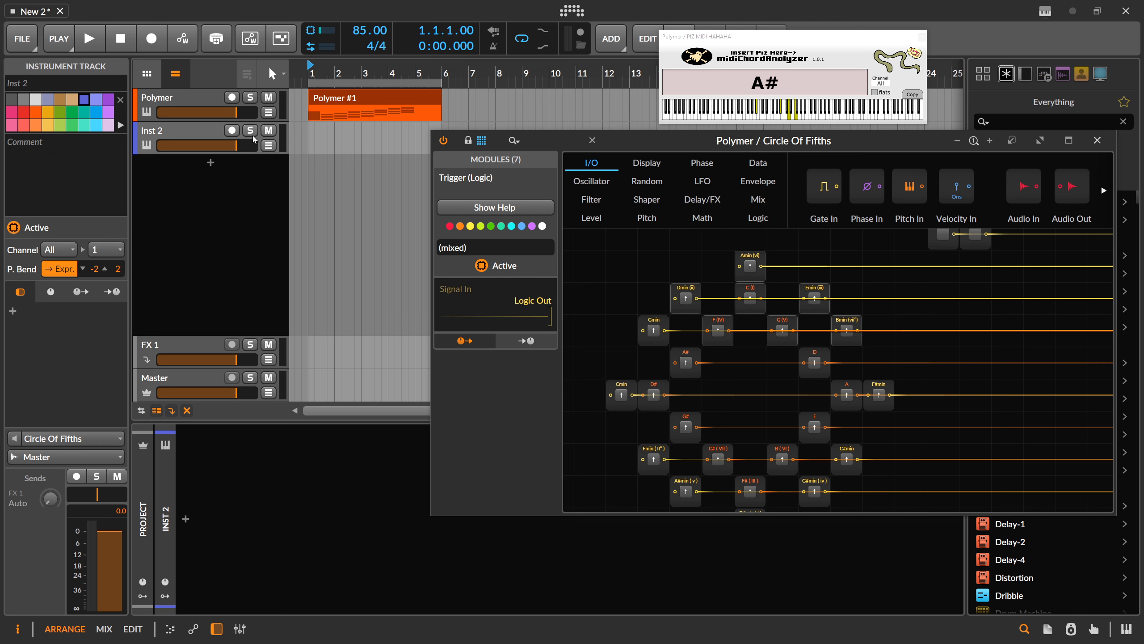
Step: Delete the Polymer #1 clip from the arrangement and arm the Inst 2 track for recording
{"action": "left_click", "coordinate": [335, 97]}
{"action": "key", "text": "Delete"}
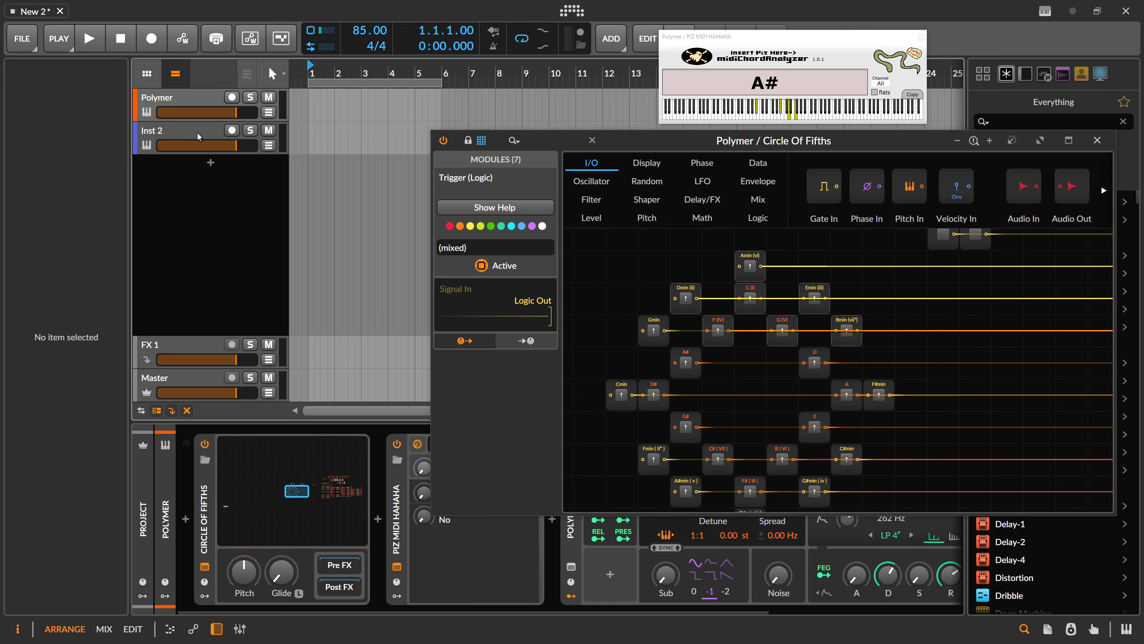
{"action": "left_click", "coordinate": [196, 133]}
{"action": "left_click", "coordinate": [232, 130]}
{"action": "left_click", "coordinate": [182, 38]}
{"action": "left_click", "coordinate": [152, 39]}
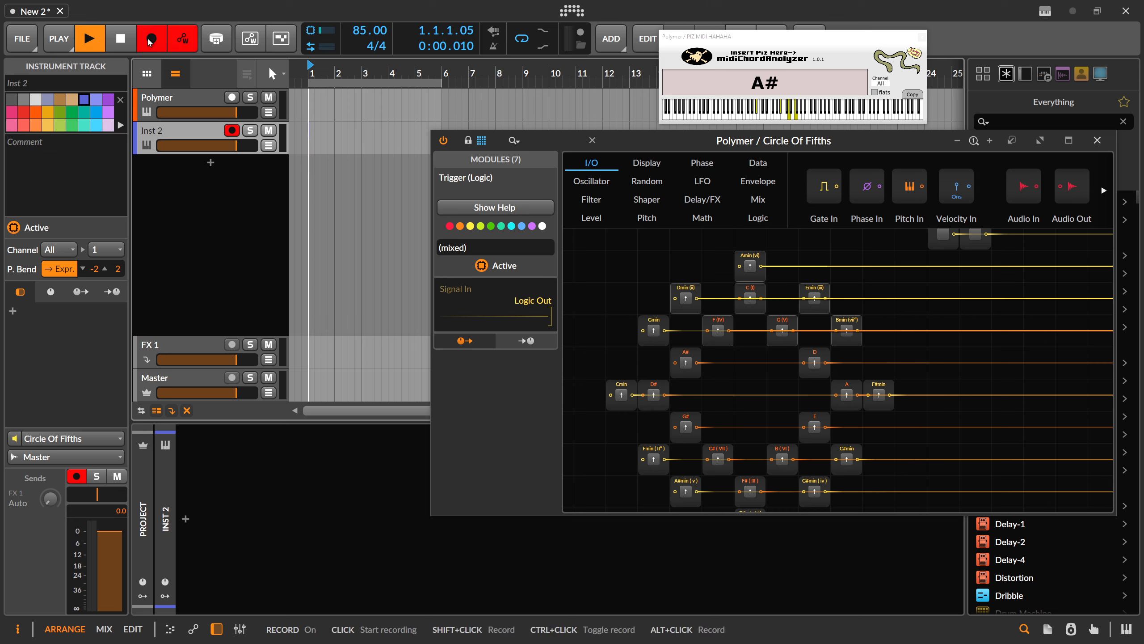
{"action": "left_click", "coordinate": [120, 39]}
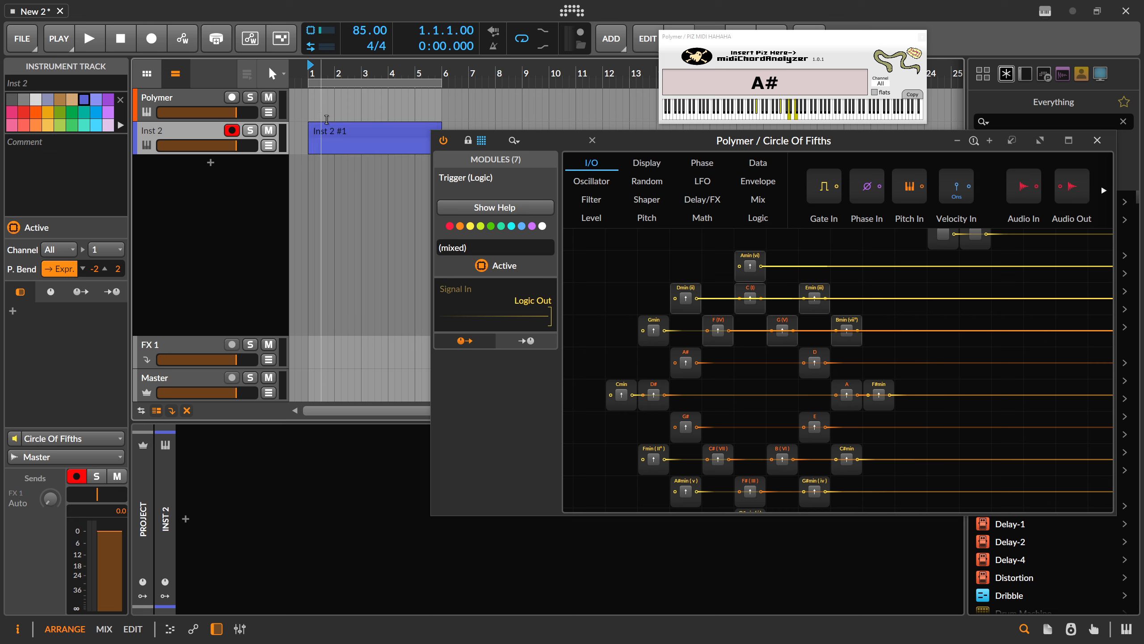
{"action": "left_click", "coordinate": [331, 126]}
{"action": "key", "text": "Delete"}
{"action": "left_click", "coordinate": [152, 43]}
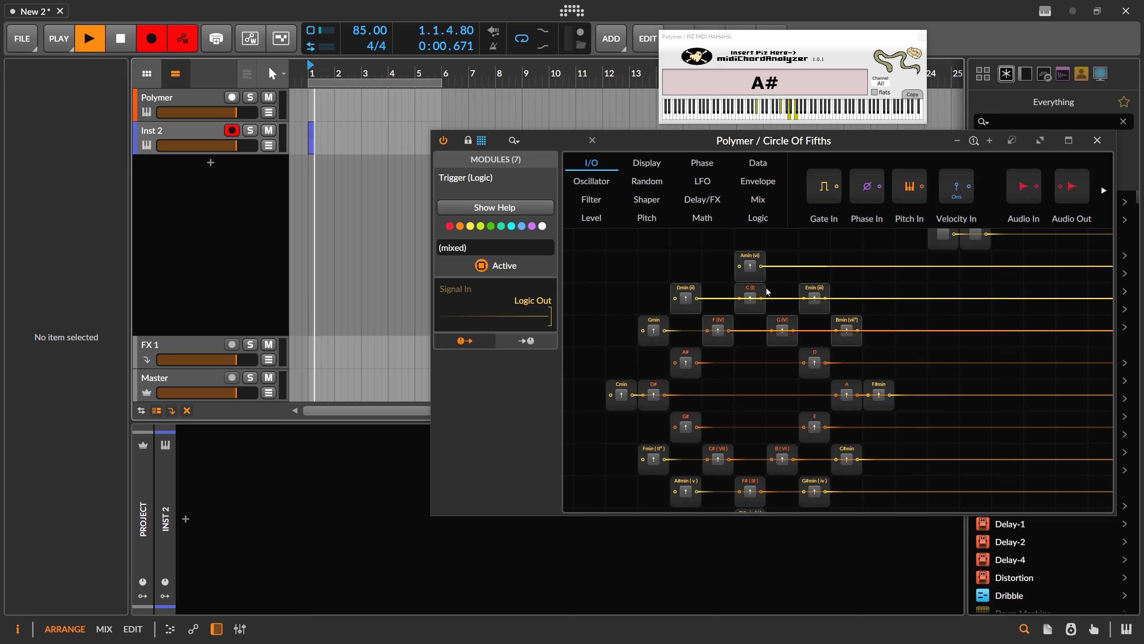
{"action": "left_click", "coordinate": [750, 270]}
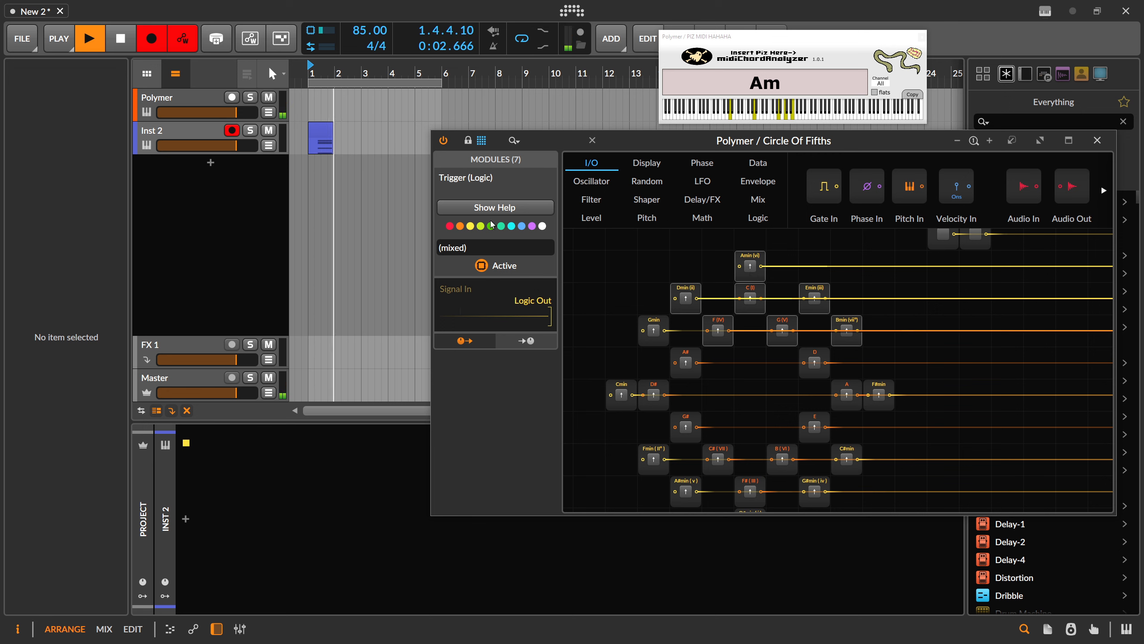
{"action": "key", "text": "space"}
{"action": "left_click", "coordinate": [360, 132]}
{"action": "key", "text": "Delete"}
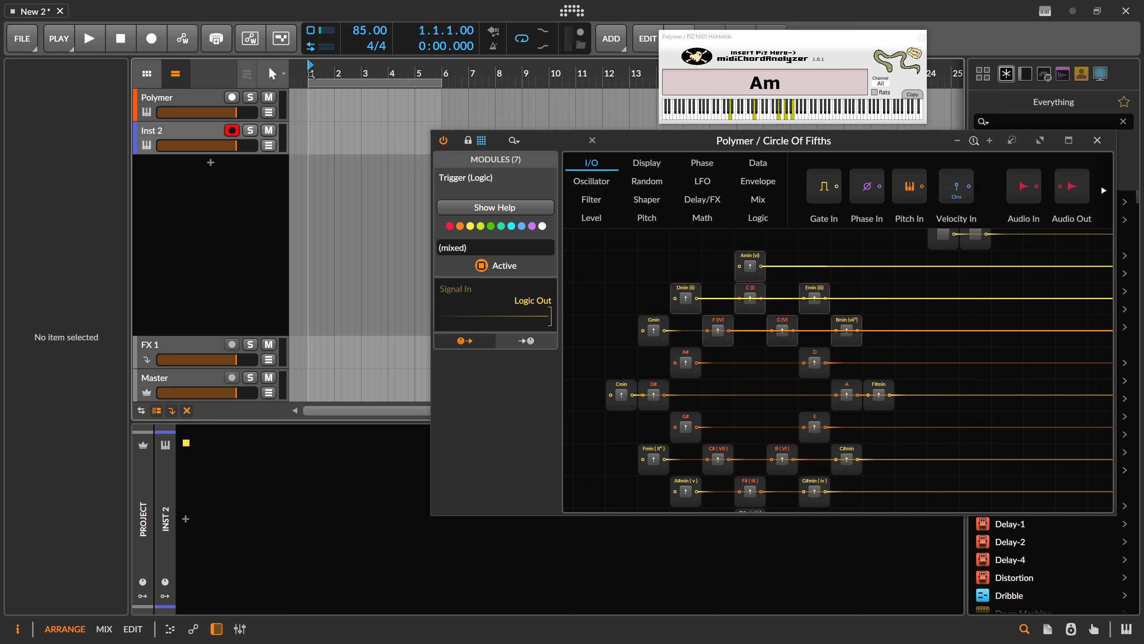
Step: Set the recording pre-roll to 2 and arm the Polymer track for recording as well
{"action": "left_click", "coordinate": [63, 39]}
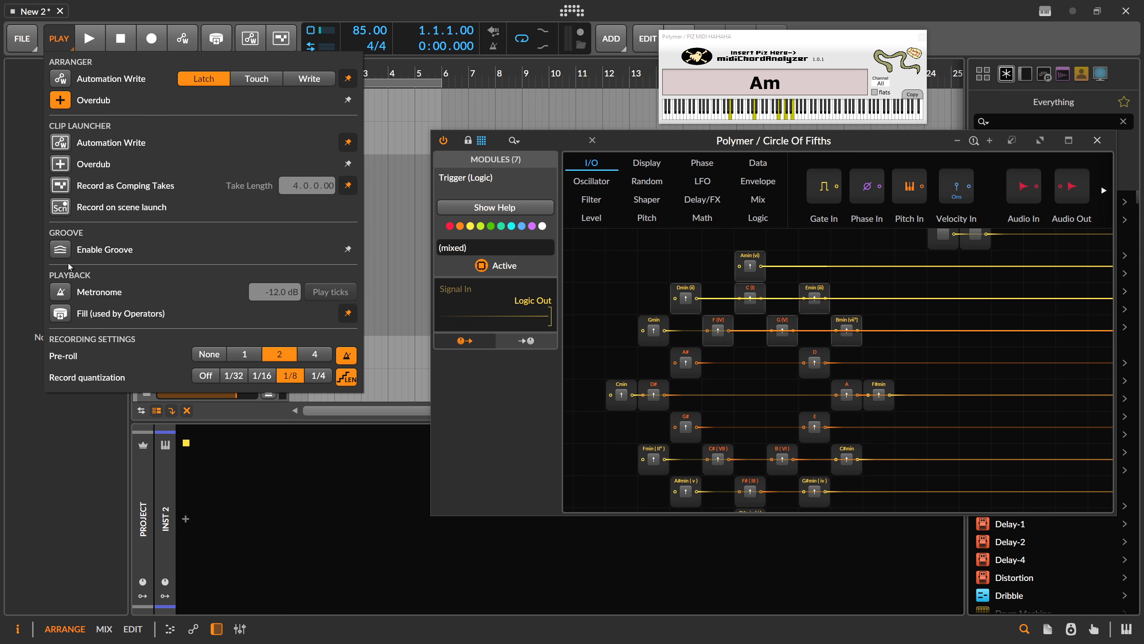
{"action": "left_click", "coordinate": [164, 235]}
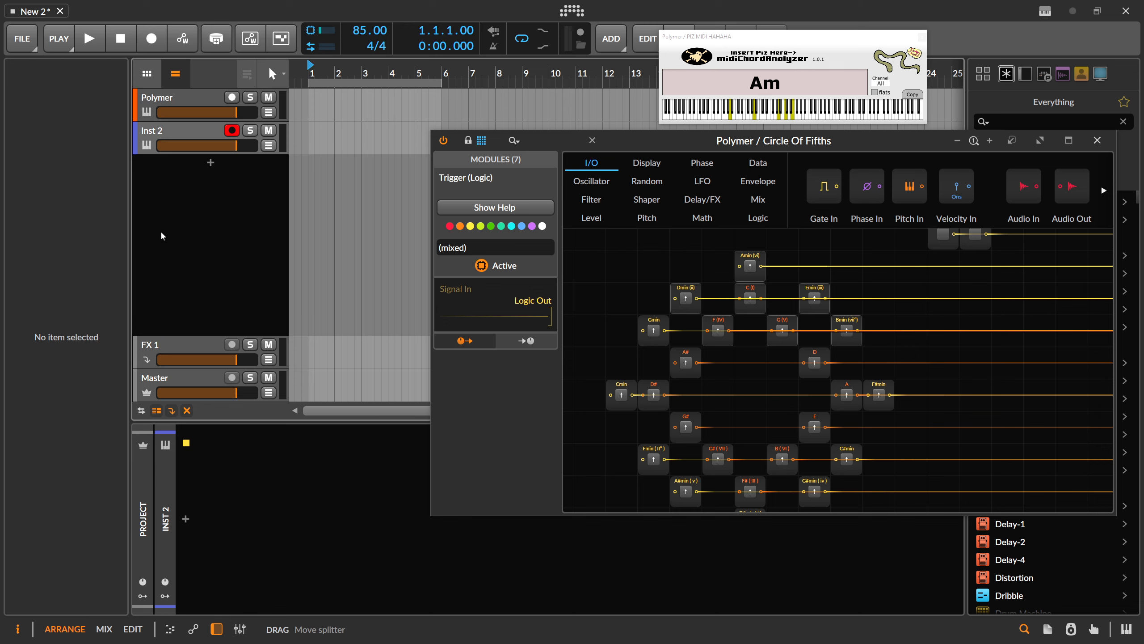
{"action": "left_click", "coordinate": [197, 129]}
{"action": "left_click", "coordinate": [198, 98]}
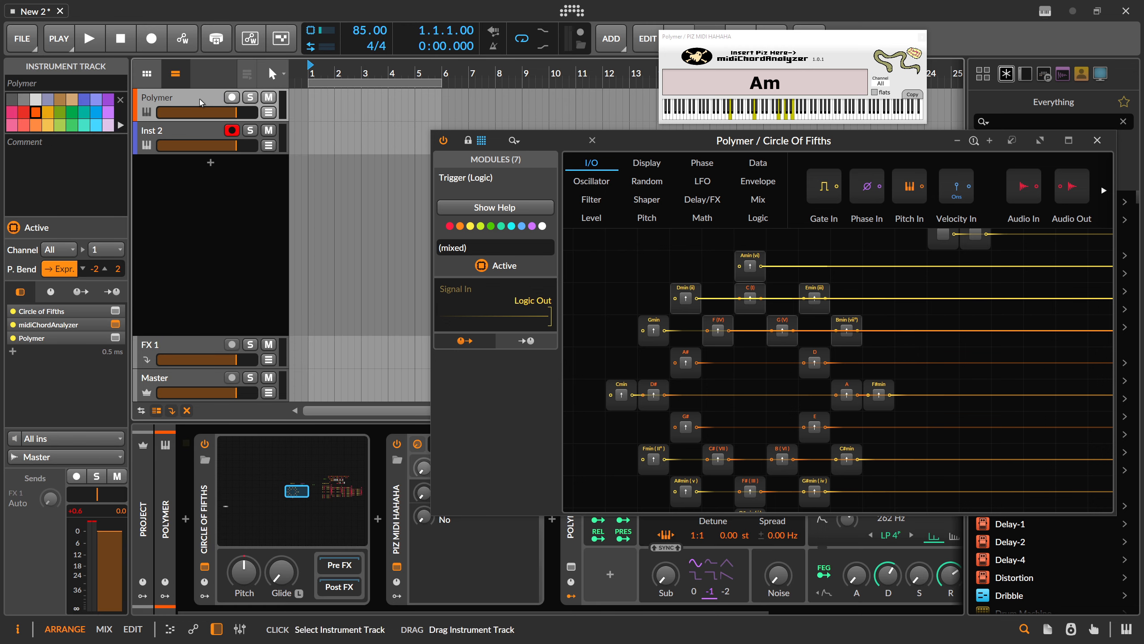
{"action": "left_click", "coordinate": [232, 97]}
Step: Record the progression C, Bmin, A, F#min, G, F, C by triggering the grid modules, and close the Circle Of Fifths window
{"action": "left_click", "coordinate": [150, 43]}
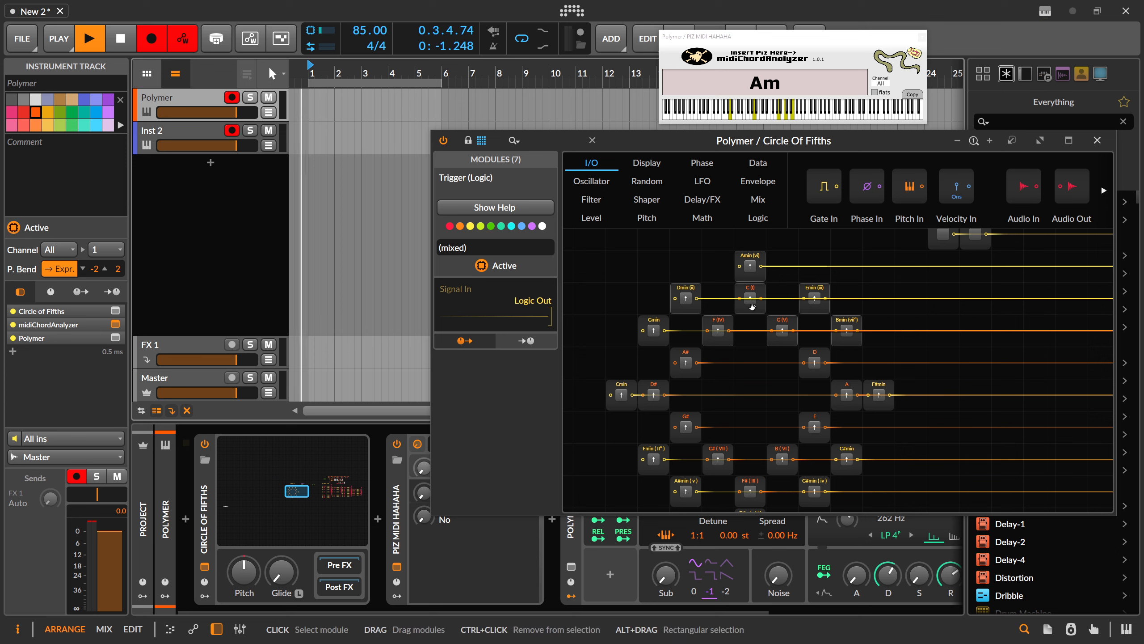
{"action": "left_click", "coordinate": [751, 303]}
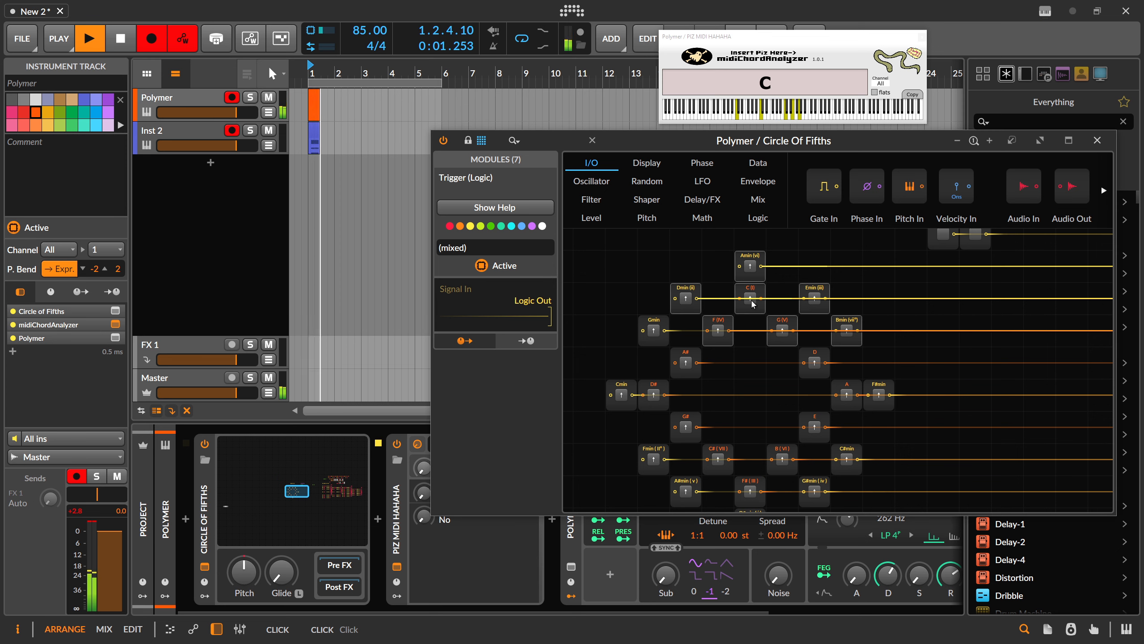
{"action": "left_click", "coordinate": [845, 332]}
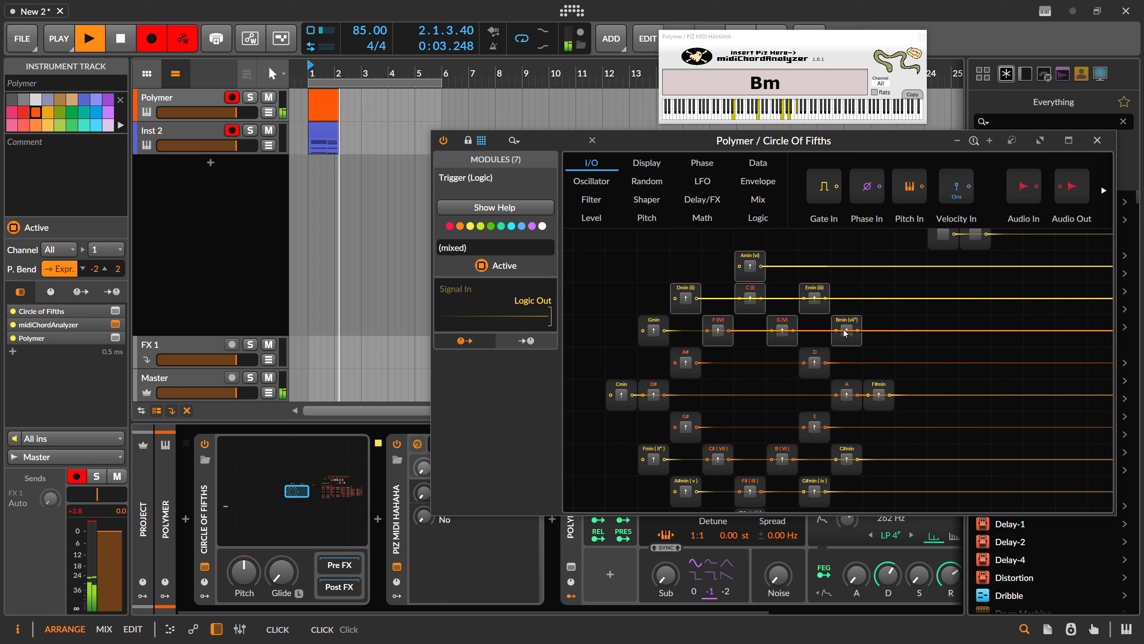
{"action": "left_click", "coordinate": [847, 395]}
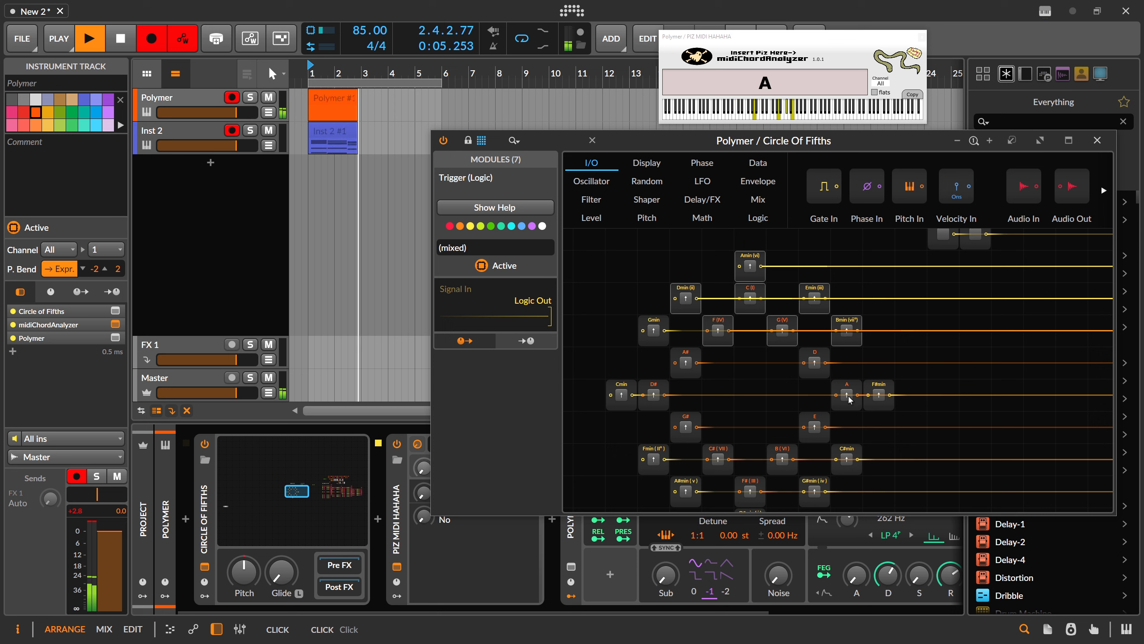
{"action": "left_click", "coordinate": [879, 395]}
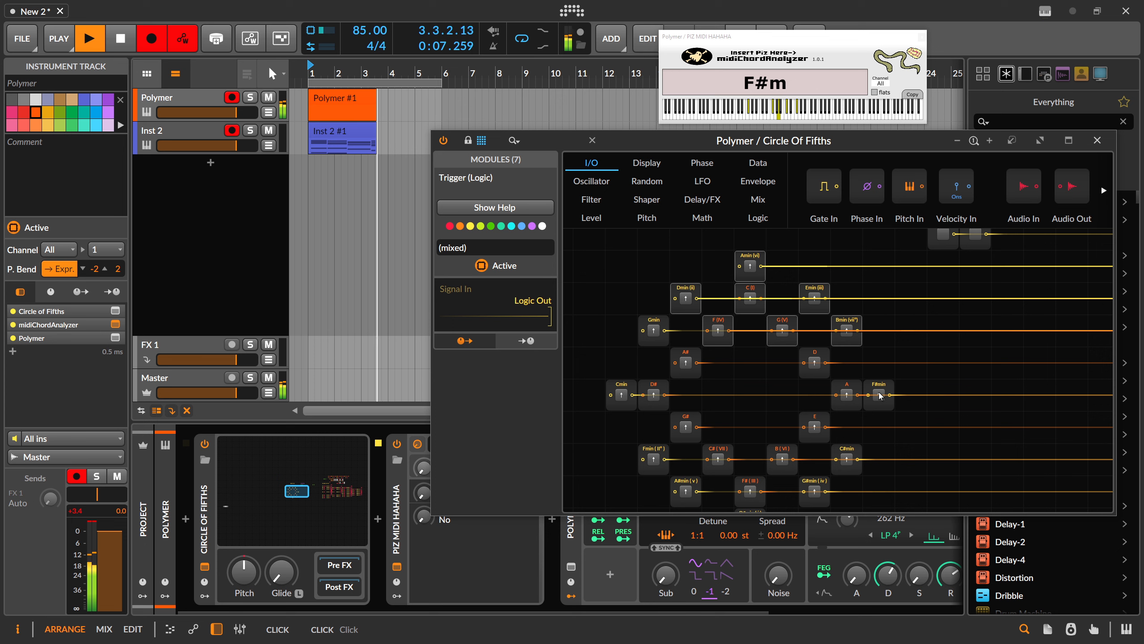
{"action": "left_click", "coordinate": [782, 331]}
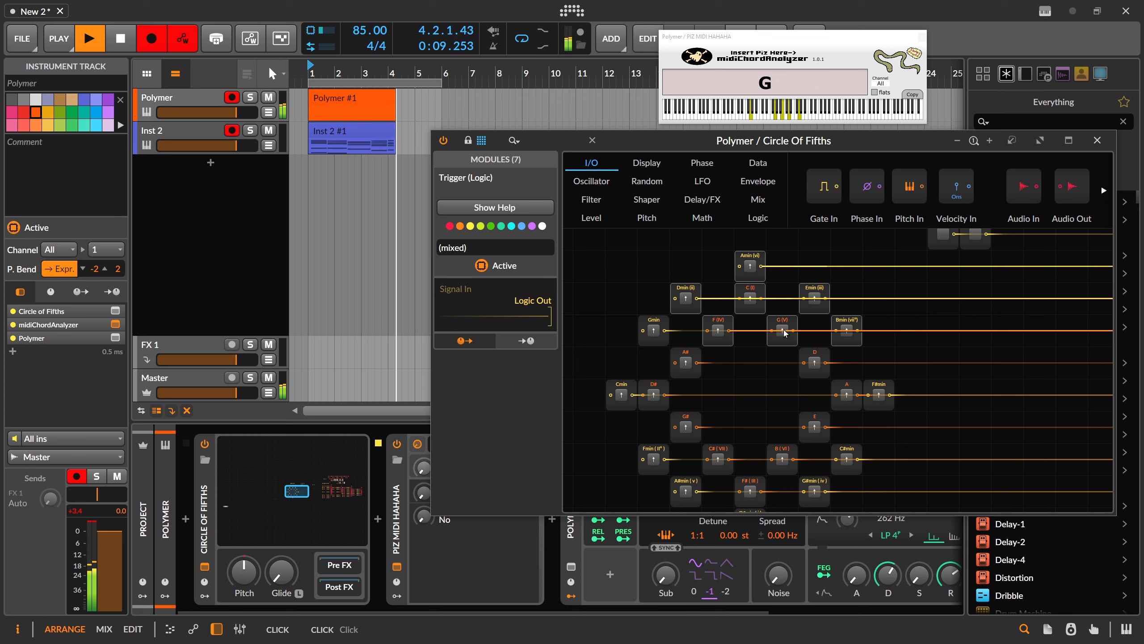
{"action": "left_click", "coordinate": [720, 331]}
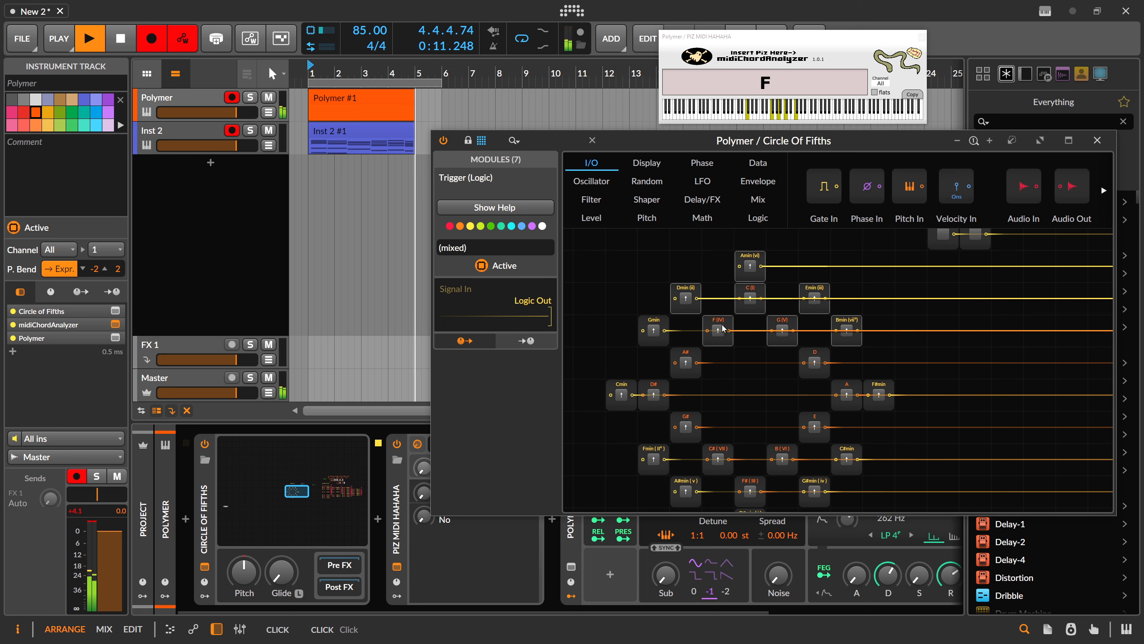
{"action": "left_click", "coordinate": [749, 303]}
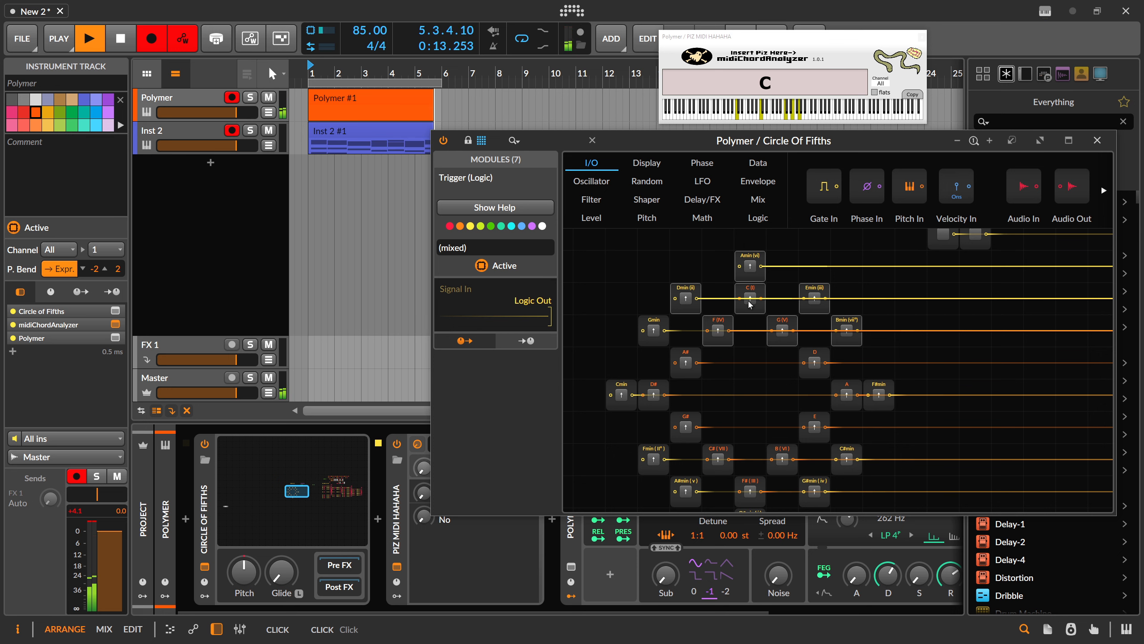
{"action": "key", "text": "space"}
{"action": "left_click", "coordinate": [1097, 140]}
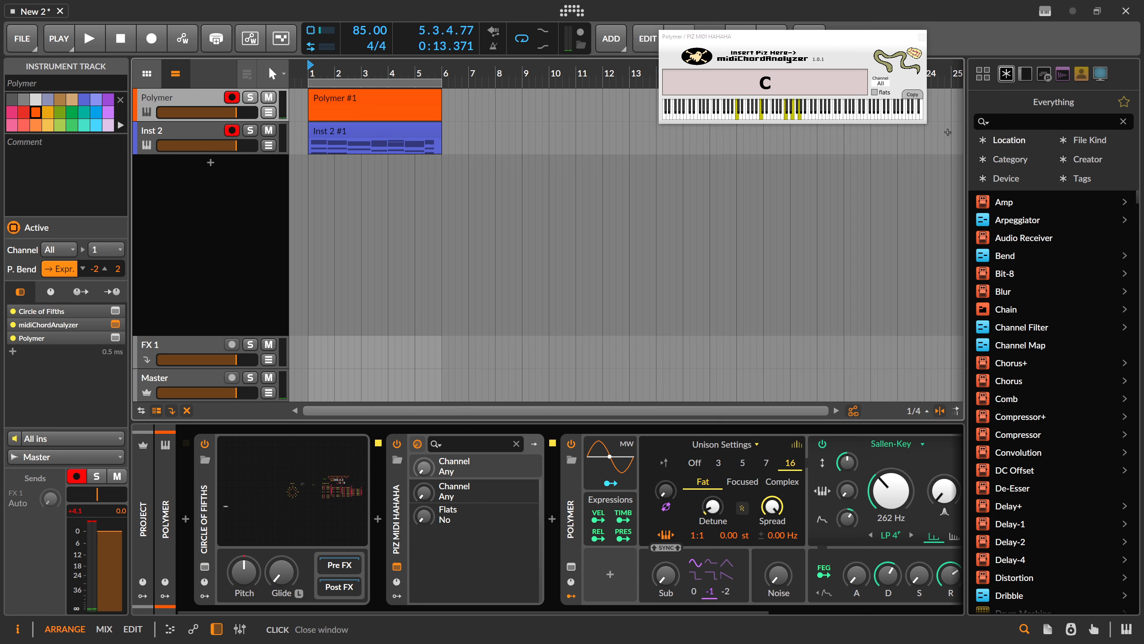
Step: Shorten the arranger loop region and the Inst 2 #1 clip to four bars each
{"action": "left_click", "coordinate": [436, 83]}
{"action": "left_click_drag", "start_coordinate": [437, 83], "coordinate": [411, 86]}
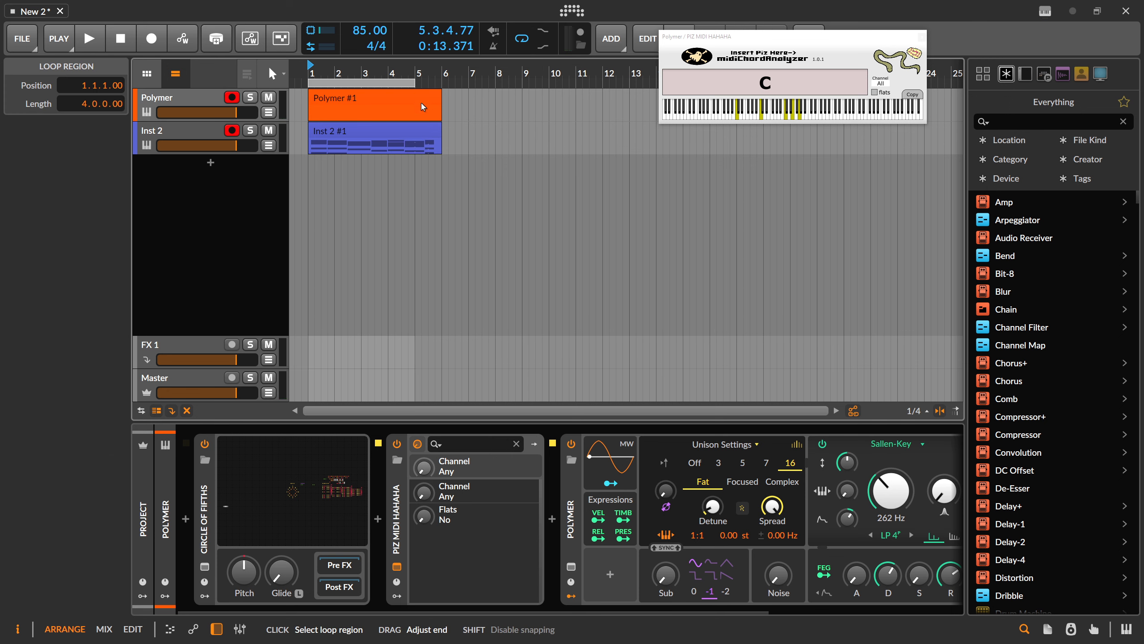
{"action": "left_click", "coordinate": [424, 131]}
{"action": "left_click_drag", "start_coordinate": [438, 130], "coordinate": [414, 131]}
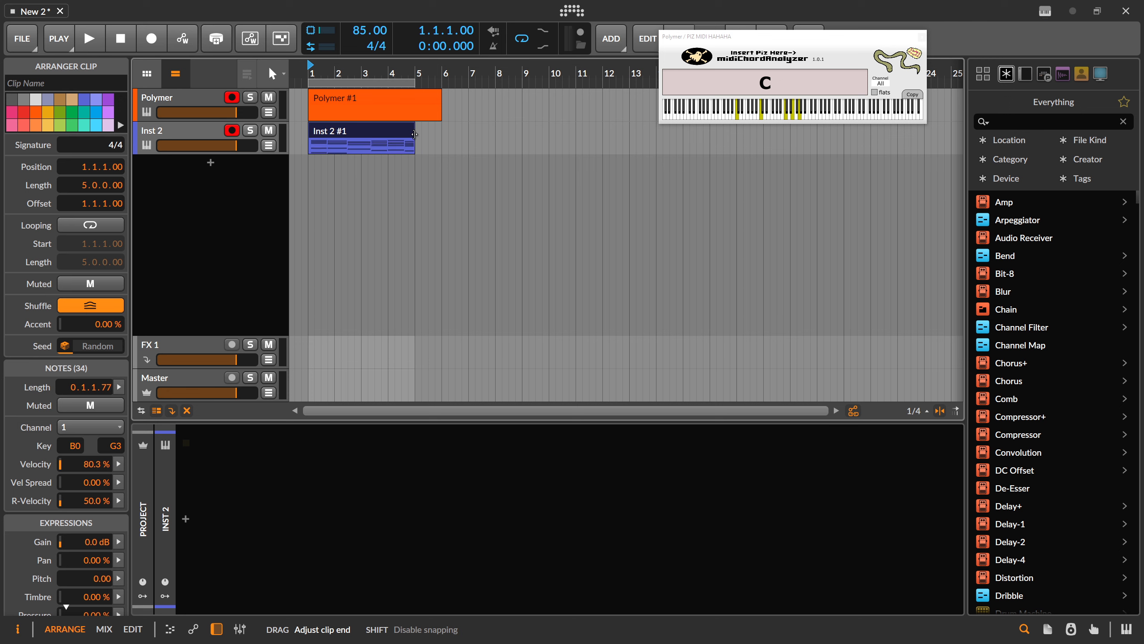
{"action": "left_click", "coordinate": [337, 75]}
{"action": "left_click", "coordinate": [307, 76]}
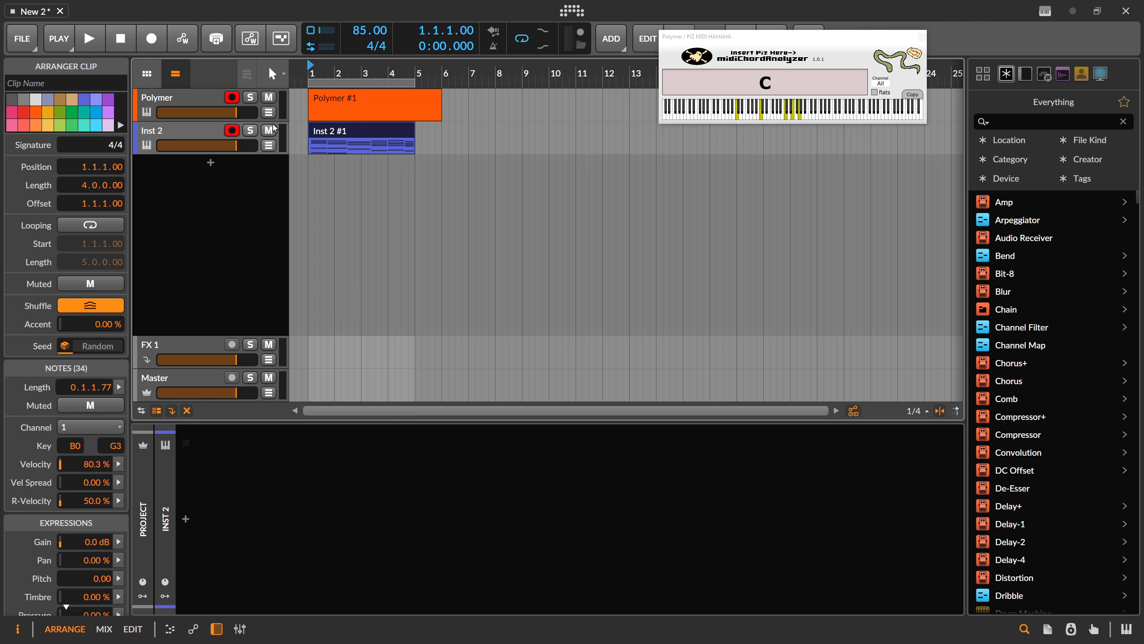
Step: Examine all the recorded chord notes of the Inst 2 #1 clip in the note editor, and return to the arrangement
{"action": "double_click", "coordinate": [323, 136]}
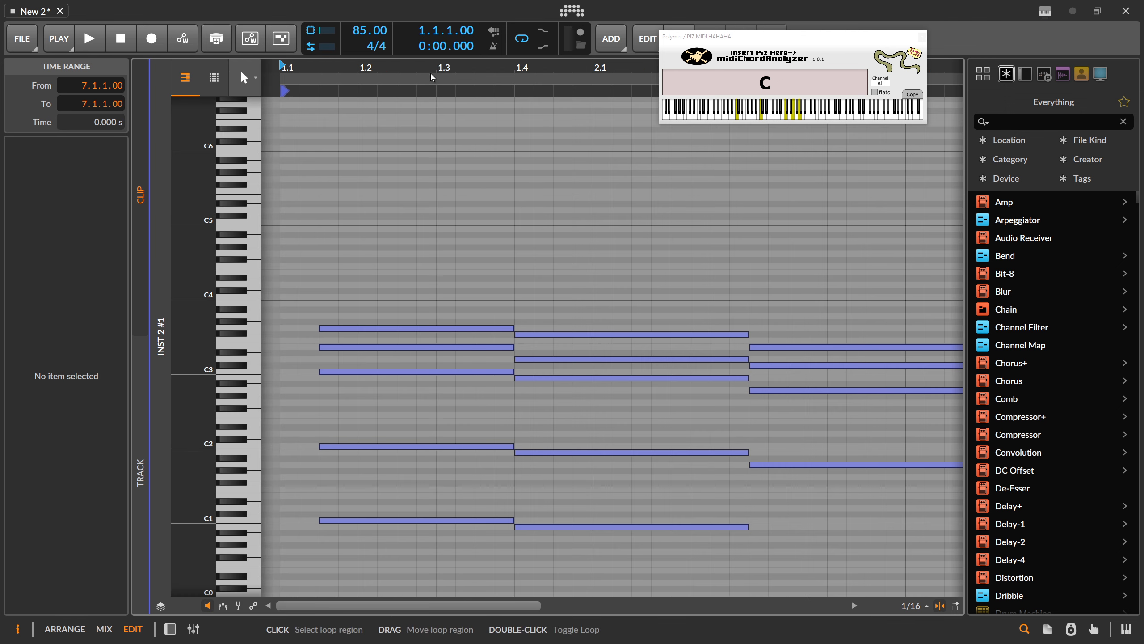
{"action": "left_click_drag", "start_coordinate": [437, 68], "coordinate": [391, 36]}
{"action": "scroll", "coordinate": [451, 176], "scroll_direction": "down", "scroll_amount": 2}
{"action": "key", "text": "ctrl+a"}
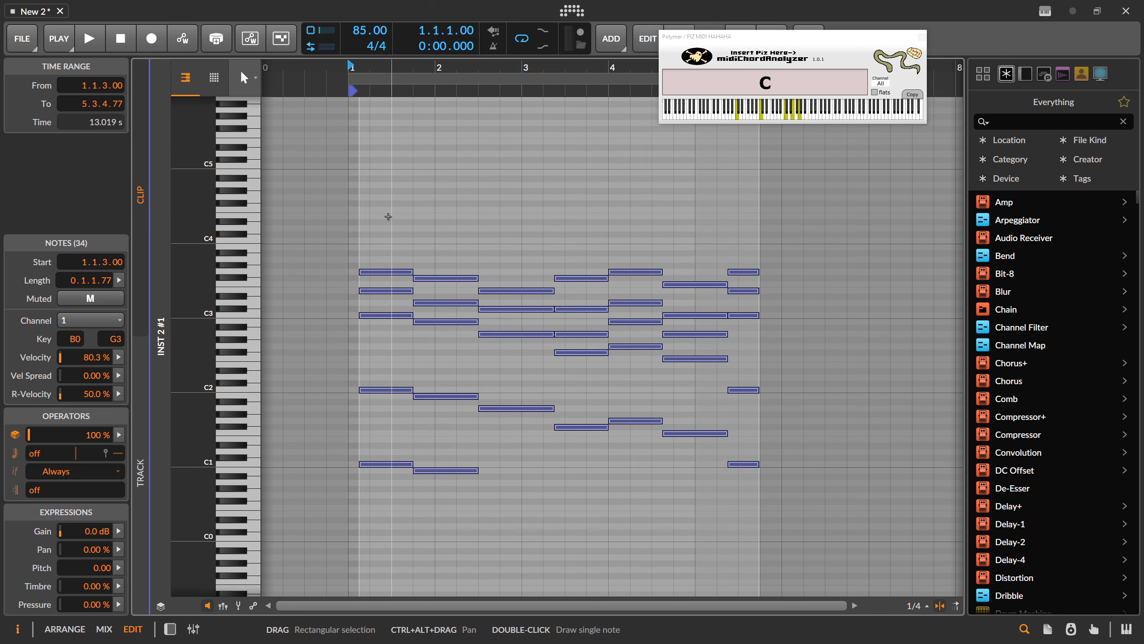
{"action": "key", "text": "Left"}
{"action": "key", "text": "Right"}
{"action": "left_click", "coordinate": [397, 210]}
{"action": "key", "text": "Tab"}
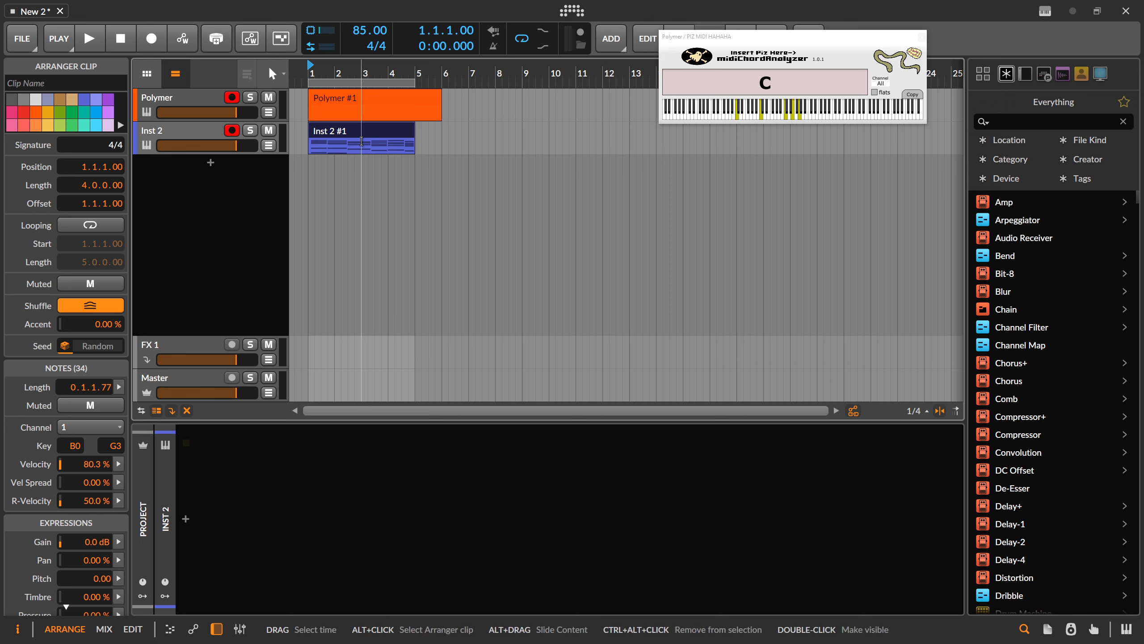
Step: Reopen the Inst 2 #1 notes, select the whole recorded progression again, and go back to the arrangement
{"action": "key", "text": "Tab"}
{"action": "left_click_drag", "start_coordinate": [389, 173], "coordinate": [761, 527]}
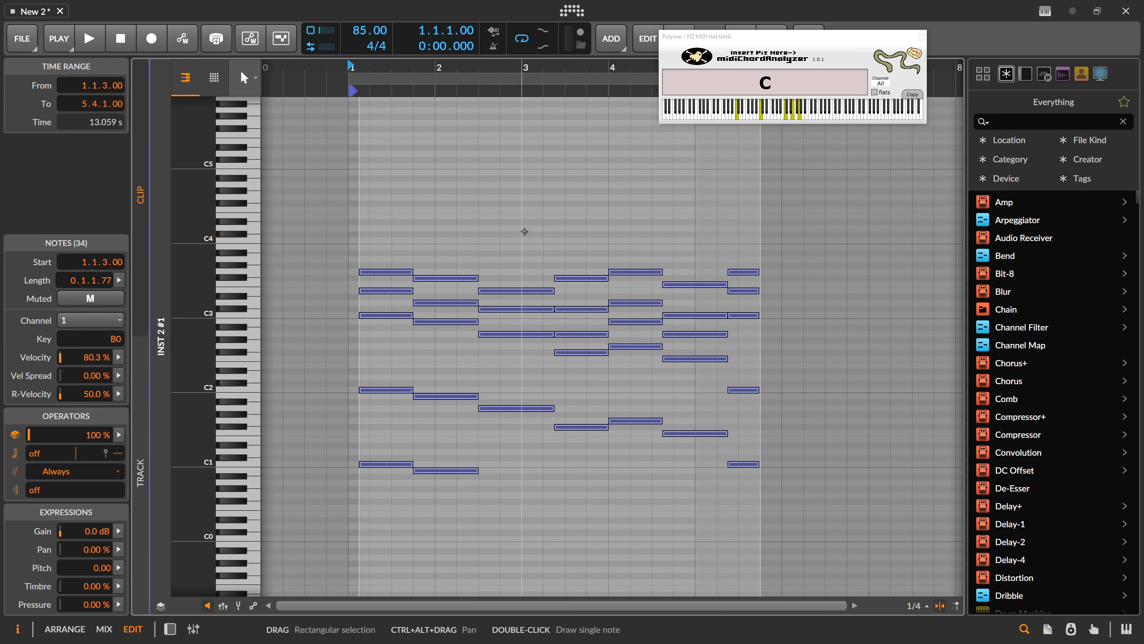
{"action": "left_click", "coordinate": [477, 234]}
{"action": "left_click_drag", "start_coordinate": [378, 235], "coordinate": [765, 524]}
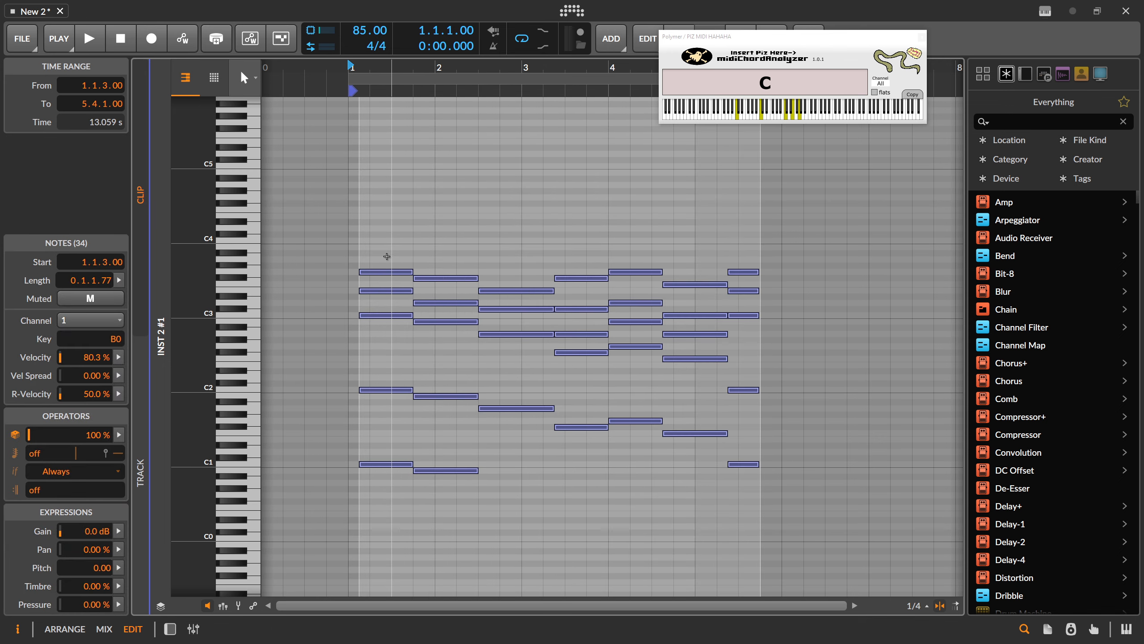
{"action": "key", "text": "alt+1"}
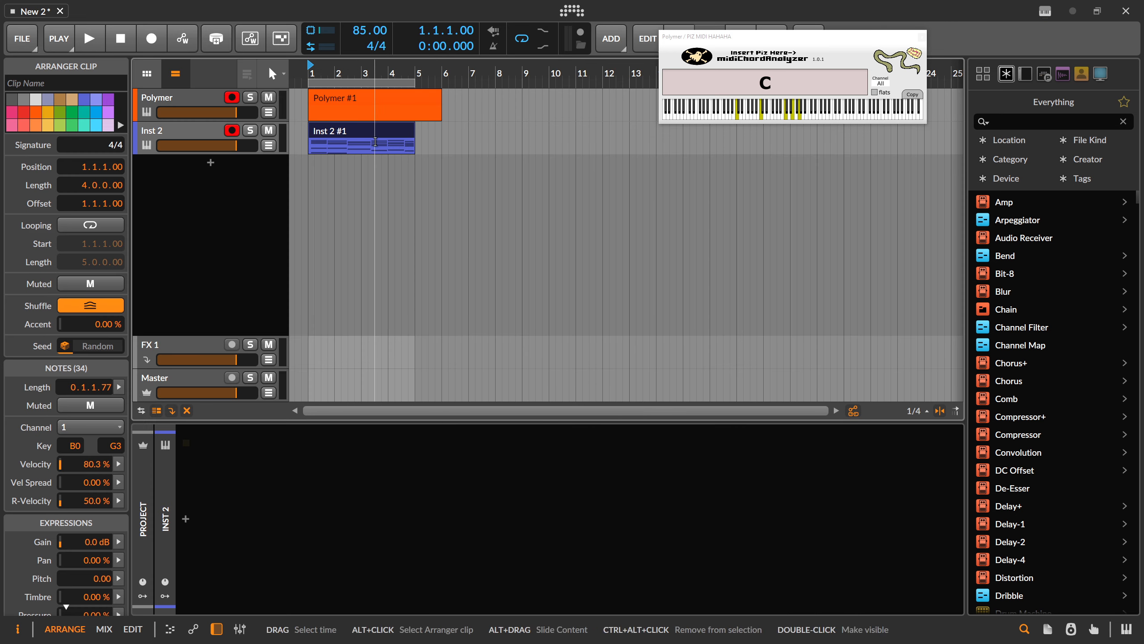
Step: Delete the recorded Inst 2 #1 clip and reopen the Circle Of Fifths grid of the Polymer track
{"action": "key", "text": "Delete"}
{"action": "left_click", "coordinate": [225, 133]}
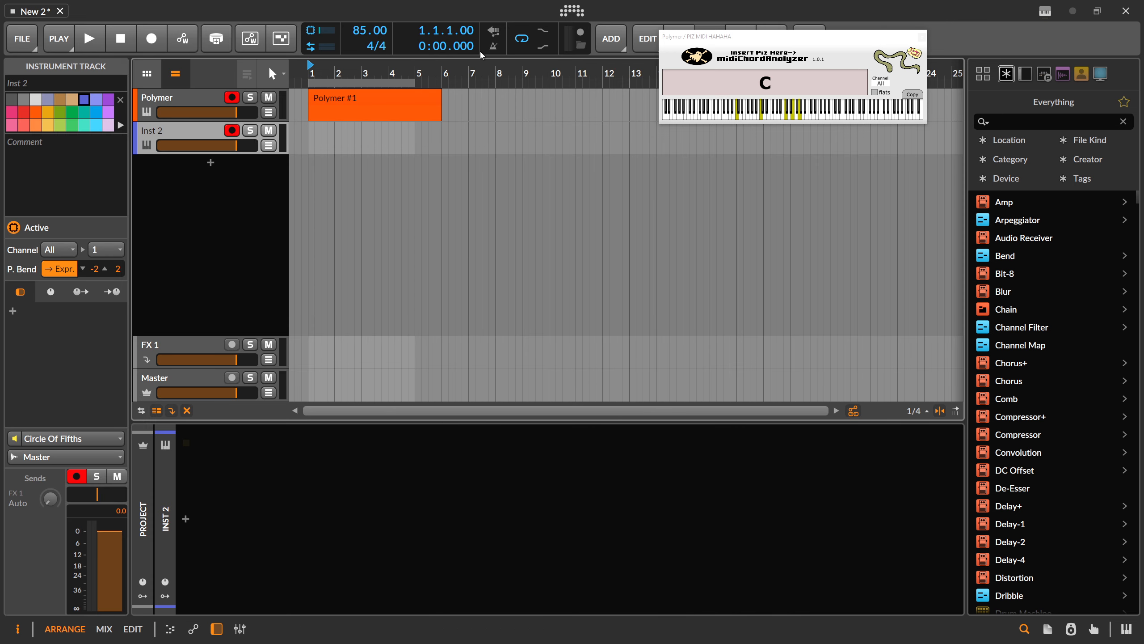
{"action": "left_click", "coordinate": [351, 101]}
{"action": "left_click", "coordinate": [189, 103]}
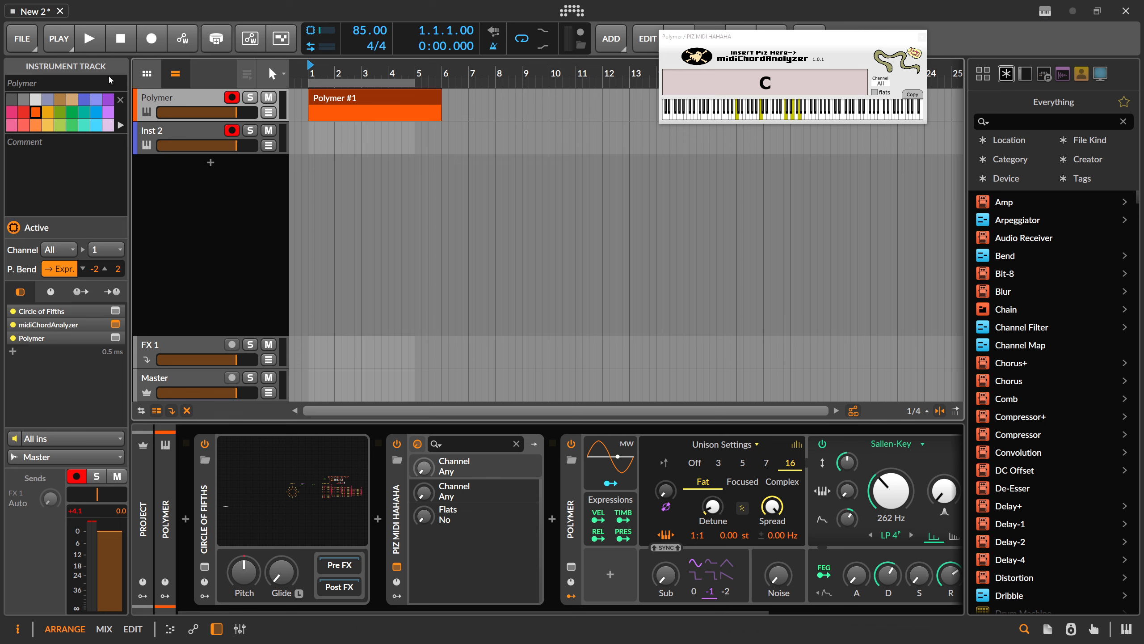
{"action": "left_click", "coordinate": [293, 491]}
Step: Start and stop a recording take, and set the project tempo to 120 BPM
{"action": "left_click", "coordinate": [151, 38]}
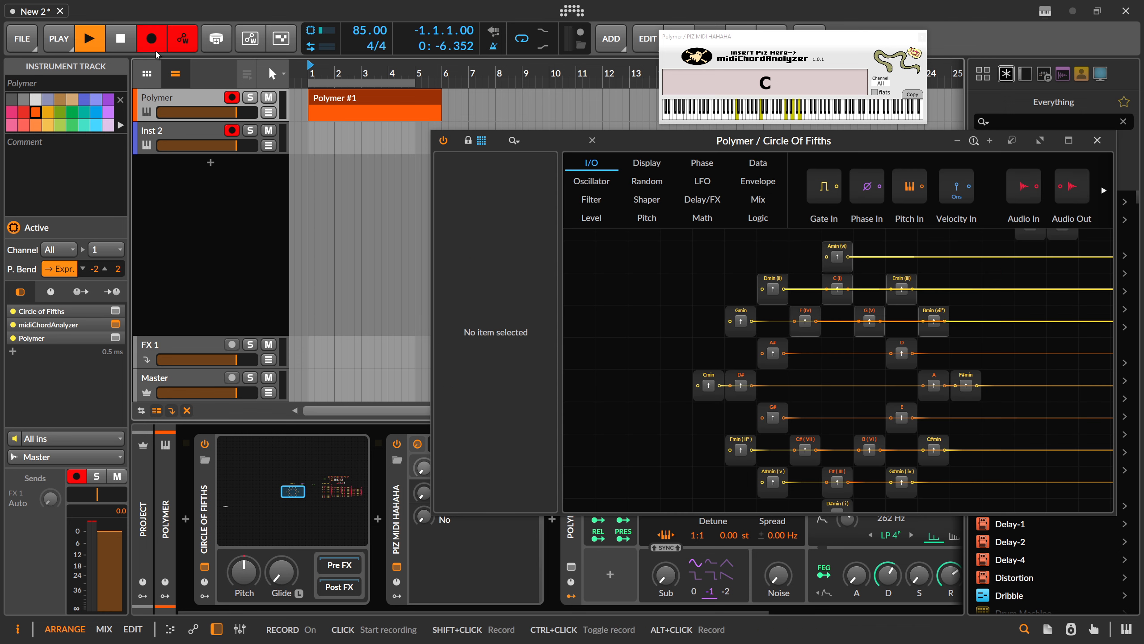
{"action": "left_click", "coordinate": [120, 39]}
{"action": "left_click_drag", "start_coordinate": [348, 45], "coordinate": [347, 29]}
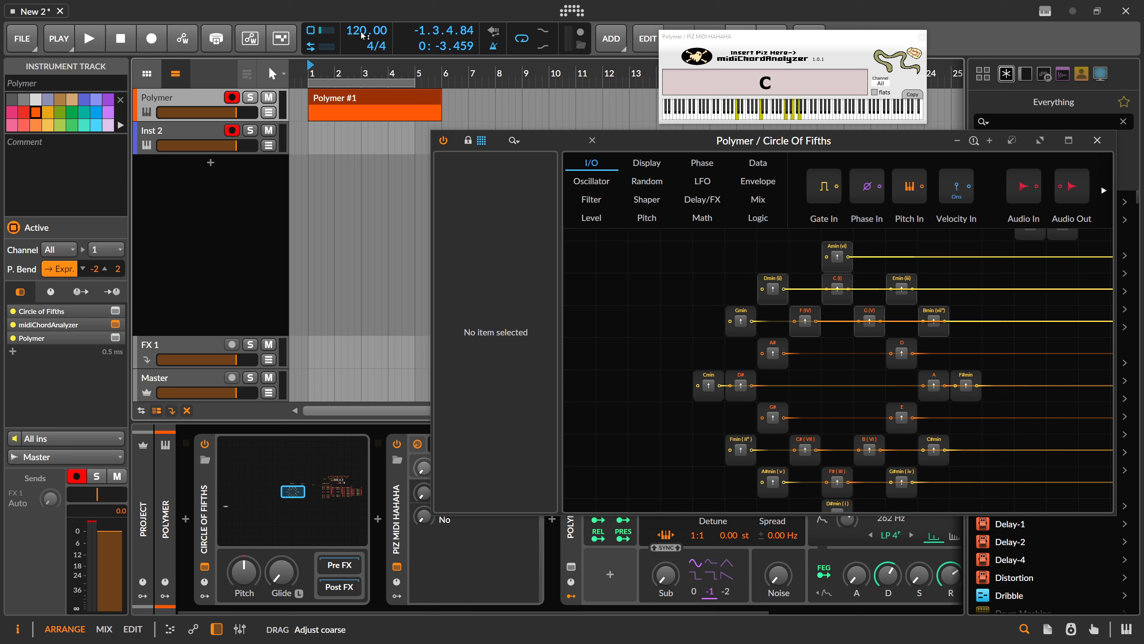
Step: Record the progression C, Emin, D, G, F by triggering the grid modules, and stop the transport at the end of bar 4
{"action": "left_click", "coordinate": [151, 39]}
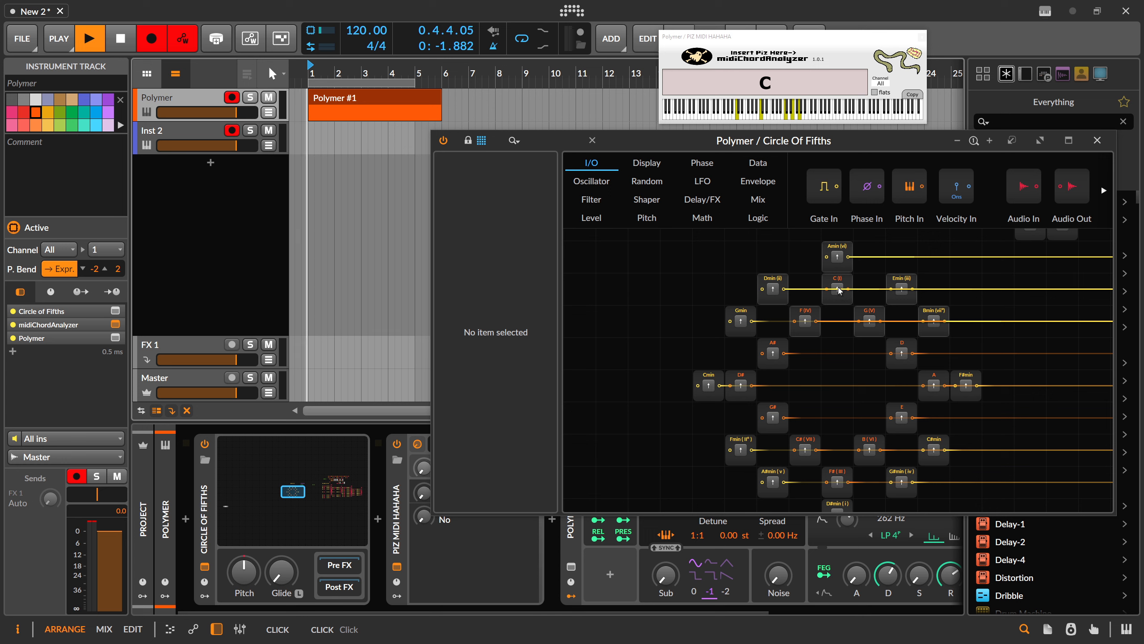
{"action": "left_click", "coordinate": [899, 290]}
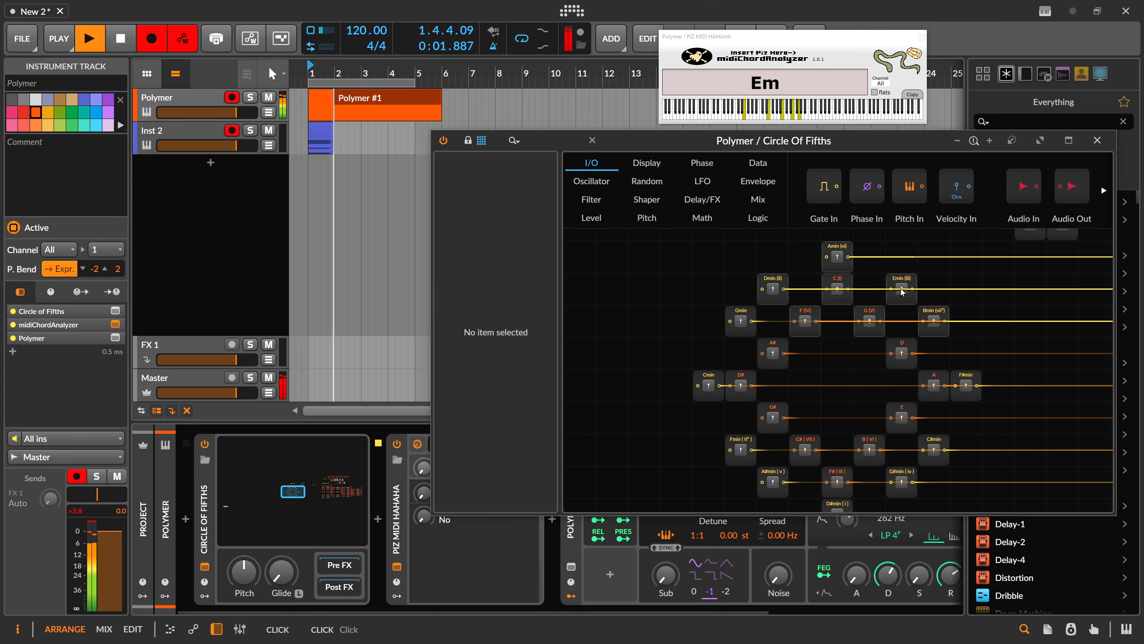
{"action": "left_click", "coordinate": [902, 353]}
{"action": "left_click", "coordinate": [872, 325]}
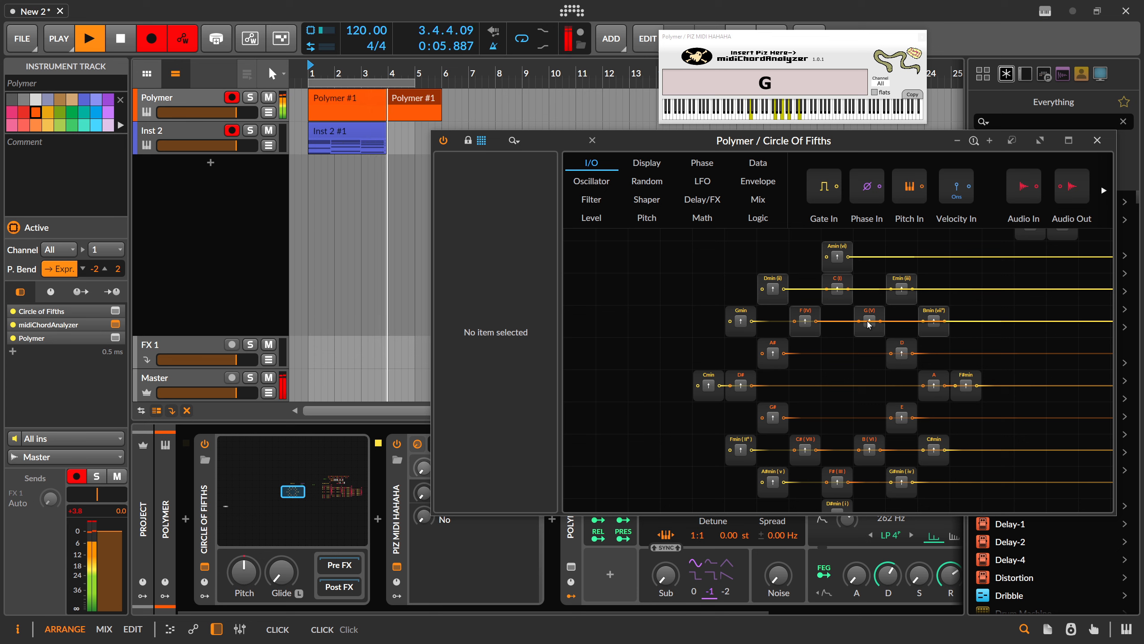
{"action": "left_click", "coordinate": [811, 318]}
{"action": "key", "text": "space"}
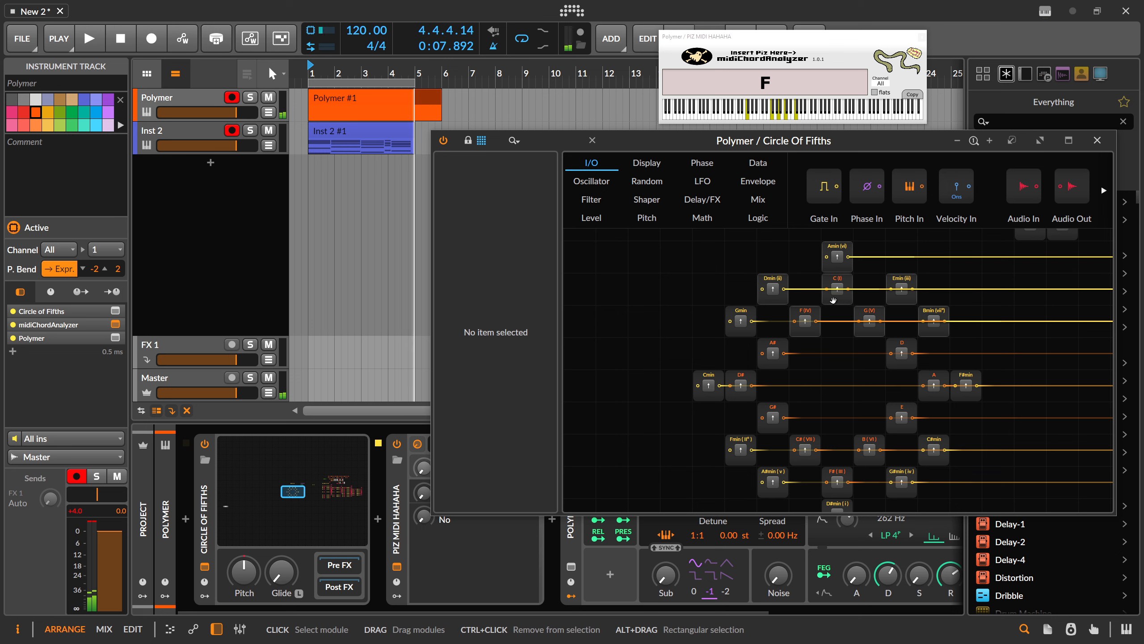
Step: Try the arranger loop region further along the timeline, return it to the first four bars, and select the new Inst 2 clip
{"action": "left_click_drag", "start_coordinate": [409, 84], "coordinate": [496, 81]}
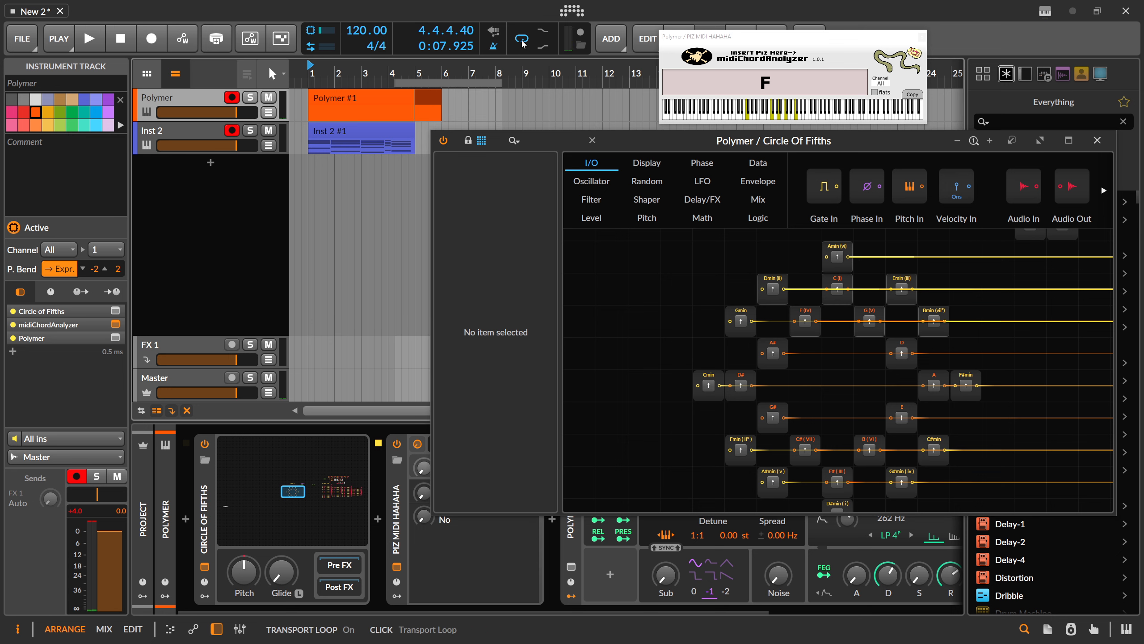
{"action": "left_click_drag", "start_coordinate": [422, 83], "coordinate": [335, 83]}
{"action": "left_click", "coordinate": [332, 131]}
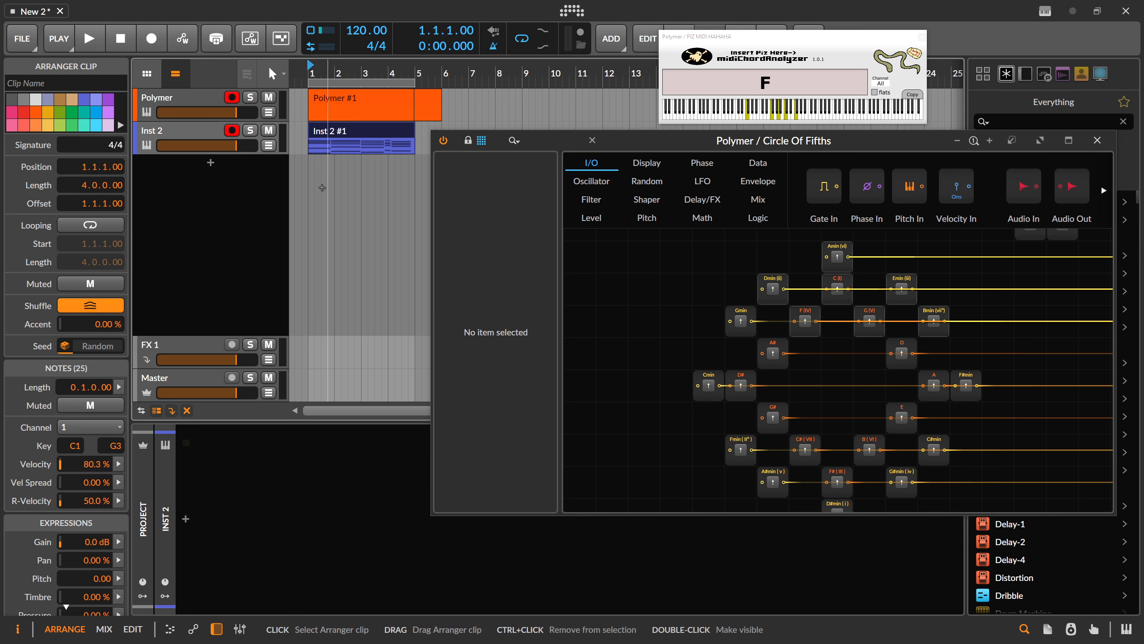
Step: Search for a piano in the device browser and insert the Pianoteq Steinway D Felt II preset on the Inst 2 track
{"action": "left_click", "coordinate": [210, 137]}
{"action": "left_click", "coordinate": [186, 523]}
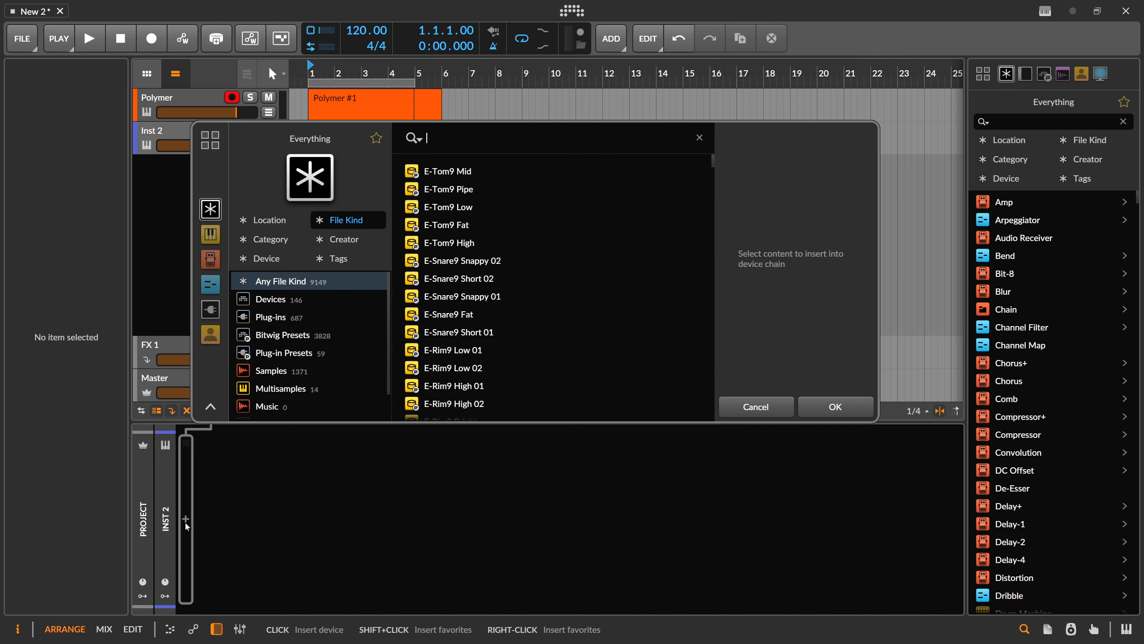
{"action": "type", "text": "piano"}
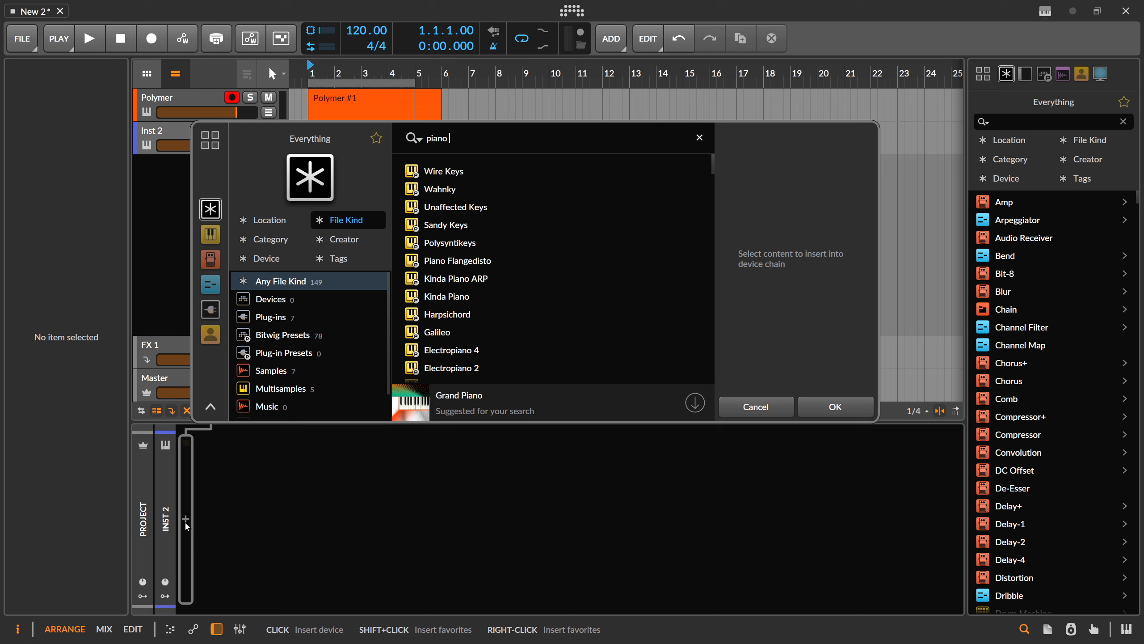
{"action": "type", "text": " teq"}
{"action": "key", "text": "BackSpace"}
{"action": "key", "text": "BackSpace"}
{"action": "key", "text": "BackSpace"}
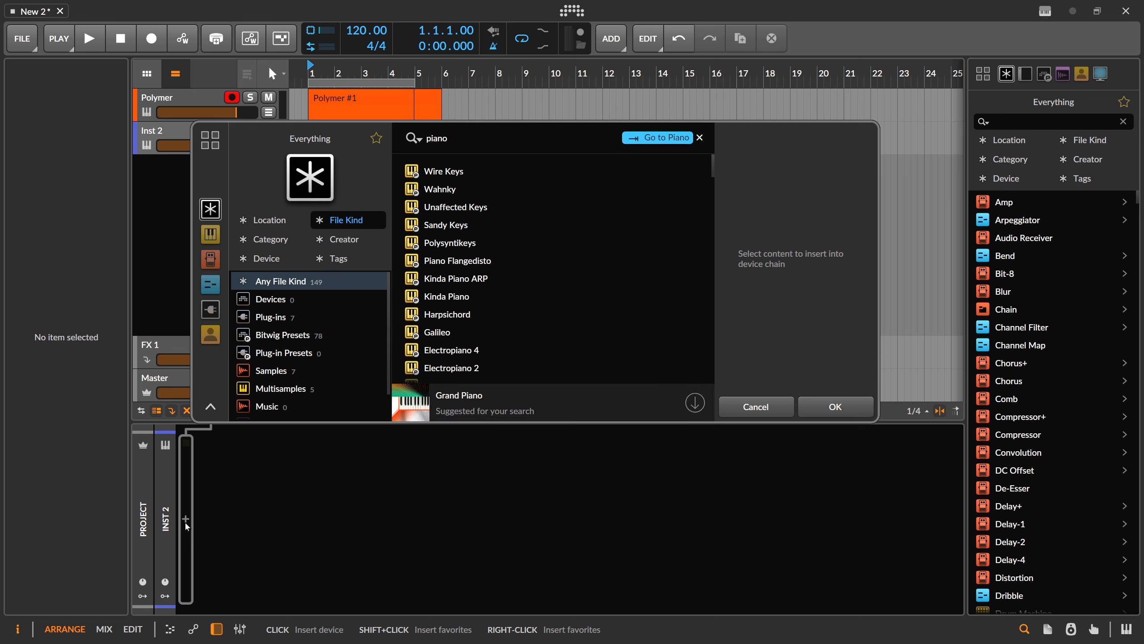
{"action": "type", "text": "t"}
{"action": "double_click", "coordinate": [494, 209]}
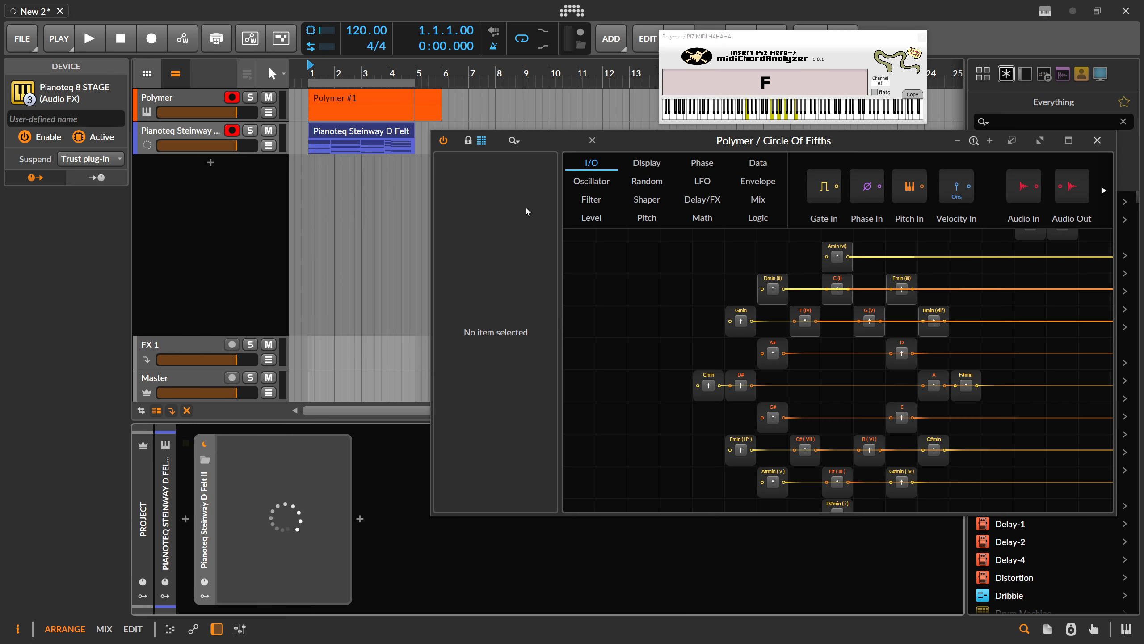
Step: Disarm recording on both instrument tracks and play the recorded progression through Pianoteq
{"action": "left_click", "coordinate": [360, 135]}
{"action": "left_click", "coordinate": [231, 97]}
{"action": "left_click", "coordinate": [232, 130]}
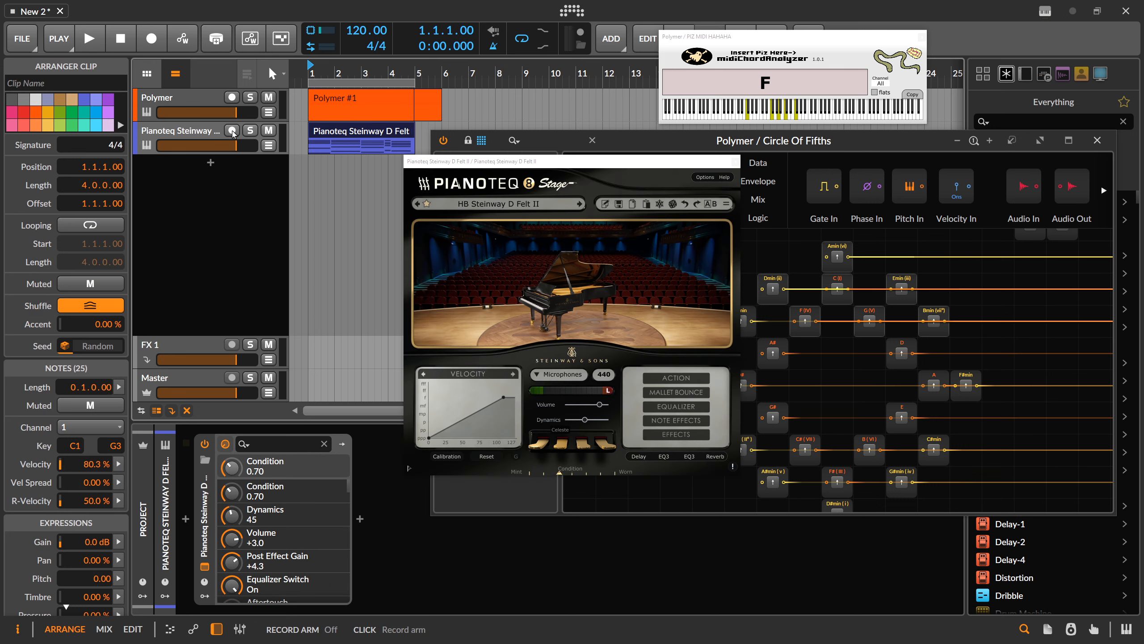
{"action": "key", "text": "space"}
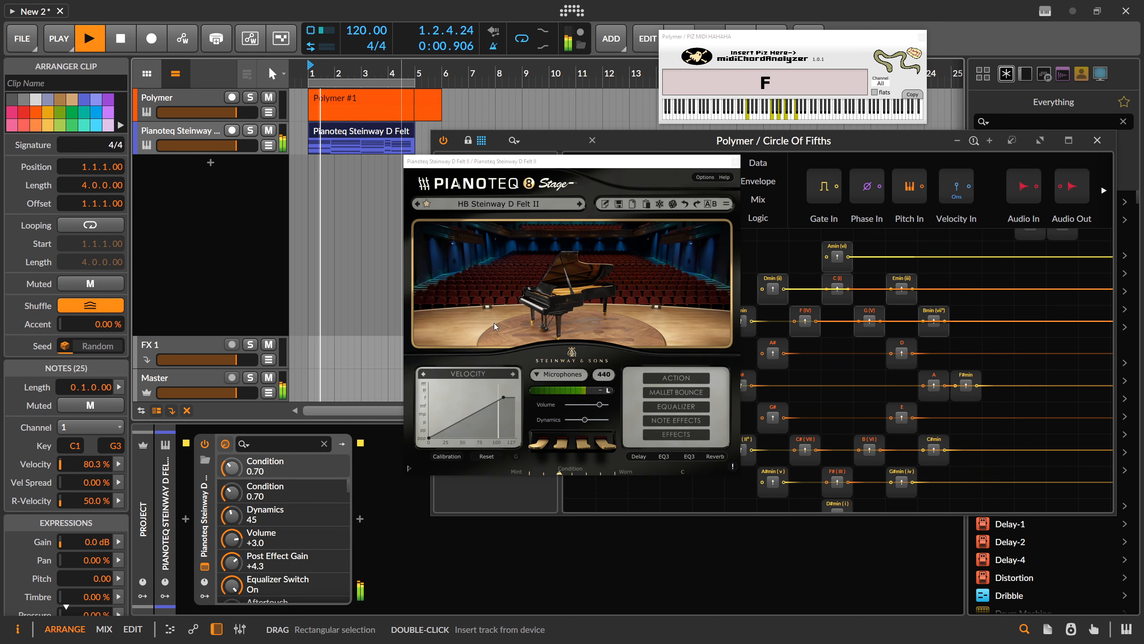
Step: Open the piano clip in the note editor and close the Circle Of Fifths and Pianoteq windows
{"action": "double_click", "coordinate": [353, 148]}
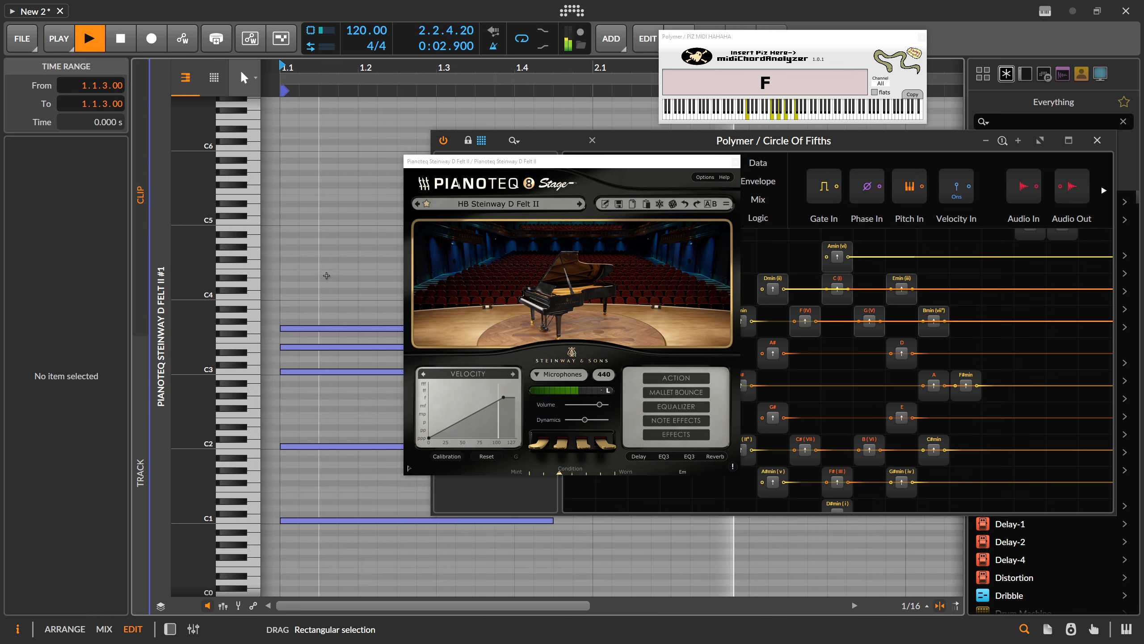
{"action": "left_click_drag", "start_coordinate": [379, 68], "coordinate": [357, 39]}
{"action": "left_click", "coordinate": [1097, 141]}
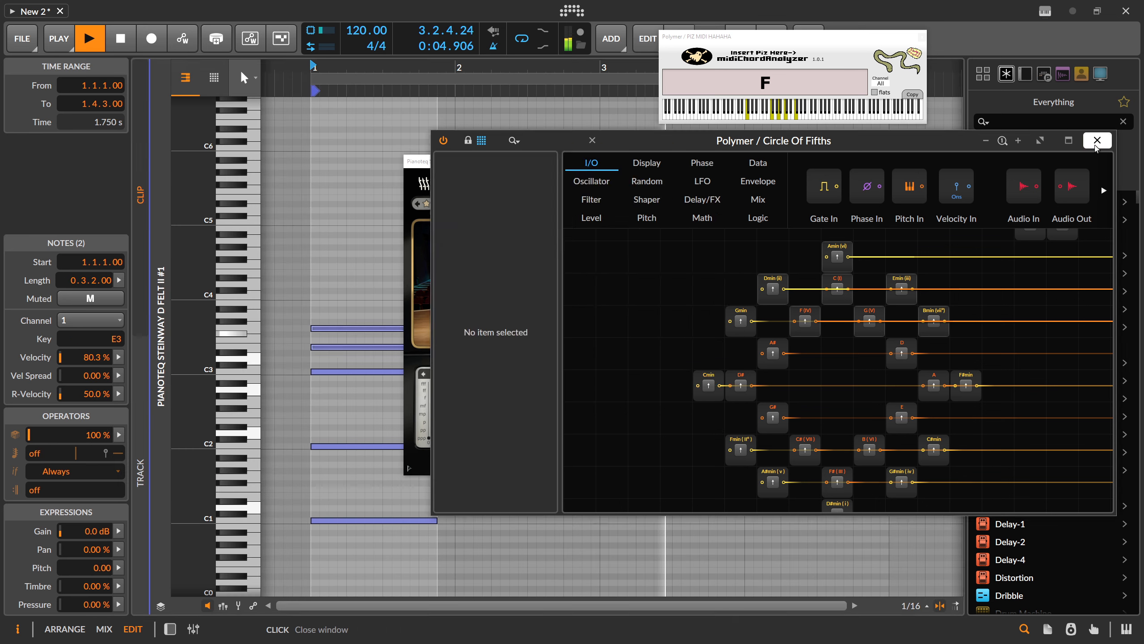
{"action": "left_click", "coordinate": [736, 162]}
Step: Stop playback, select the final chord's notes to inspect them, and return to the arrangement
{"action": "left_click_drag", "start_coordinate": [567, 78], "coordinate": [477, 61]}
{"action": "key", "text": "space"}
{"action": "left_click_drag", "start_coordinate": [667, 302], "coordinate": [690, 345]}
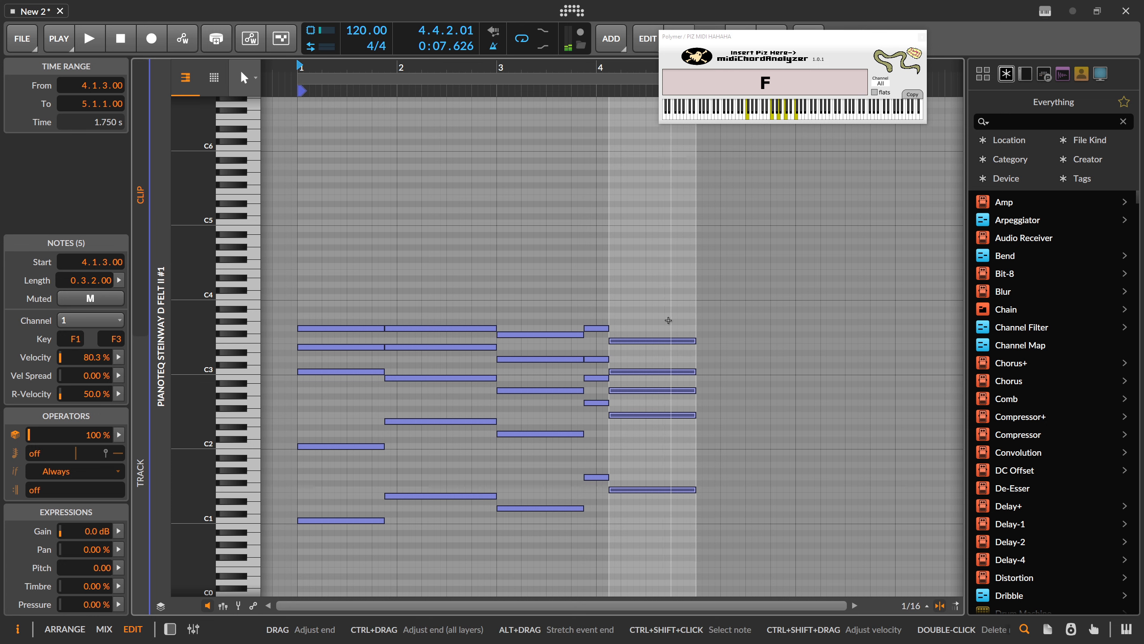
{"action": "left_click", "coordinate": [670, 322]}
{"action": "left_click_drag", "start_coordinate": [442, 74], "coordinate": [406, 59]}
{"action": "key", "text": "Tab"}
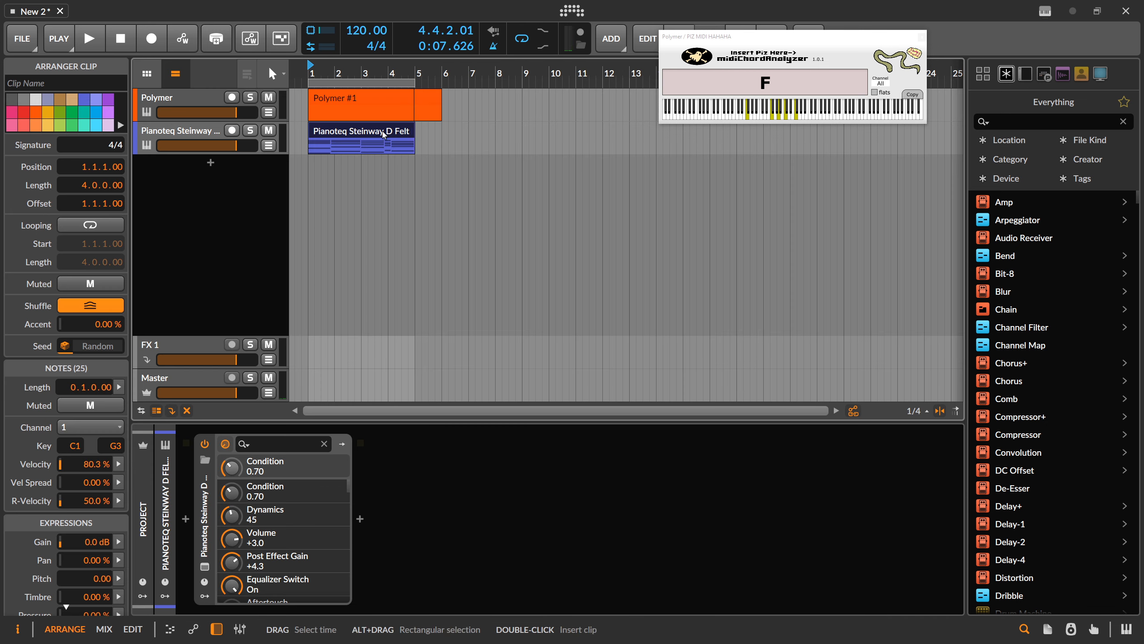
Step: Set the velocity of all the piano clip's notes to 62.1 % with a 16.9 % velocity spread, and audition the clip in the arrangement
{"action": "key", "text": "space"}
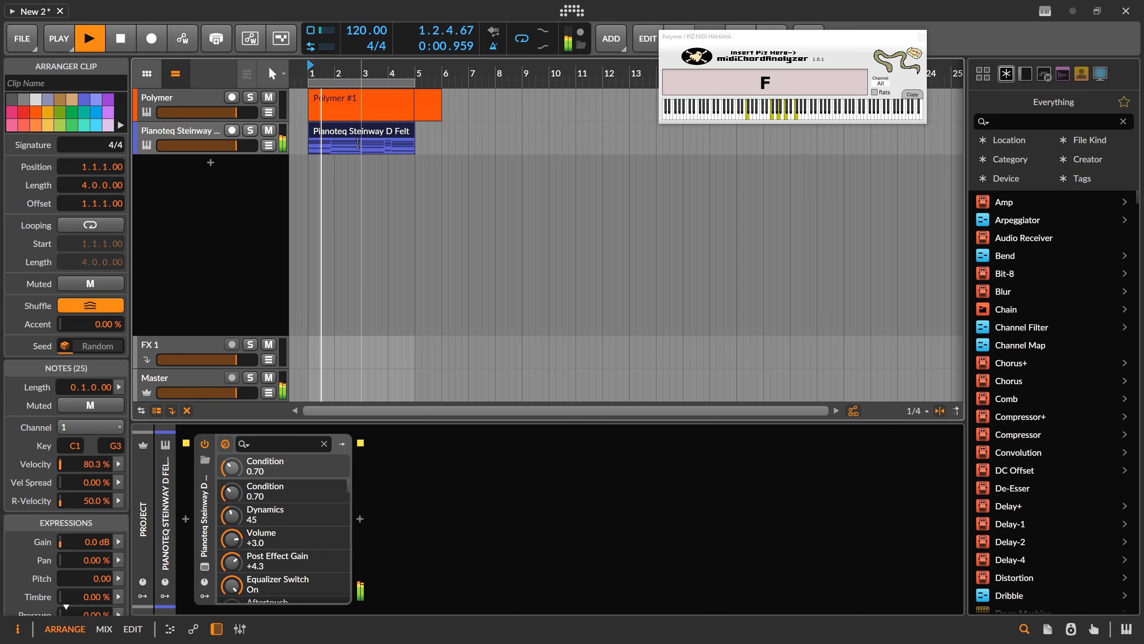
{"action": "key", "text": "Tab"}
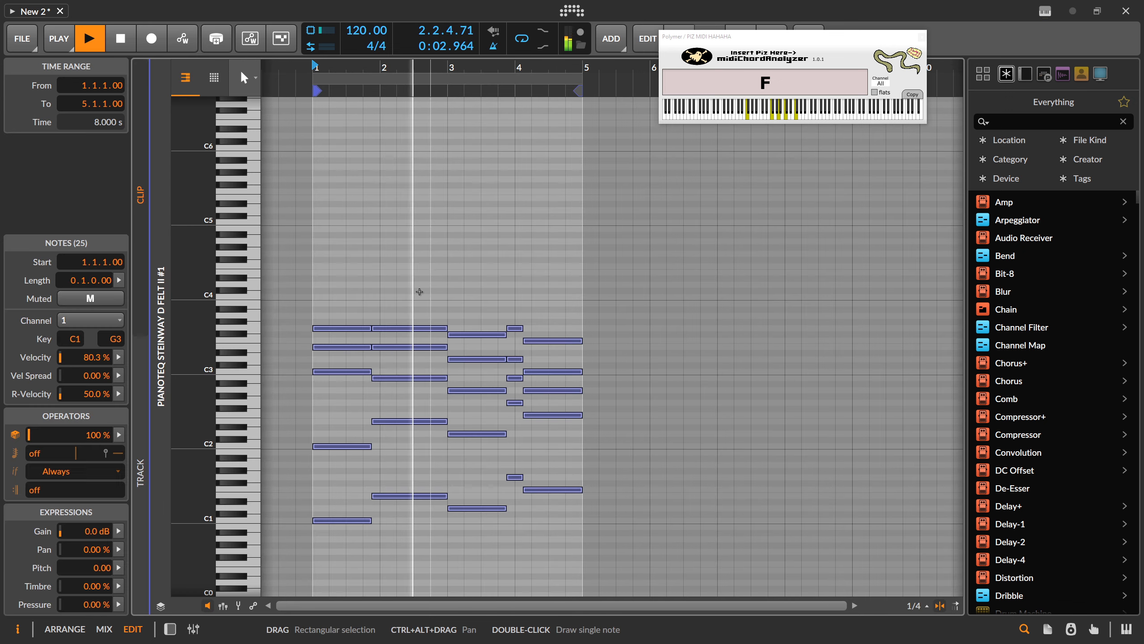
{"action": "left_click", "coordinate": [223, 606]}
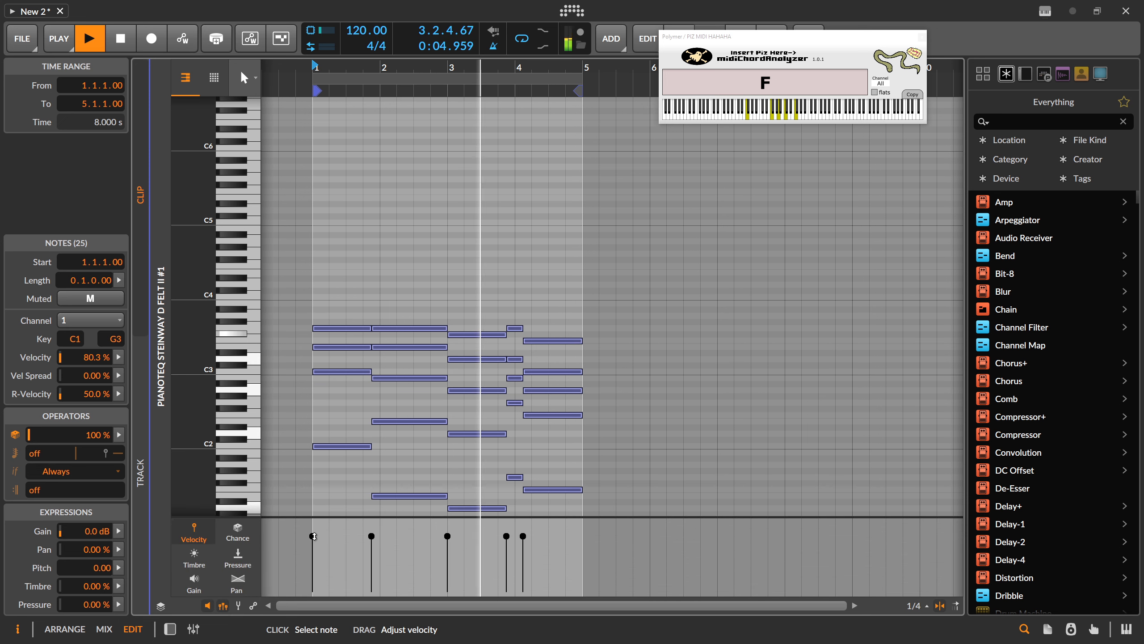
{"action": "mouse_move", "coordinate": [313, 535]}
{"action": "left_mouse_down"}
{"action": "mouse_move", "coordinate": [312, 548]}
{"action": "mouse_move", "coordinate": [313, 537]}
{"action": "left_mouse_up"}
{"action": "scroll", "coordinate": [429, 256], "scroll_direction": "down", "scroll_amount": 3}
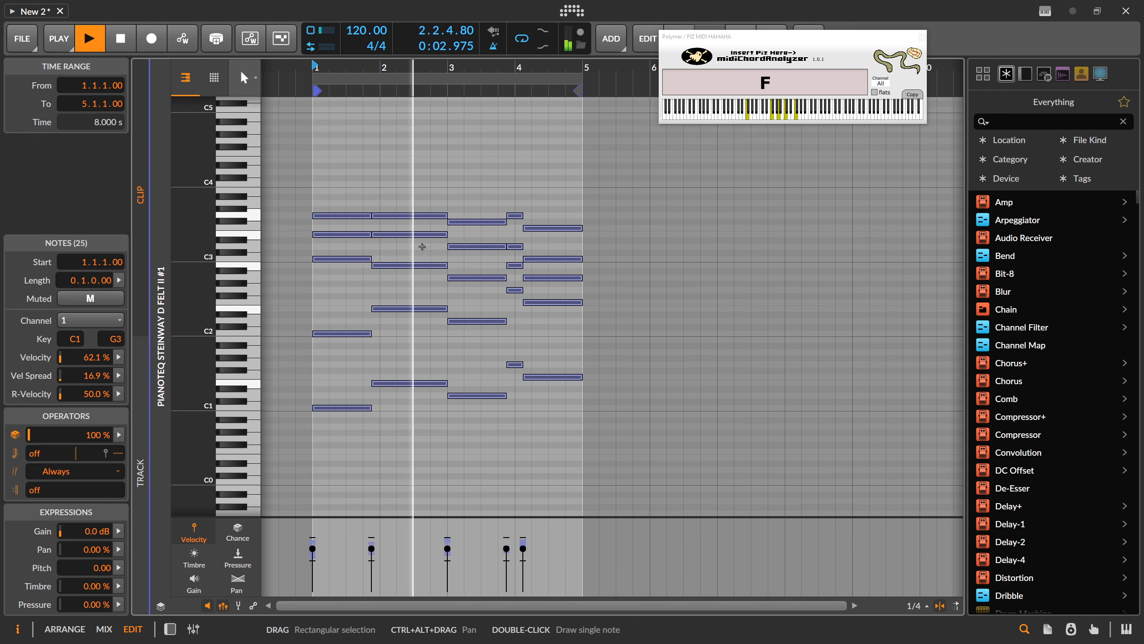
{"action": "left_click", "coordinate": [443, 184]}
{"action": "key", "text": "alt+1"}
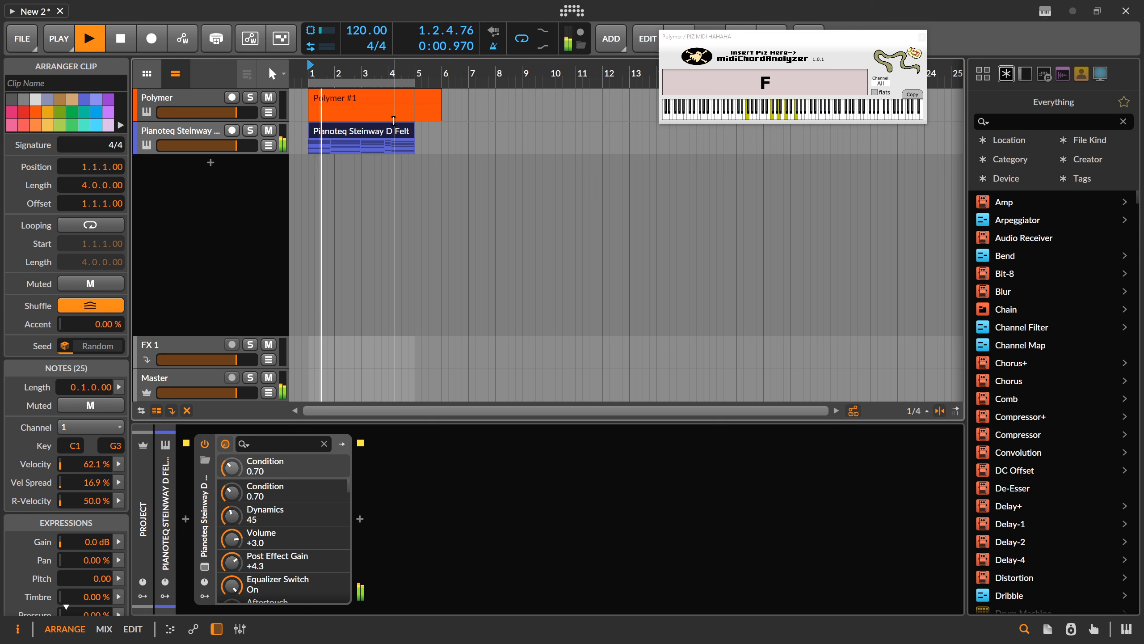
{"action": "key", "text": "space"}
Step: Reopen the piano clip's notes and examine the first, second and third chords by selecting them one after another
{"action": "key", "text": "alt+3"}
{"action": "left_click_drag", "start_coordinate": [361, 185], "coordinate": [584, 512]}
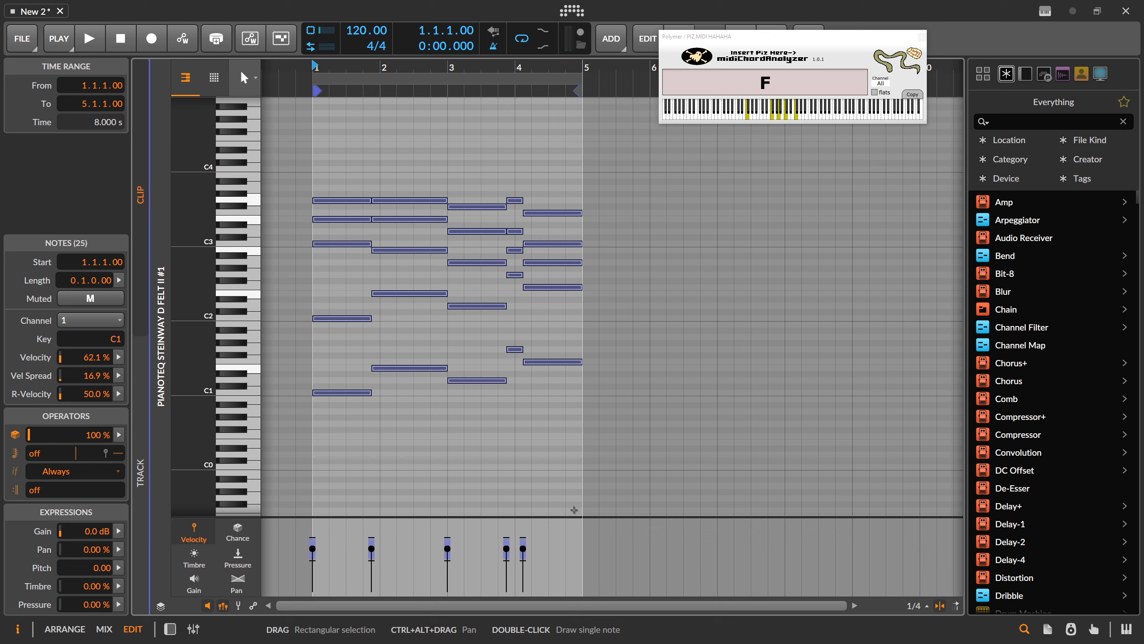
{"action": "left_click", "coordinate": [380, 275]}
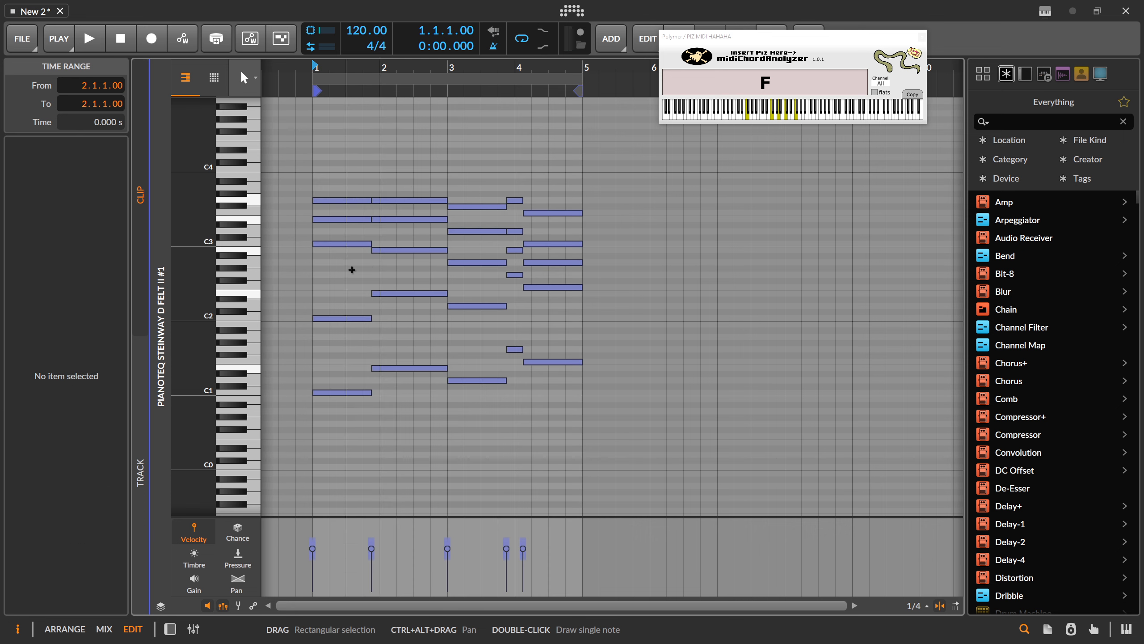
{"action": "left_click_drag", "start_coordinate": [338, 177], "coordinate": [370, 427]}
{"action": "left_click_drag", "start_coordinate": [411, 424], "coordinate": [398, 193]}
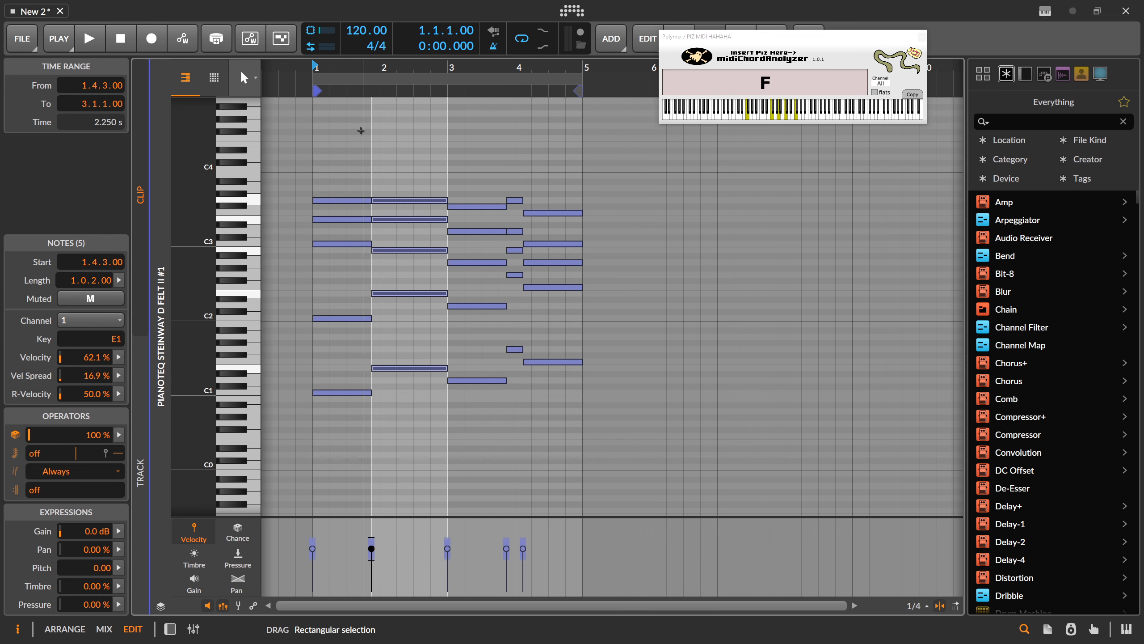
{"action": "left_click_drag", "start_coordinate": [349, 144], "coordinate": [347, 418]}
{"action": "left_click_drag", "start_coordinate": [400, 175], "coordinate": [408, 391]}
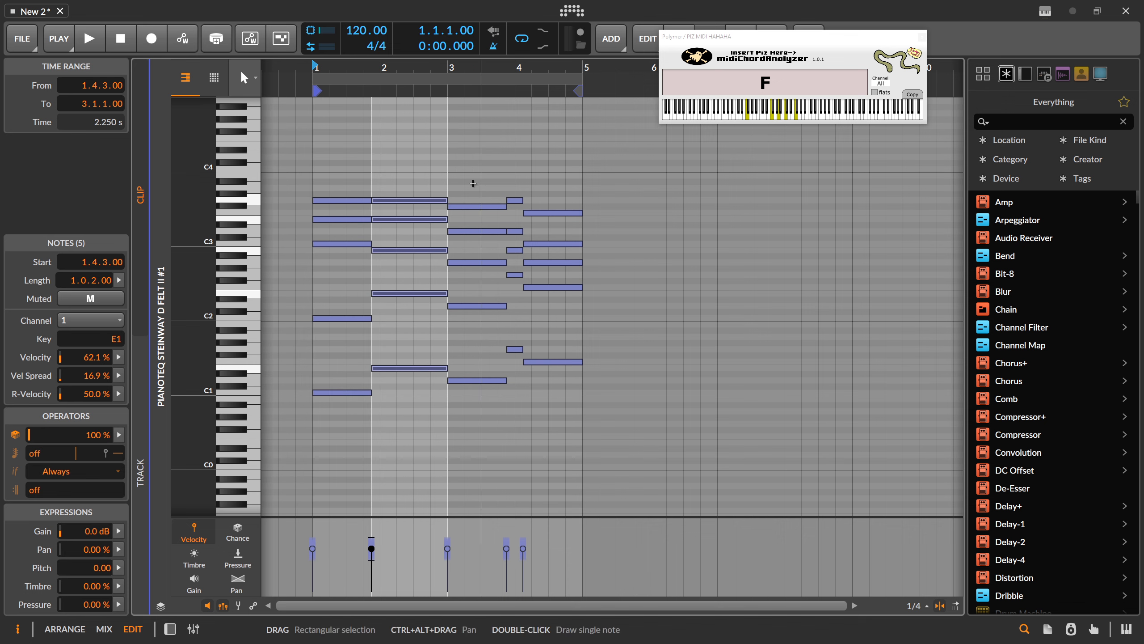
{"action": "left_click_drag", "start_coordinate": [472, 183], "coordinate": [496, 428]}
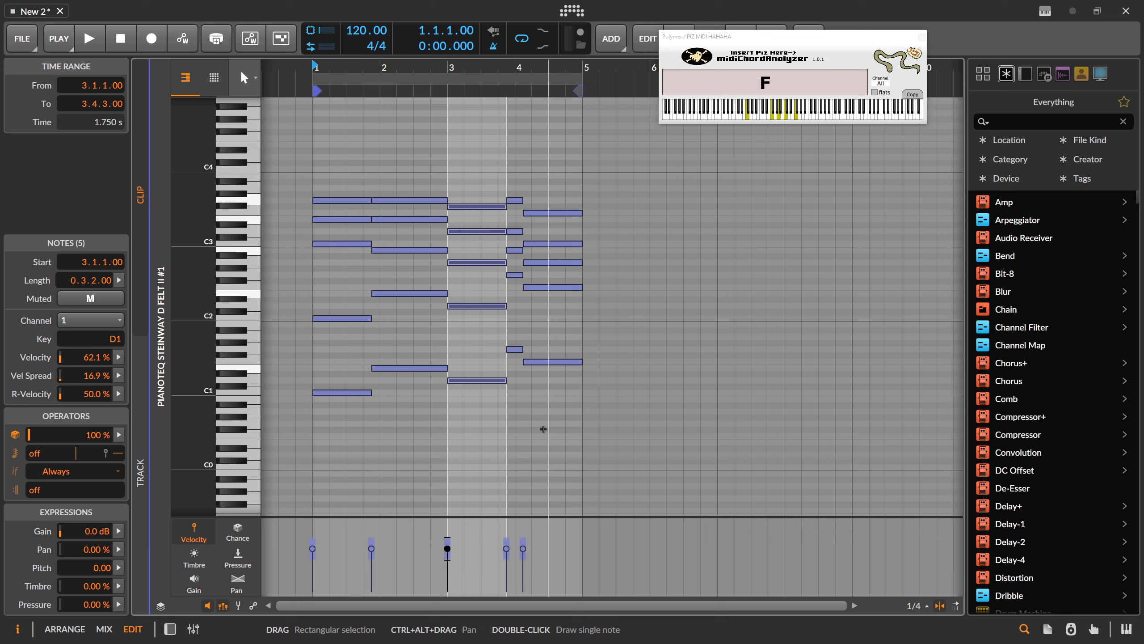
Step: Compare the first and second chords of the piano clip again, return to the arrangement, and select the Pianoteq track
{"action": "left_click", "coordinate": [371, 169]}
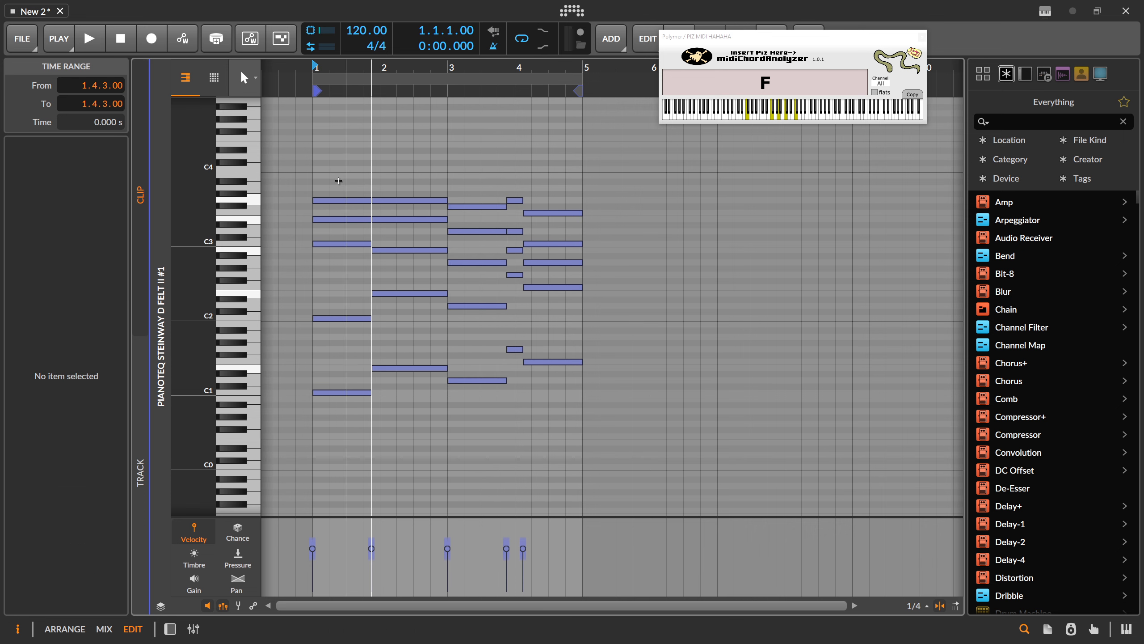
{"action": "left_click_drag", "start_coordinate": [339, 177], "coordinate": [353, 426]}
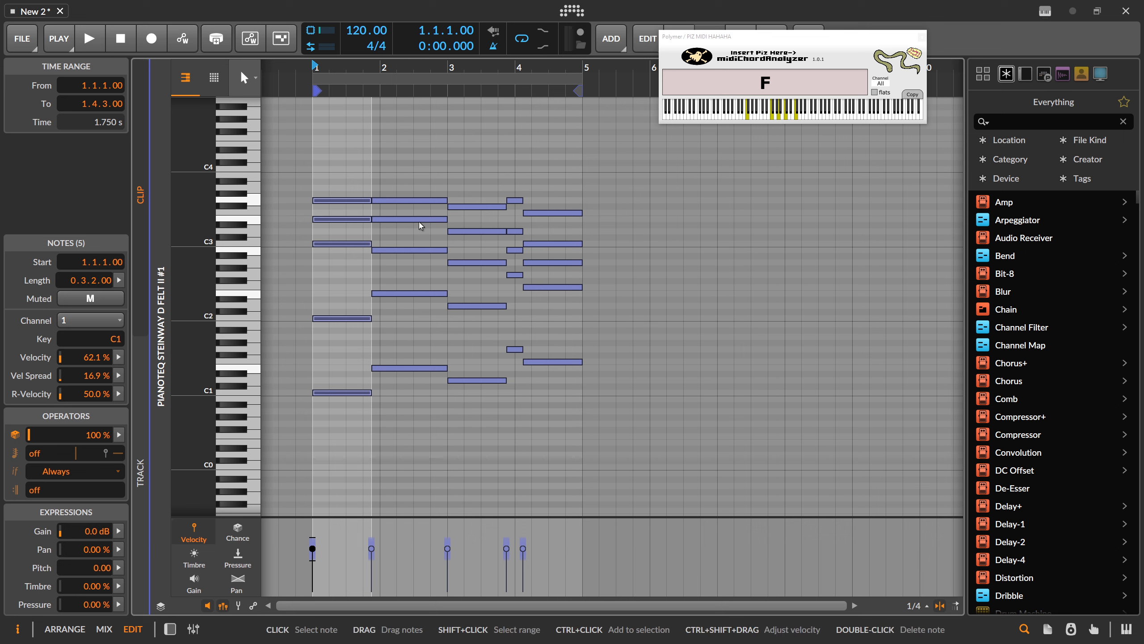
{"action": "left_click_drag", "start_coordinate": [413, 173], "coordinate": [407, 409]}
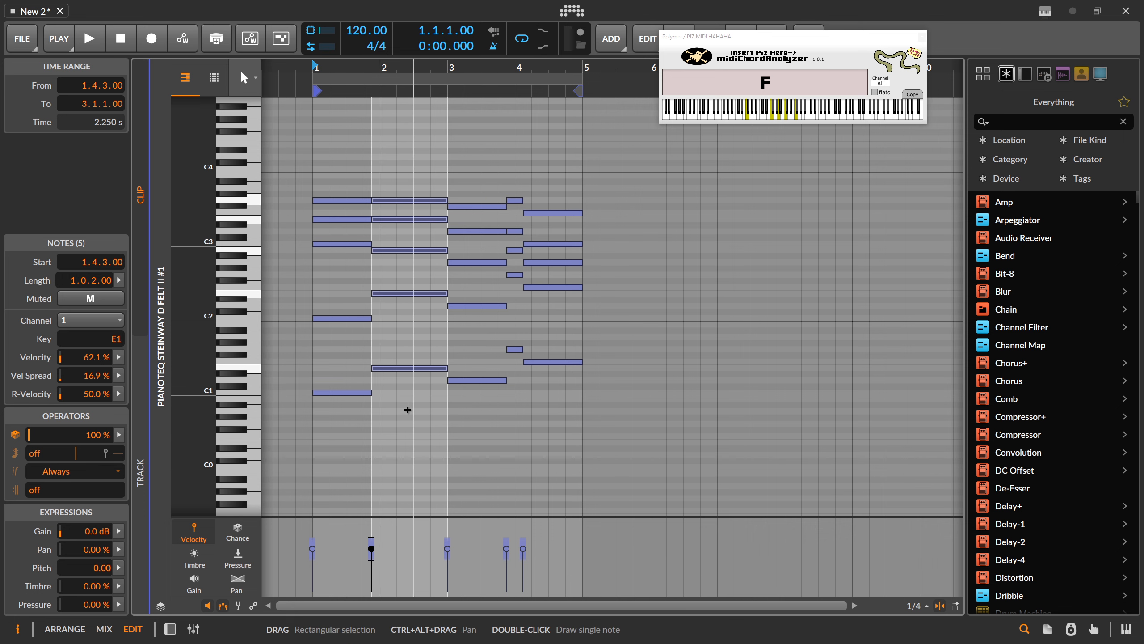
{"action": "left_click", "coordinate": [472, 184]}
{"action": "key", "text": "Tab"}
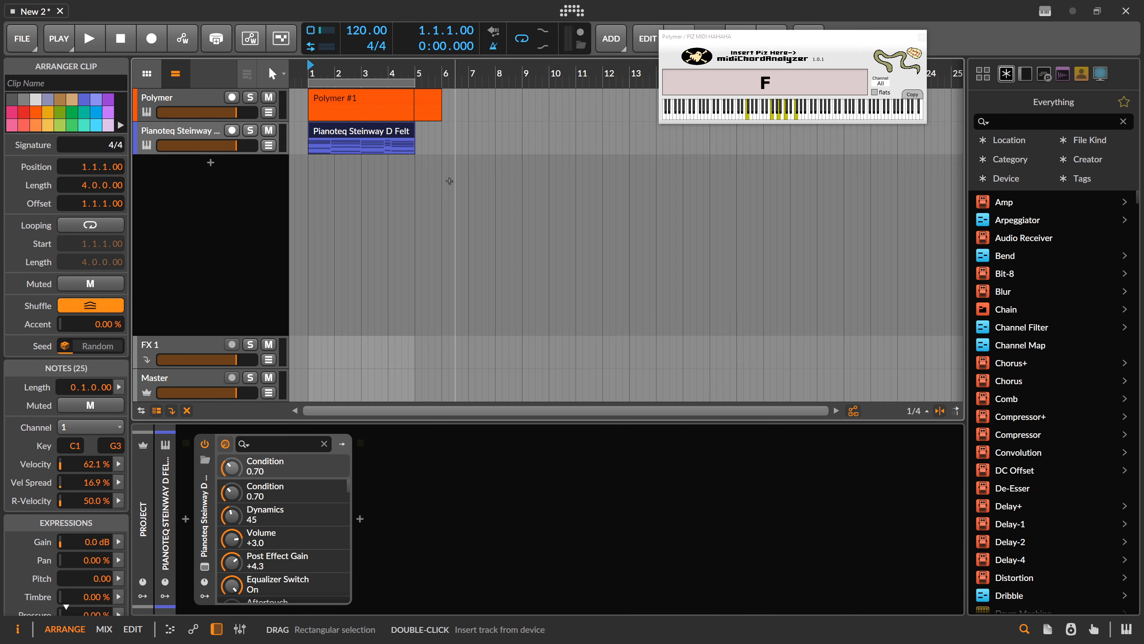
{"action": "left_click", "coordinate": [202, 135]}
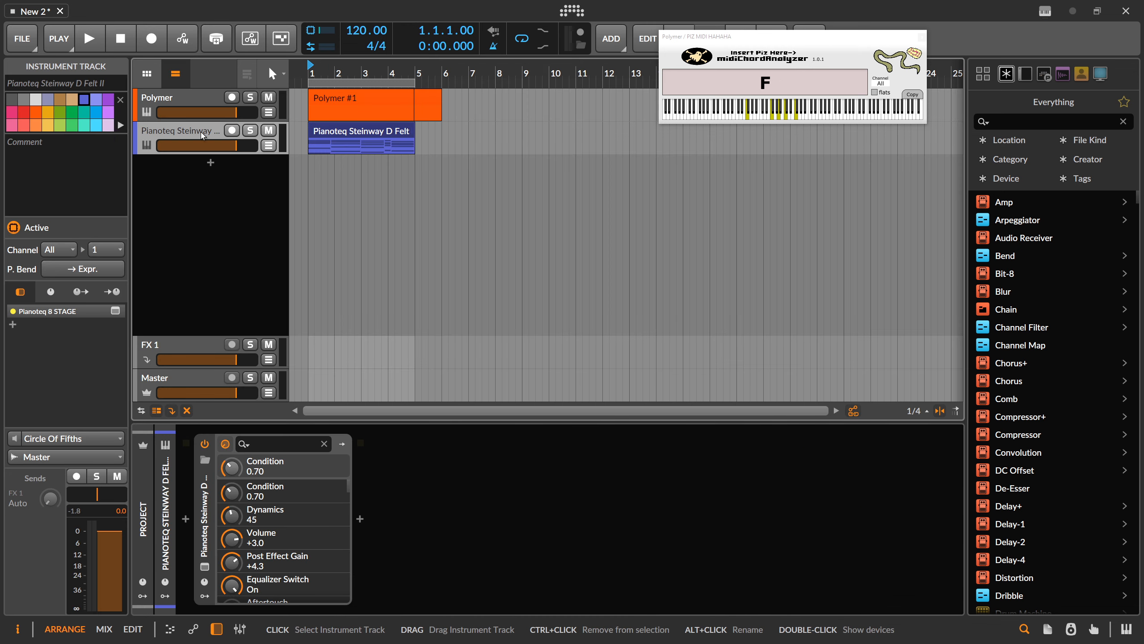
Step: Delete the Pianoteq track and switch off the Circle of Fifths device on the Polymer track
{"action": "key", "text": "Delete"}
{"action": "left_click", "coordinate": [325, 474]}
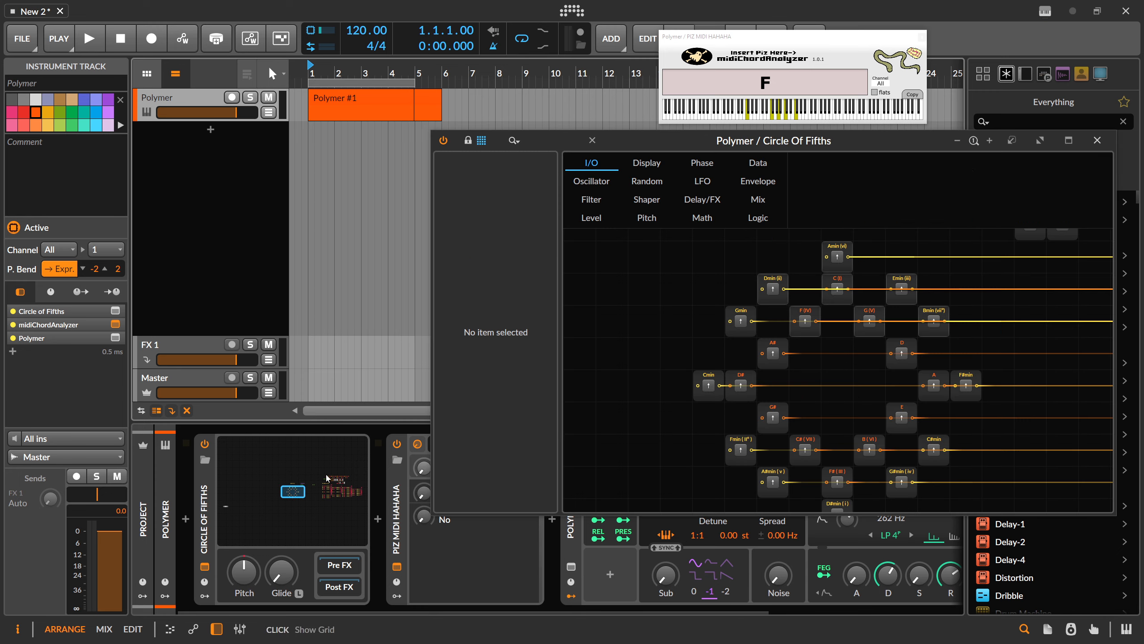
{"action": "left_click", "coordinate": [1012, 142]}
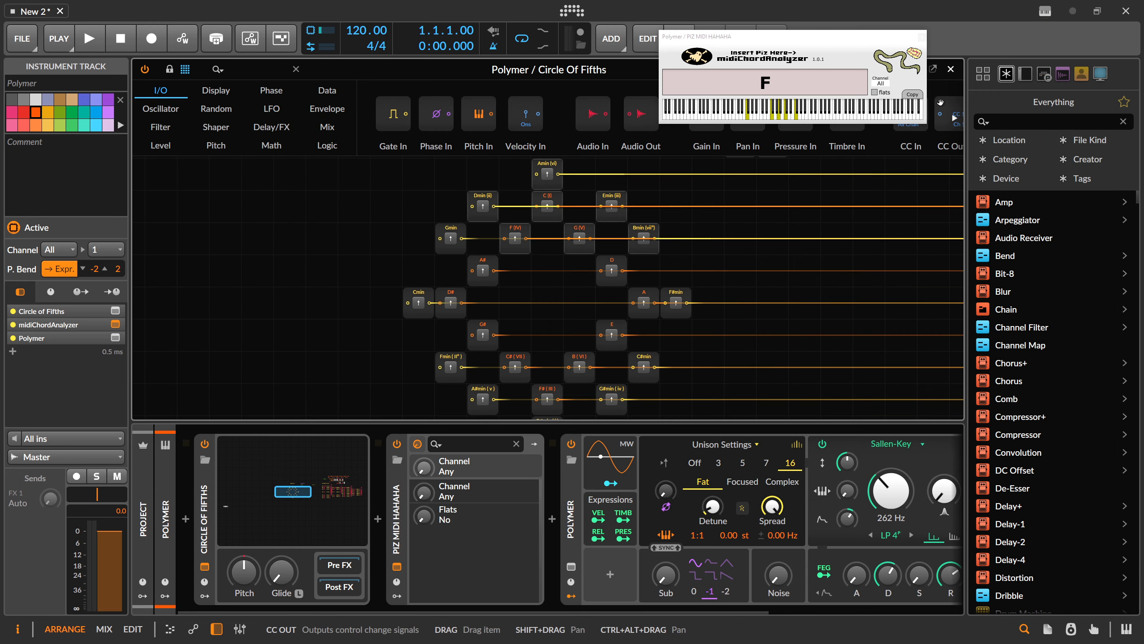
{"action": "left_click", "coordinate": [951, 70]}
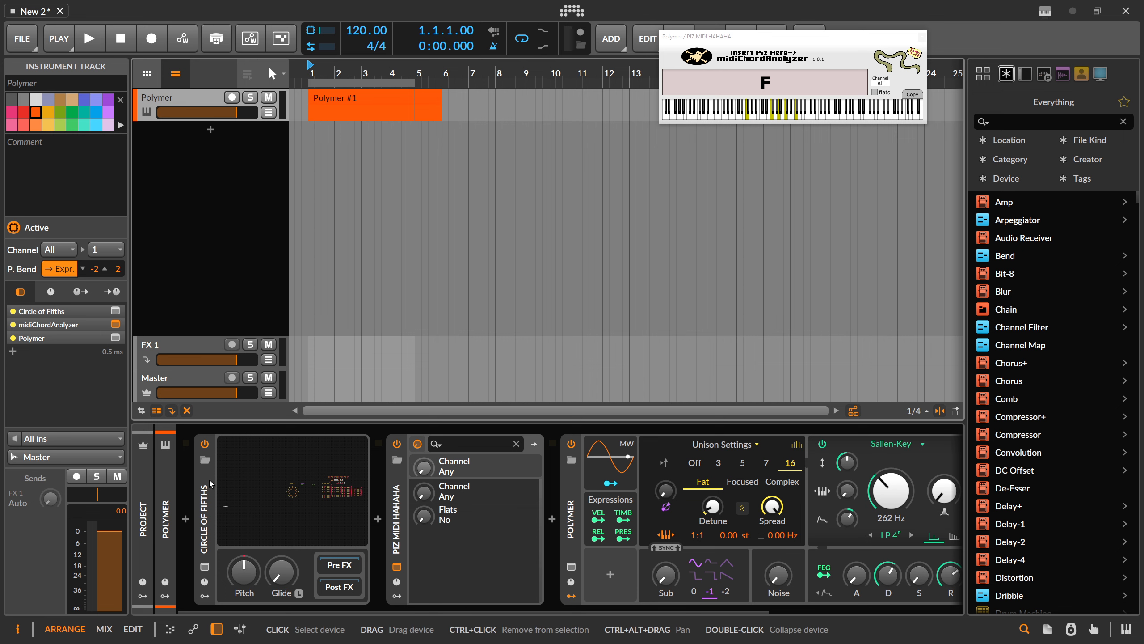
{"action": "left_click", "coordinate": [205, 445]}
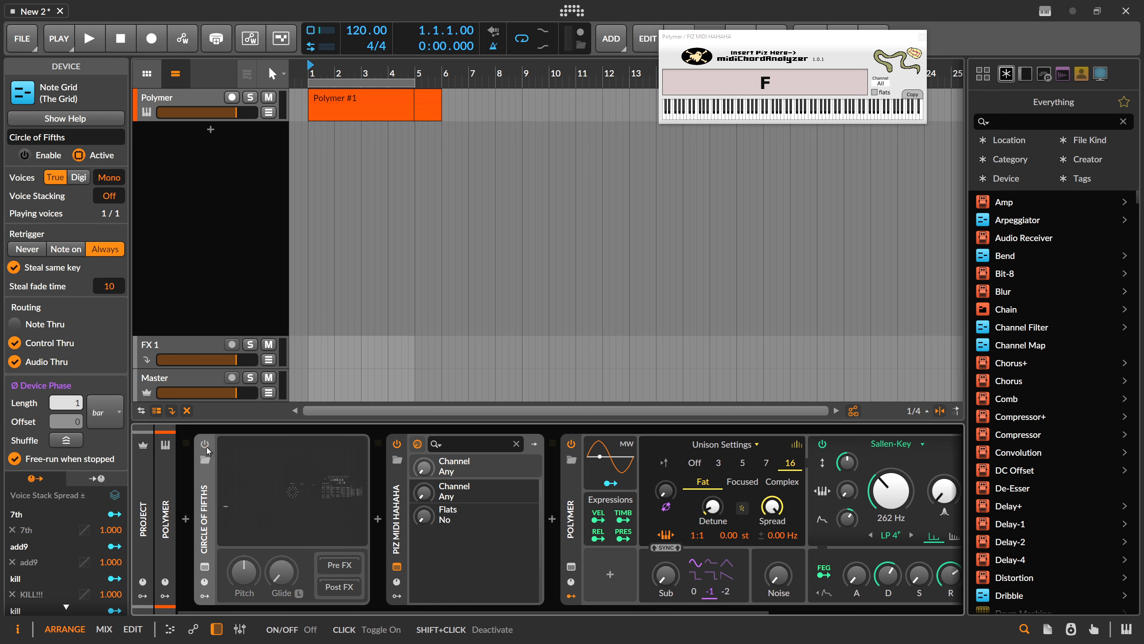
Step: Search the Note FX presets for "circ" and insert Circle Of Fifths Keys ahead of the Circle of Fifths device
{"action": "left_click", "coordinate": [185, 520]}
{"action": "type", "text": "circe"}
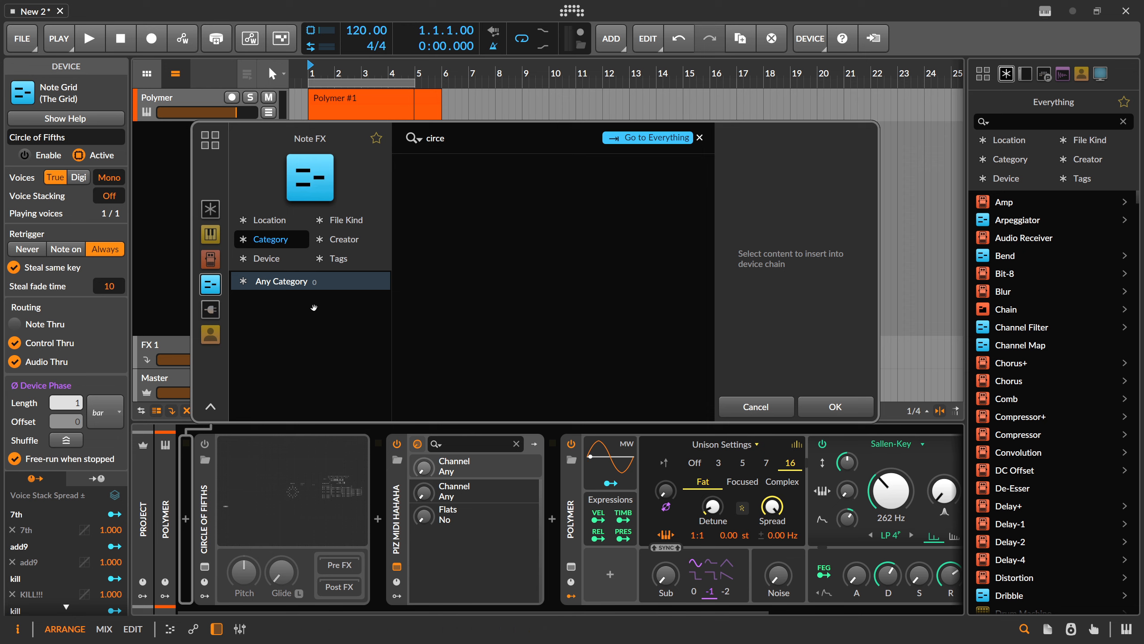
{"action": "key", "text": "BackSpace"}
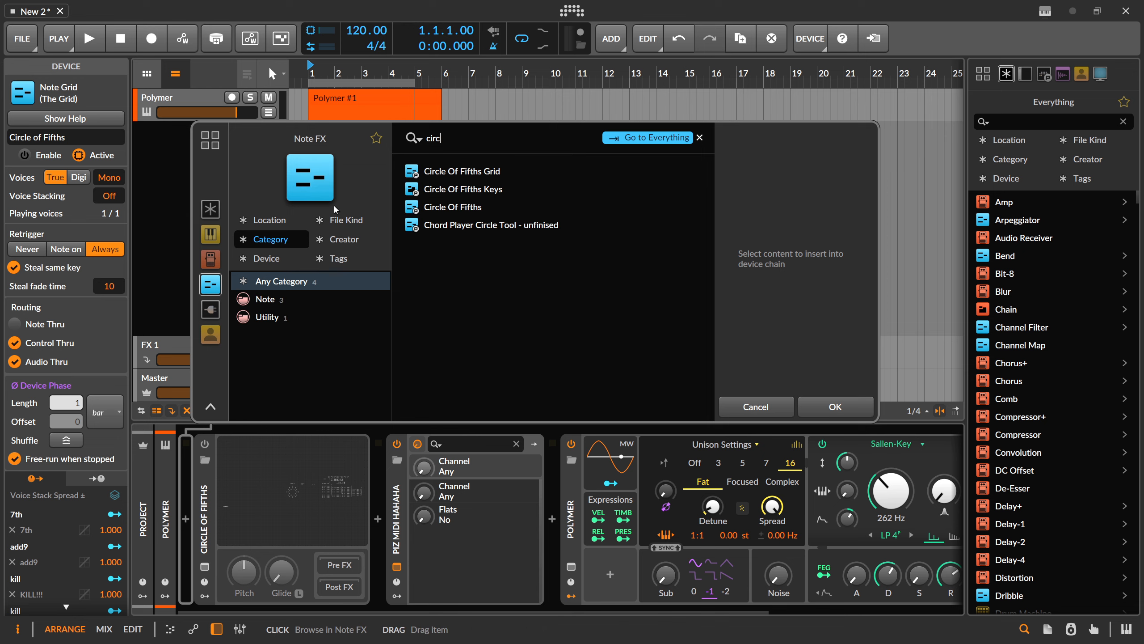
{"action": "double_click", "coordinate": [474, 190]}
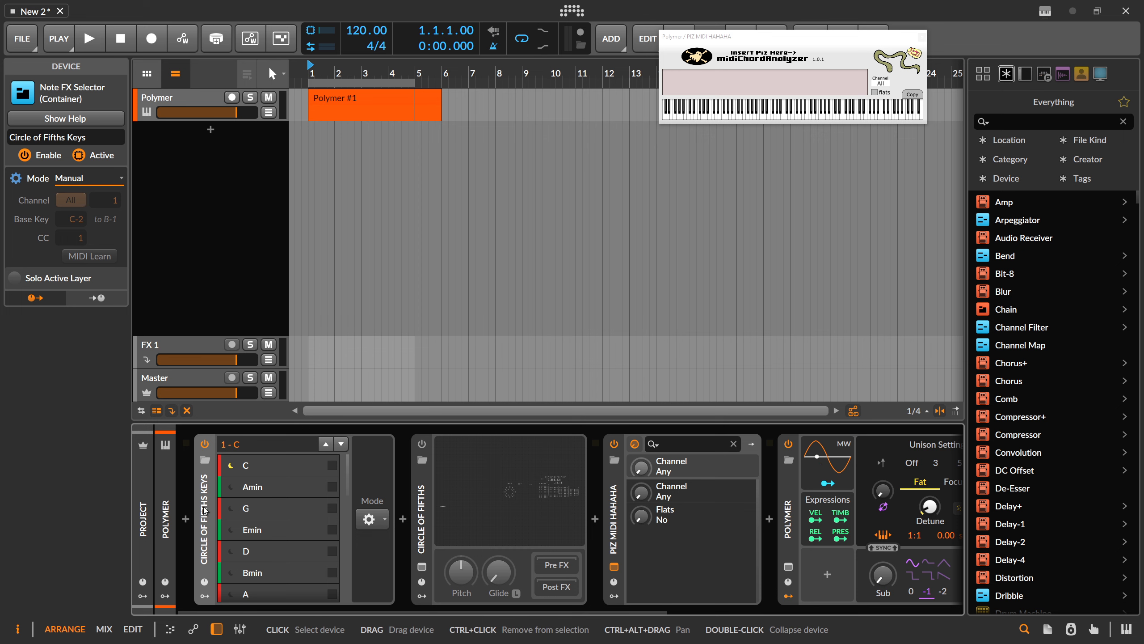
Step: Examine the keys device's C layer alongside the reactivated Circle of Fifths grid and its C (I) trigger
{"action": "left_click", "coordinate": [516, 510]}
{"action": "left_click", "coordinate": [281, 466]}
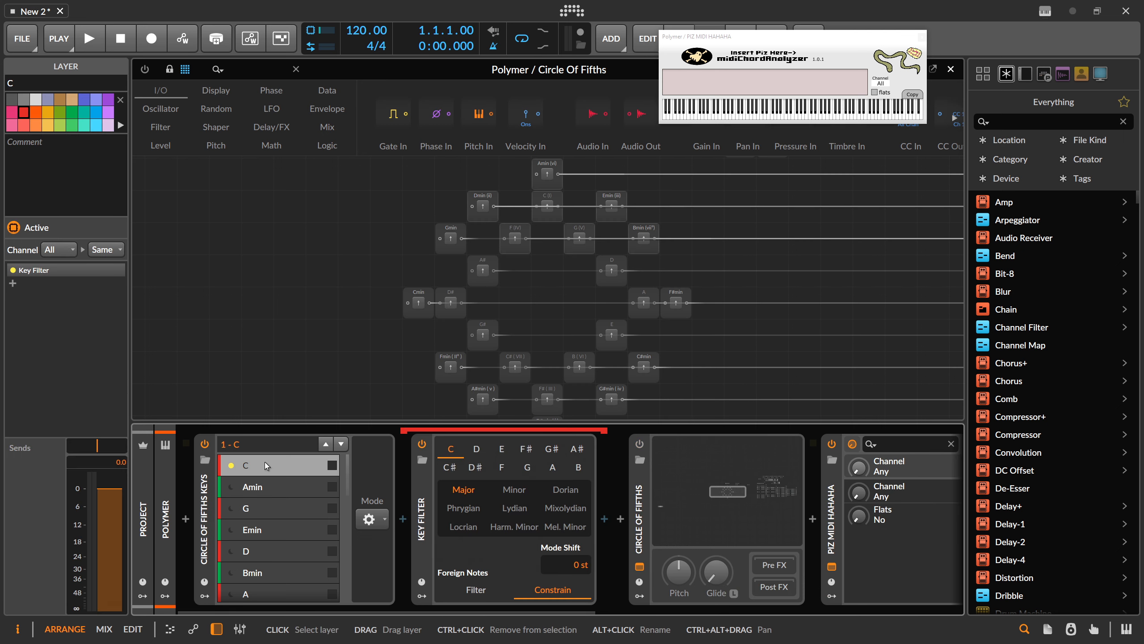
{"action": "scroll", "coordinate": [261, 496], "scroll_direction": "down", "scroll_amount": 2}
{"action": "scroll", "coordinate": [260, 522], "scroll_direction": "up", "scroll_amount": 2}
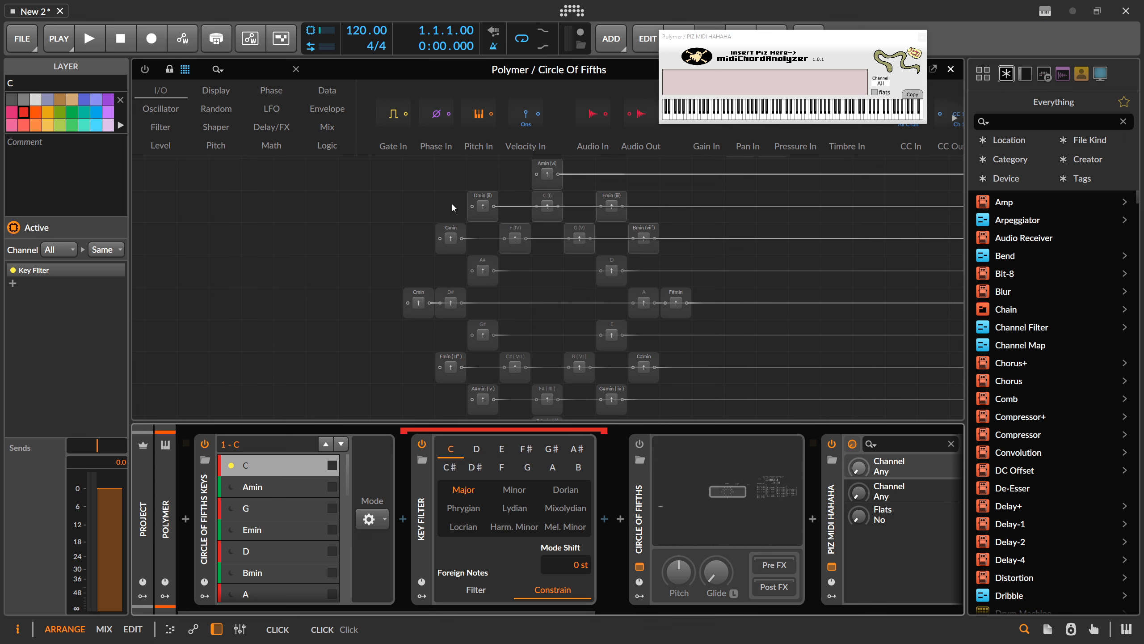
{"action": "left_click", "coordinate": [541, 216]}
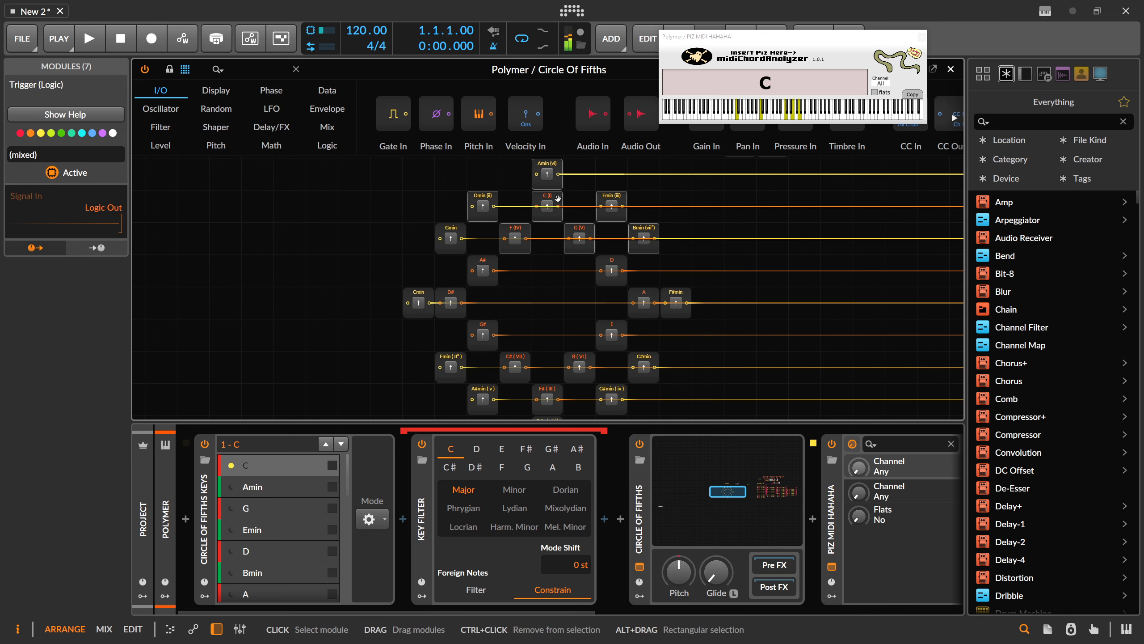
{"action": "left_click", "coordinate": [549, 199]}
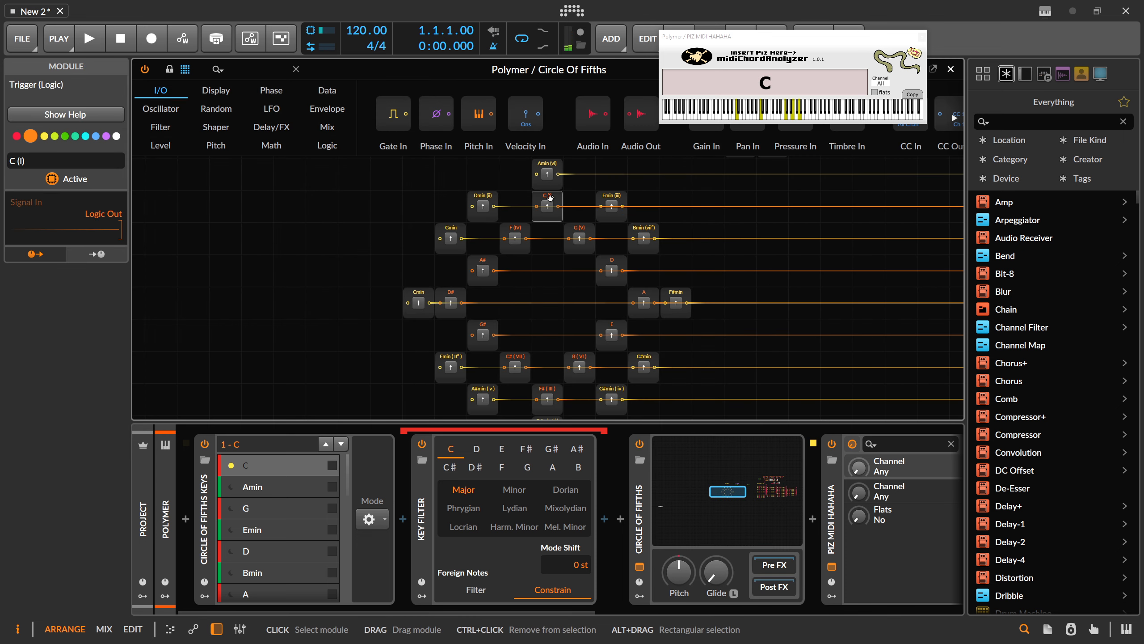
Step: Inspect the G and D layers' Note Transpose and Key Filter settings and compare them with the C layer and C (I) trigger
{"action": "left_click", "coordinate": [244, 506]}
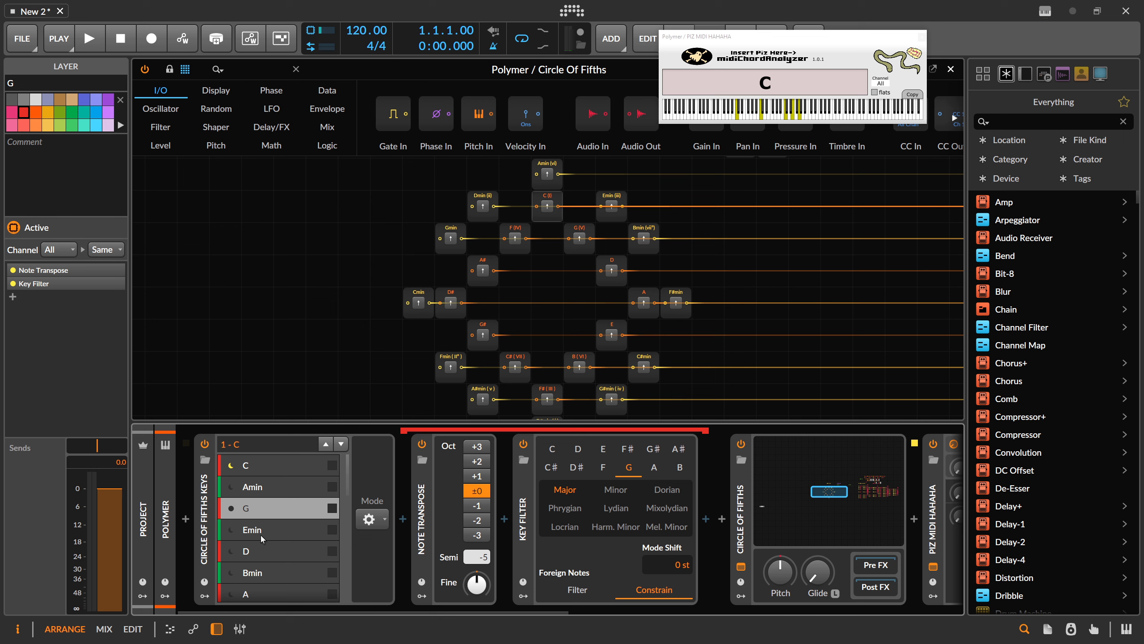
{"action": "left_click", "coordinate": [262, 551]}
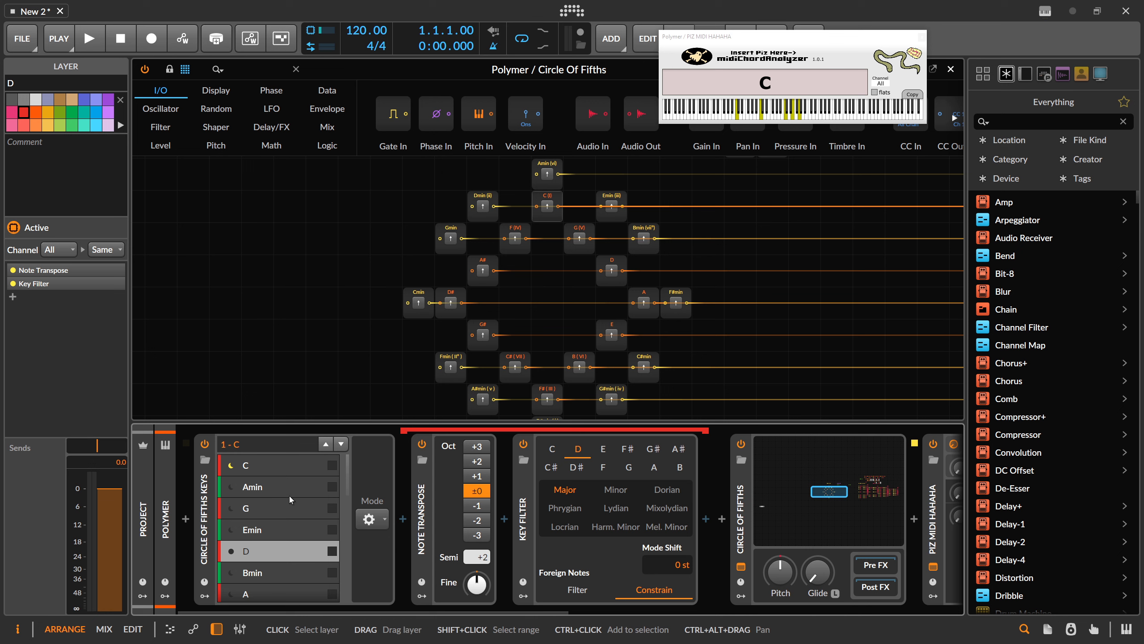
{"action": "left_click", "coordinate": [274, 467]}
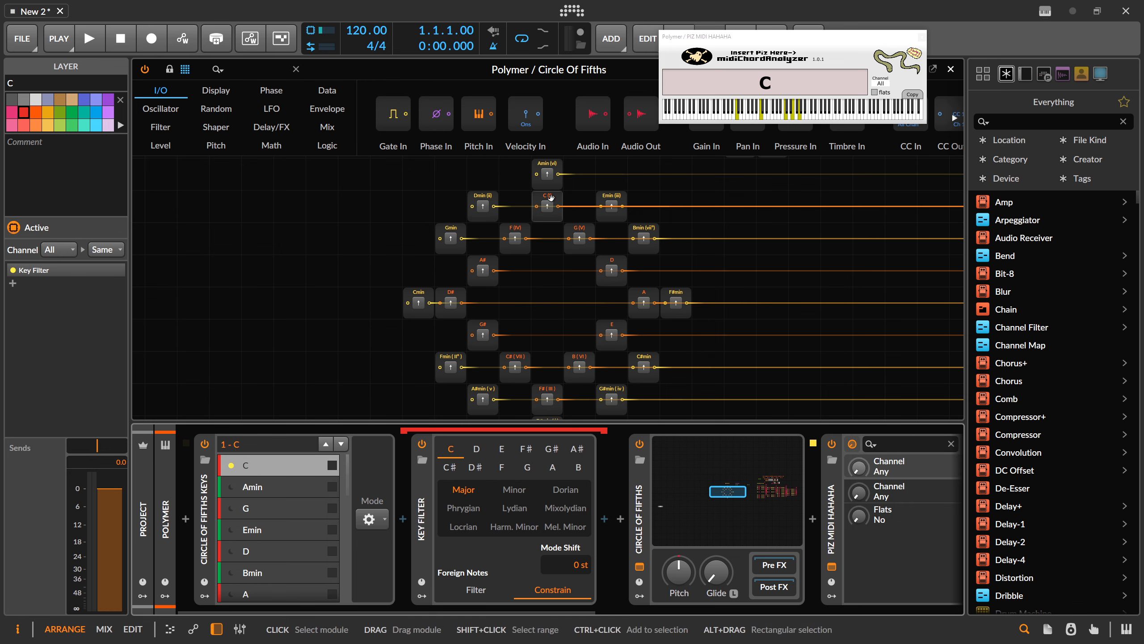
{"action": "left_click", "coordinate": [524, 229]}
{"action": "left_click", "coordinate": [546, 199]}
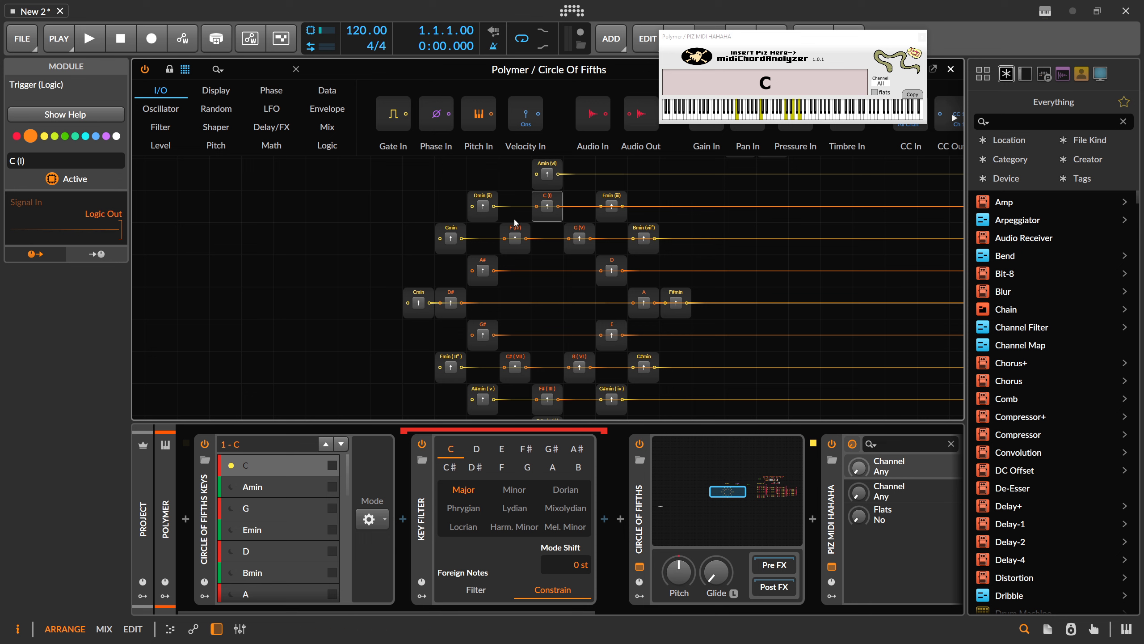
{"action": "left_click", "coordinate": [280, 465]}
Step: Inspect the F layer's transpose and key filter settings and look through the keys device's complete layer list
{"action": "left_click_drag", "start_coordinate": [344, 472], "coordinate": [336, 582]}
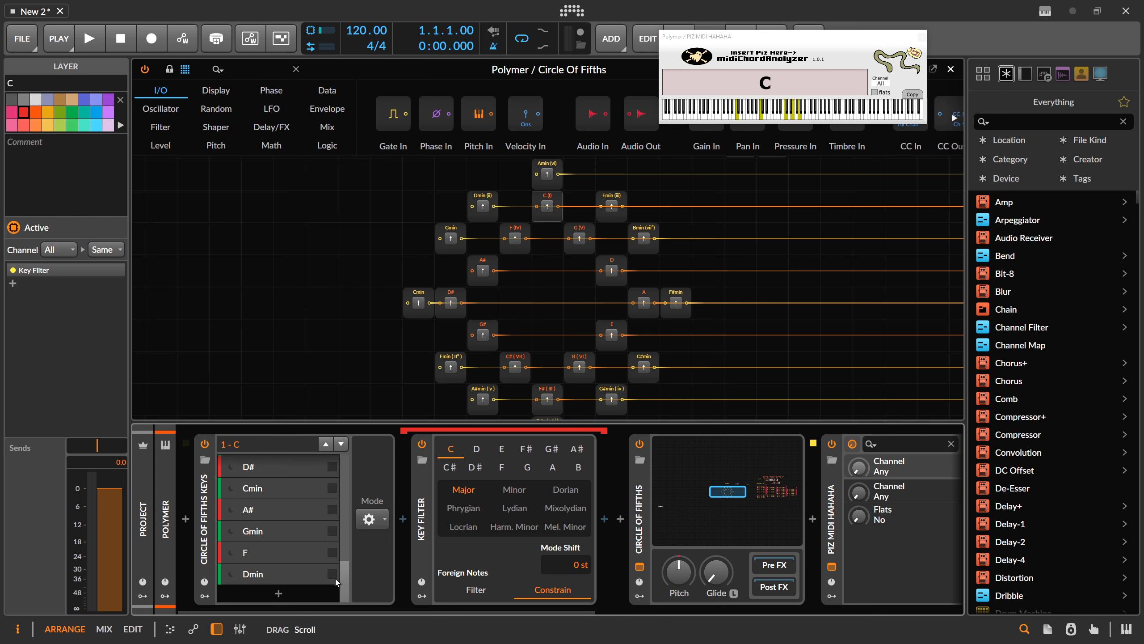
{"action": "left_click", "coordinate": [258, 556]}
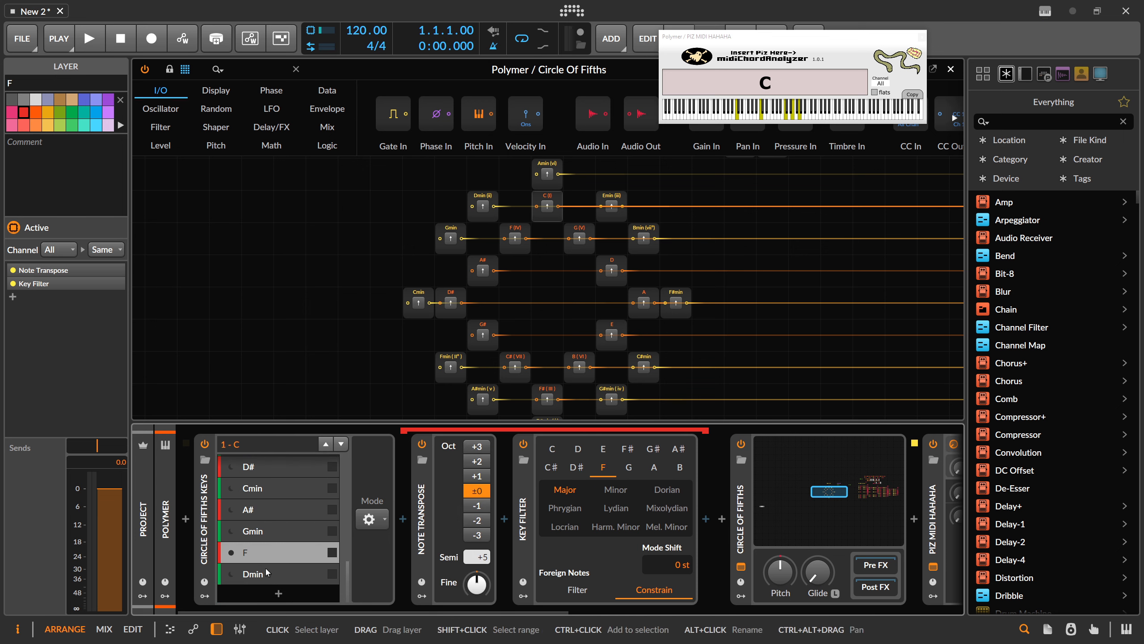
{"action": "left_click_drag", "start_coordinate": [340, 557], "coordinate": [346, 462]}
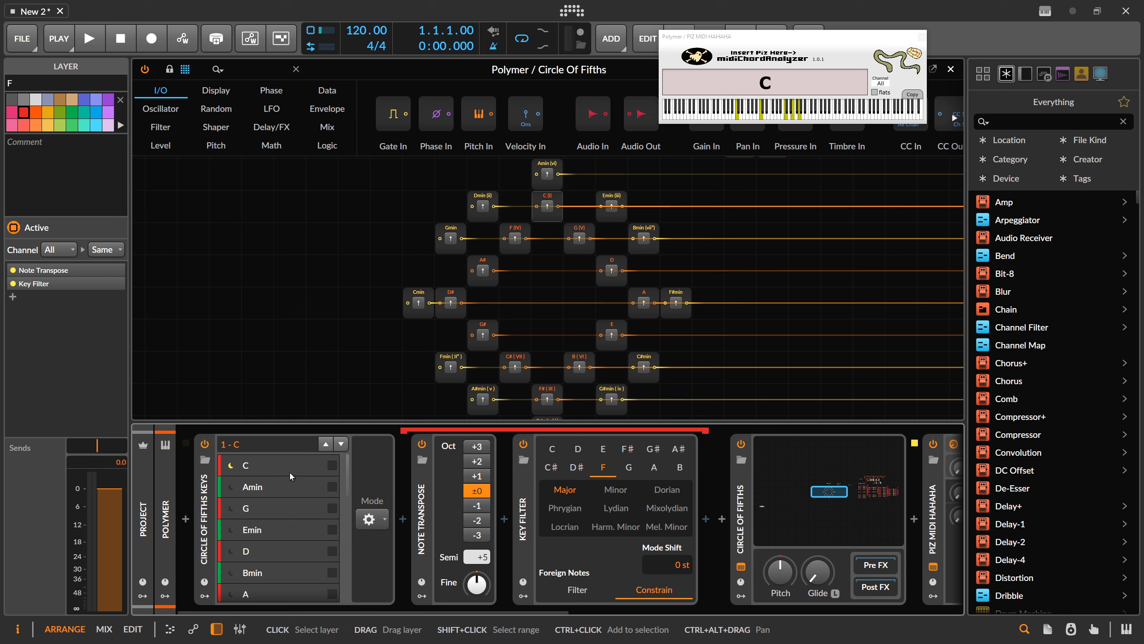
{"action": "scroll", "coordinate": [324, 532], "scroll_direction": "down", "scroll_amount": 10}
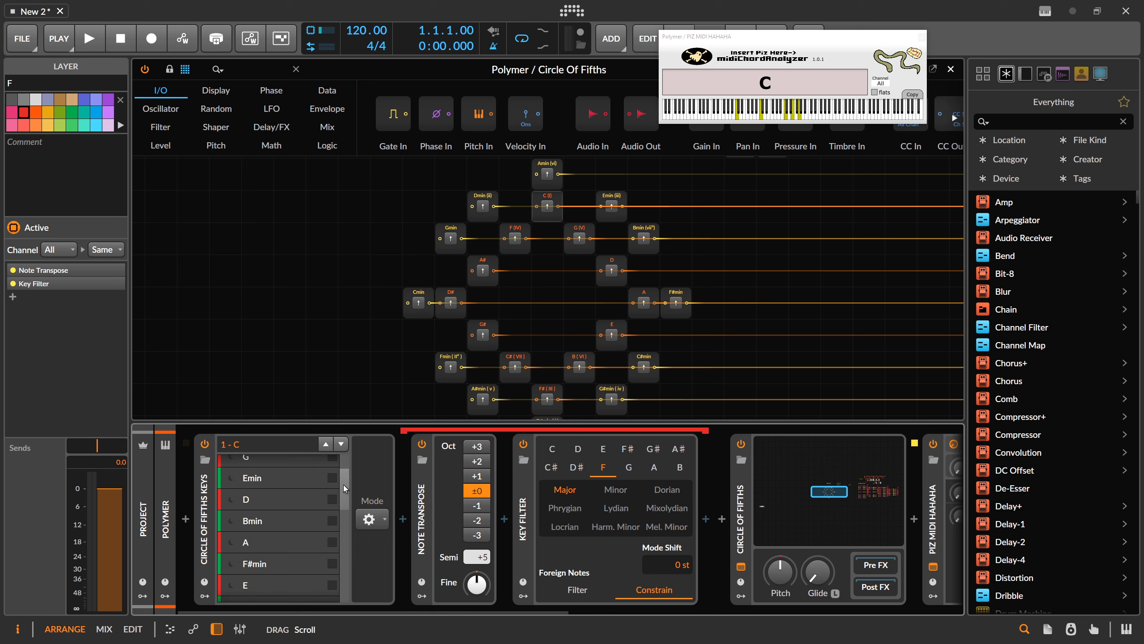
{"action": "left_click_drag", "start_coordinate": [328, 593], "coordinate": [348, 455]}
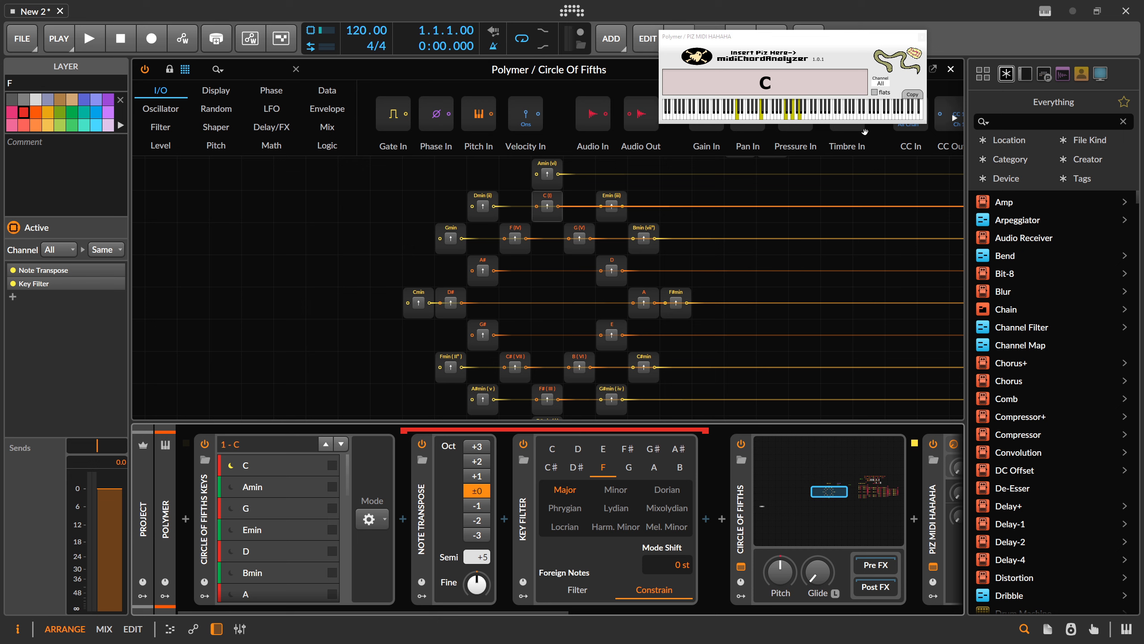
Step: Close the grid editor, delete the Circle of Fifths device, and select the keys device's C layer
{"action": "left_click", "coordinate": [951, 69]}
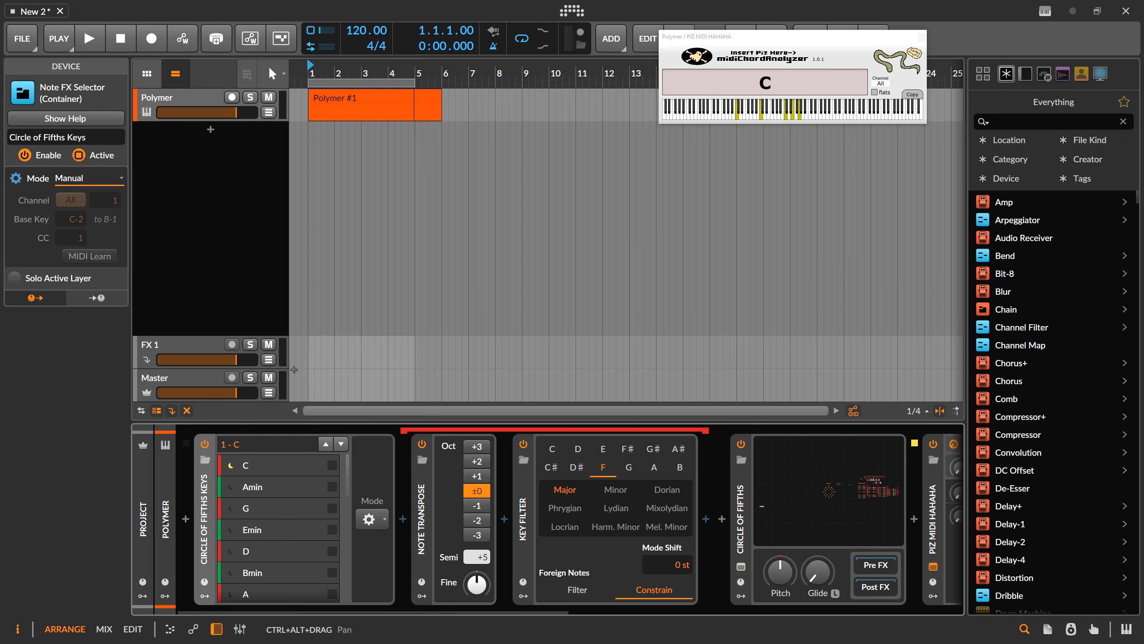
{"action": "left_click", "coordinate": [741, 499]}
{"action": "key", "text": "Delete"}
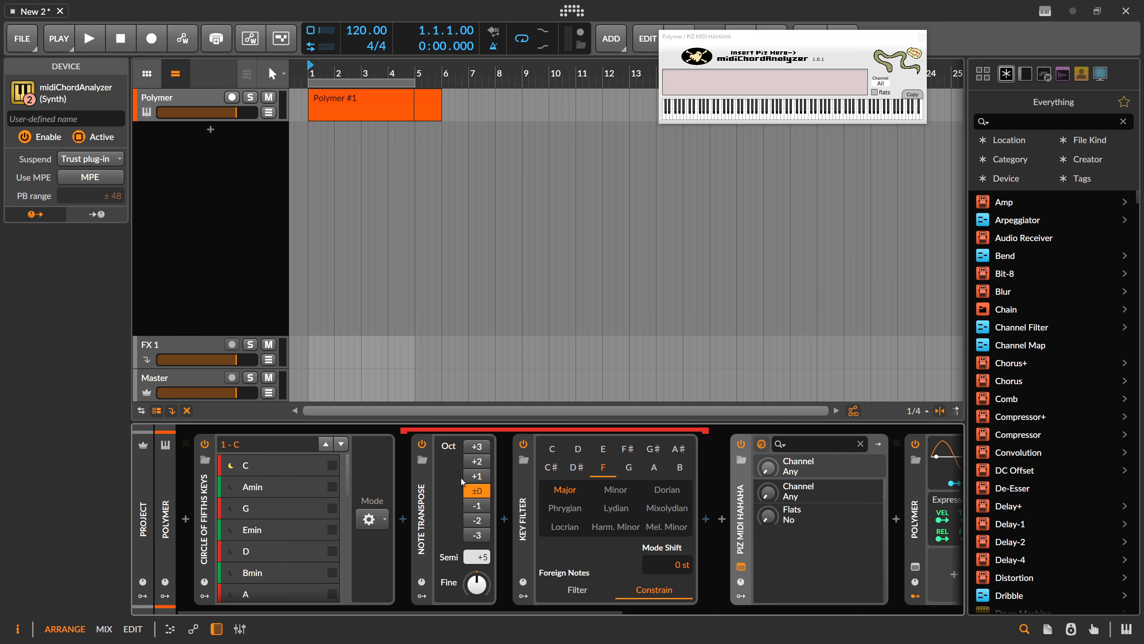
{"action": "left_click", "coordinate": [280, 471]}
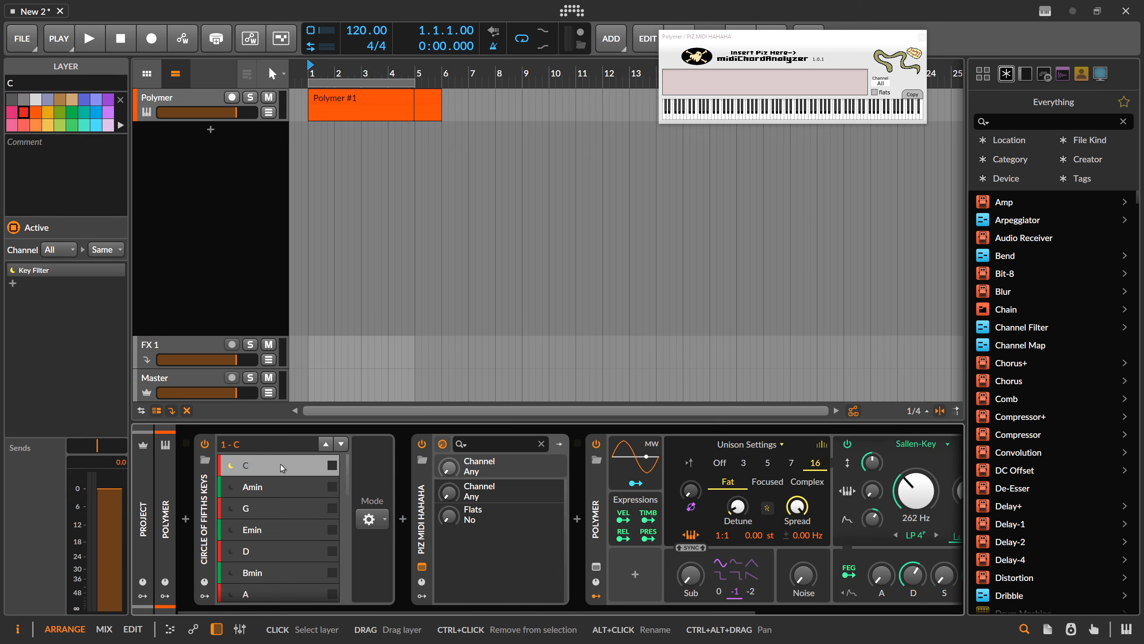
Step: Delete the short clip at bar 5 on the Polymer track and open the Polymer #1 clip in the note editor
{"action": "left_click", "coordinate": [426, 98]}
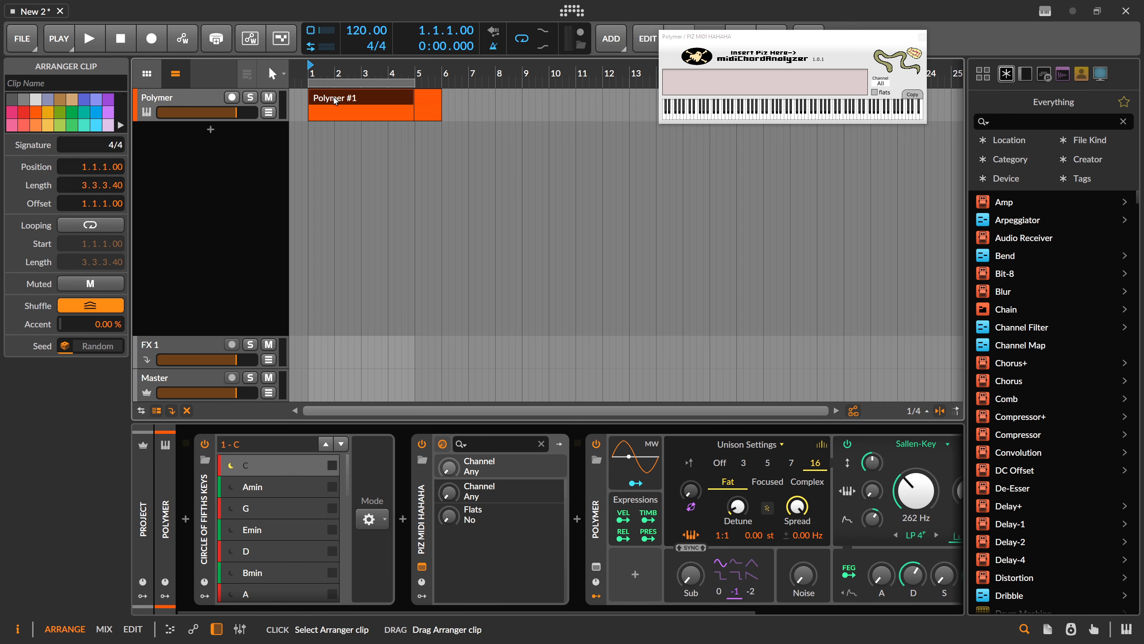
{"action": "key", "text": "Delete"}
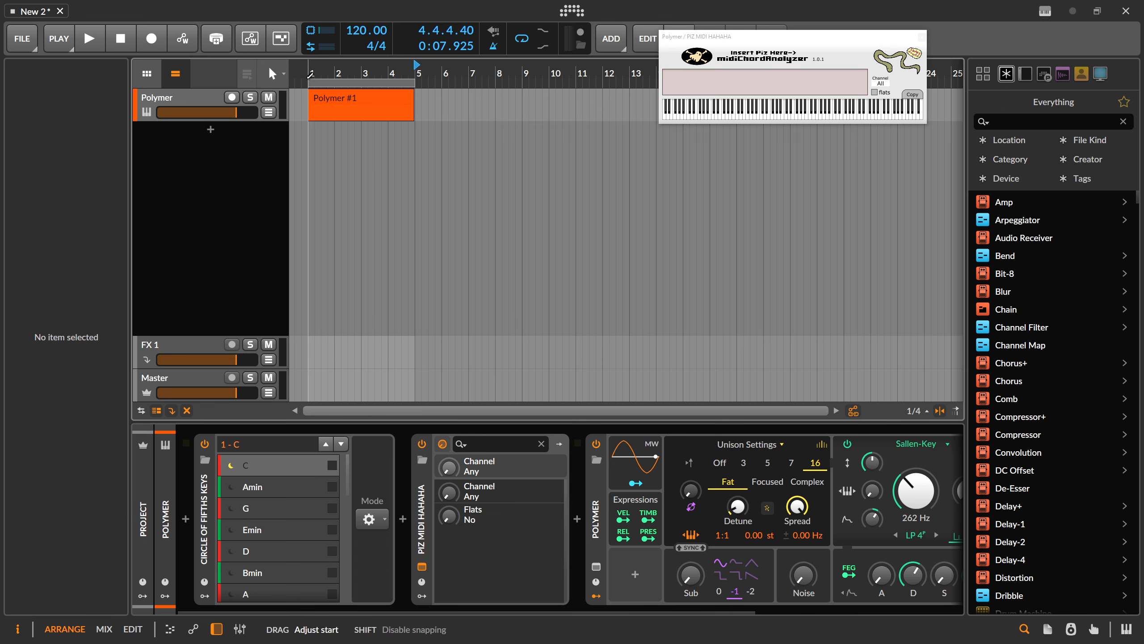
{"action": "left_click", "coordinate": [317, 101]}
{"action": "double_click", "coordinate": [317, 100]}
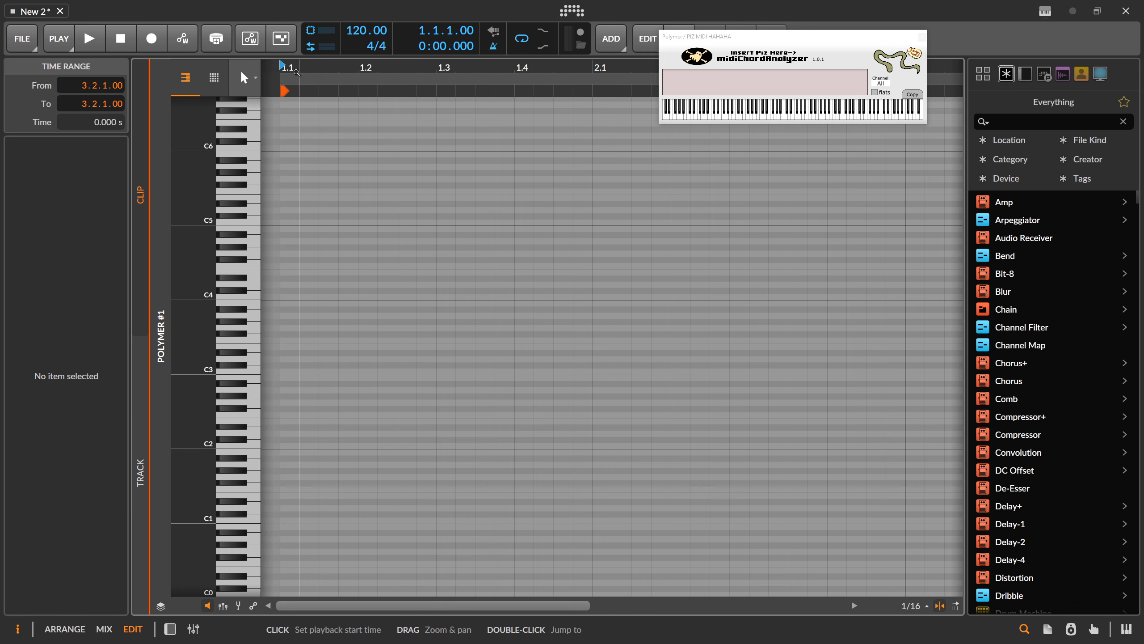
Step: Draw half-bar notes C3, E3, A3 and C4 at the start of the Polymer #1 clip
{"action": "left_click_drag", "start_coordinate": [201, 361], "coordinate": [232, 368]}
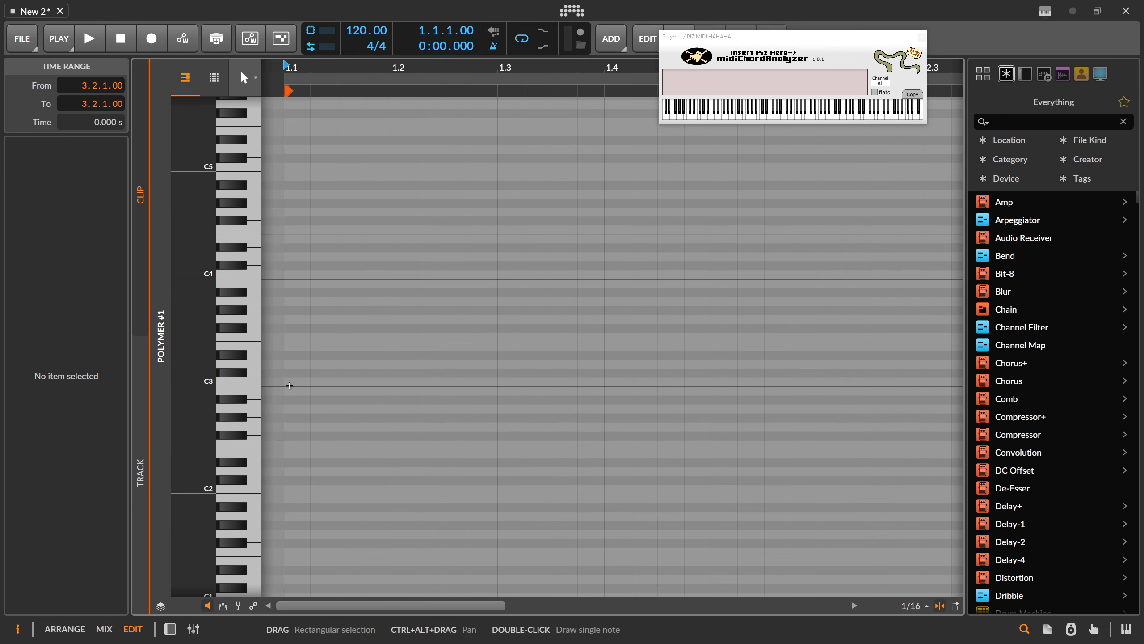
{"action": "double_click", "coordinate": [301, 381]}
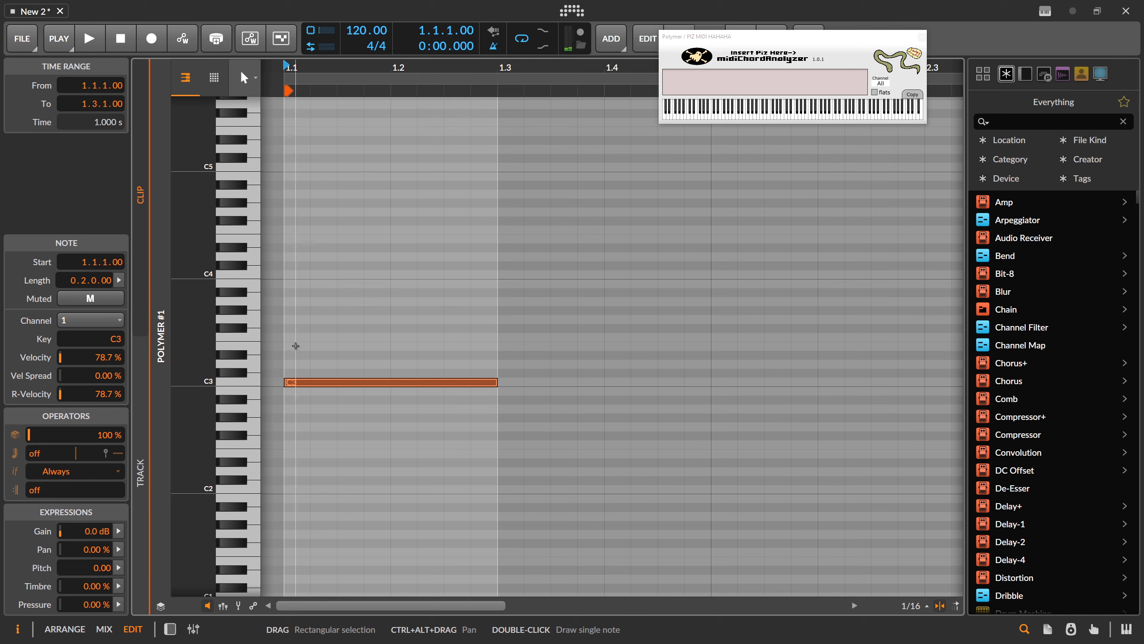
{"action": "double_click", "coordinate": [294, 346]}
{"action": "double_click", "coordinate": [292, 302]}
{"action": "double_click", "coordinate": [297, 274]}
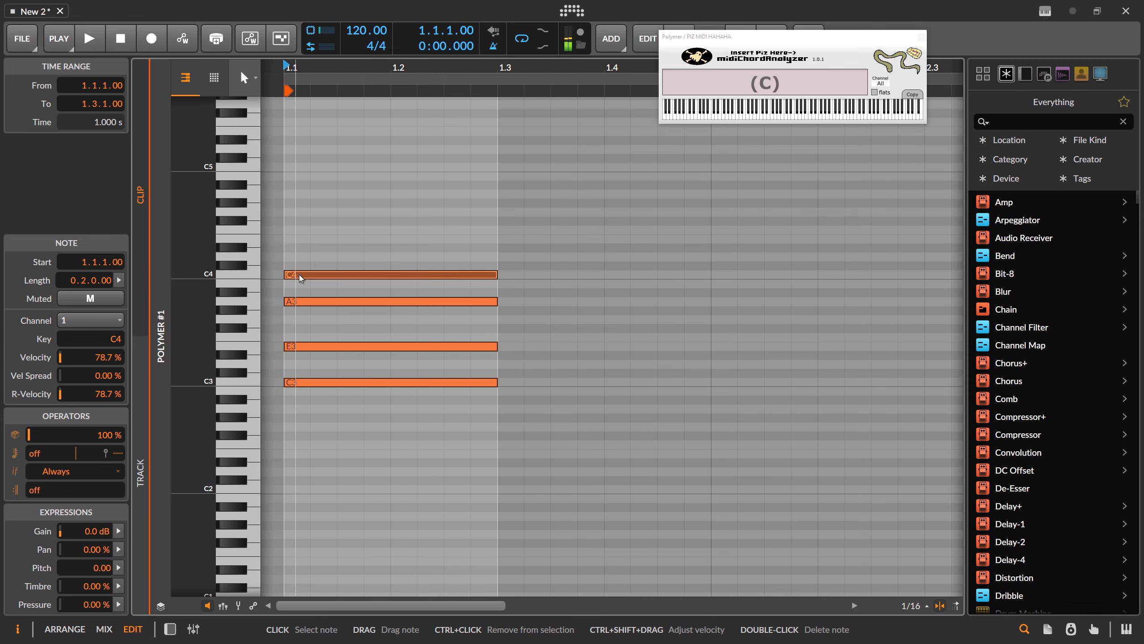
Step: Play the four-note chord and transpose all its notes down one octave
{"action": "key", "text": "space"}
{"action": "key", "text": "ctrl+a"}
{"action": "key", "text": "shift+Down"}
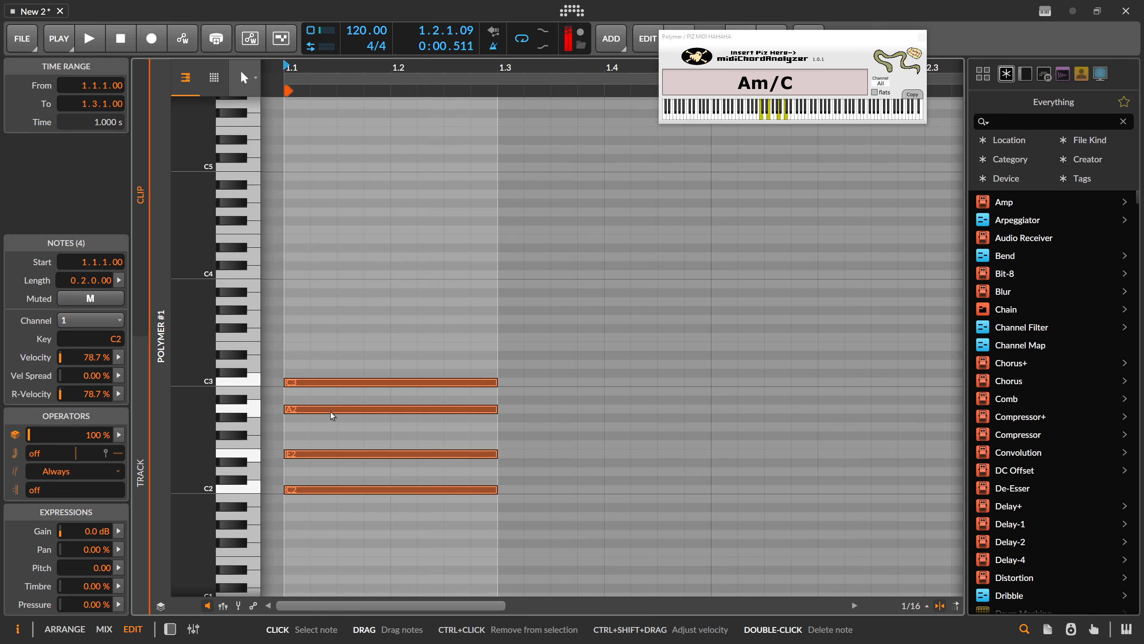
Step: Move the A2 note to G2 and the C3 note to B2, auditioning the chord after each change
{"action": "scroll", "coordinate": [310, 325], "scroll_direction": "down", "scroll_amount": 2}
{"action": "left_click", "coordinate": [308, 297]}
{"action": "left_click_drag", "start_coordinate": [307, 297], "coordinate": [310, 314]}
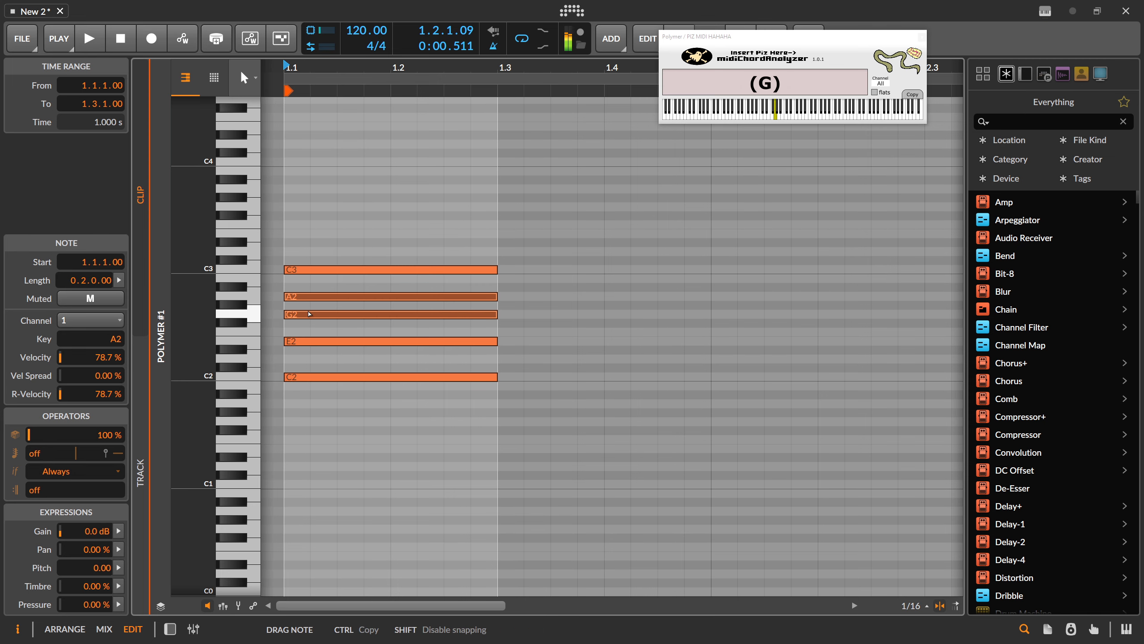
{"action": "key", "text": "space"}
{"action": "left_click", "coordinate": [310, 269]}
{"action": "left_click_drag", "start_coordinate": [310, 269], "coordinate": [310, 279]}
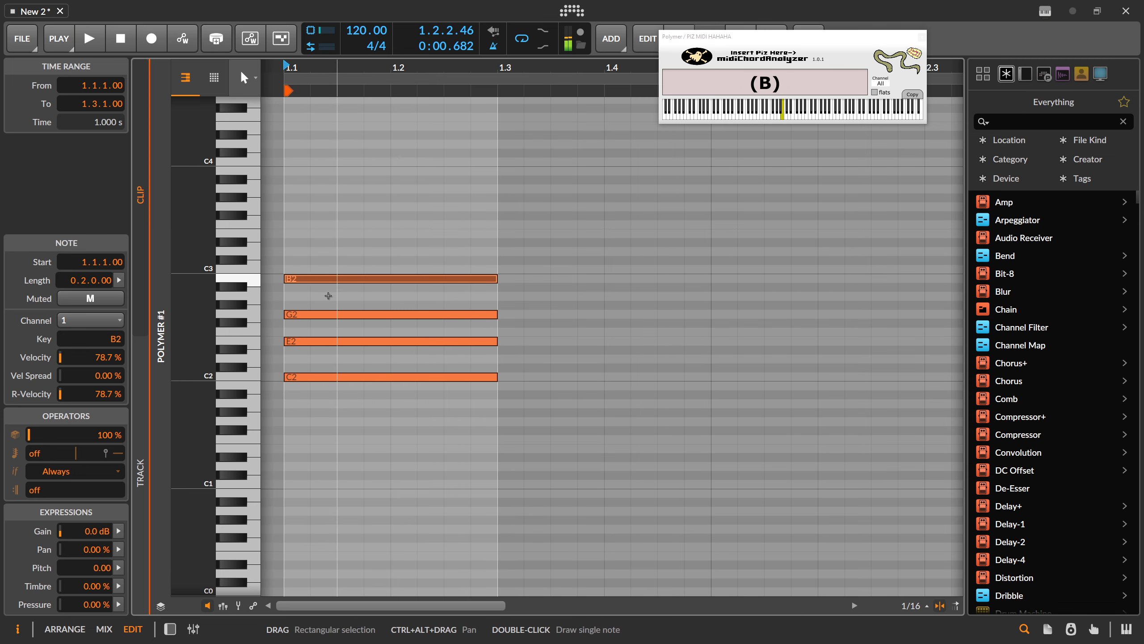
{"action": "key", "text": "space"}
Step: Duplicate the chord's C2 root note to C1 and C0, and play the result
{"action": "left_click", "coordinate": [299, 415]}
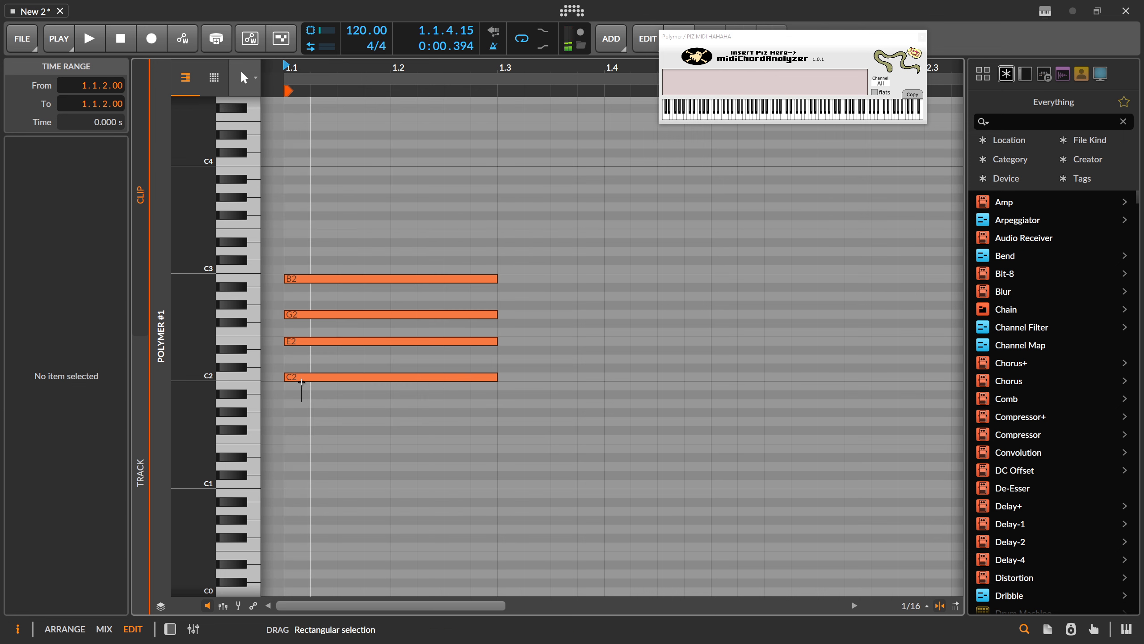
{"action": "left_click_drag", "start_coordinate": [293, 377], "coordinate": [293, 487]}
{"action": "scroll", "coordinate": [306, 472], "scroll_direction": "down", "scroll_amount": 3}
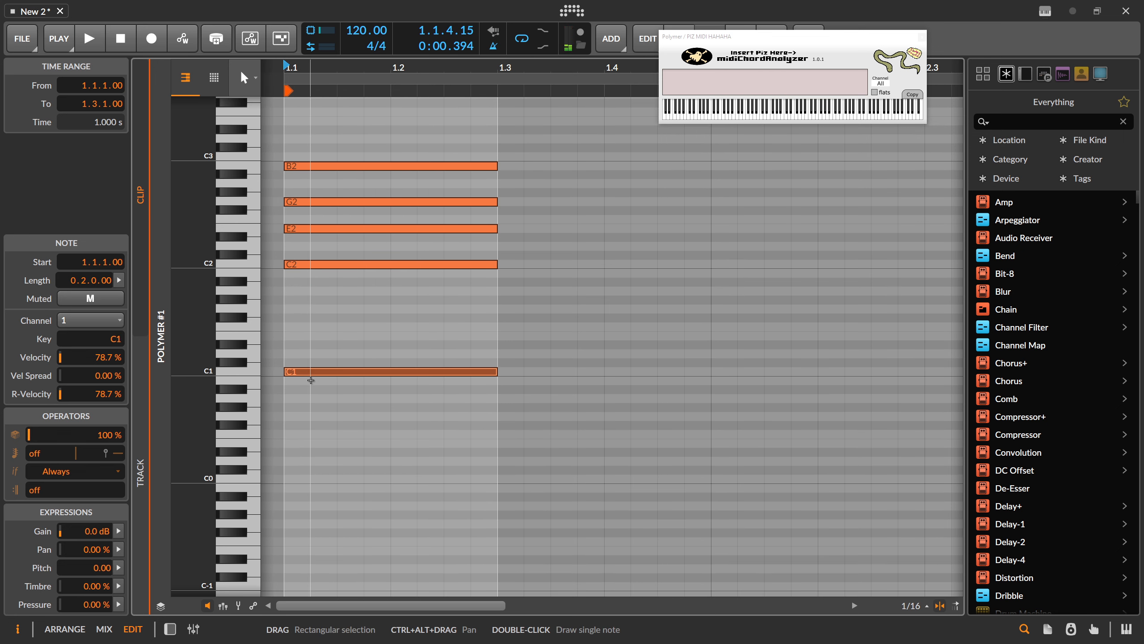
{"action": "left_click_drag", "start_coordinate": [306, 374], "coordinate": [299, 479]}
{"action": "key", "text": "space"}
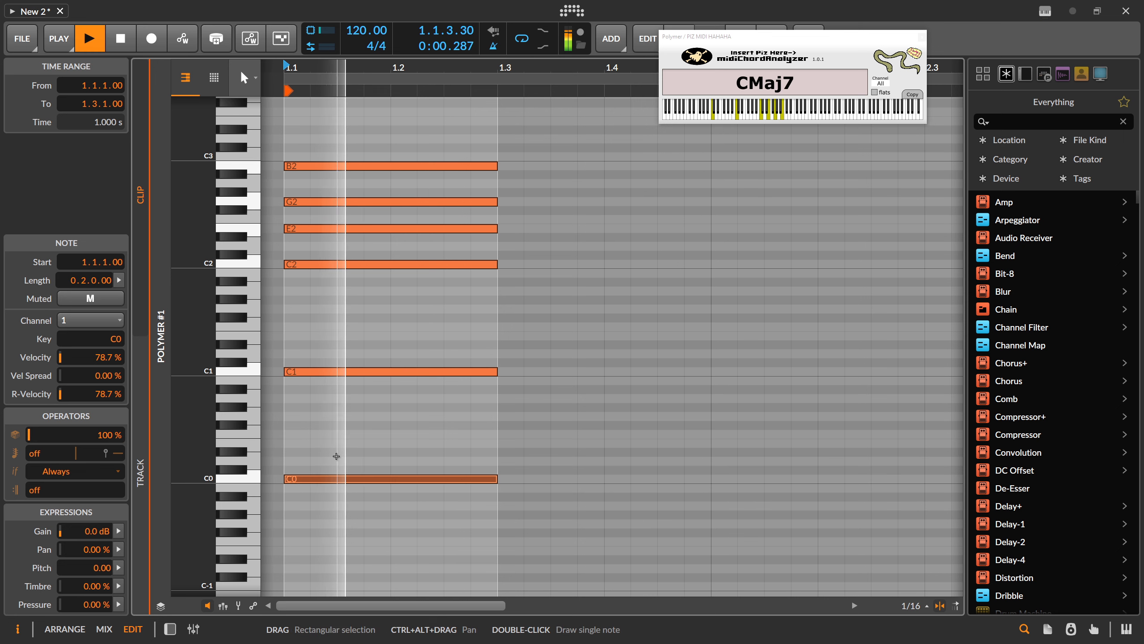
Step: Shorten all six chord notes to a length of 0.1.2.00 and duplicate the chord directly behind itself
{"action": "left_click_drag", "start_coordinate": [434, 129], "coordinate": [413, 517]}
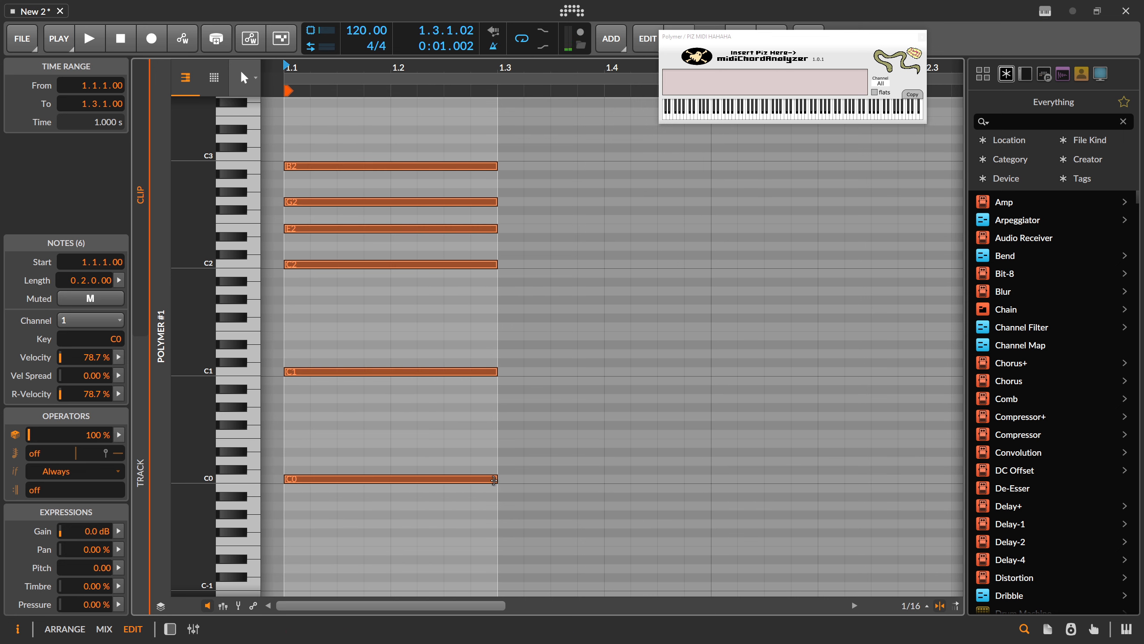
{"action": "left_click_drag", "start_coordinate": [494, 479], "coordinate": [439, 480]}
{"action": "key", "text": "ctrl+d"}
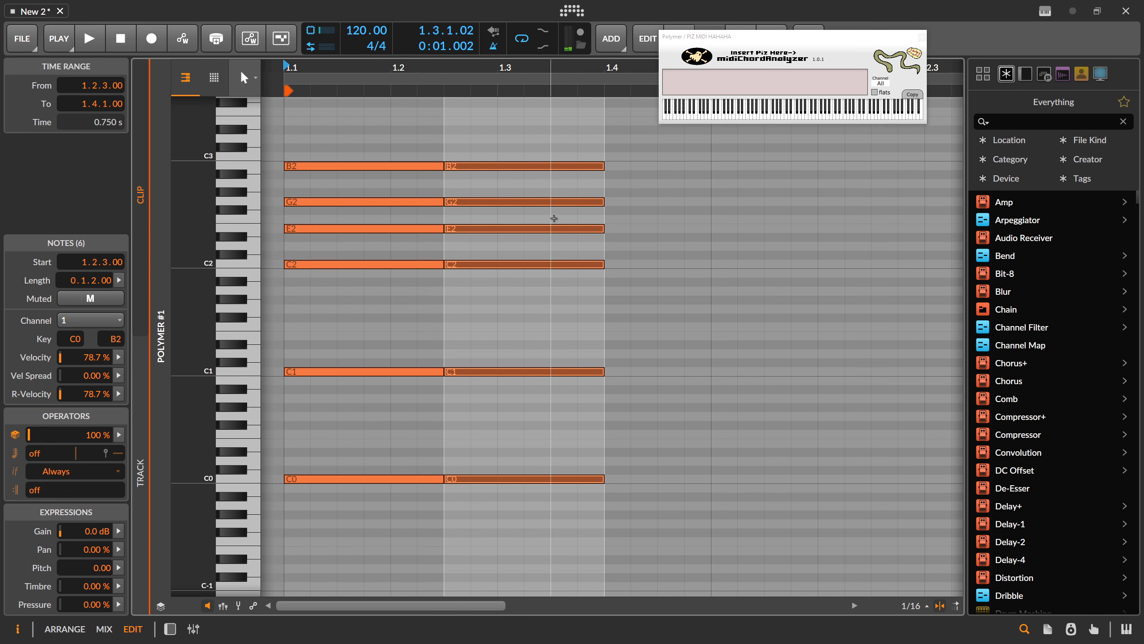
Step: Shorten the second chord's notes to 0.1.0.00, duplicate both chords behind themselves, and play the pattern
{"action": "left_click_drag", "start_coordinate": [603, 479], "coordinate": [529, 147]}
{"action": "left_click", "coordinate": [543, 499]}
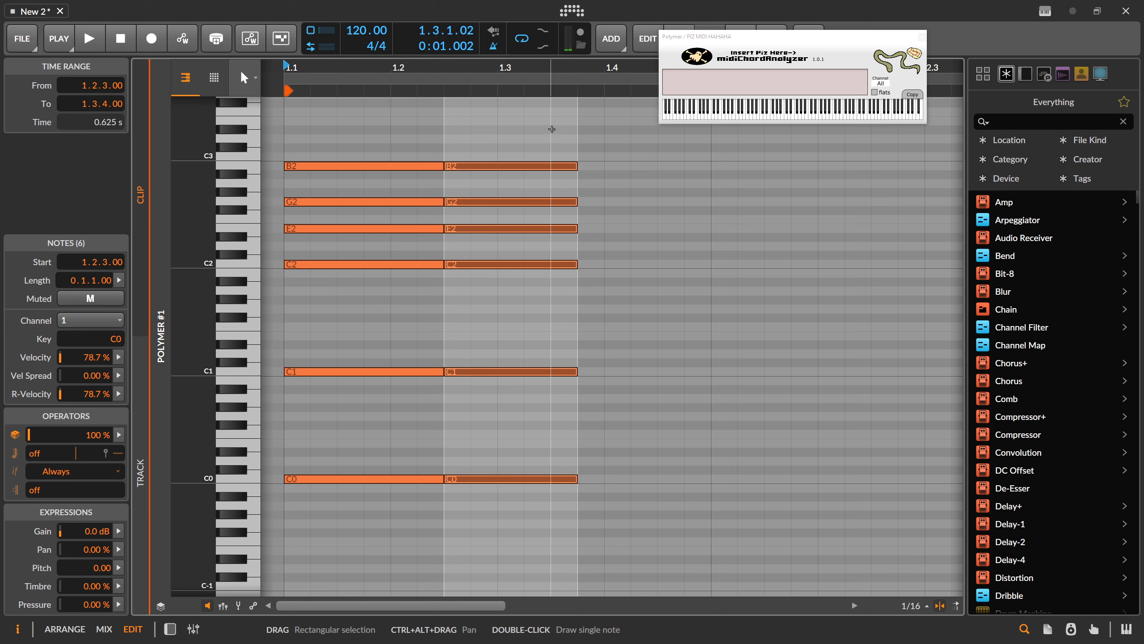
{"action": "left_click_drag", "start_coordinate": [516, 68], "coordinate": [455, 482]}
{"action": "left_click", "coordinate": [457, 155]}
{"action": "left_click_drag", "start_coordinate": [447, 506], "coordinate": [366, 139]}
{"action": "key", "text": "ctrl+d"}
{"action": "key", "text": "space"}
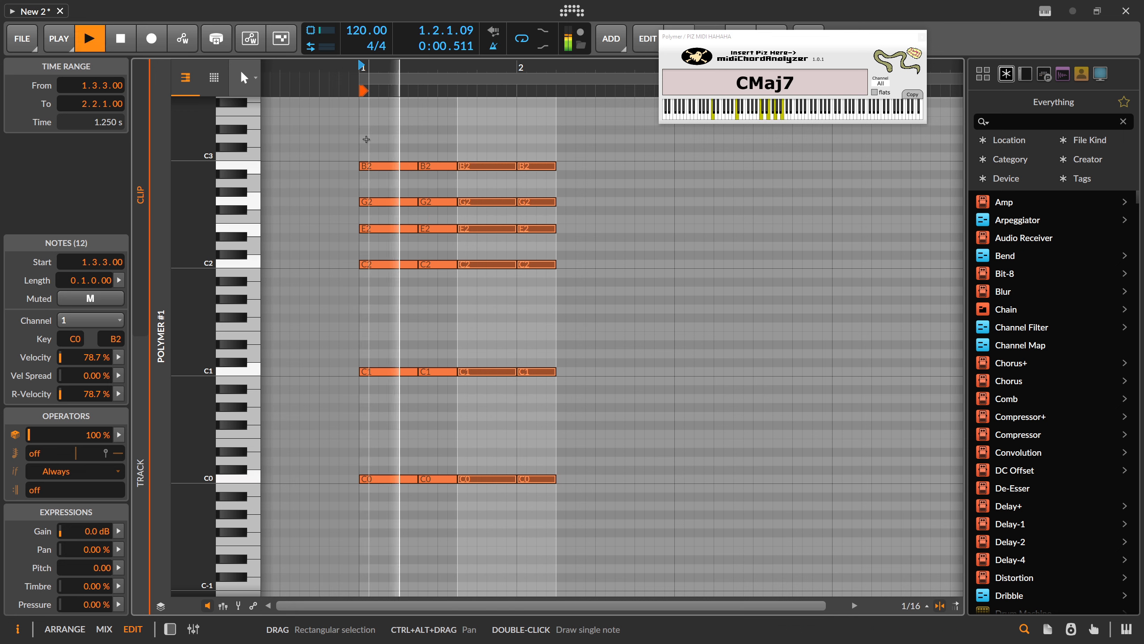
Step: Stop playback, trim the chord pattern to one bar, and repeat that bar until the notes fill four bars
{"action": "key", "text": "space"}
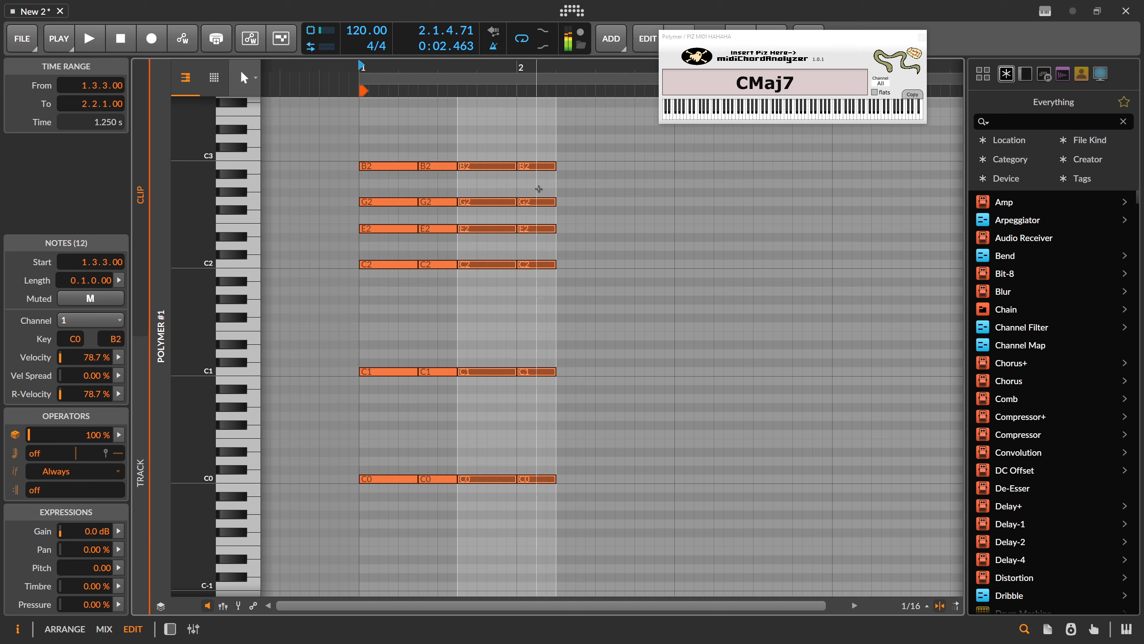
{"action": "left_click_drag", "start_coordinate": [524, 145], "coordinate": [375, 150]}
{"action": "key", "text": "Delete"}
{"action": "key", "text": "ctrl+d"}
{"action": "left_click_drag", "start_coordinate": [445, 66], "coordinate": [338, 66]}
{"action": "key", "text": "ctrl+d"}
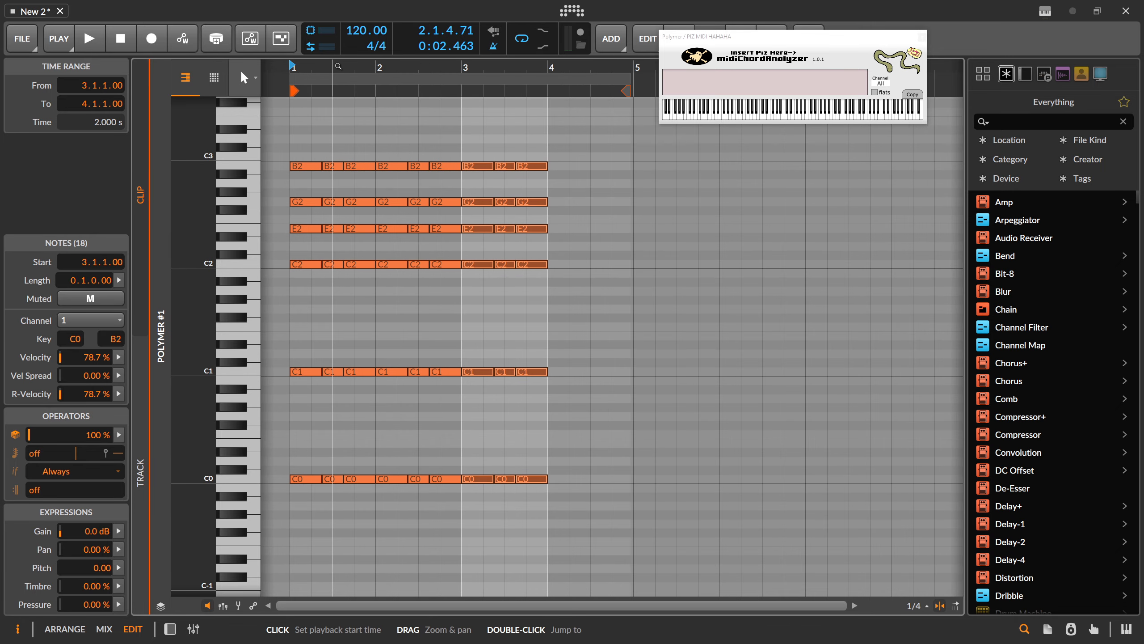
{"action": "key", "text": "ctrl+d"}
Step: Return to the arrangement, extend the Polymer #1 clip to four full bars, and play it in the loop
{"action": "key", "text": "alt+1"}
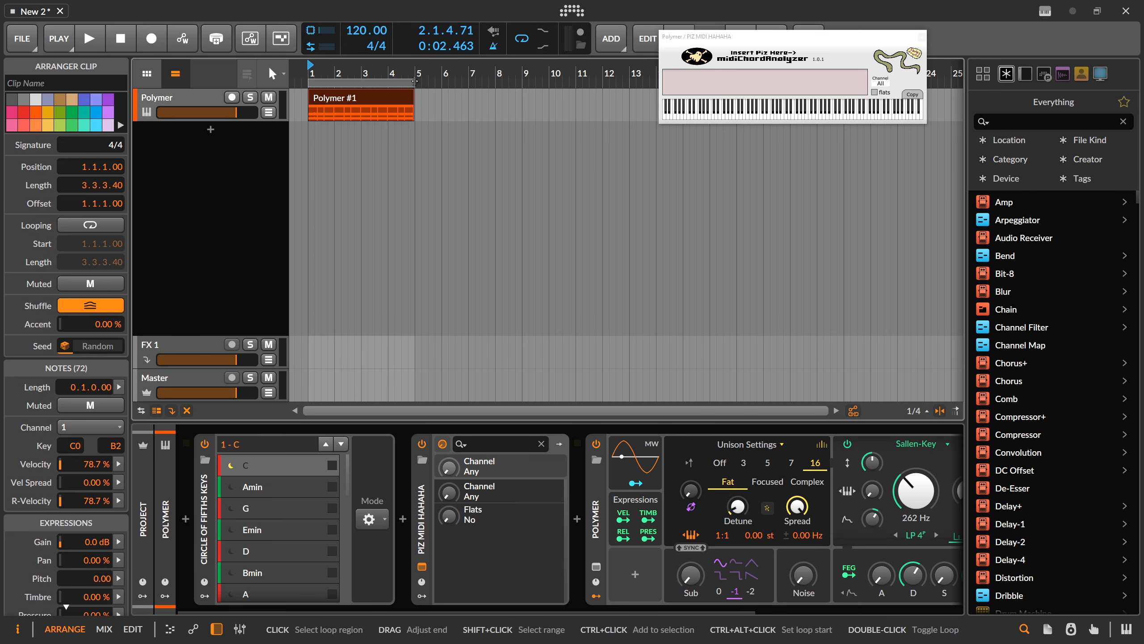
{"action": "mouse_move", "coordinate": [413, 84]}
{"action": "left_mouse_down"}
{"action": "mouse_move", "coordinate": [442, 85]}
{"action": "mouse_move", "coordinate": [410, 90]}
{"action": "mouse_move", "coordinate": [409, 103]}
{"action": "left_mouse_up"}
{"action": "key", "text": "space"}
Step: Set Polymer's voice level to -7.5 dB, adjust its filter envelope release, and set the filter cutoff to 429 Hz
{"action": "left_click_drag", "start_coordinate": [521, 610], "coordinate": [750, 606]}
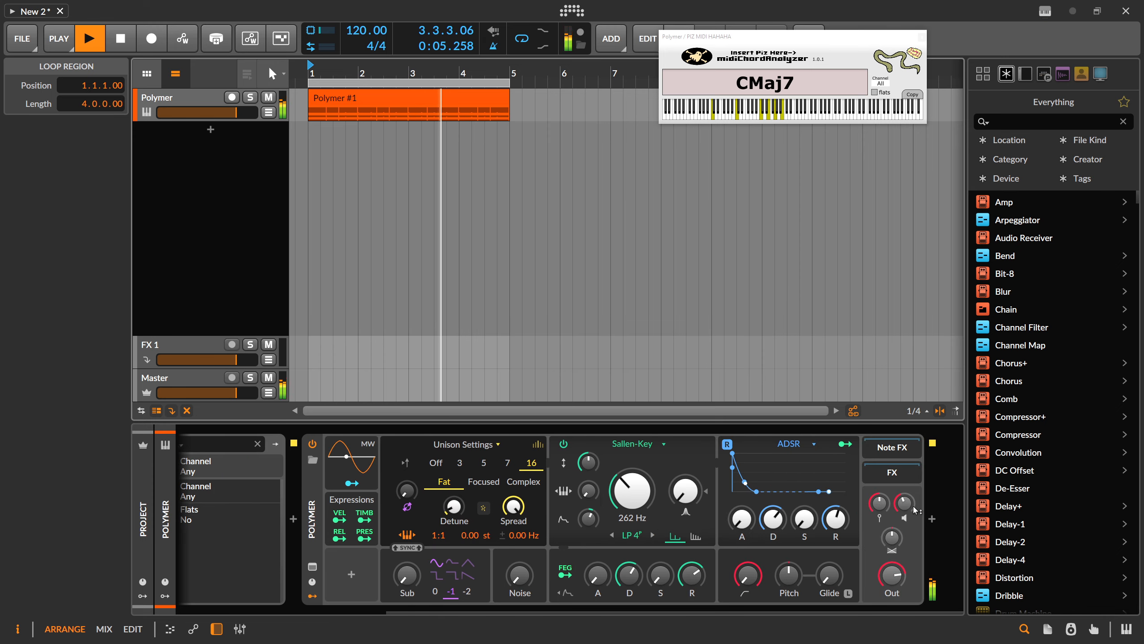
{"action": "left_click_drag", "start_coordinate": [905, 504], "coordinate": [905, 517]}
{"action": "left_click_drag", "start_coordinate": [589, 519], "coordinate": [634, 488]}
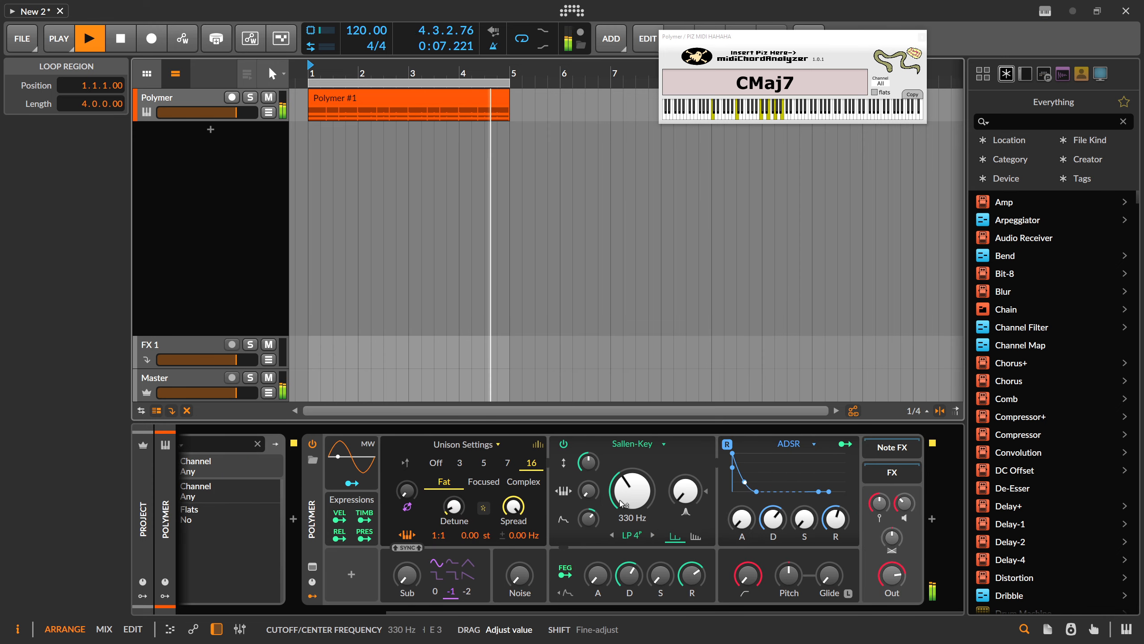
{"action": "left_click_drag", "start_coordinate": [630, 576], "coordinate": [692, 573]}
{"action": "left_click_drag", "start_coordinate": [645, 496], "coordinate": [645, 486]}
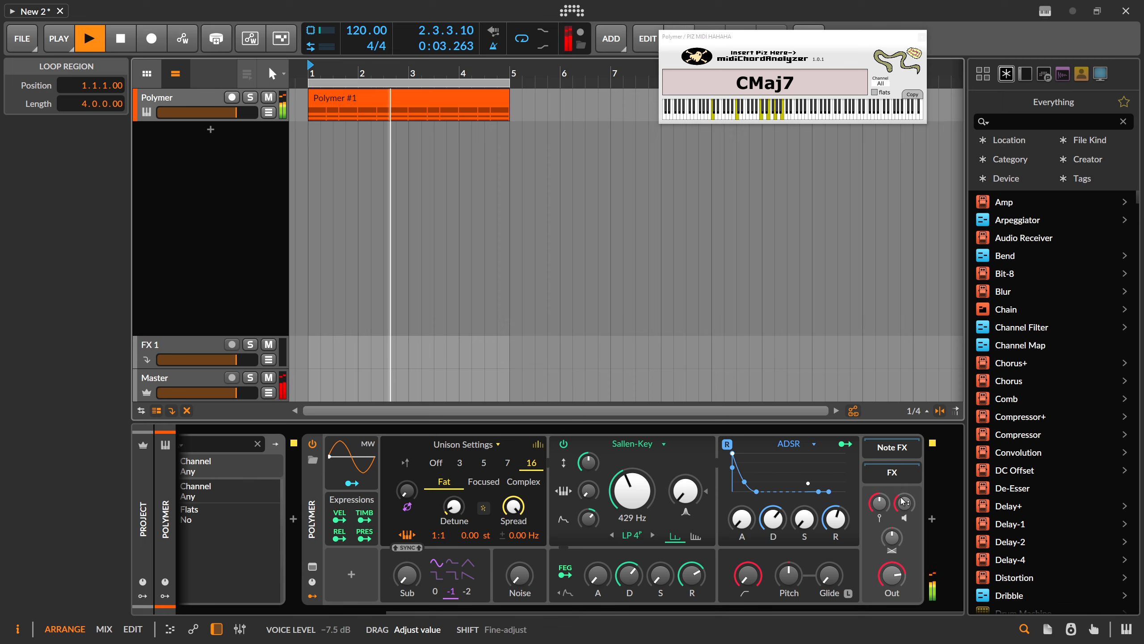
Step: Insert a Convolution reverb after Polymer and set Polymer's filter cutoff to 319 Hz
{"action": "left_click", "coordinate": [931, 519]}
{"action": "type", "text": "convo"}
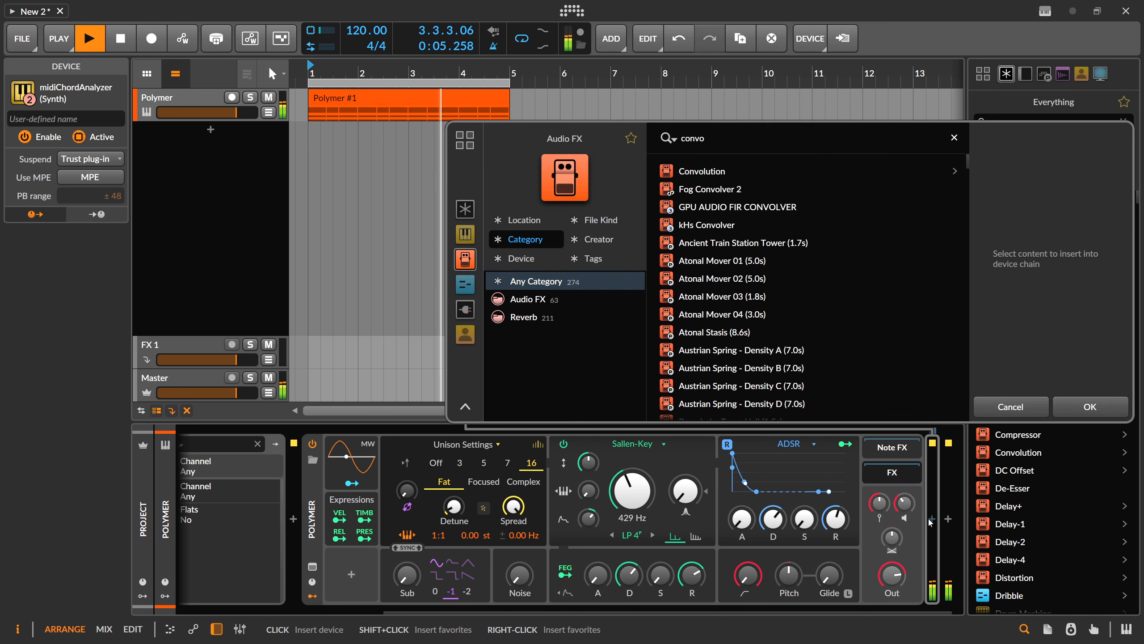
{"action": "key", "text": "Down"}
{"action": "key", "text": "Return"}
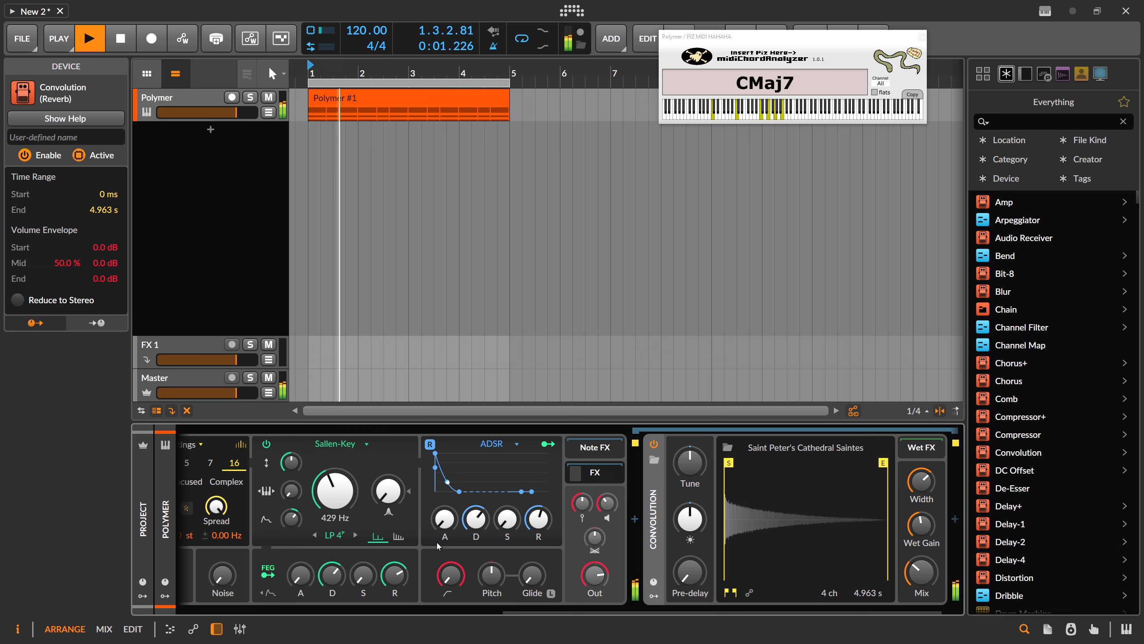
{"action": "mouse_move", "coordinate": [335, 491]}
{"action": "left_mouse_down"}
{"action": "mouse_move", "coordinate": [335, 480]}
{"action": "mouse_move", "coordinate": [335, 497]}
{"action": "left_mouse_up"}
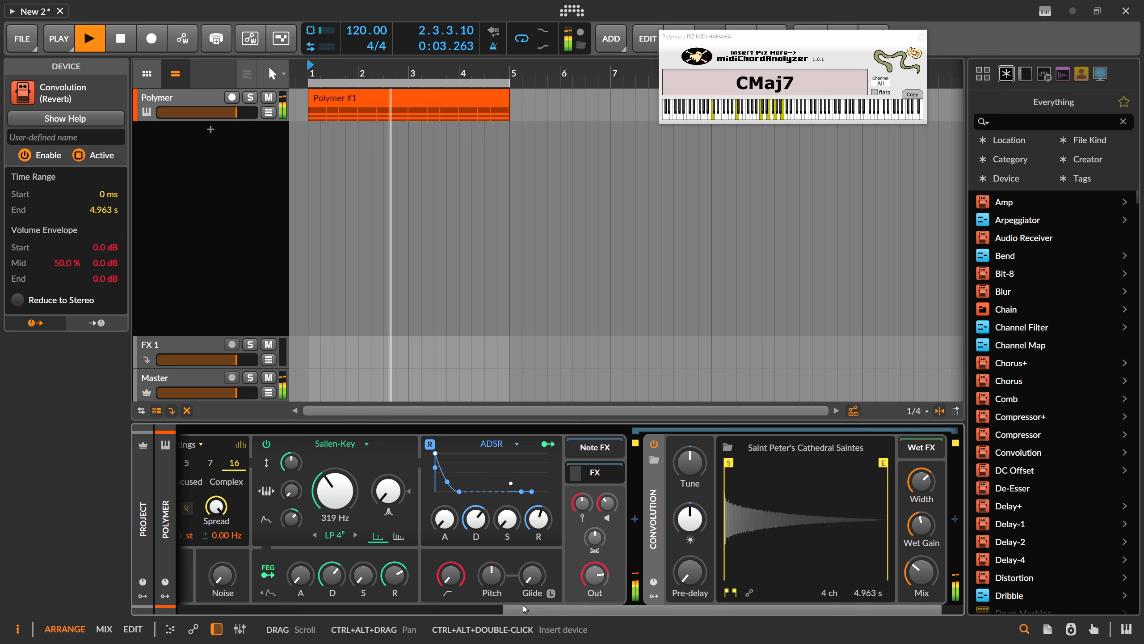
Step: Audition the Circle Of Fifths Keys layers G, Bmin, G, C, Emin and A in turn during playback
{"action": "left_click", "coordinate": [474, 612]}
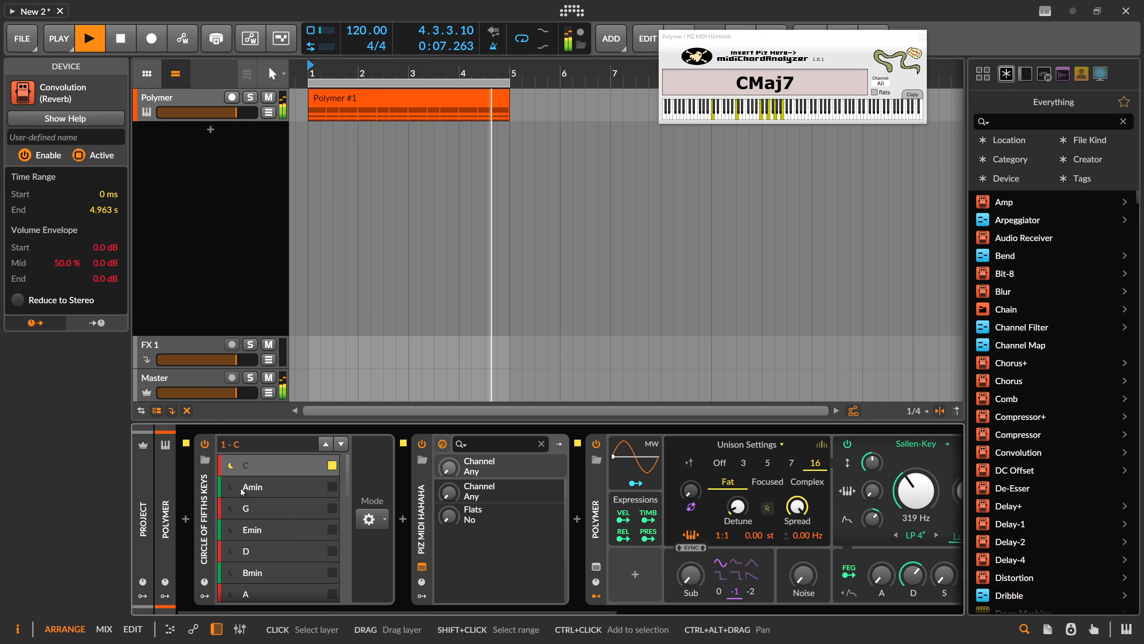
{"action": "left_click", "coordinate": [231, 508]}
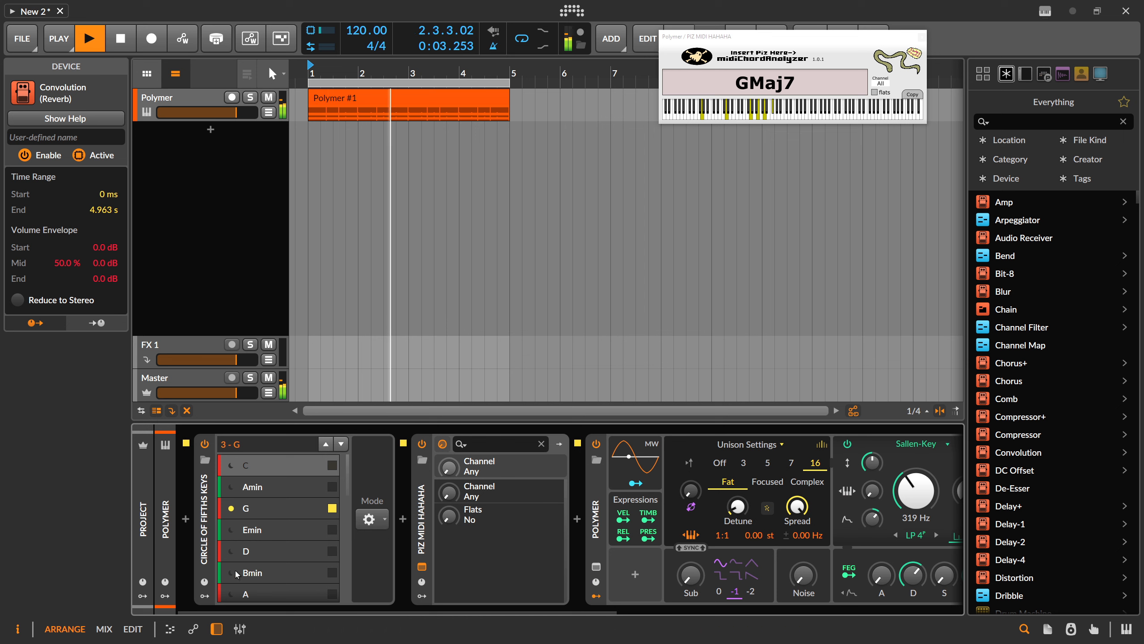
{"action": "left_click", "coordinate": [271, 573]}
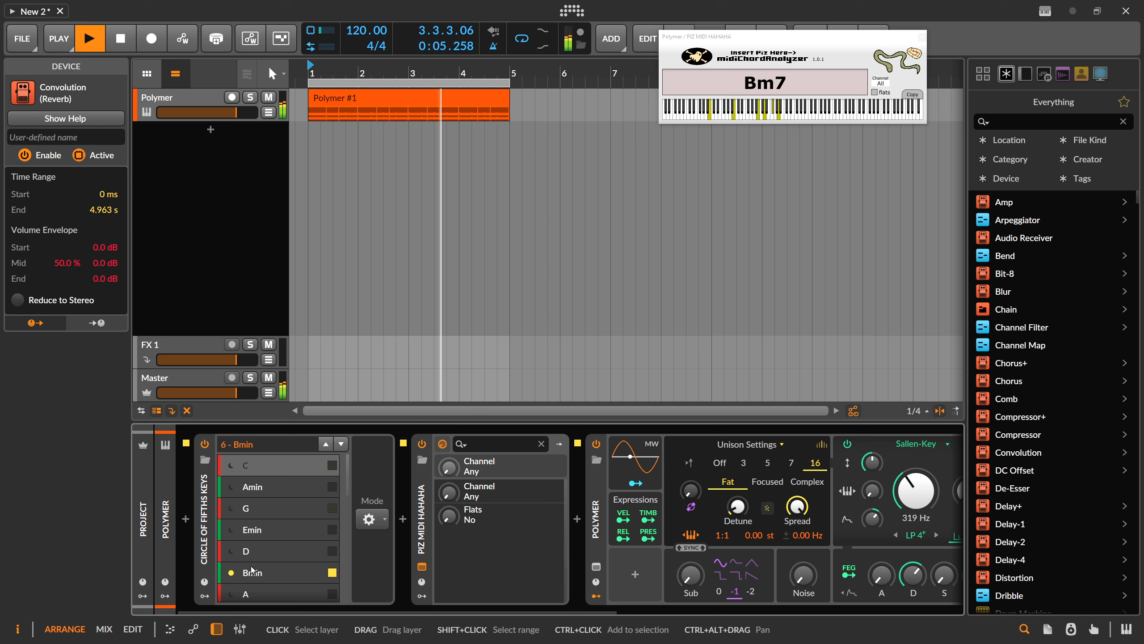
{"action": "left_click", "coordinate": [231, 509]}
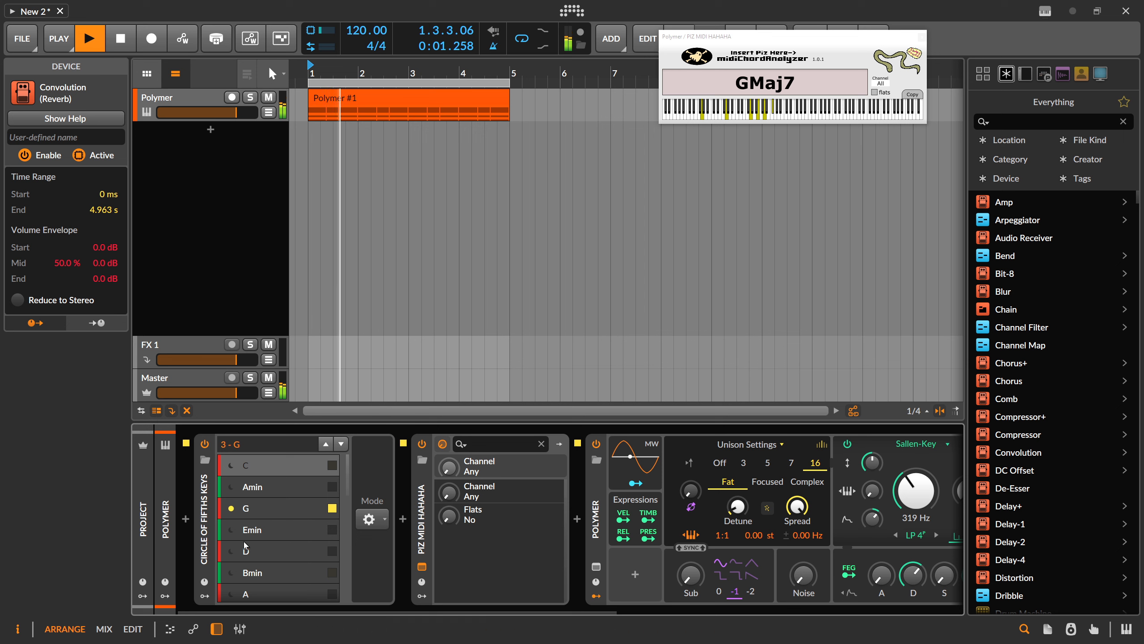
{"action": "left_click", "coordinate": [231, 472]}
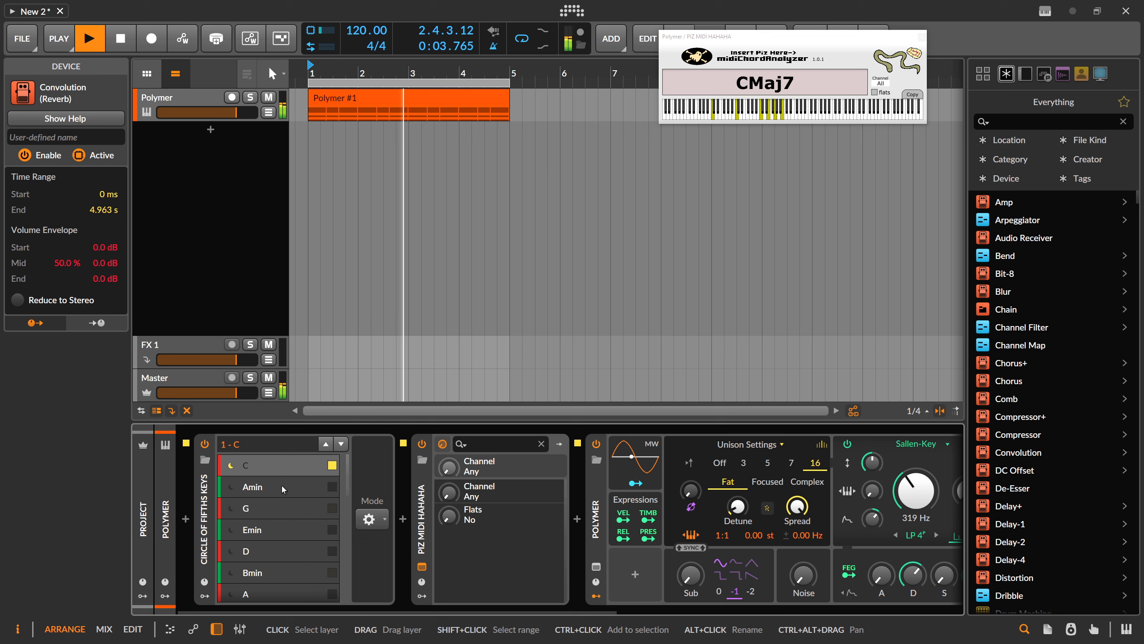
{"action": "left_click", "coordinate": [232, 543]}
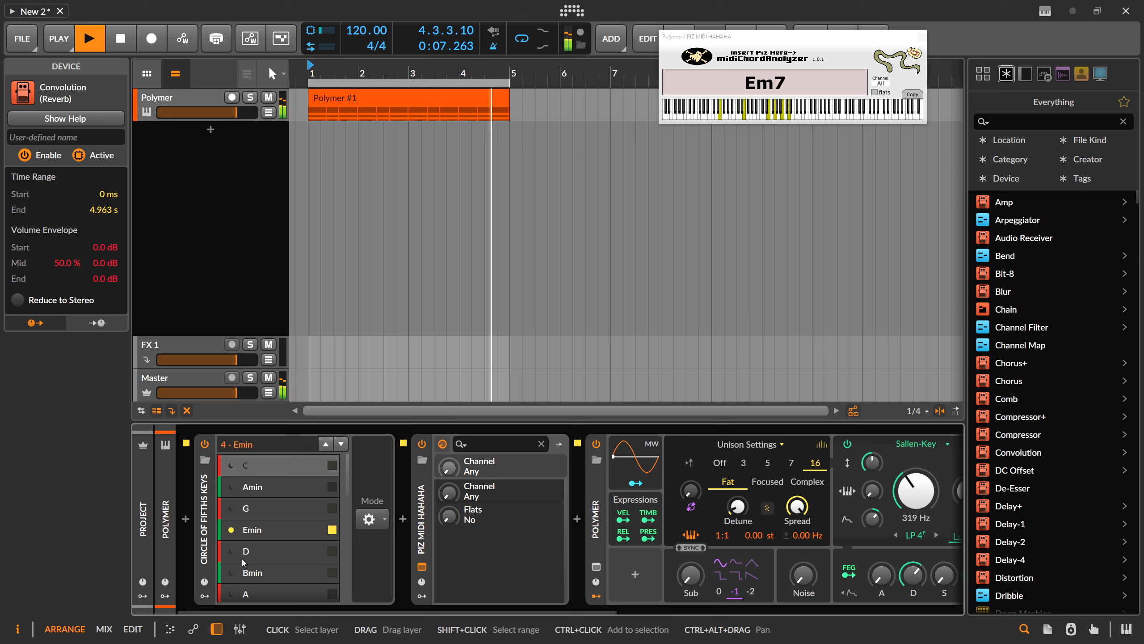
{"action": "left_click", "coordinate": [231, 595]}
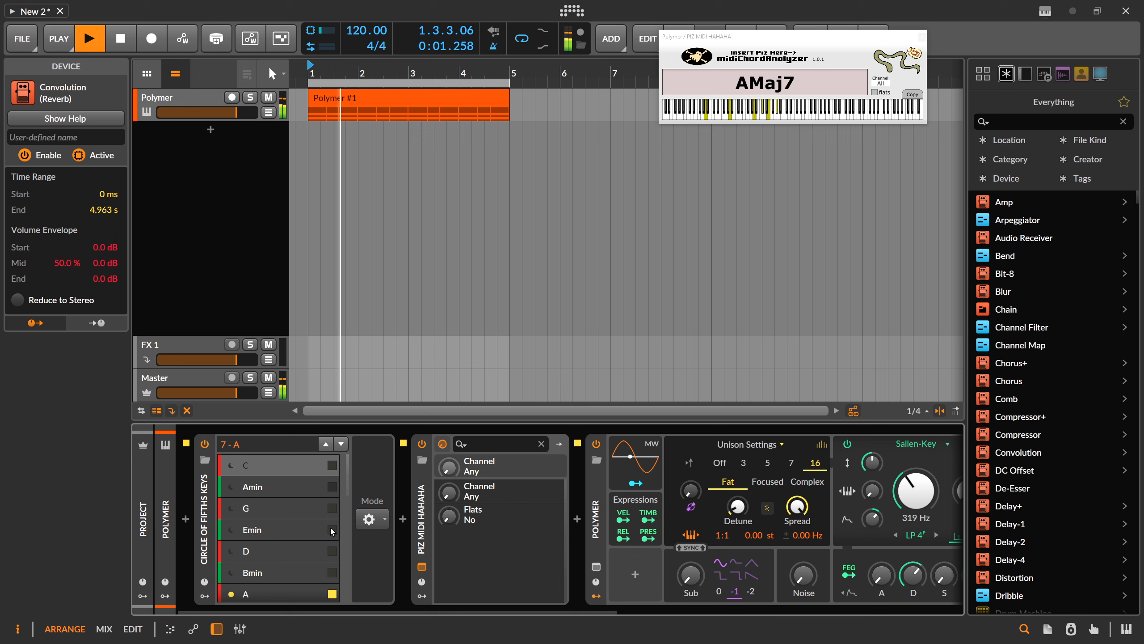
Step: Audition the F, A#, D# and A# layers of Circle Of Fifths Keys, and stop playback
{"action": "scroll", "coordinate": [279, 541], "scroll_direction": "down", "scroll_amount": 5}
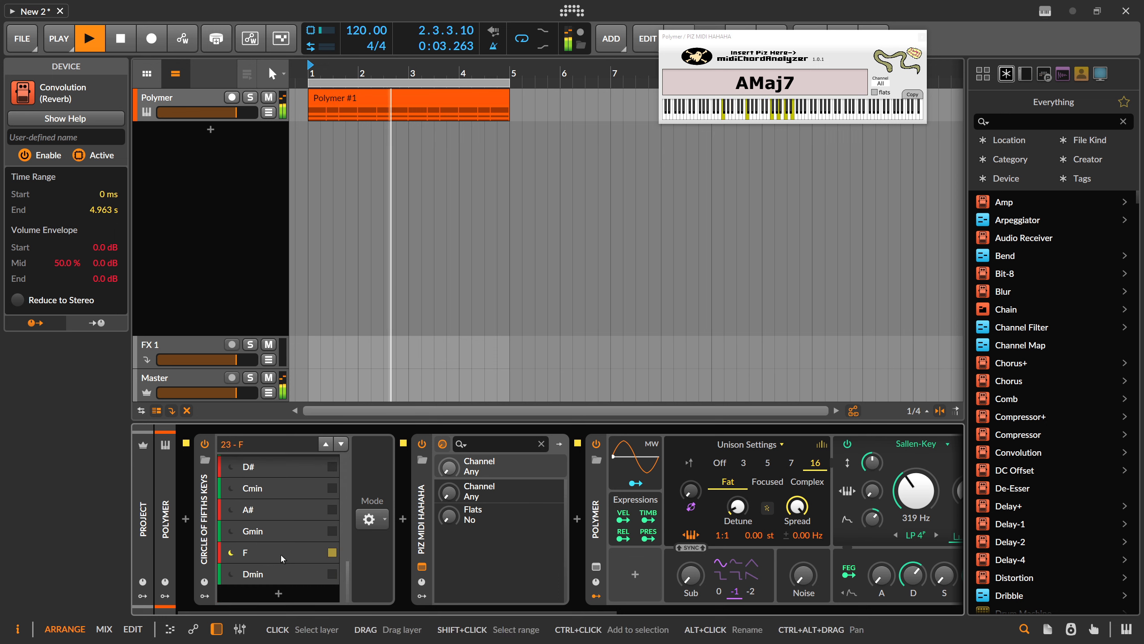
{"action": "left_click", "coordinate": [255, 552]}
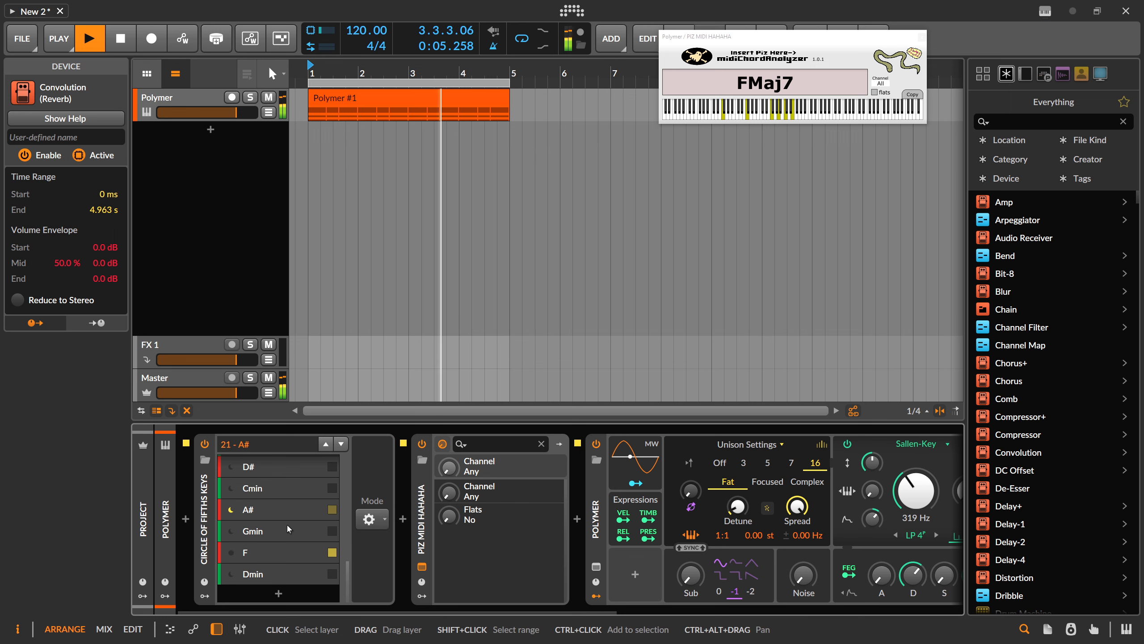
{"action": "left_click", "coordinate": [249, 509]}
{"action": "left_click", "coordinate": [232, 468]}
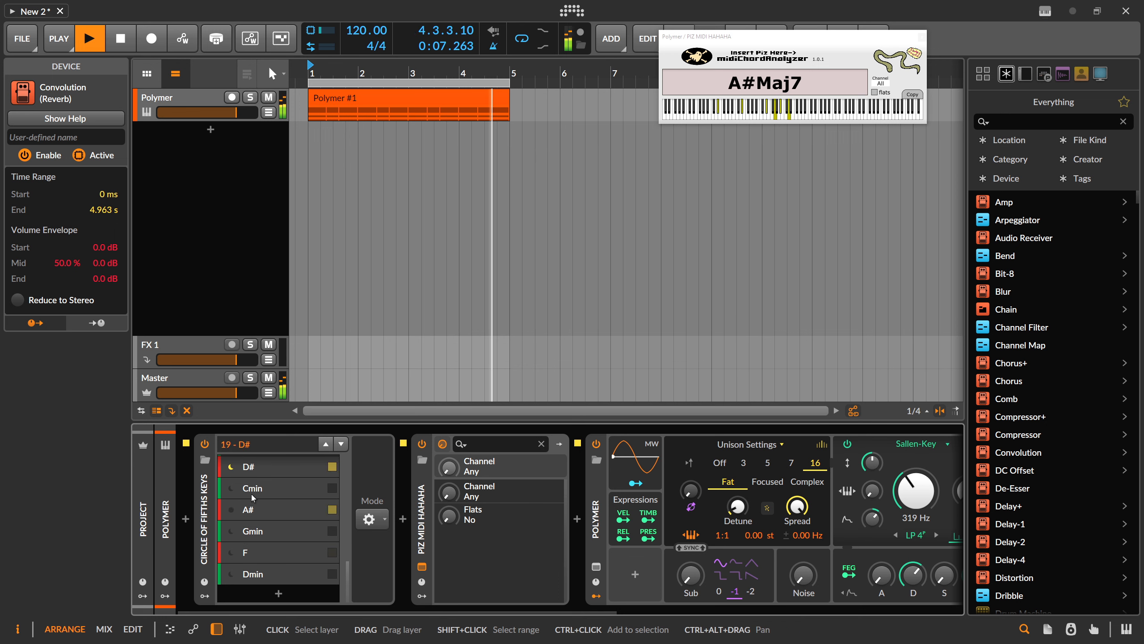
{"action": "scroll", "coordinate": [249, 505], "scroll_direction": "up", "scroll_amount": 1}
{"action": "scroll", "coordinate": [250, 508], "scroll_direction": "down", "scroll_amount": 1}
{"action": "left_click", "coordinate": [249, 508]}
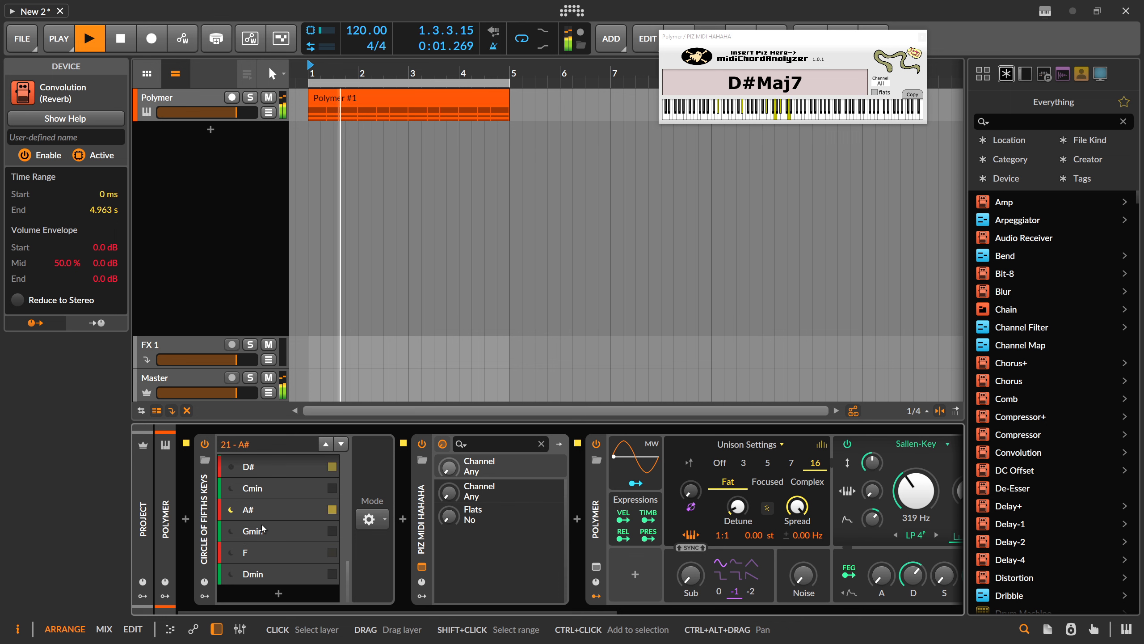
{"action": "key", "text": "space"}
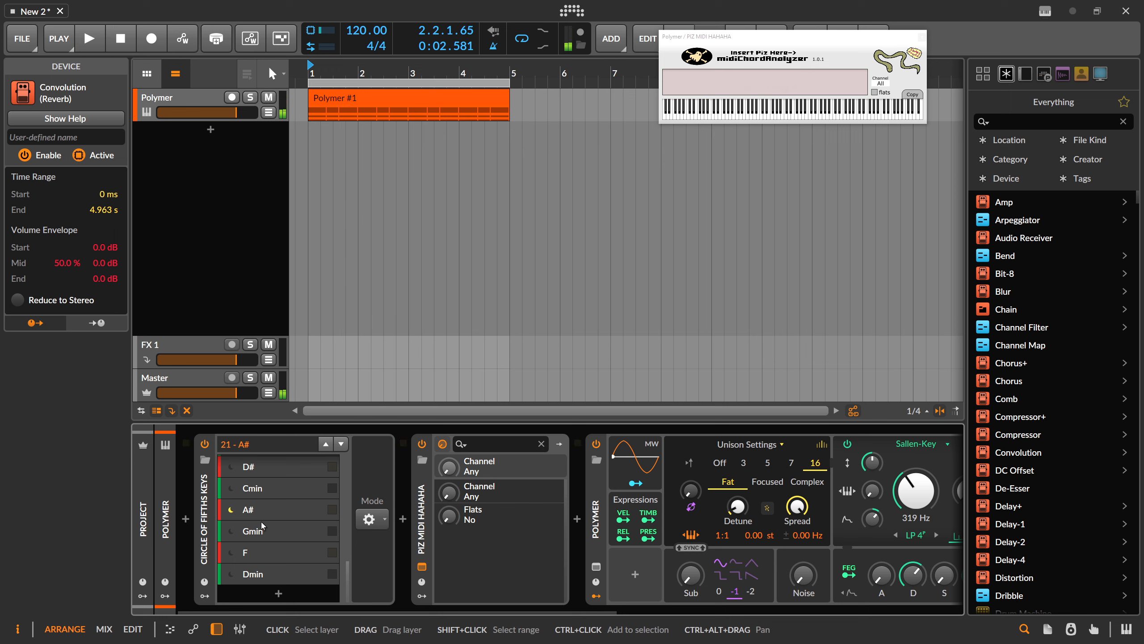
Step: Make D#min the active layer in Circle Of Fifths Keys and select that layer
{"action": "scroll", "coordinate": [263, 525], "scroll_direction": "up", "scroll_amount": 2}
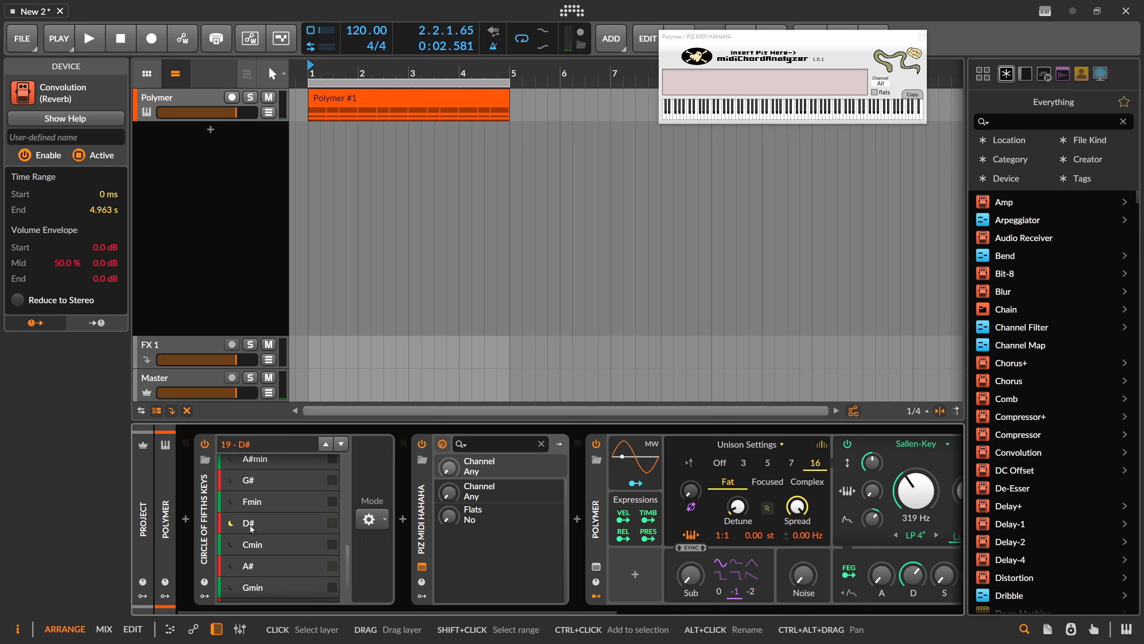
{"action": "scroll", "coordinate": [251, 525], "scroll_direction": "up", "scroll_amount": 4}
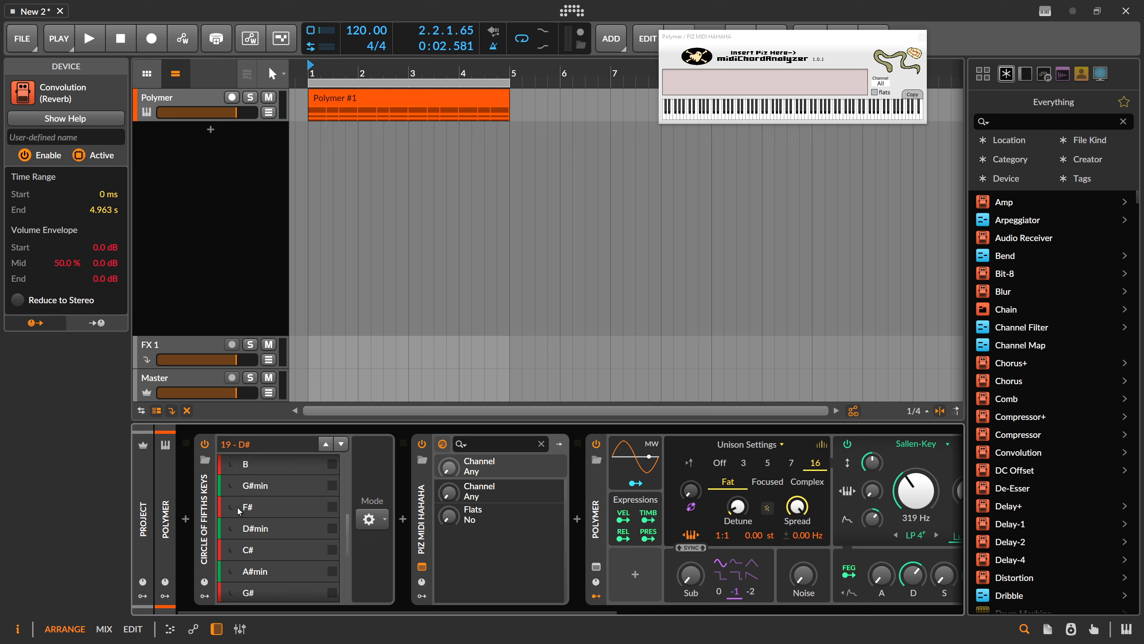
{"action": "scroll", "coordinate": [262, 519], "scroll_direction": "down", "scroll_amount": 2}
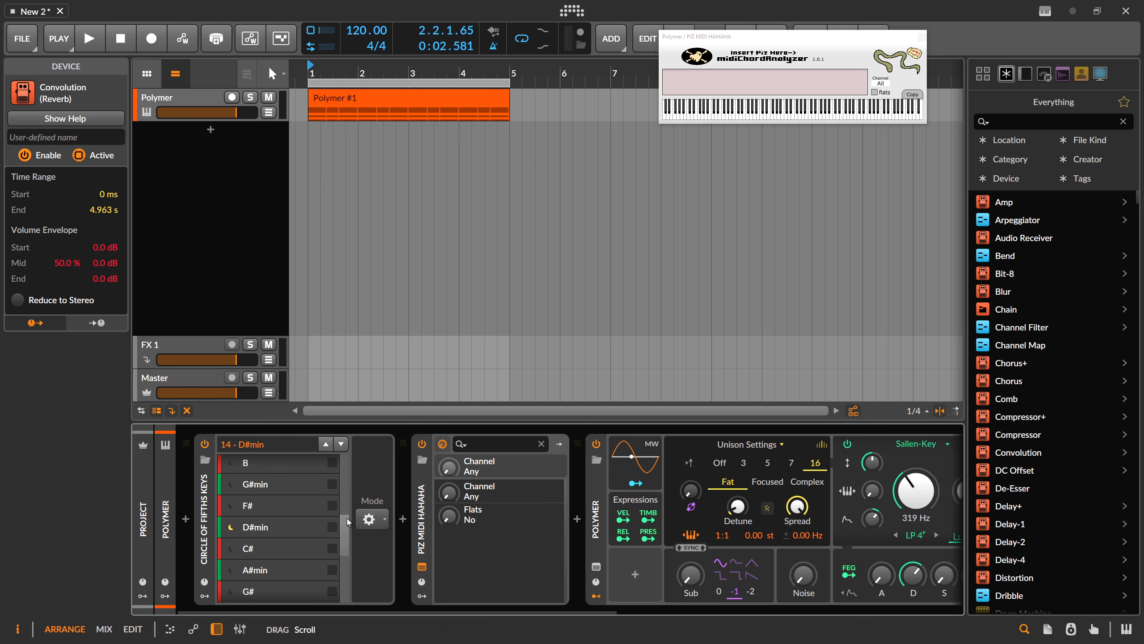
{"action": "left_click", "coordinate": [262, 492]}
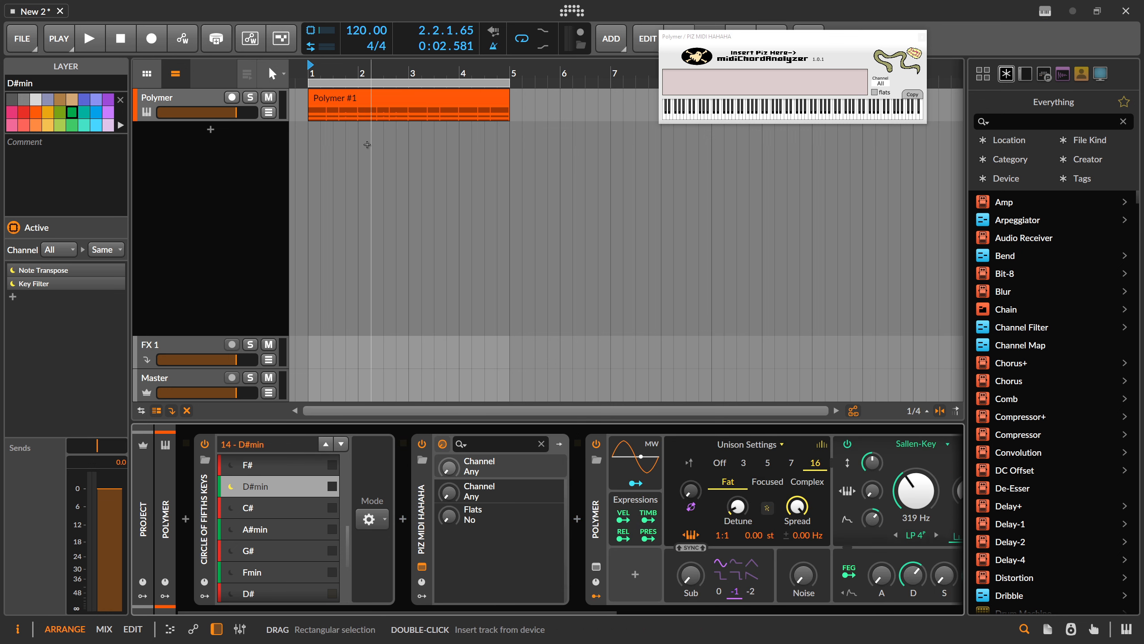
Step: Show the Polymer track's automation lane and enable arranger automation writing
{"action": "left_click", "coordinate": [269, 112]}
{"action": "left_click", "coordinate": [218, 138]}
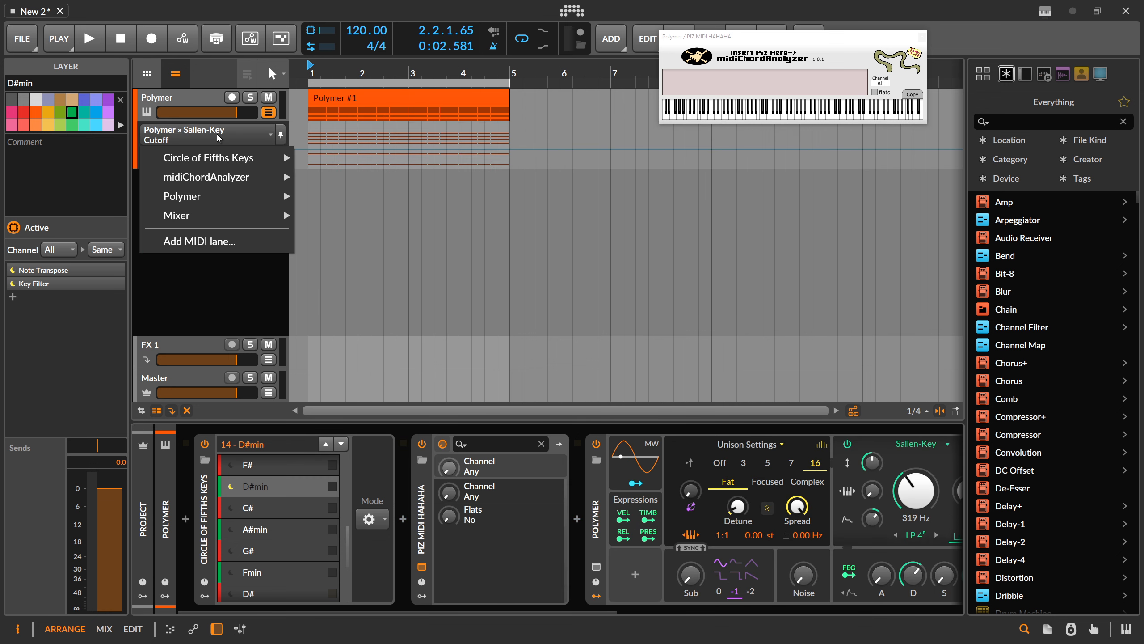
{"action": "left_click", "coordinate": [218, 136]}
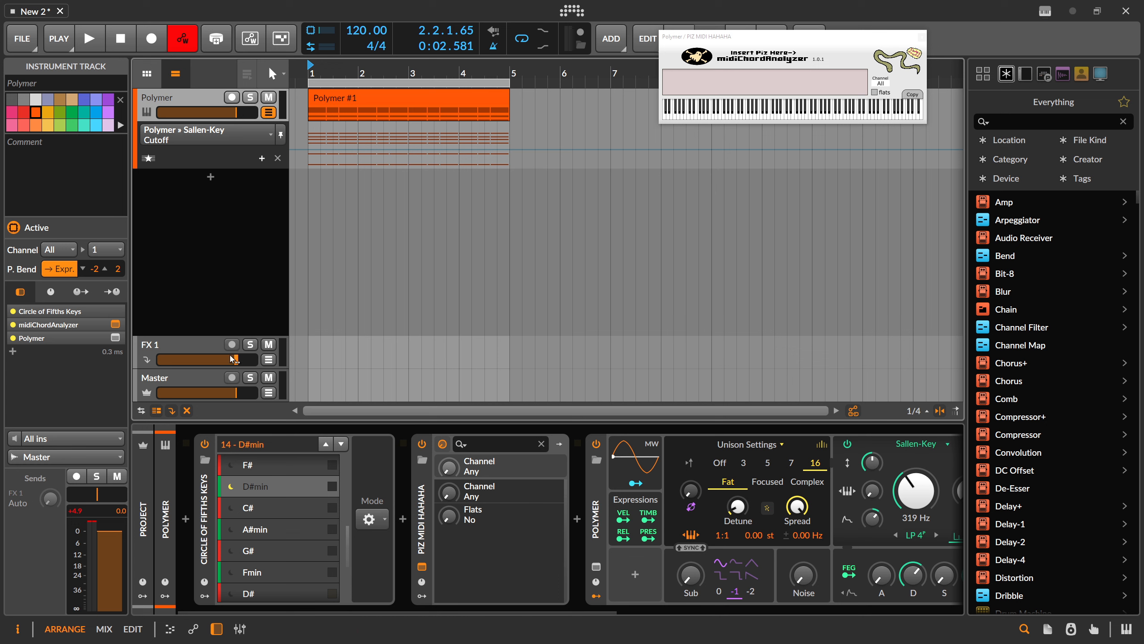
Step: Record the active layer switching from D#min to A#min, Fmin and C# during playback, and stop
{"action": "left_click", "coordinate": [90, 38]}
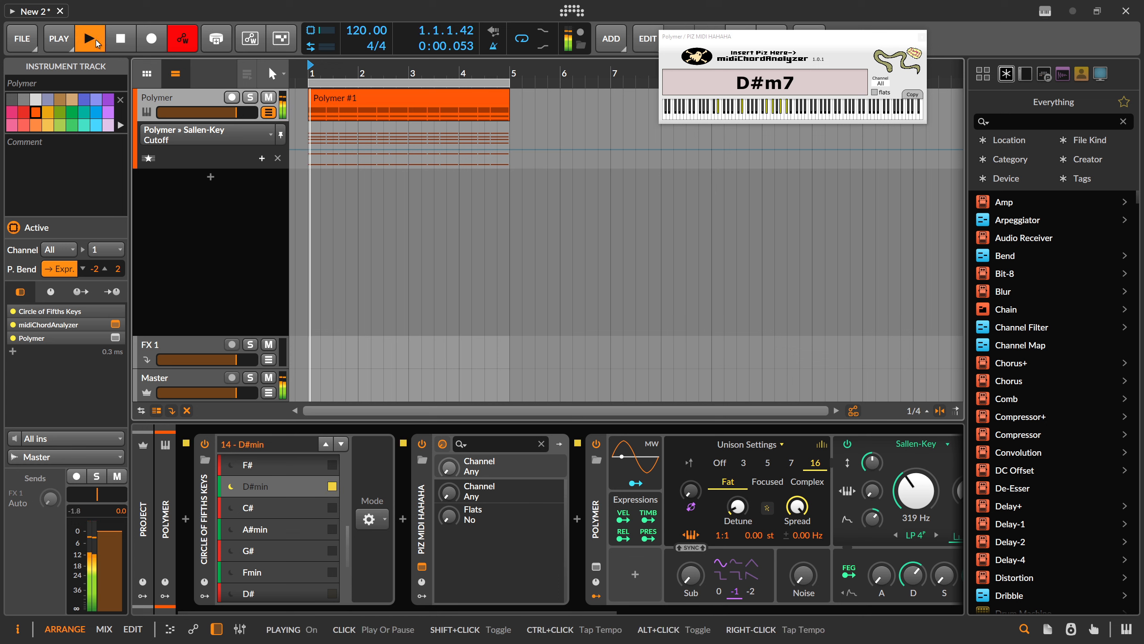
{"action": "left_click", "coordinate": [232, 530]}
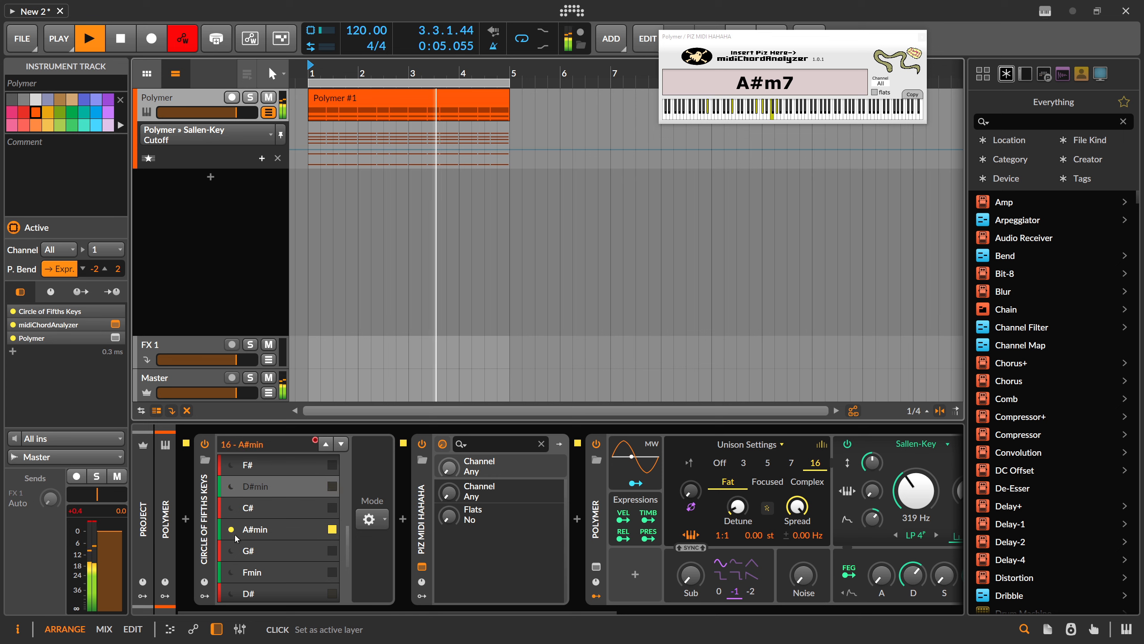
{"action": "left_click", "coordinate": [232, 572]}
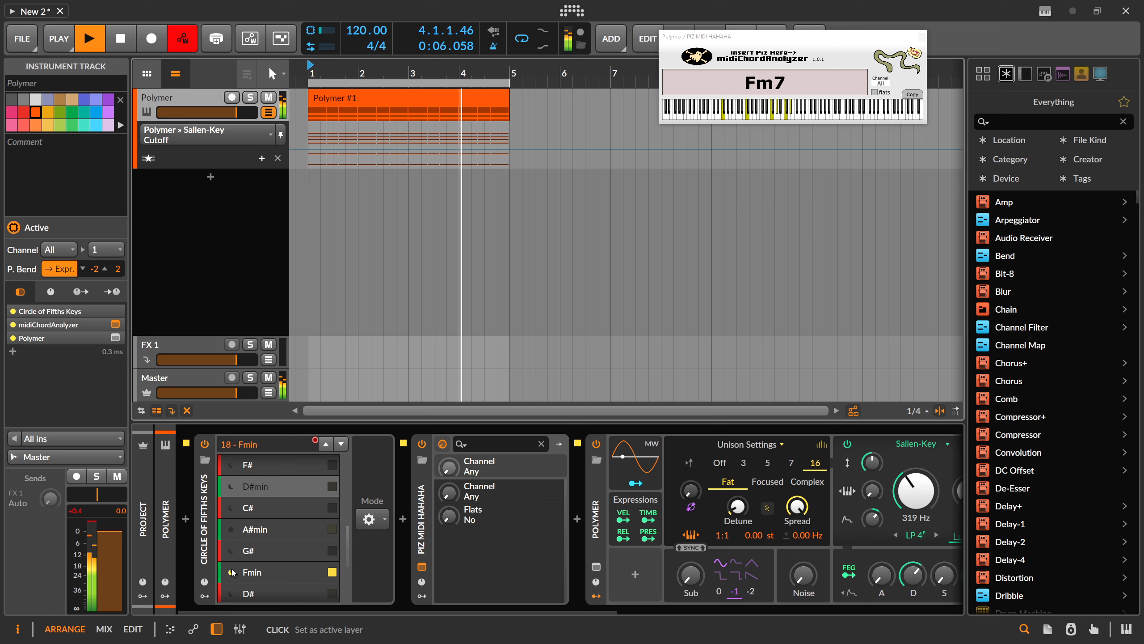
{"action": "left_click", "coordinate": [232, 508]}
{"action": "key", "text": "space"}
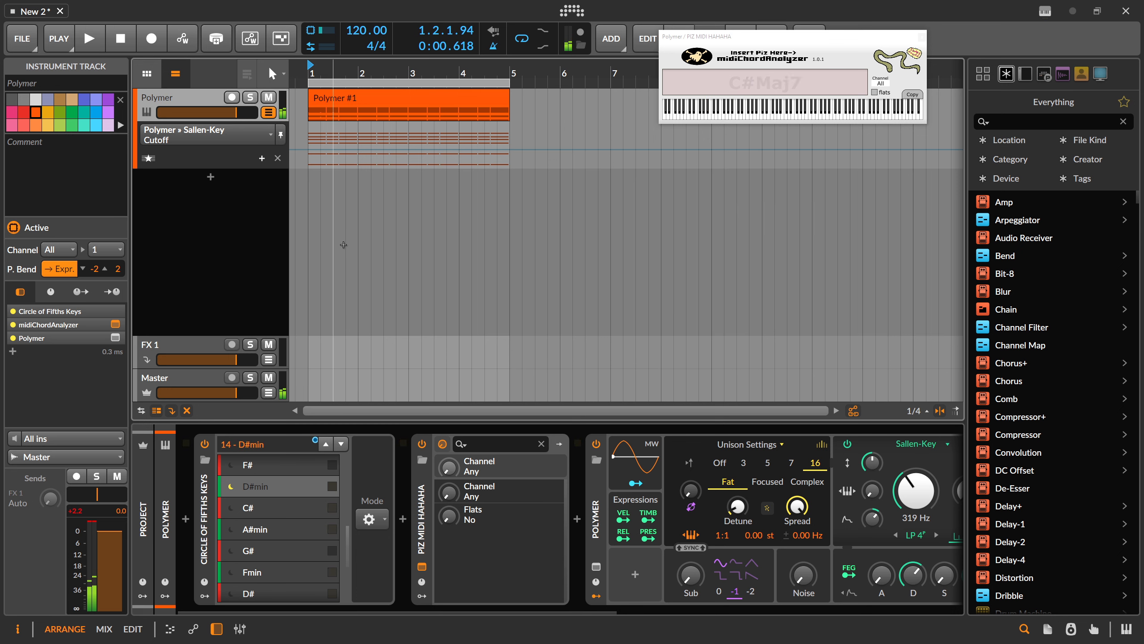
Step: Show the Circle of Fifths Keys Index automation in the Polymer track's lane
{"action": "left_click", "coordinate": [262, 135]}
{"action": "left_click", "coordinate": [243, 158]}
{"action": "left_click_drag", "start_coordinate": [321, 69], "coordinate": [335, 93]}
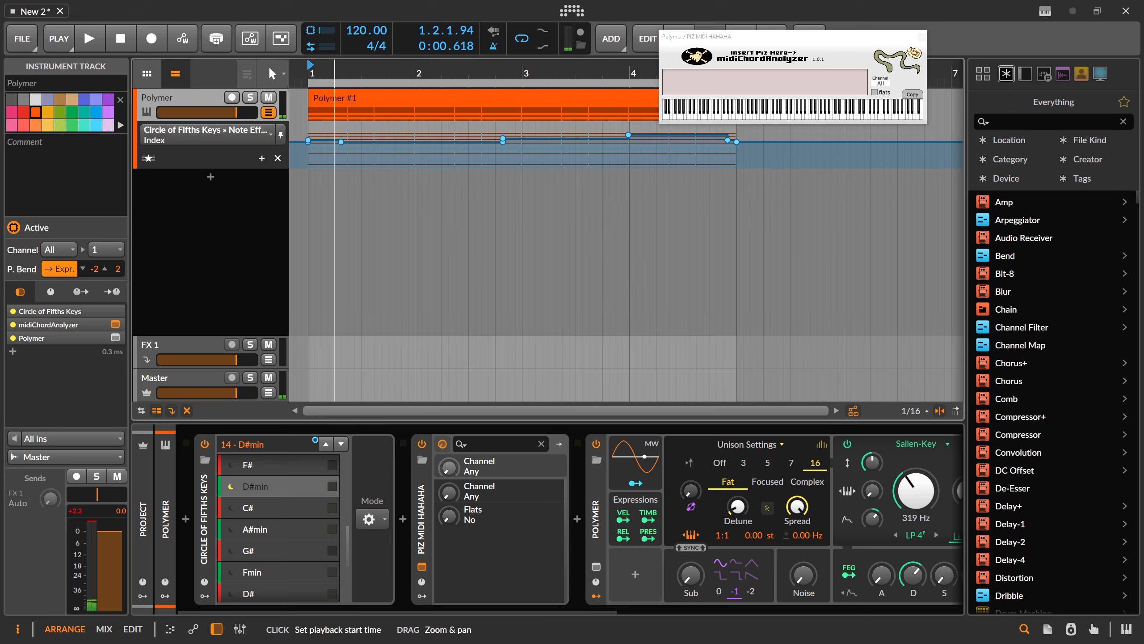
Step: Remove the surplus Index automation point shortly after the start of bar 1
{"action": "left_click", "coordinate": [310, 139]}
{"action": "key", "text": "Delete"}
{"action": "left_click", "coordinate": [310, 143]}
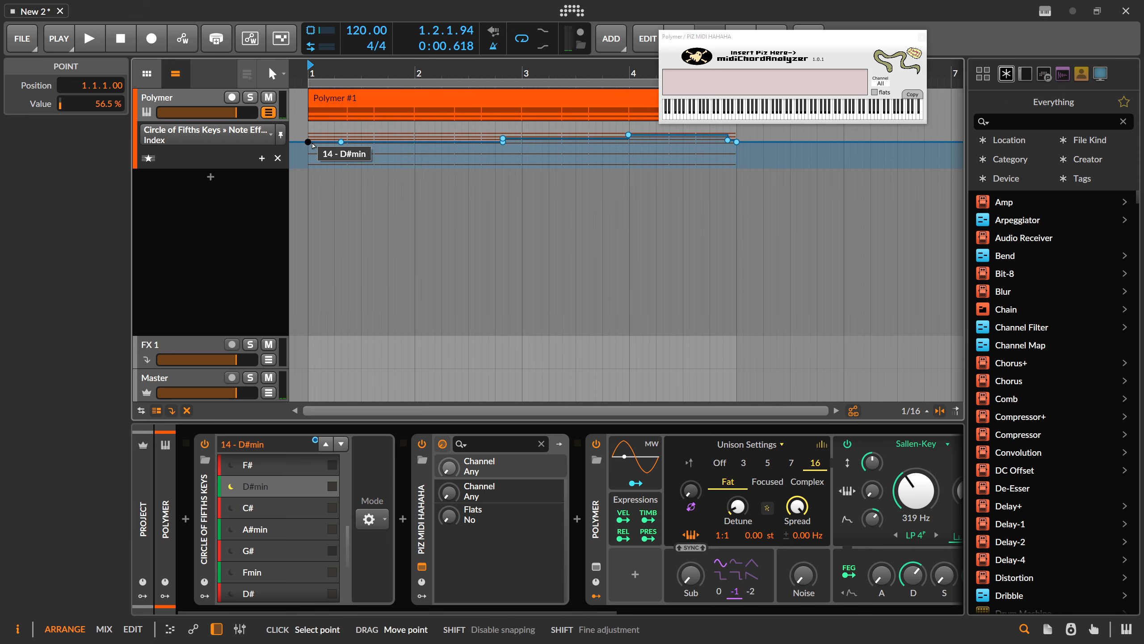
{"action": "double_click", "coordinate": [340, 143]}
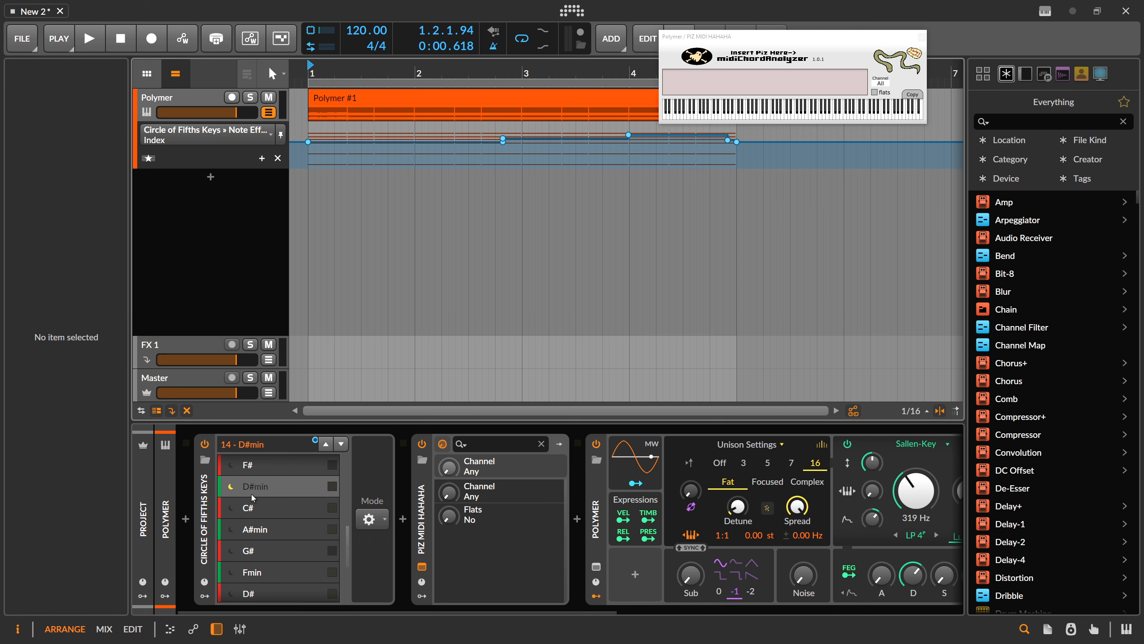
{"action": "double_click", "coordinate": [319, 144]}
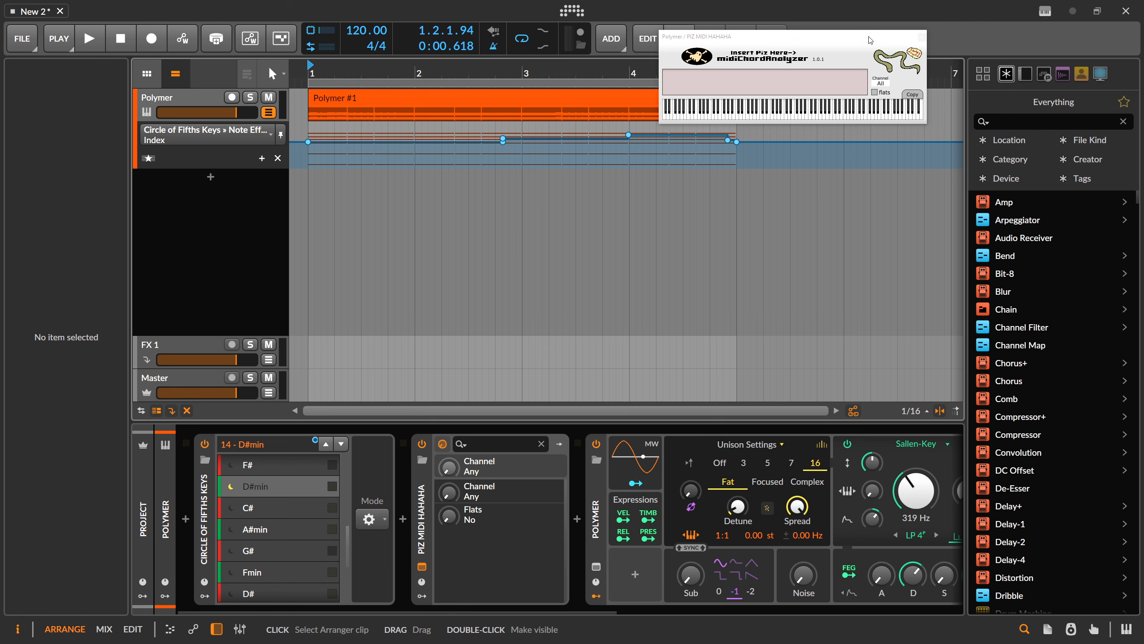
Step: Enlarge the Polymer track's automation lane and remove the surplus point just before bar 5
{"action": "left_click_drag", "start_coordinate": [870, 40], "coordinate": [946, 41]}
{"action": "left_click_drag", "start_coordinate": [523, 70], "coordinate": [484, 70]}
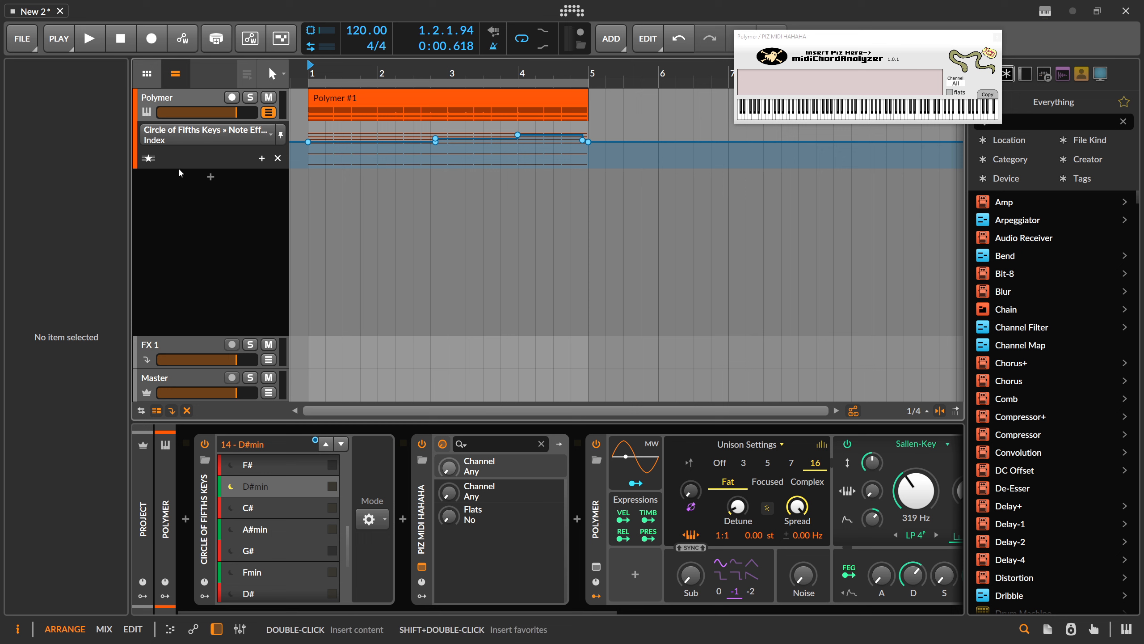
{"action": "left_click_drag", "start_coordinate": [180, 173], "coordinate": [179, 315]}
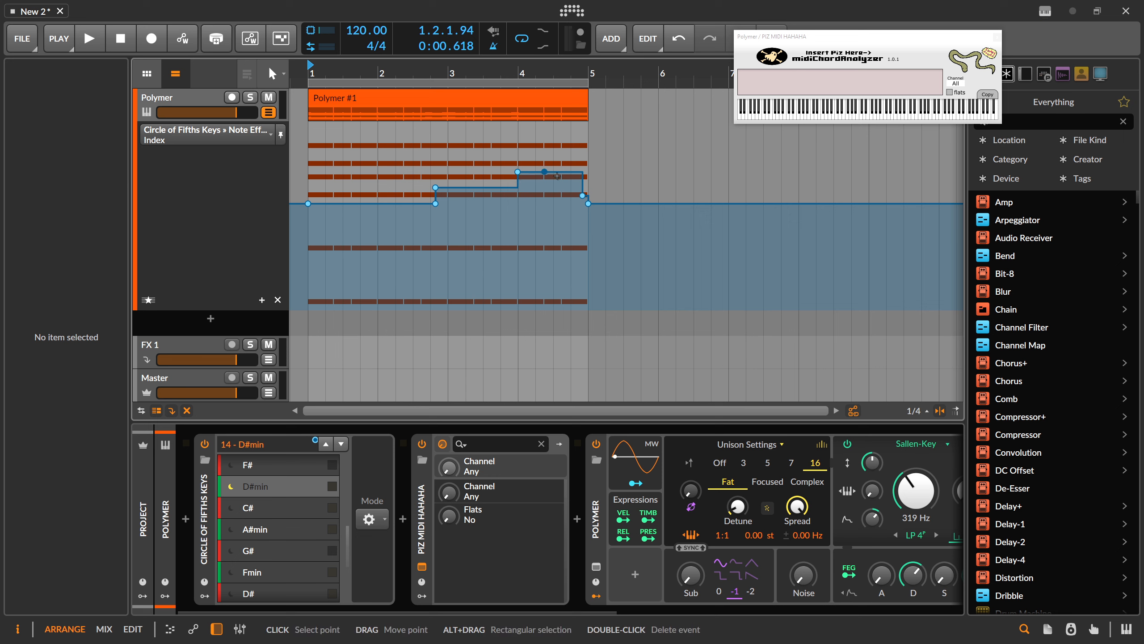
{"action": "double_click", "coordinate": [583, 196]}
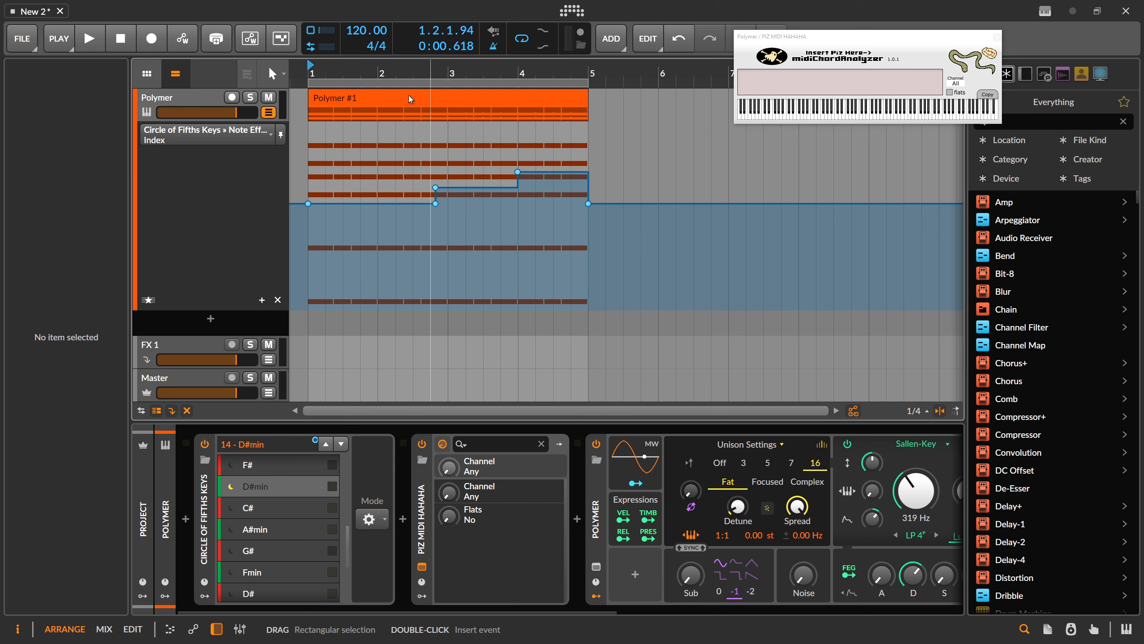
Step: Play back the automated chord progression, hide the Polymer track's automation lane, and stop playback
{"action": "key", "text": "space"}
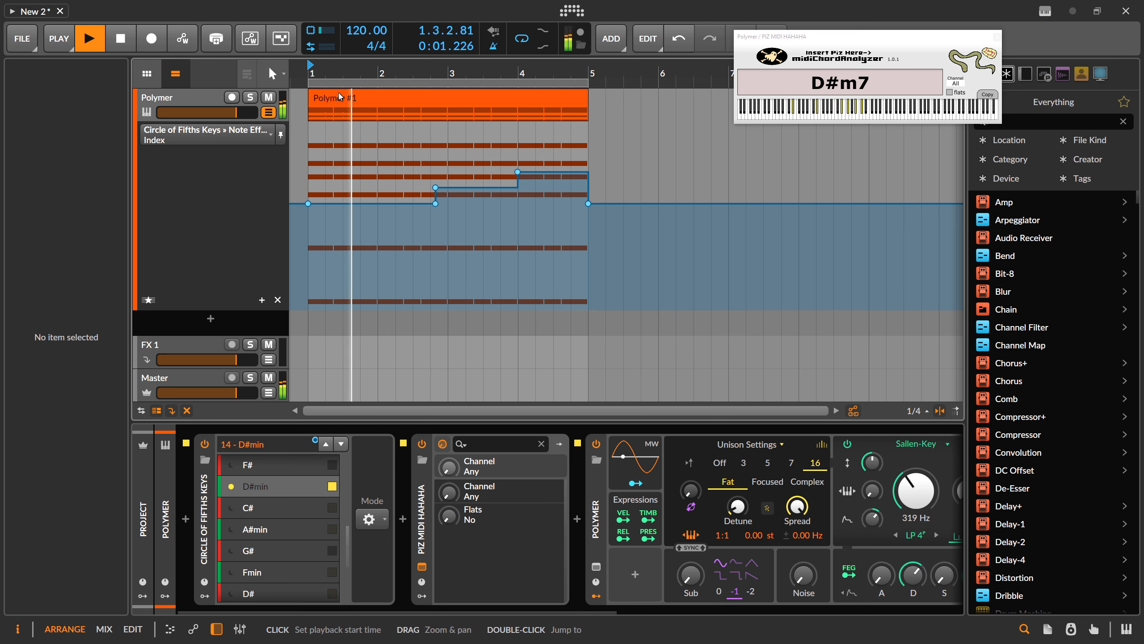
{"action": "left_click", "coordinate": [269, 112]}
{"action": "key", "text": "space"}
Step: Rename the Polymer track to "Chords"
{"action": "left_click", "coordinate": [208, 104]}
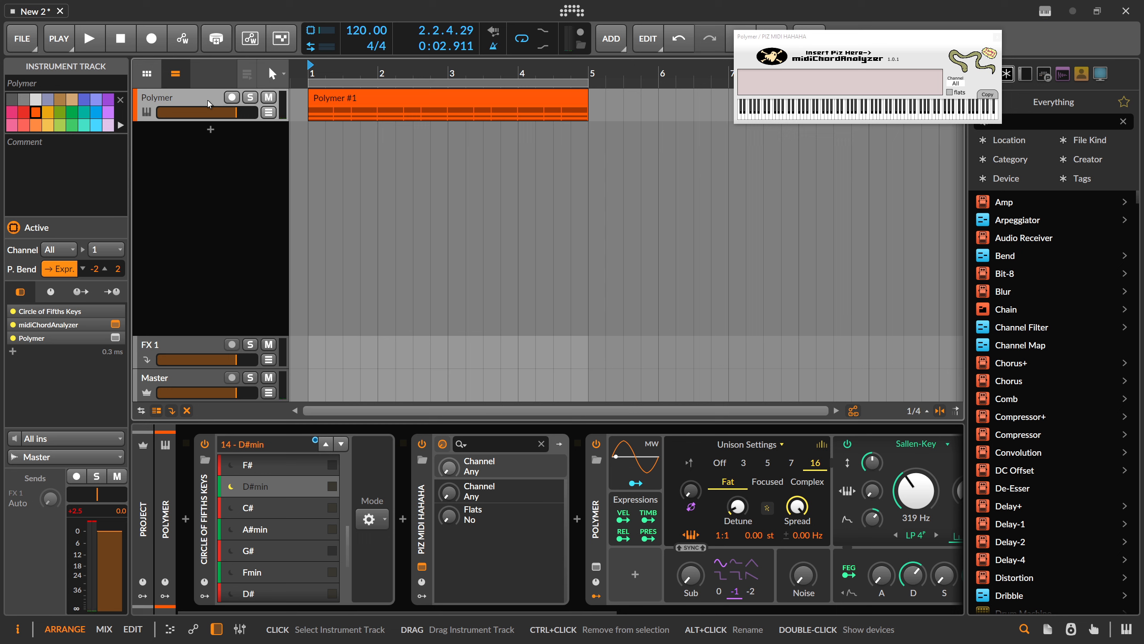
{"action": "left_click", "coordinate": [208, 100], "text": "alt"}
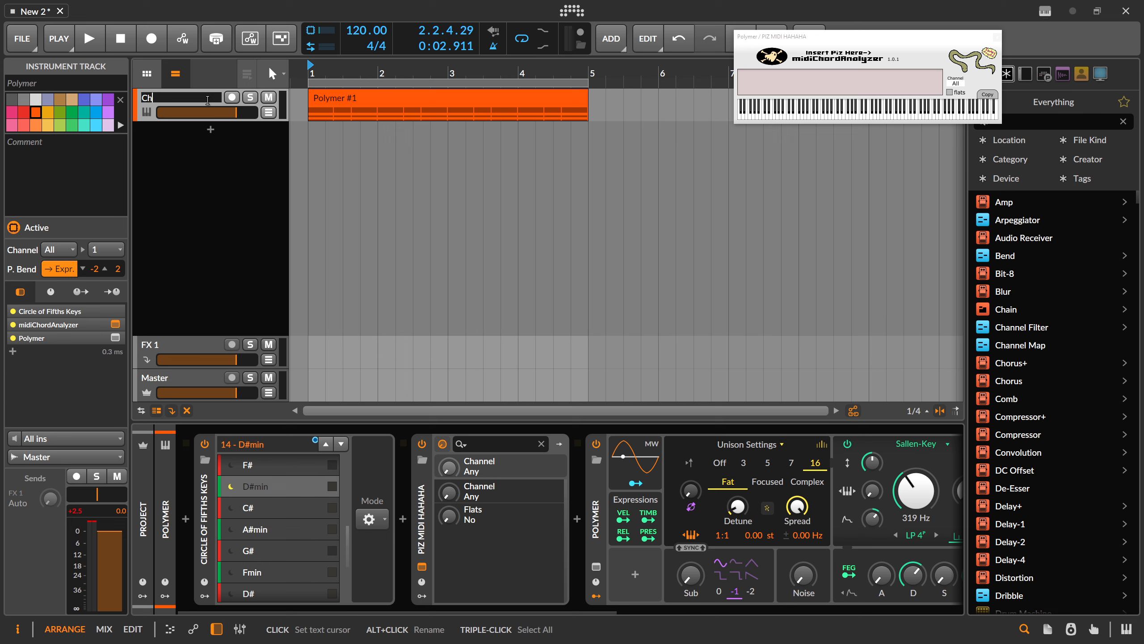
{"action": "key", "text": "Return"}
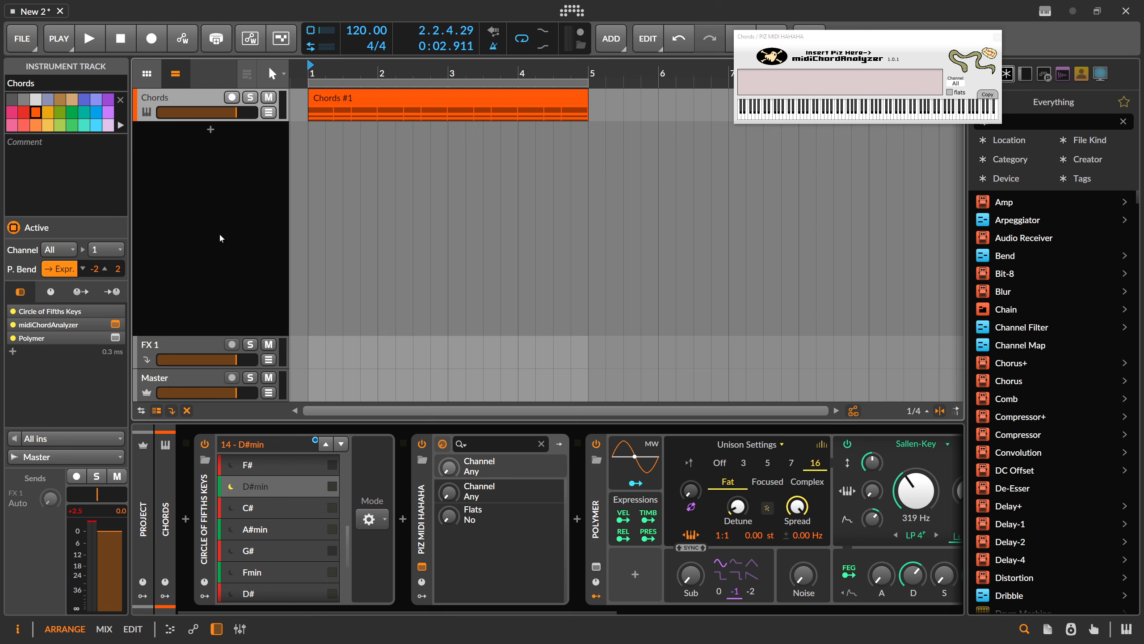
Step: Add a second instrument track below Chords with the Pianoteq Mk I Soft preset
{"action": "double_click", "coordinate": [235, 149]}
{"action": "type", "text": "piano"}
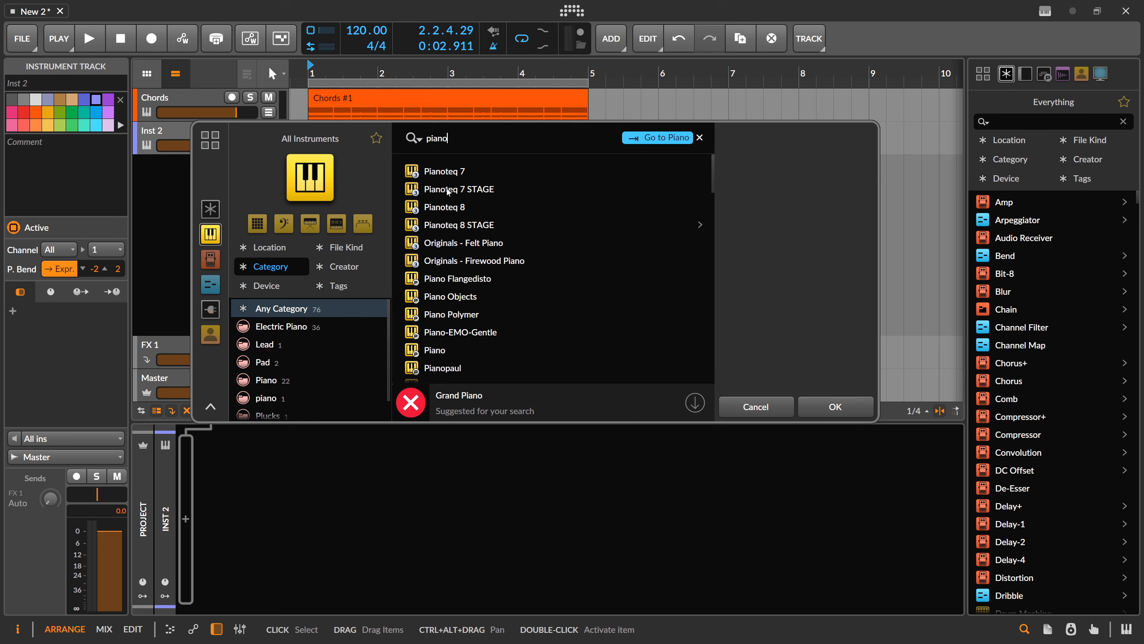
{"action": "type", "text": "teq"}
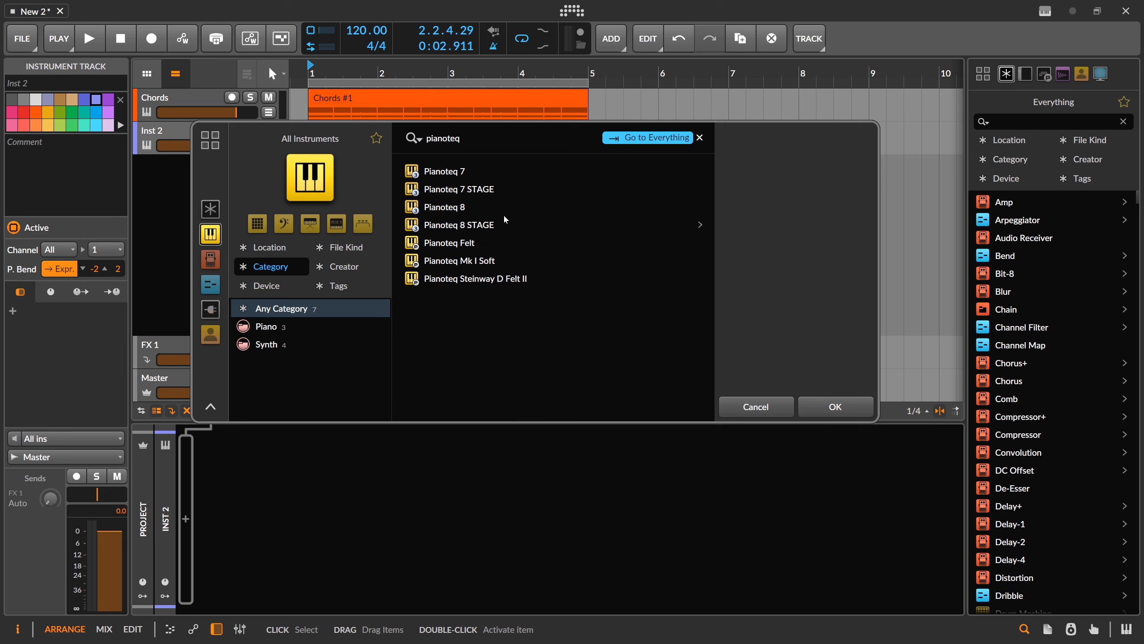
{"action": "double_click", "coordinate": [488, 266]}
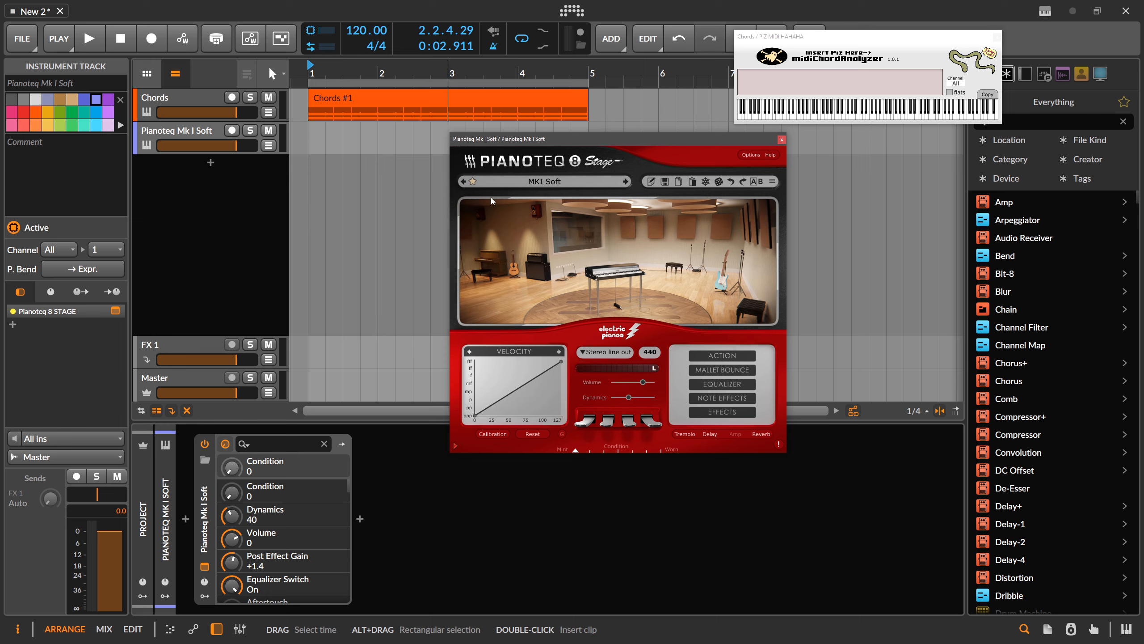
Step: Copy Circle of Fifths Keys from the Chords track to the Pianoteq Mk I Soft track, placing it before Pianoteq
{"action": "double_click", "coordinate": [340, 102]}
{"action": "key", "text": "Tab"}
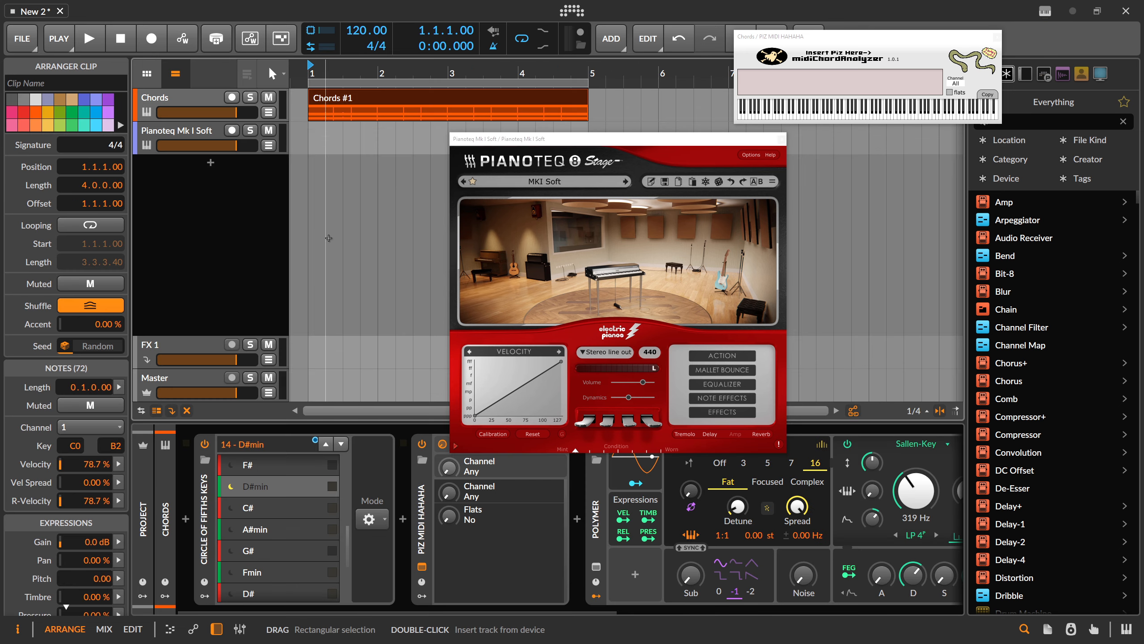
{"action": "left_click", "coordinate": [186, 101]}
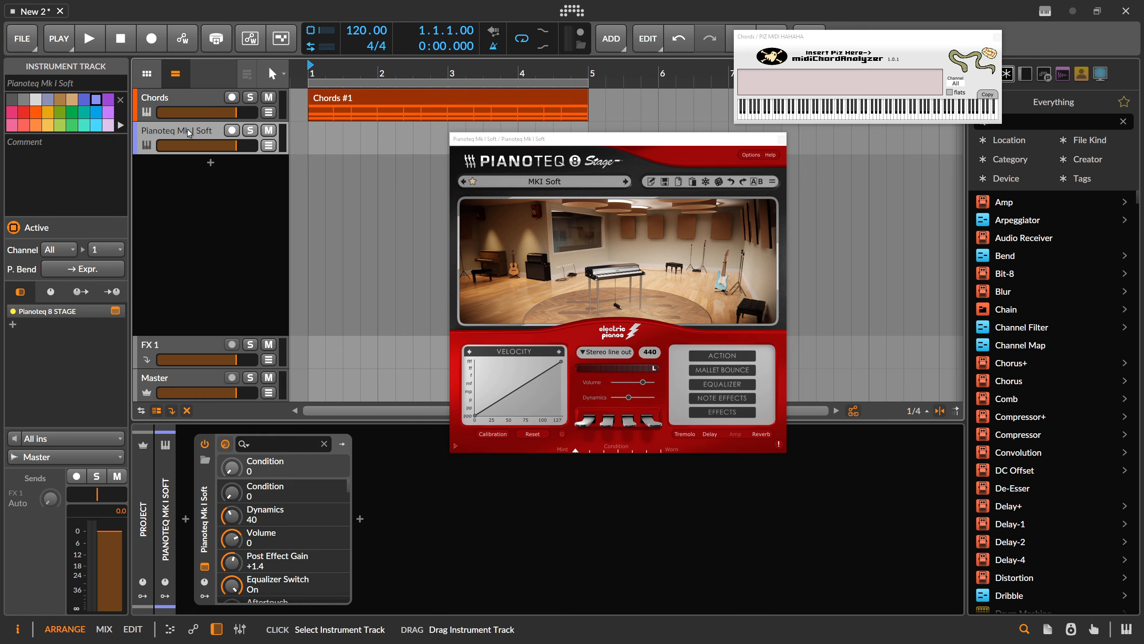
{"action": "left_click", "coordinate": [206, 512]}
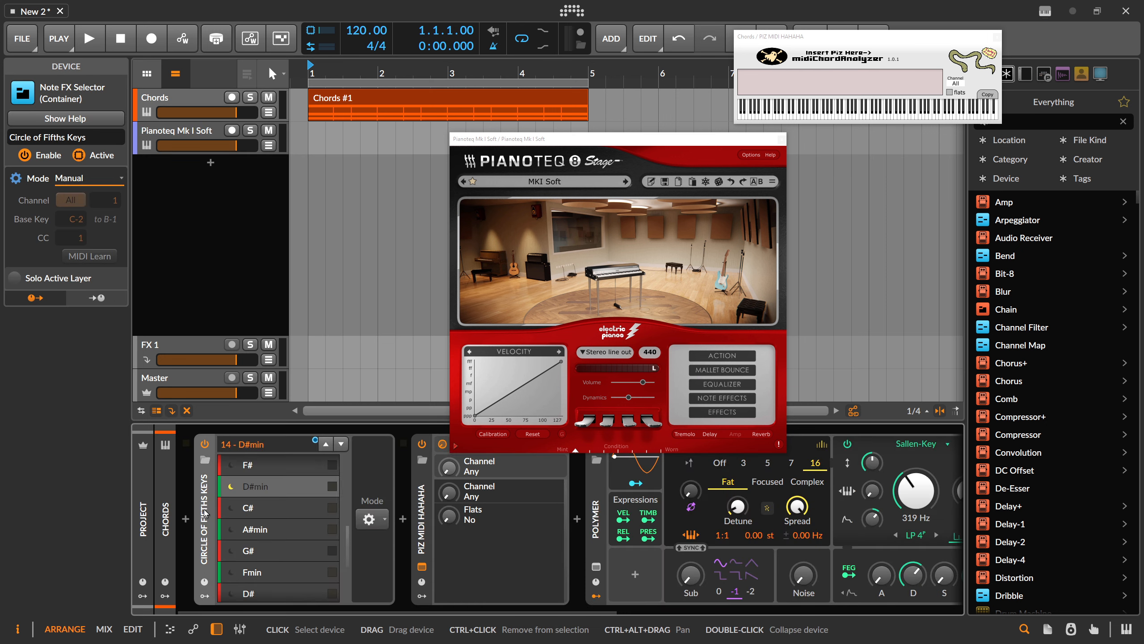
{"action": "left_click", "coordinate": [209, 135]}
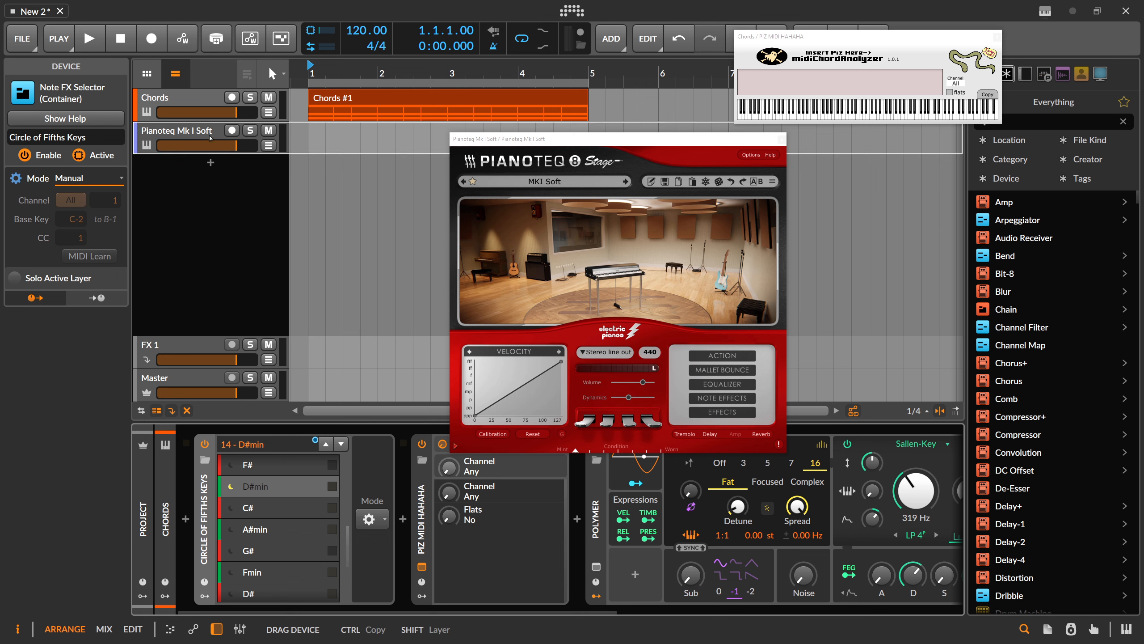
{"action": "left_click", "coordinate": [213, 357]}
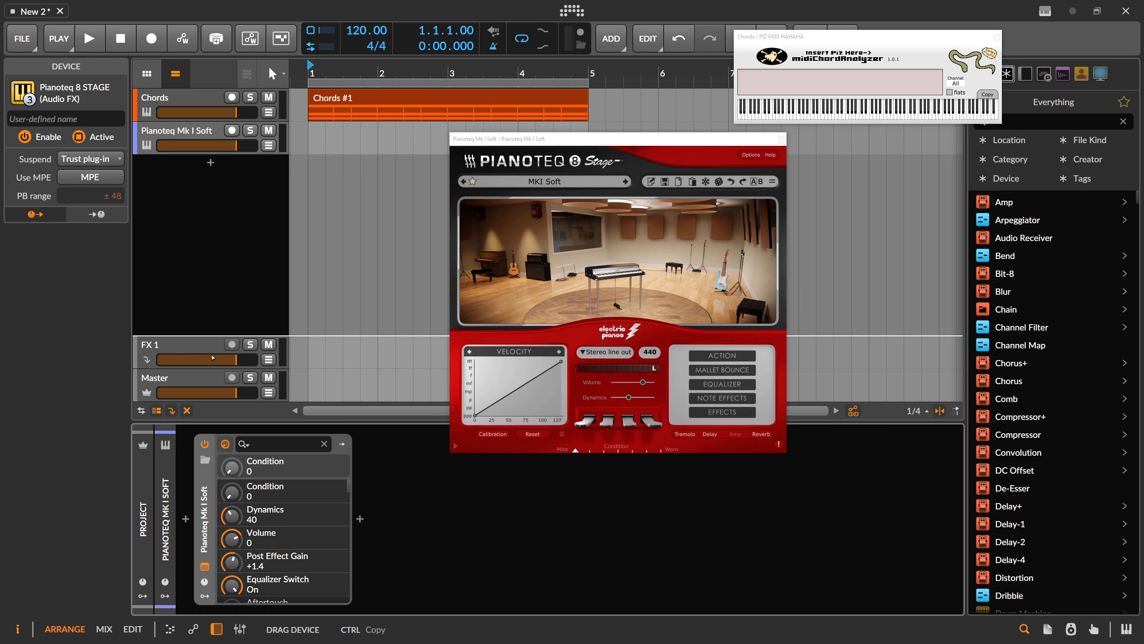
{"action": "left_click", "coordinate": [192, 500]}
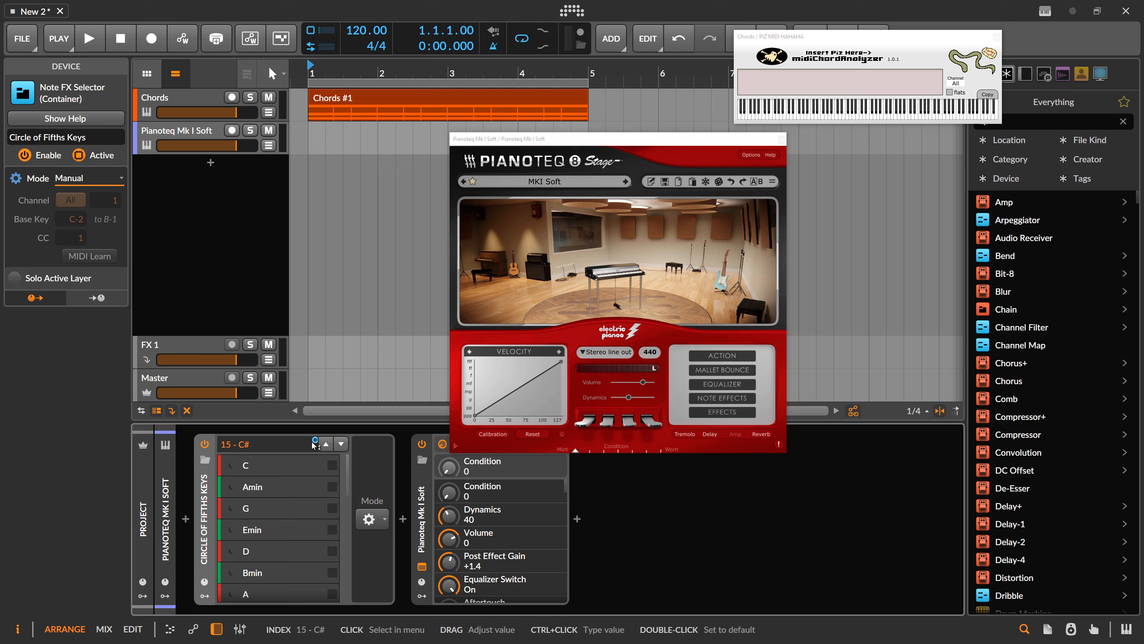
Step: Show the Circle of Fifths Keys Index automation lane on the Pianoteq track, moving the Pianoteq window off the arranger
{"action": "left_click", "coordinate": [272, 149]}
{"action": "left_click", "coordinate": [222, 171]}
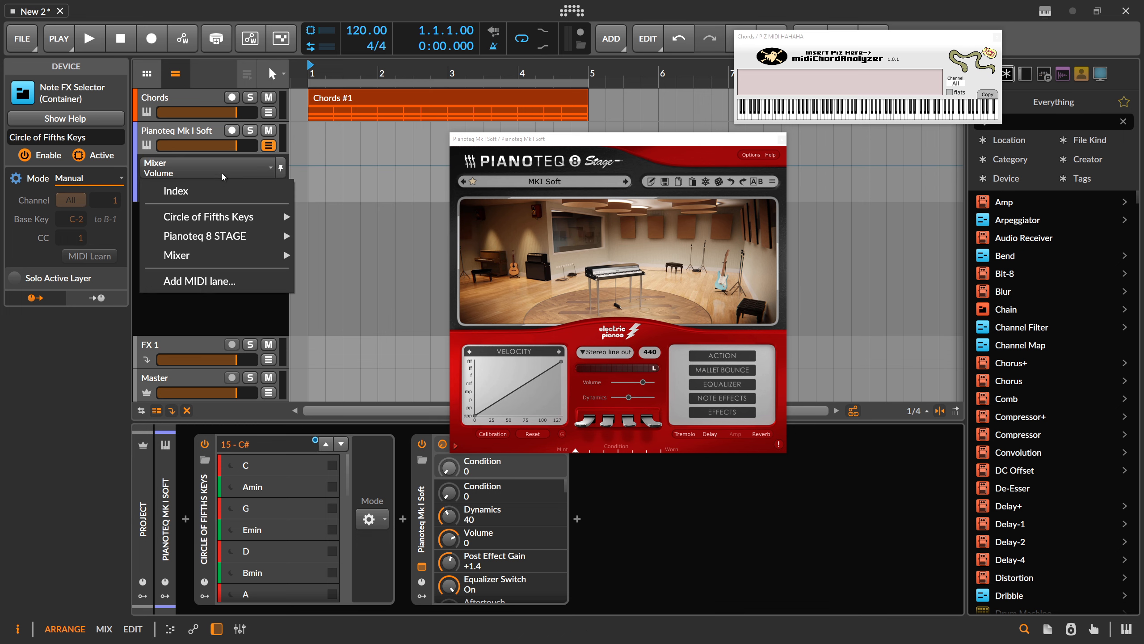
{"action": "left_click", "coordinate": [215, 186]}
{"action": "left_click_drag", "start_coordinate": [492, 142], "coordinate": [724, 164]}
{"action": "mouse_move", "coordinate": [302, 178]}
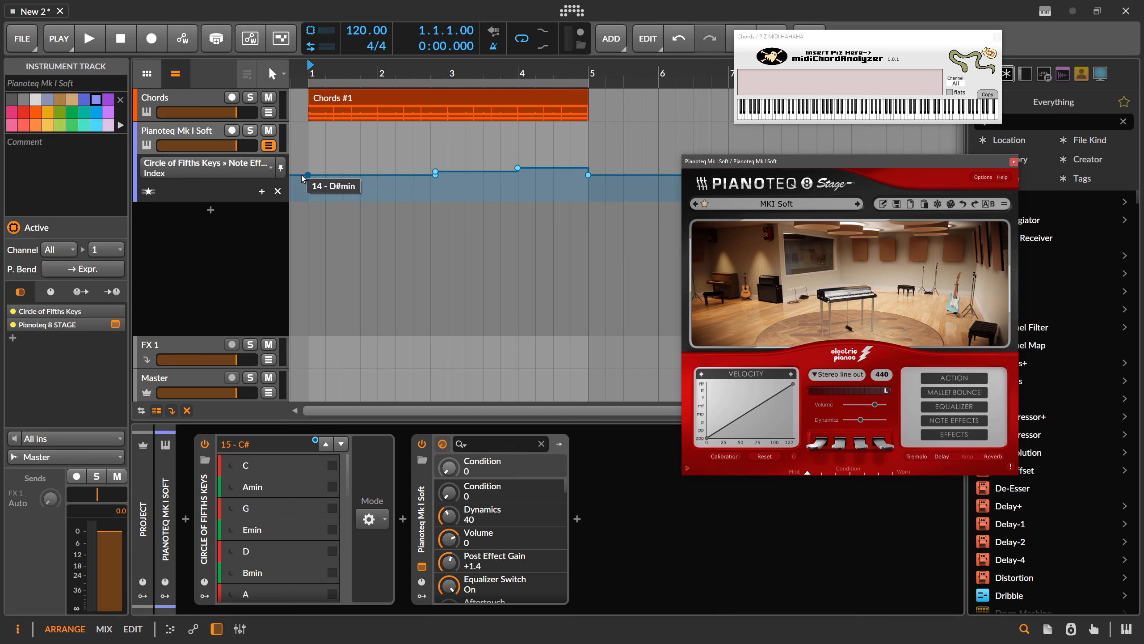
Step: Compare the Index automation lanes of the Chords and Pianoteq tracks, and hide both lanes
{"action": "left_click", "coordinate": [268, 112]}
{"action": "left_click", "coordinate": [221, 135]}
{"action": "left_click", "coordinate": [193, 158]}
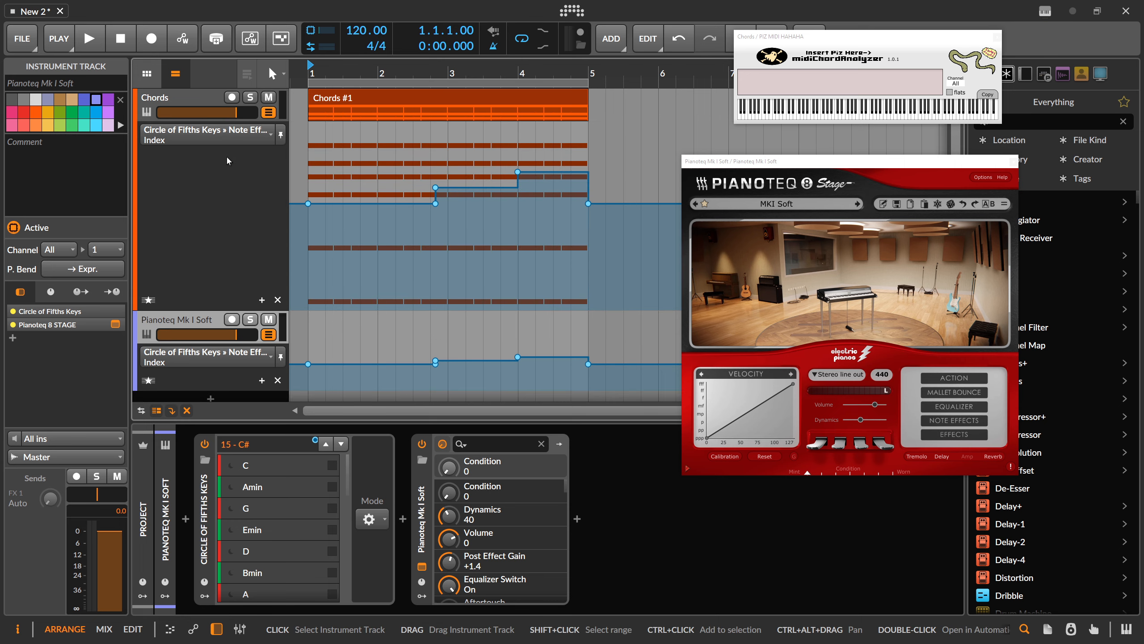
{"action": "left_click_drag", "start_coordinate": [201, 311], "coordinate": [239, 194]}
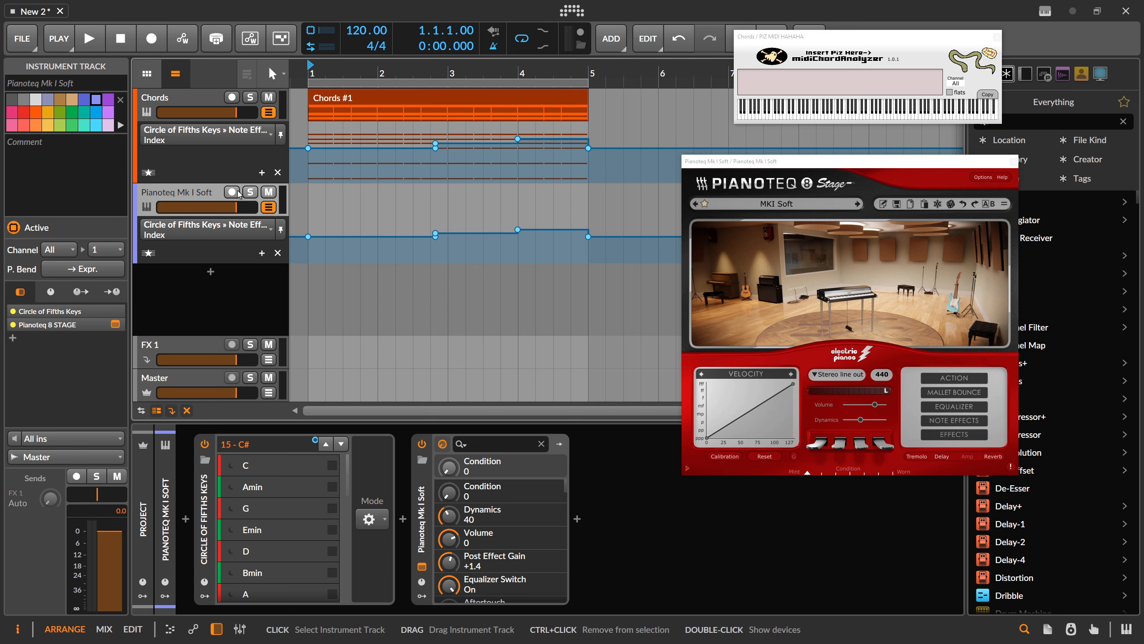
{"action": "left_click", "coordinate": [268, 207]}
{"action": "left_click", "coordinate": [269, 112]}
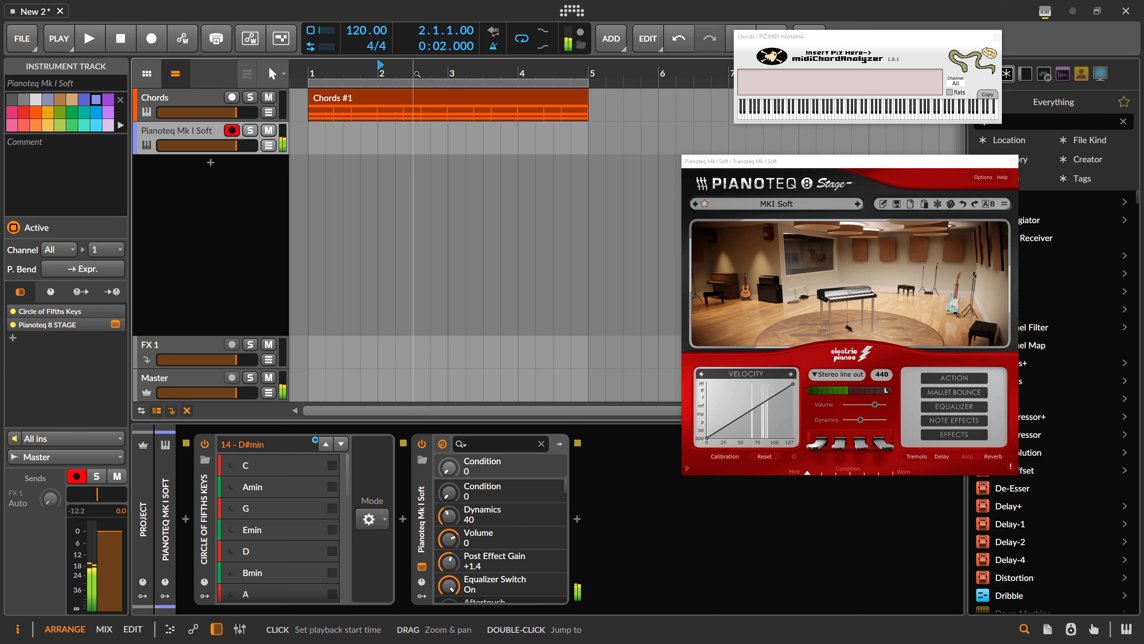
Step: Show the Index automation lane again on the Pianoteq Mk I Soft track
{"action": "left_click", "coordinate": [269, 146]}
{"action": "left_click", "coordinate": [221, 168]}
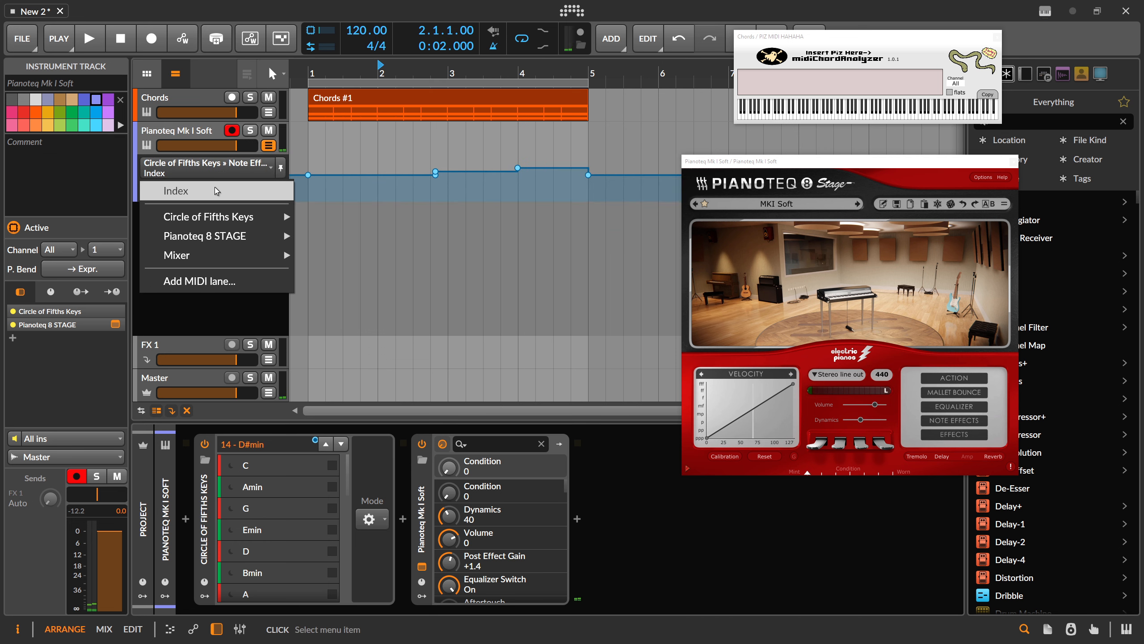
{"action": "left_click", "coordinate": [217, 191]}
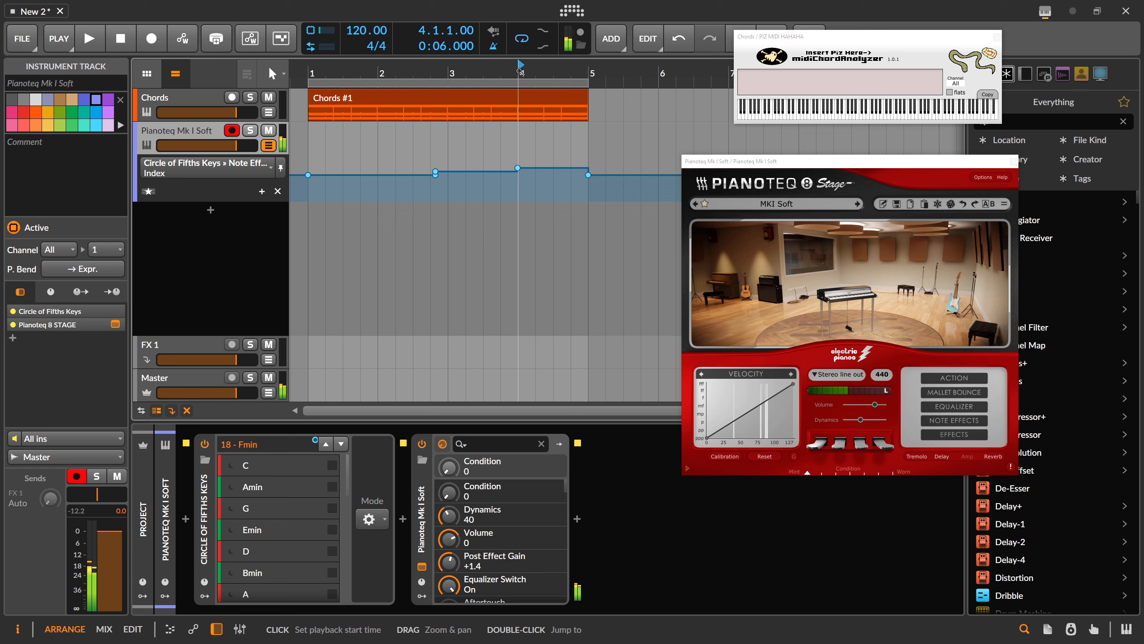
Step: Insert the VirtualKeyboard plug-in before Circle of Fifths Keys on the Pianoteq Mk I Soft track
{"action": "left_click", "coordinate": [185, 519]}
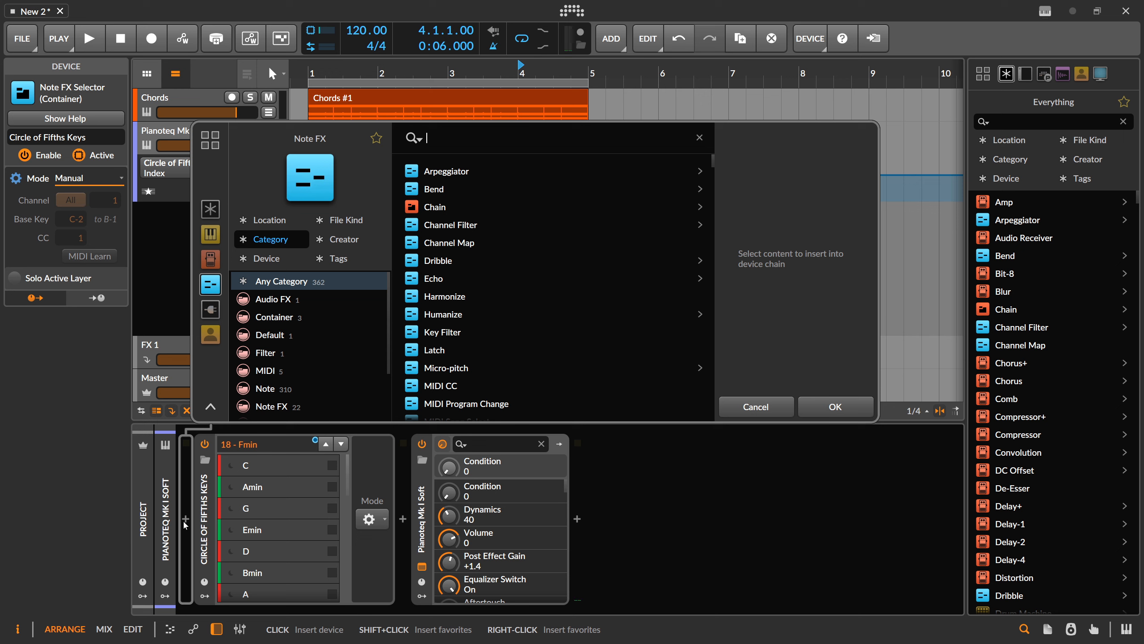
{"action": "type", "text": "key"}
{"action": "key", "text": "BackSpace"}
{"action": "key", "text": "BackSpace"}
{"action": "key", "text": "BackSpace"}
{"action": "type", "text": "vo"}
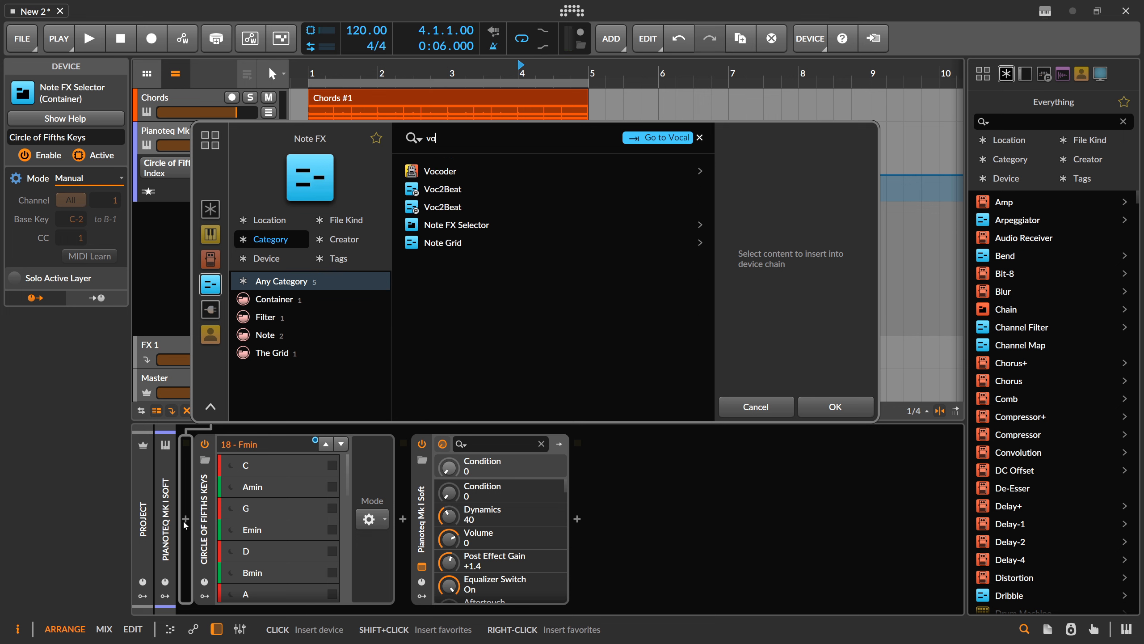
{"action": "key", "text": "BackSpace"}
{"action": "type", "text": "irtu"}
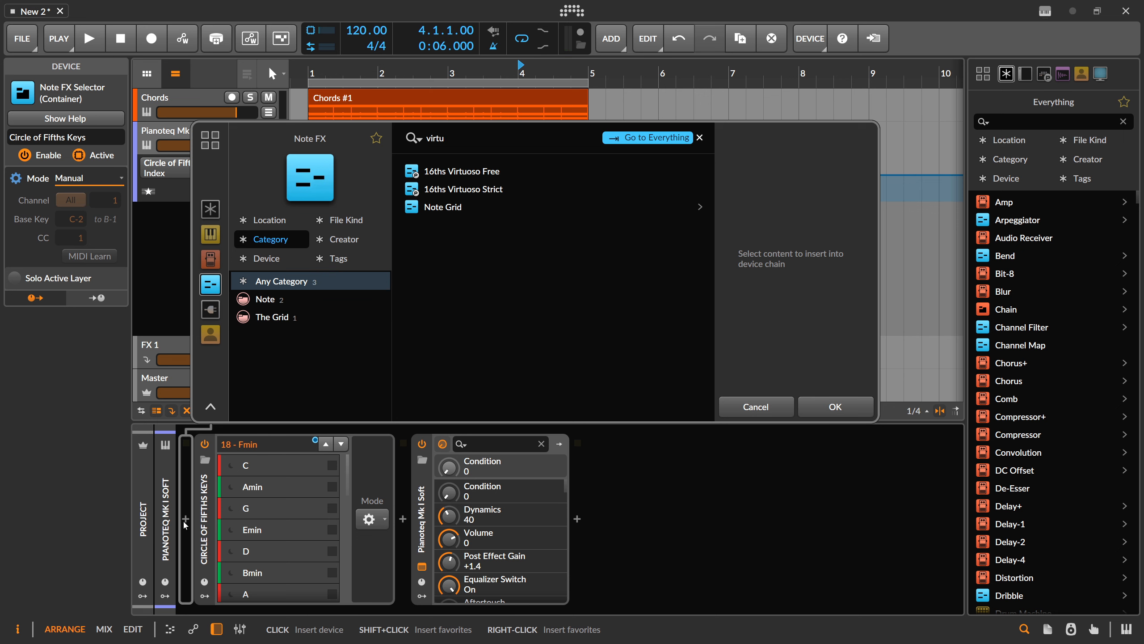
{"action": "left_click", "coordinate": [211, 210]}
{"action": "left_click", "coordinate": [451, 175]}
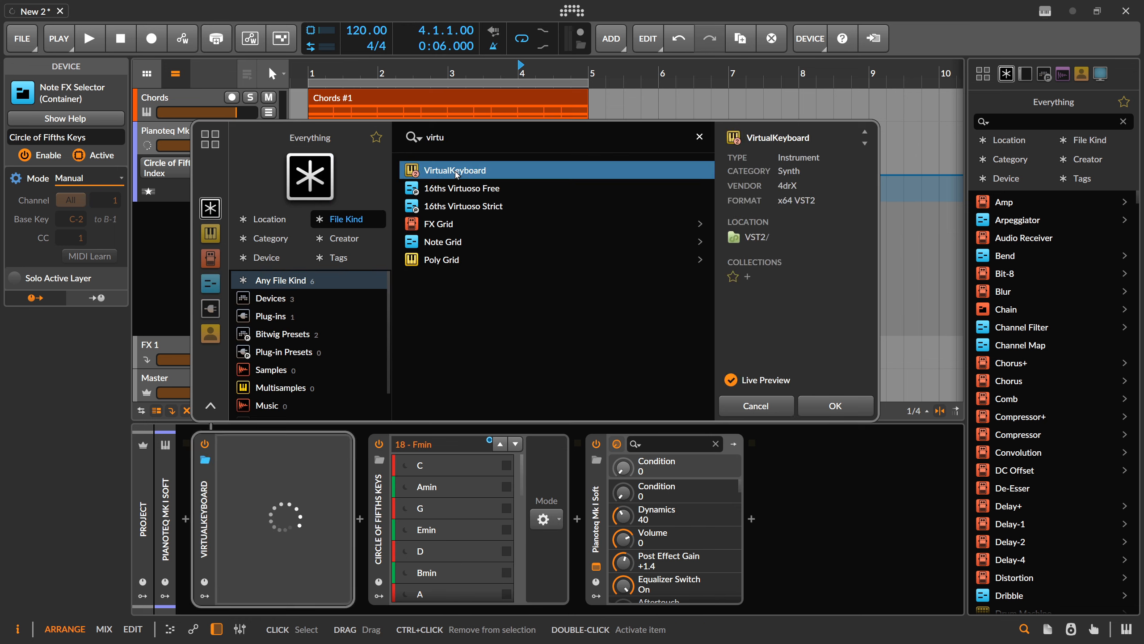
{"action": "double_click", "coordinate": [451, 176]}
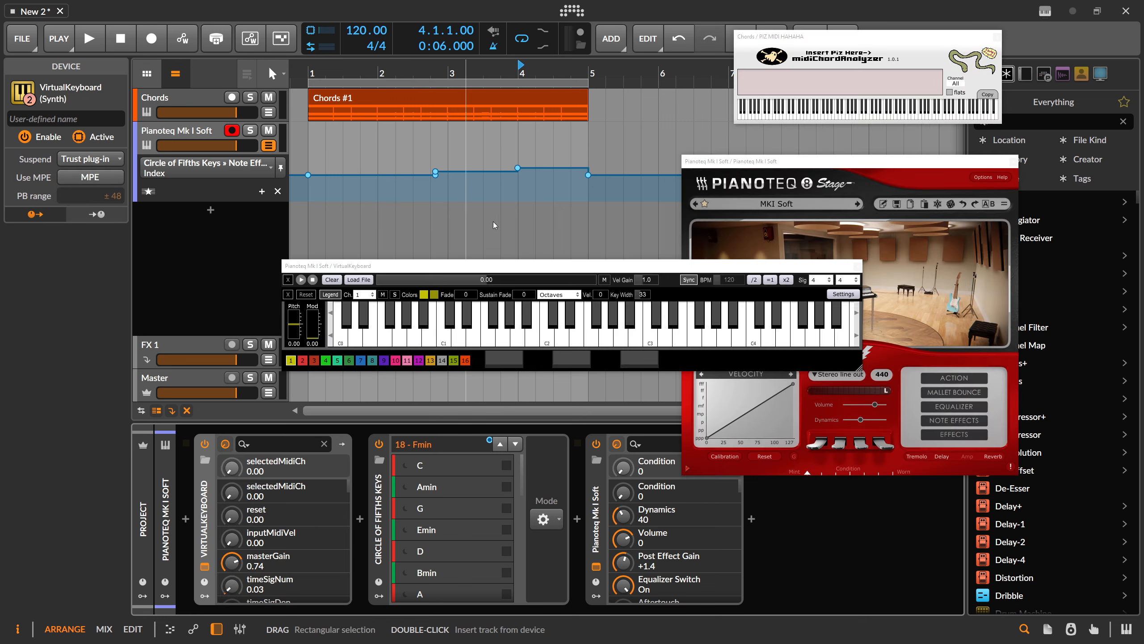
Step: Move the VirtualKeyboard window below the Index automation lane and play a C note, shifting the visible key range higher
{"action": "left_click_drag", "start_coordinate": [652, 272], "coordinate": [620, 287]}
{"action": "left_click", "coordinate": [557, 333]}
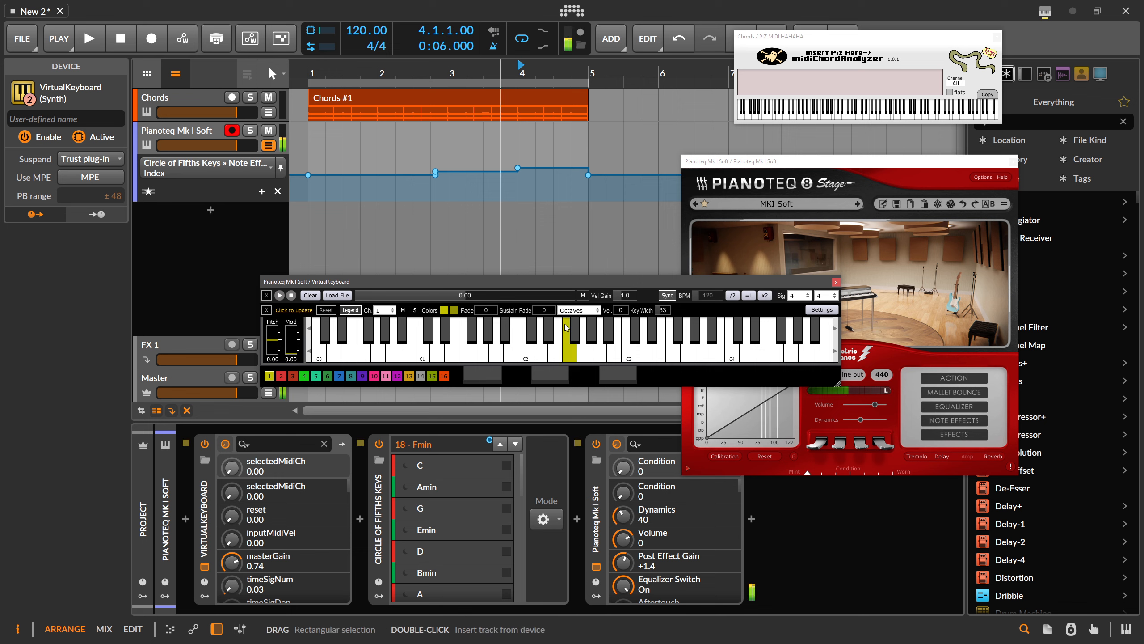
{"action": "scroll", "coordinate": [568, 327], "scroll_direction": "down", "scroll_amount": 2}
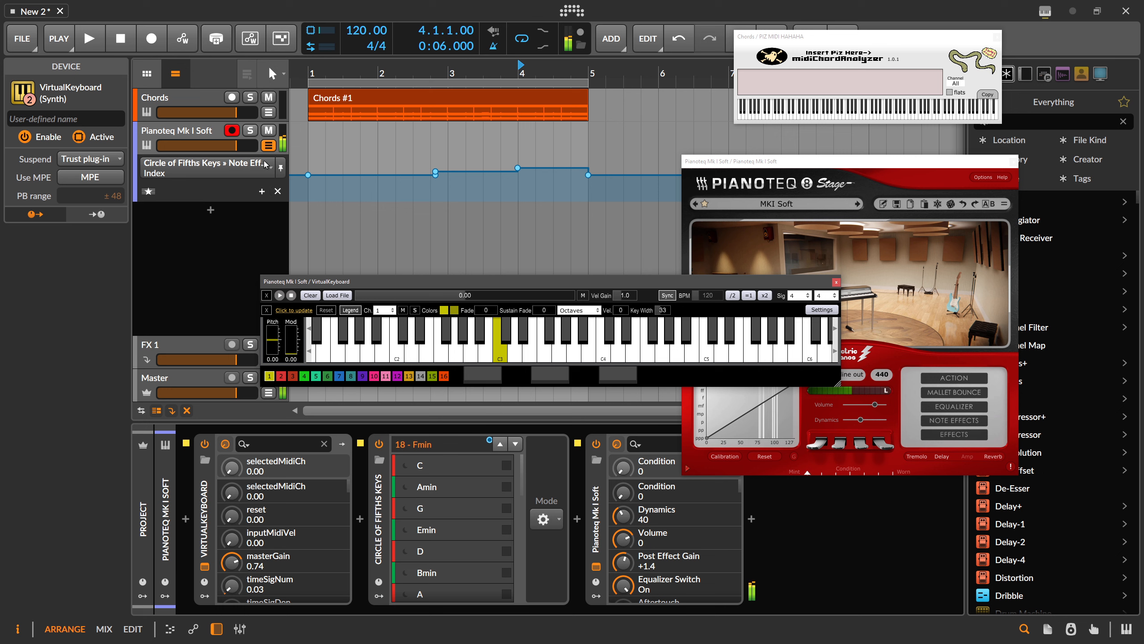
Step: Set the playback start to bars 2, 1 and 3 while playing test notes to compare the key mapping under each chord
{"action": "left_click", "coordinate": [449, 70]}
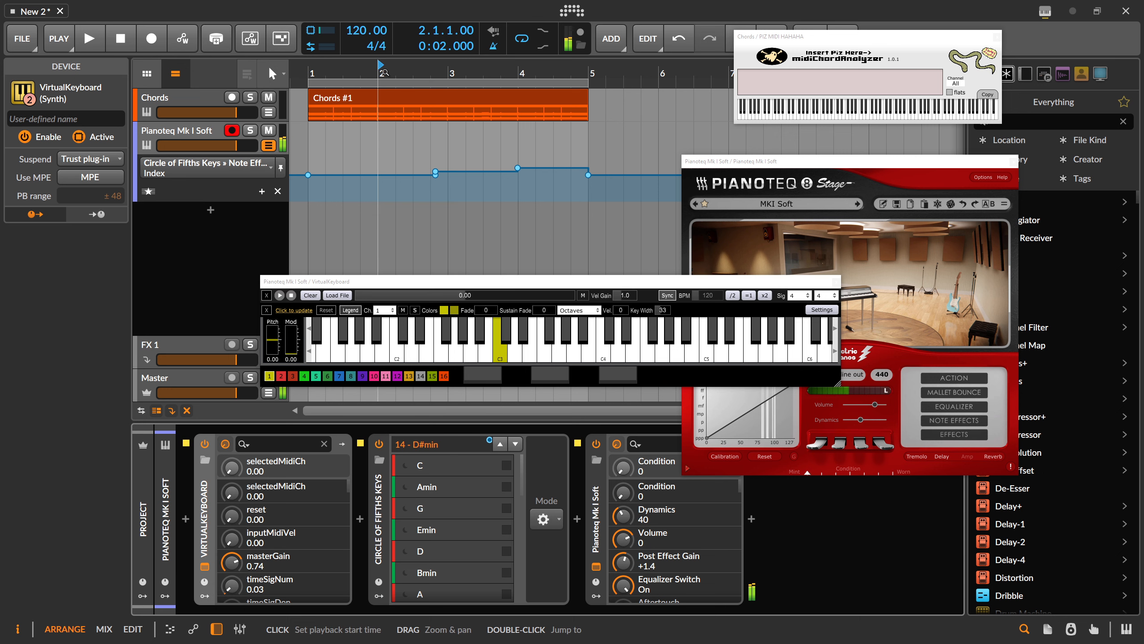
{"action": "left_click", "coordinate": [313, 72]}
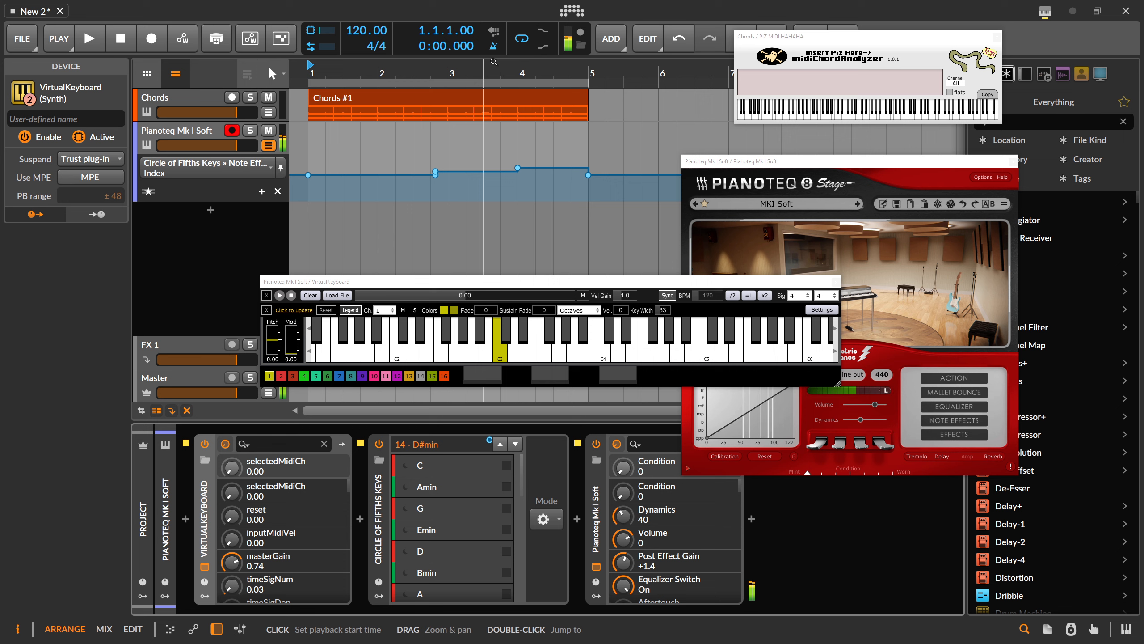
{"action": "mouse_move", "coordinate": [437, 174]}
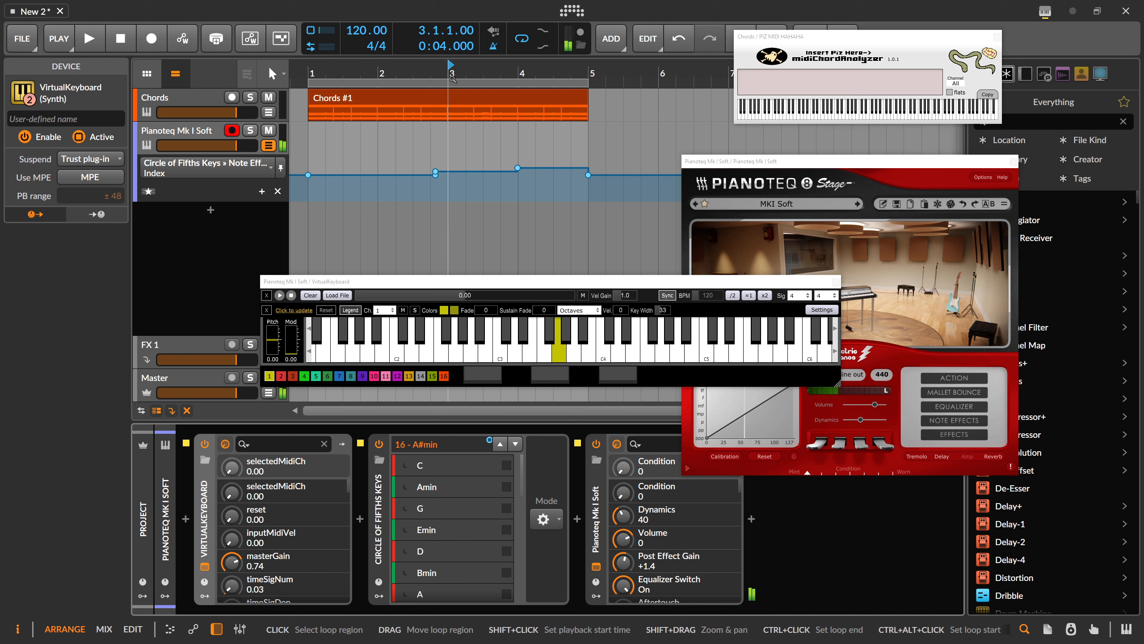
{"action": "double_click", "coordinate": [450, 172]}
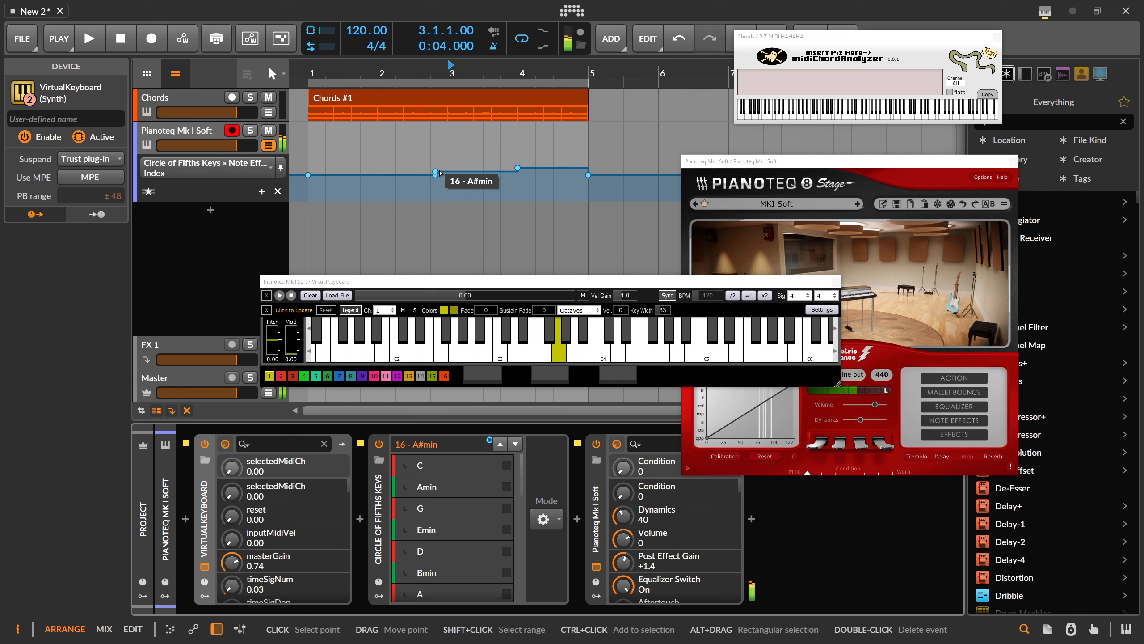
{"action": "left_click", "coordinate": [373, 72]}
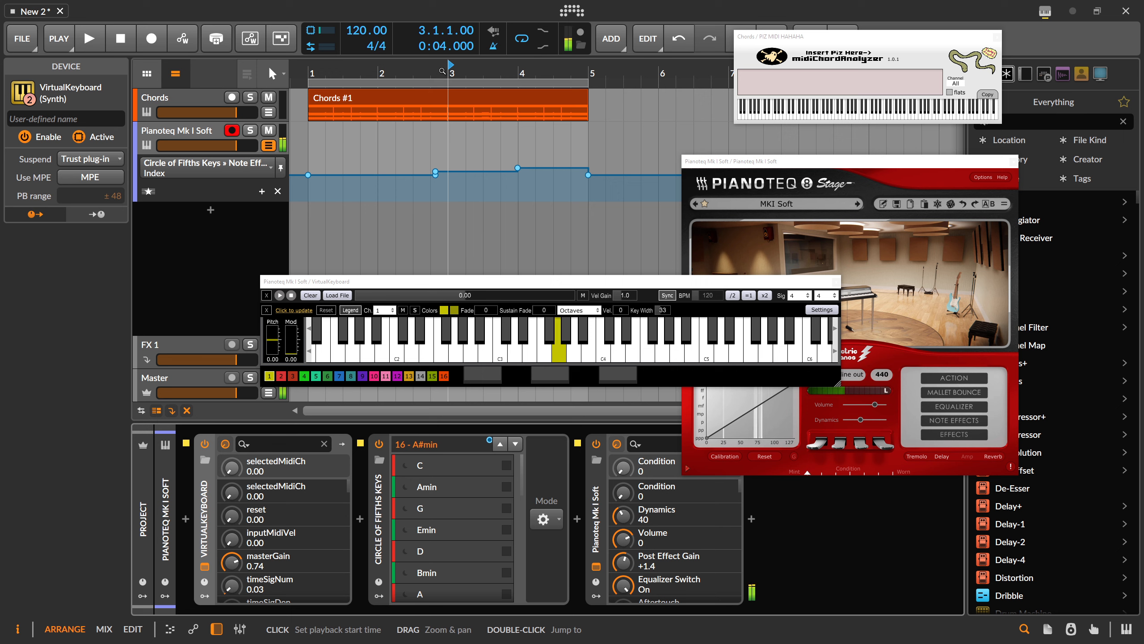
Step: Insert a second VirtualKeyboard plug-in between Circle of Fifths Keys and Pianoteq on the Pianoteq Mk I Soft track
{"action": "left_click", "coordinate": [577, 519]}
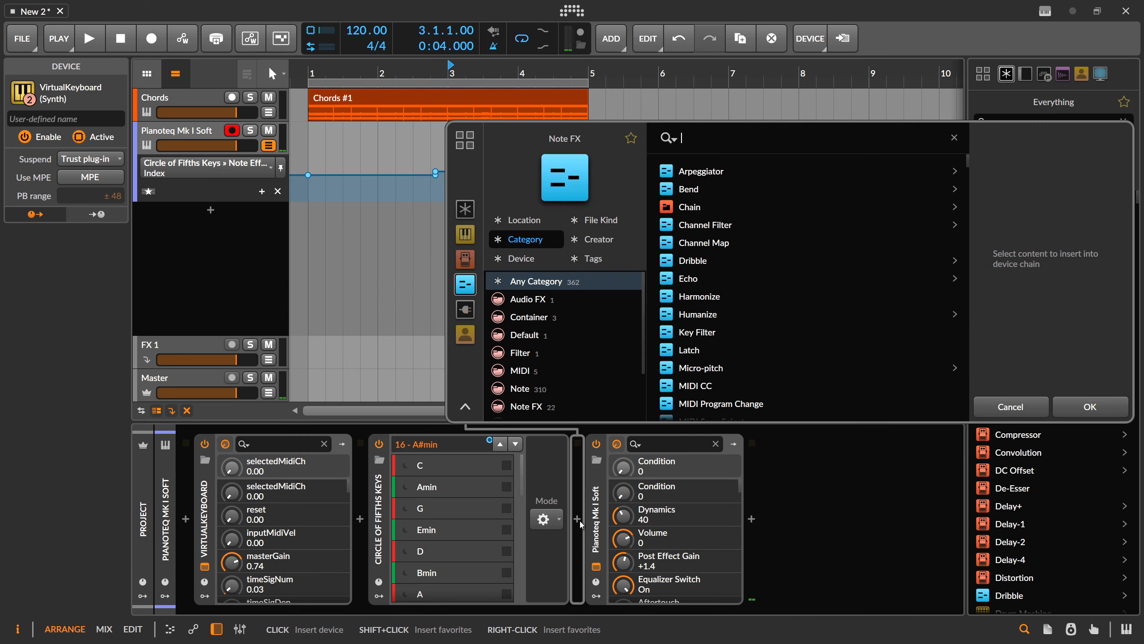
{"action": "type", "text": "virtual"}
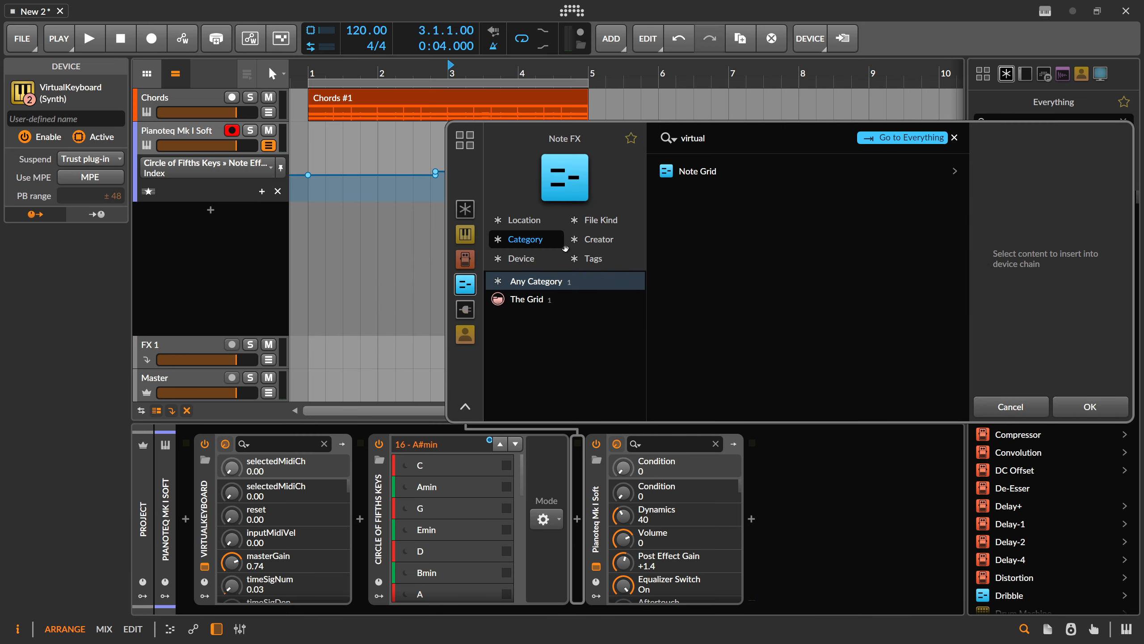
{"action": "left_click", "coordinate": [476, 216]}
{"action": "double_click", "coordinate": [766, 172]}
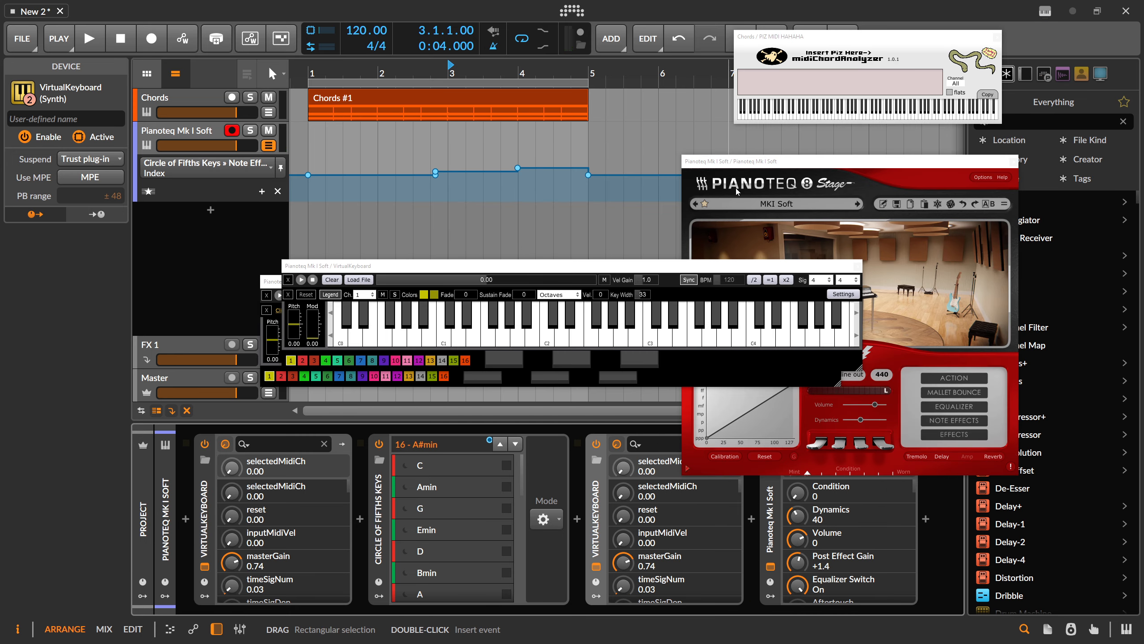
Step: Arrange the two VirtualKeyboard windows one above the other so both keyboards are fully visible
{"action": "left_click_drag", "start_coordinate": [493, 272], "coordinate": [474, 388]}
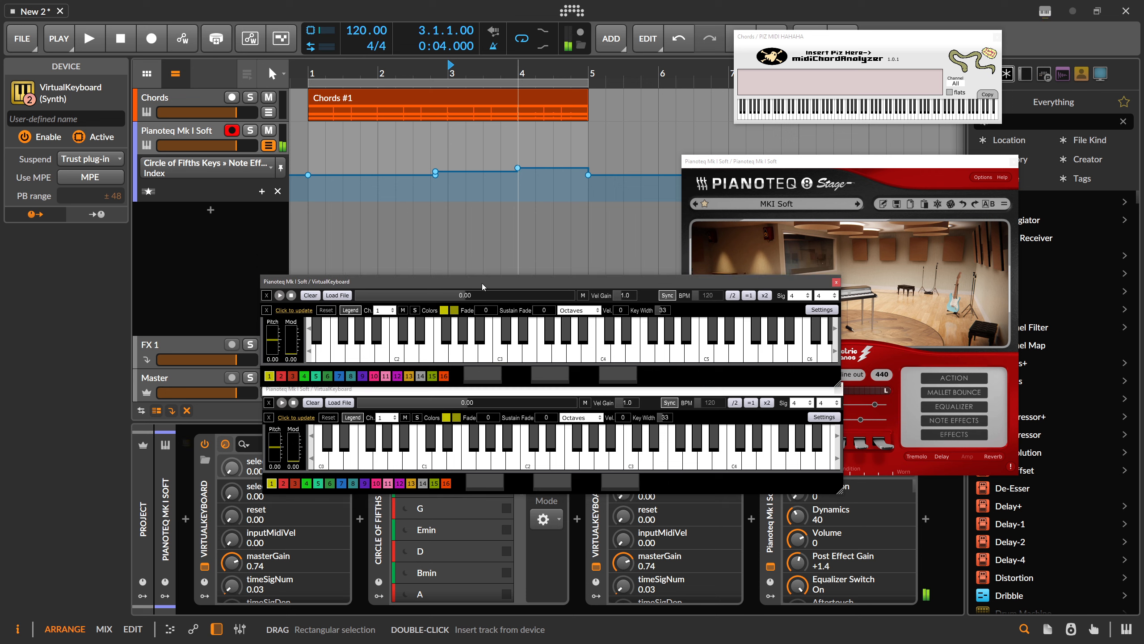
{"action": "left_click_drag", "start_coordinate": [482, 283], "coordinate": [479, 234]}
{"action": "left_click_drag", "start_coordinate": [493, 387], "coordinate": [475, 345]}
Step: Play notes on the input VirtualKeyboard at different playback start positions to compare them with the notes after Circle of Fifths Keys
{"action": "left_click", "coordinate": [502, 309]}
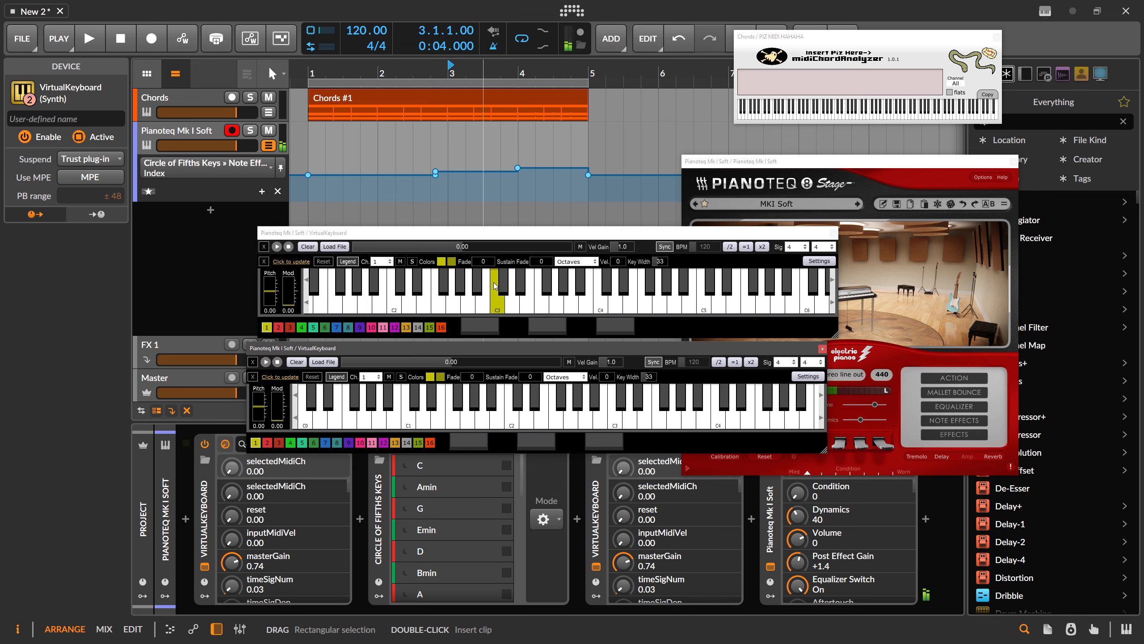
{"action": "left_click", "coordinate": [382, 74]}
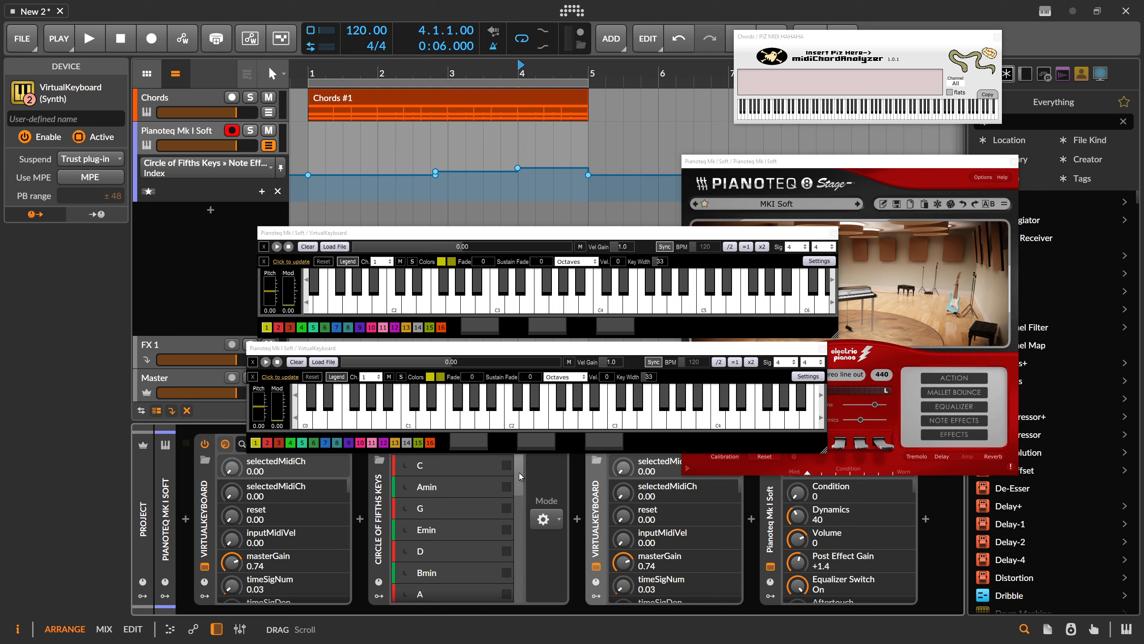
{"action": "mouse_move", "coordinate": [519, 472]}
{"action": "left_mouse_down"}
{"action": "mouse_move", "coordinate": [516, 541]}
{"action": "mouse_move", "coordinate": [527, 471]}
{"action": "left_mouse_up"}
{"action": "left_click", "coordinate": [521, 306]}
Step: Close both VirtualKeyboard windows and play the chord progression from bar 1 to audition notes over it
{"action": "left_click", "coordinate": [833, 232]}
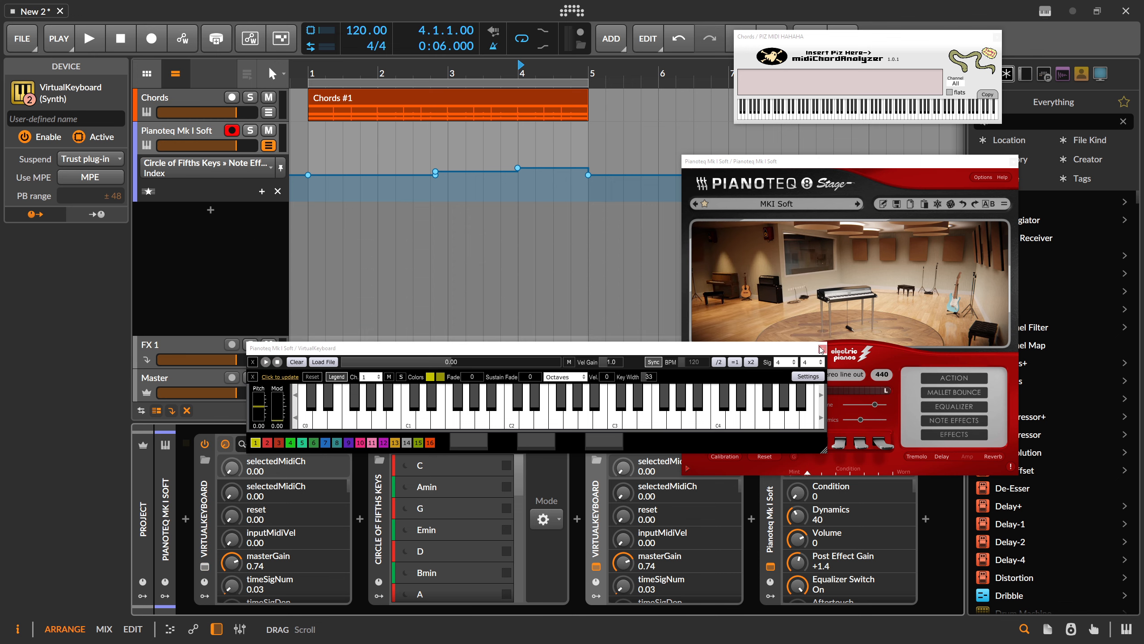
{"action": "left_click", "coordinate": [822, 348]}
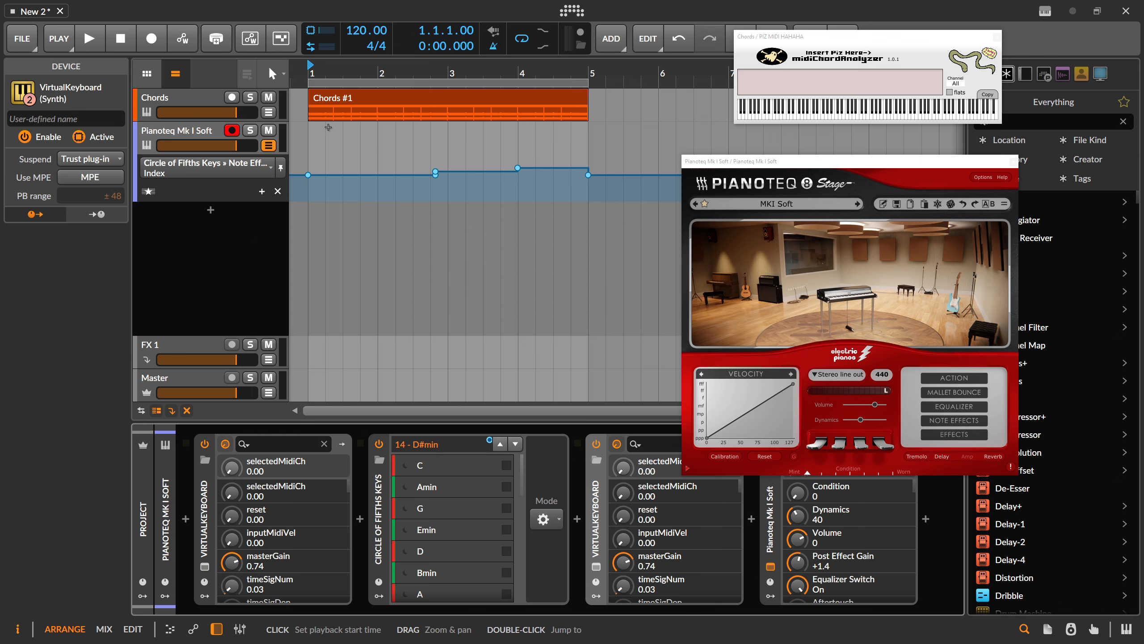
{"action": "left_click", "coordinate": [90, 40]}
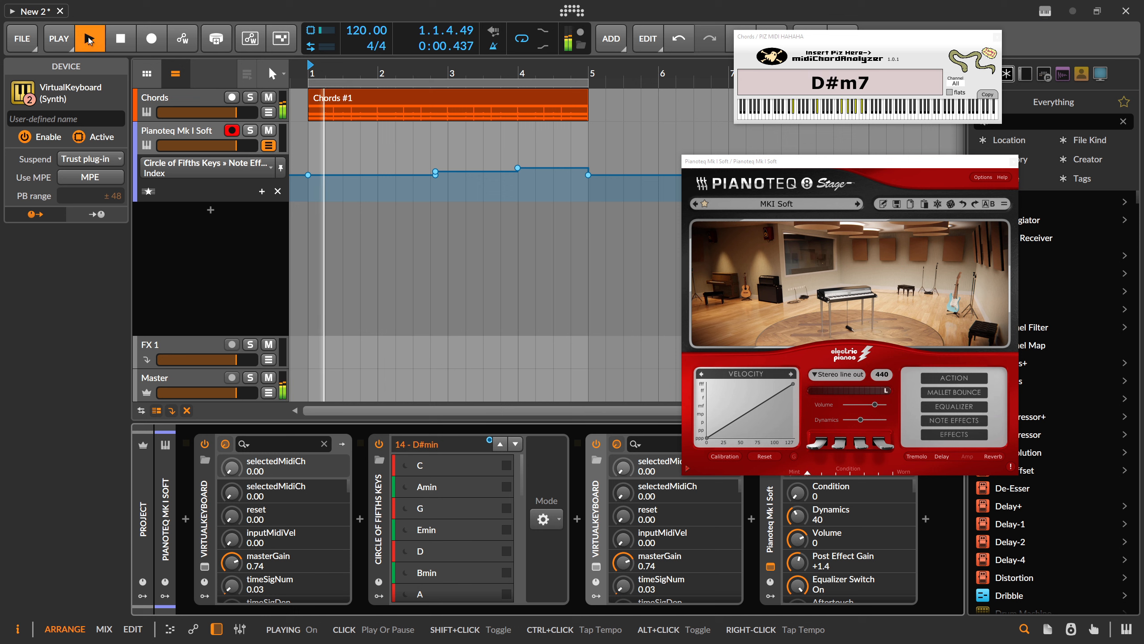
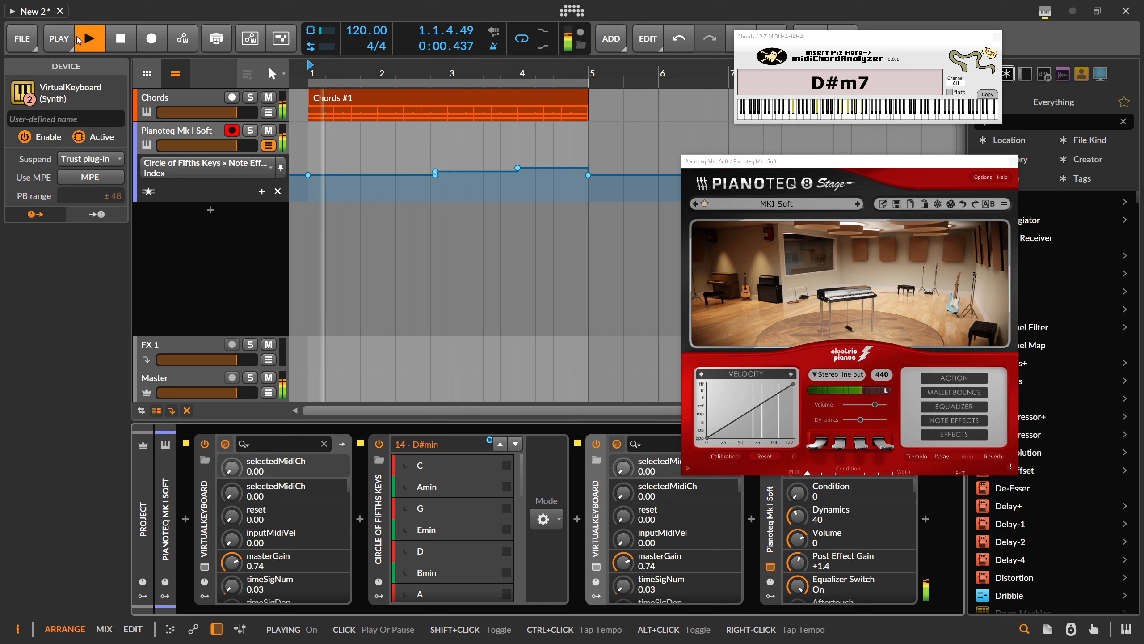
{"action": "left_click", "coordinate": [78, 40]}
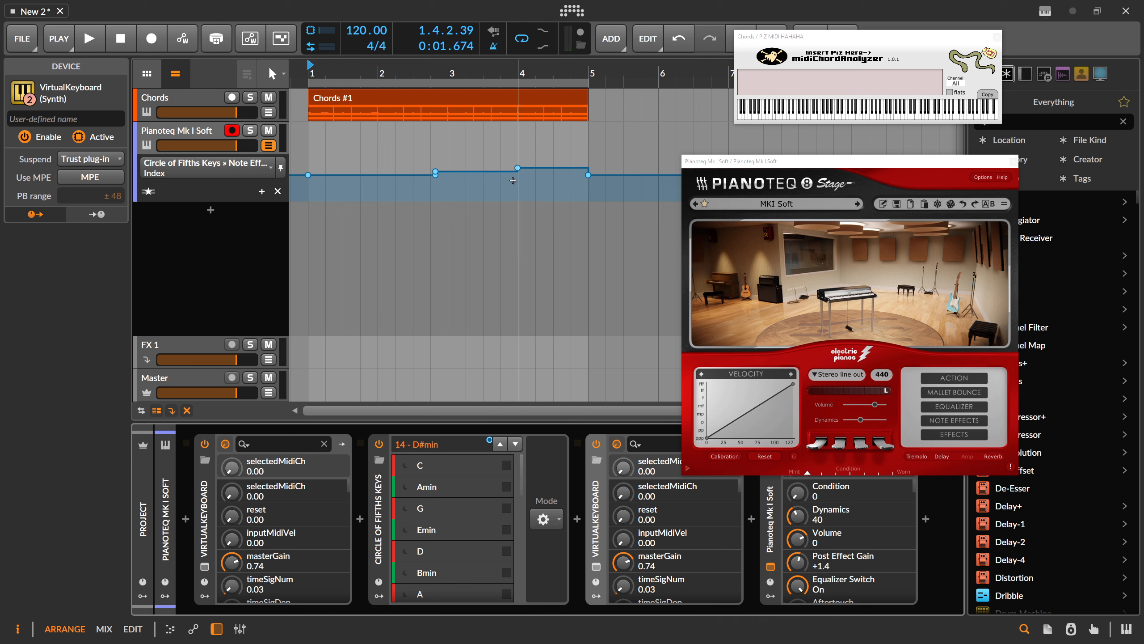
Step: Examine the G and C layers inside Circle of Fifths Keys, including their Note Transpose and Key Filter devices, and the remaining key layers
{"action": "left_click", "coordinate": [434, 506]}
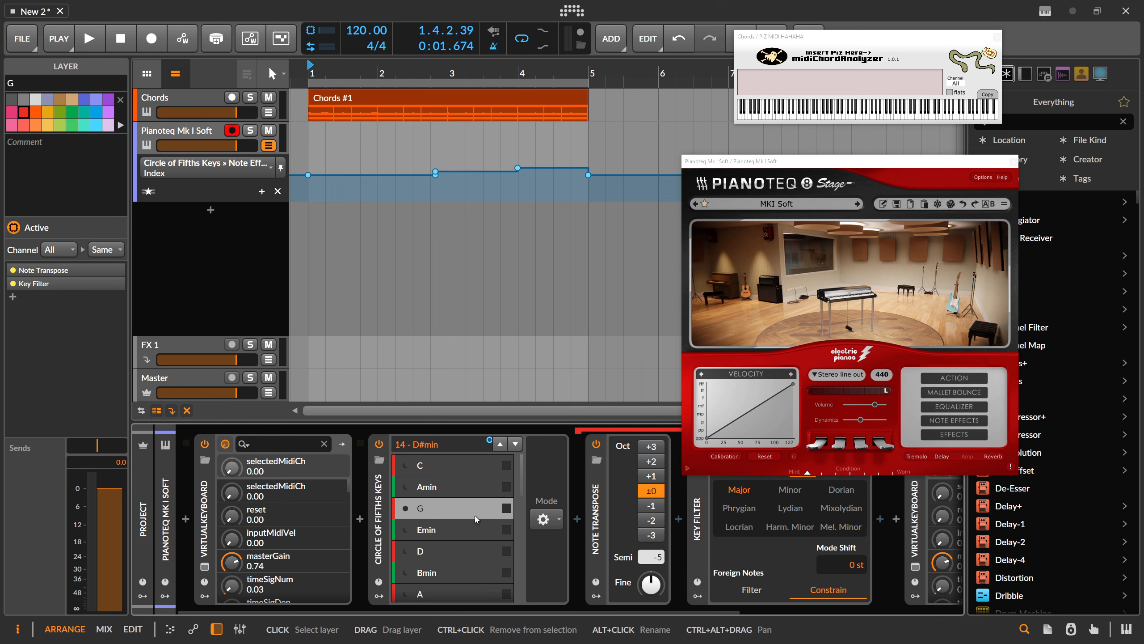
{"action": "mouse_move", "coordinate": [553, 610]}
{"action": "left_mouse_down"}
{"action": "mouse_move", "coordinate": [567, 608]}
{"action": "mouse_move", "coordinate": [536, 608]}
{"action": "left_mouse_up"}
{"action": "scroll", "coordinate": [537, 606], "scroll_direction": "down", "scroll_amount": 2}
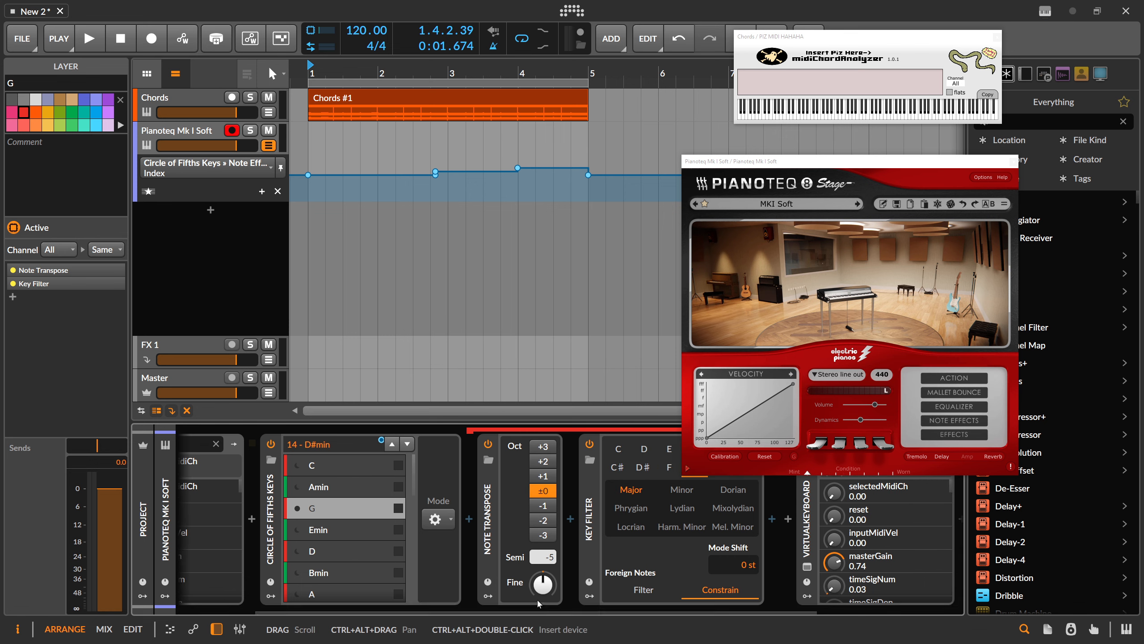
{"action": "left_click", "coordinate": [323, 488]}
{"action": "left_click", "coordinate": [309, 469]}
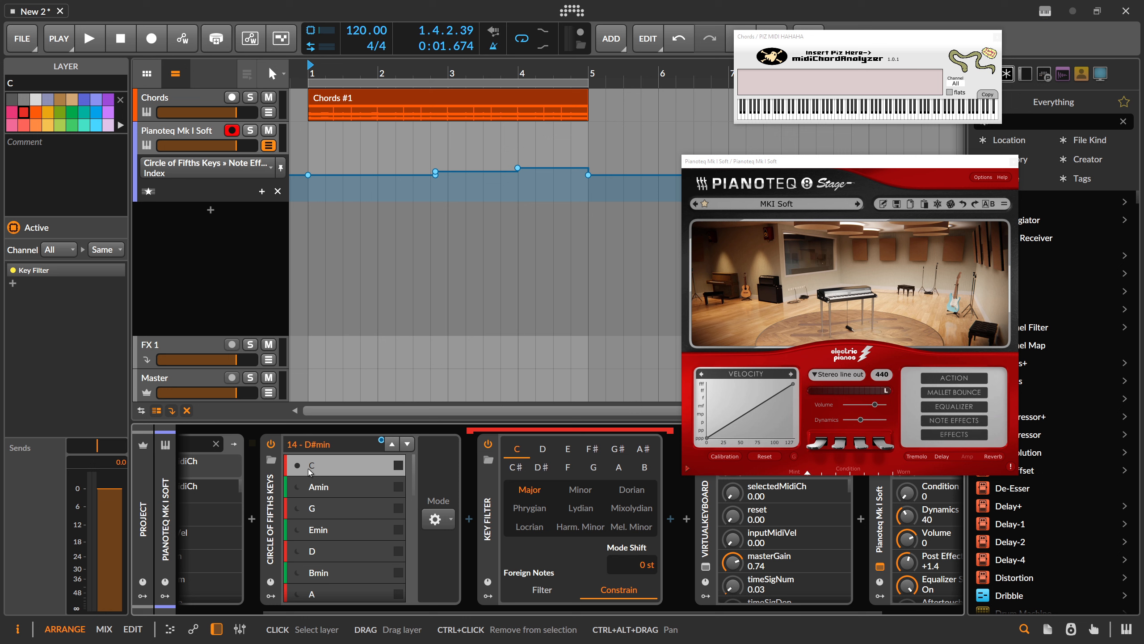
{"action": "scroll", "coordinate": [412, 485], "scroll_direction": "down", "scroll_amount": 2}
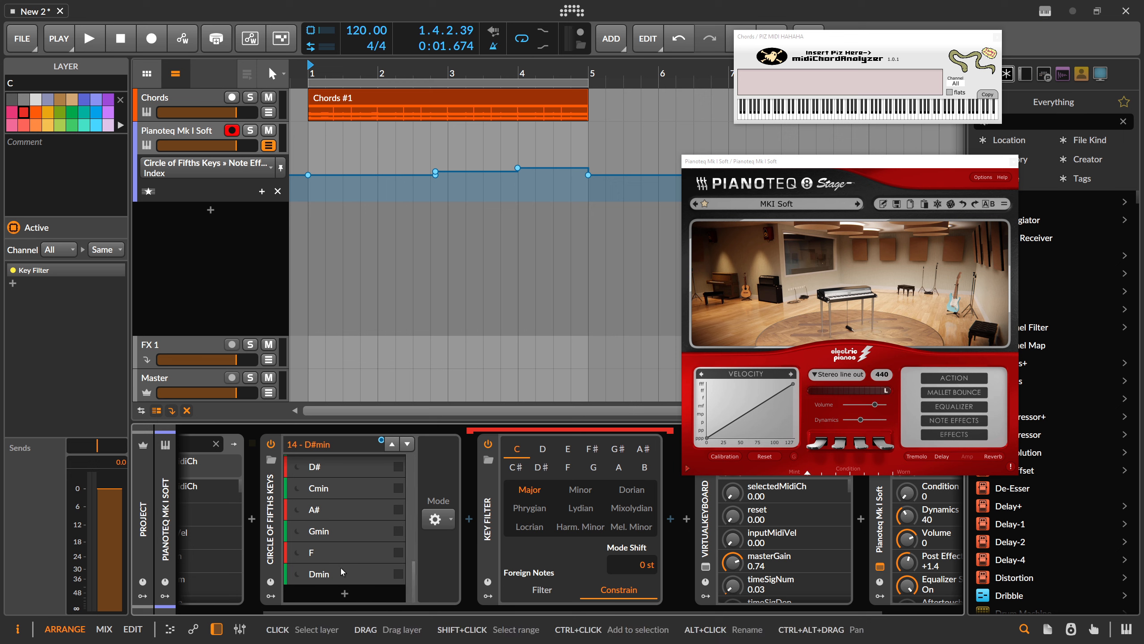
{"action": "scroll", "coordinate": [329, 530], "scroll_direction": "up", "scroll_amount": 2}
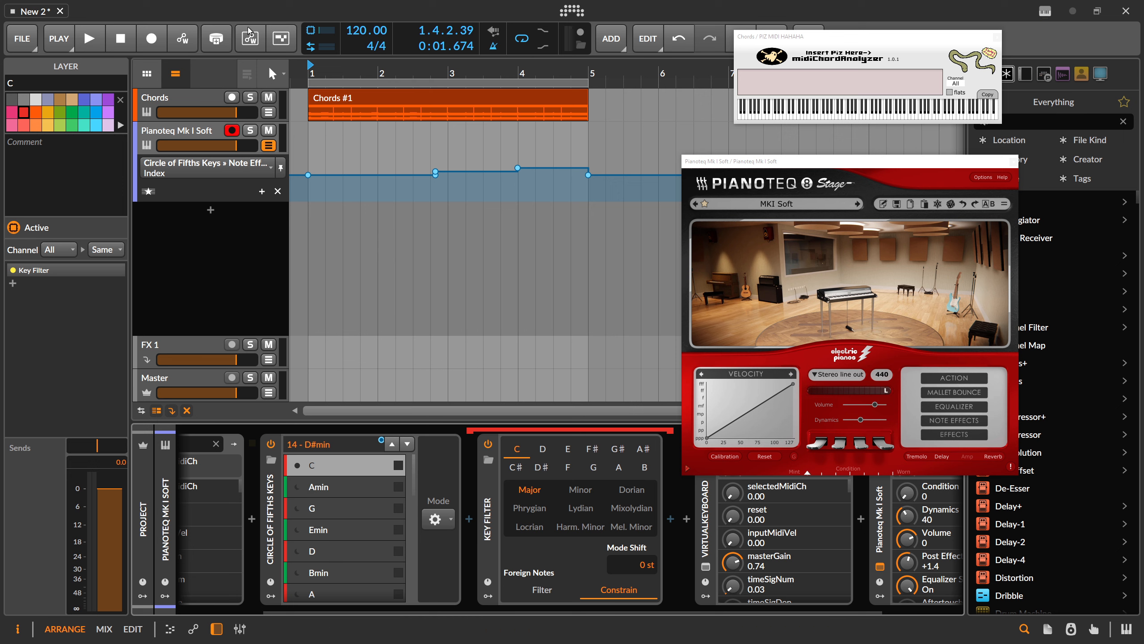
Step: Record a four-bar note clip on the Pianoteq Mk I Soft track over the chords, and leave record mode with playback running
{"action": "left_click", "coordinate": [153, 41]}
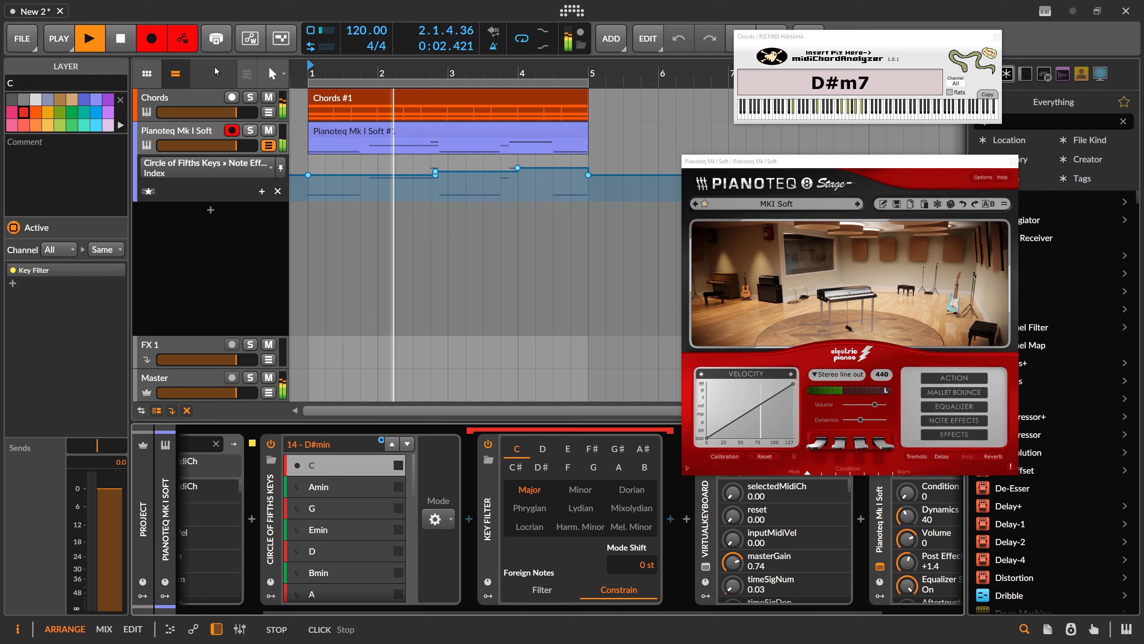
{"action": "double_click", "coordinate": [210, 131]}
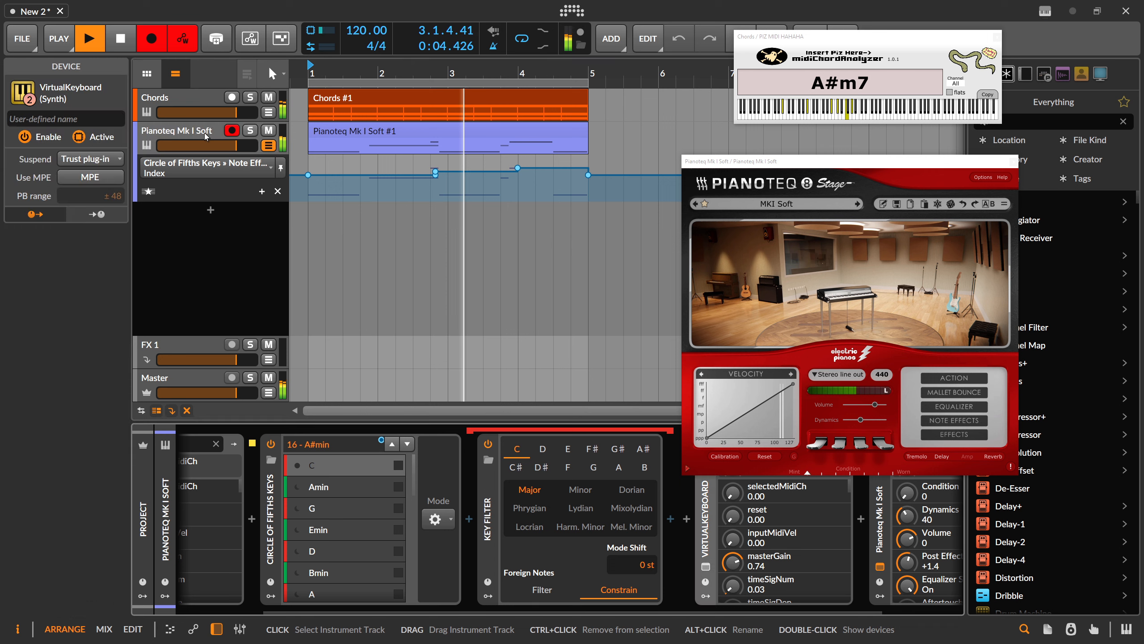
{"action": "left_click", "coordinate": [151, 39]}
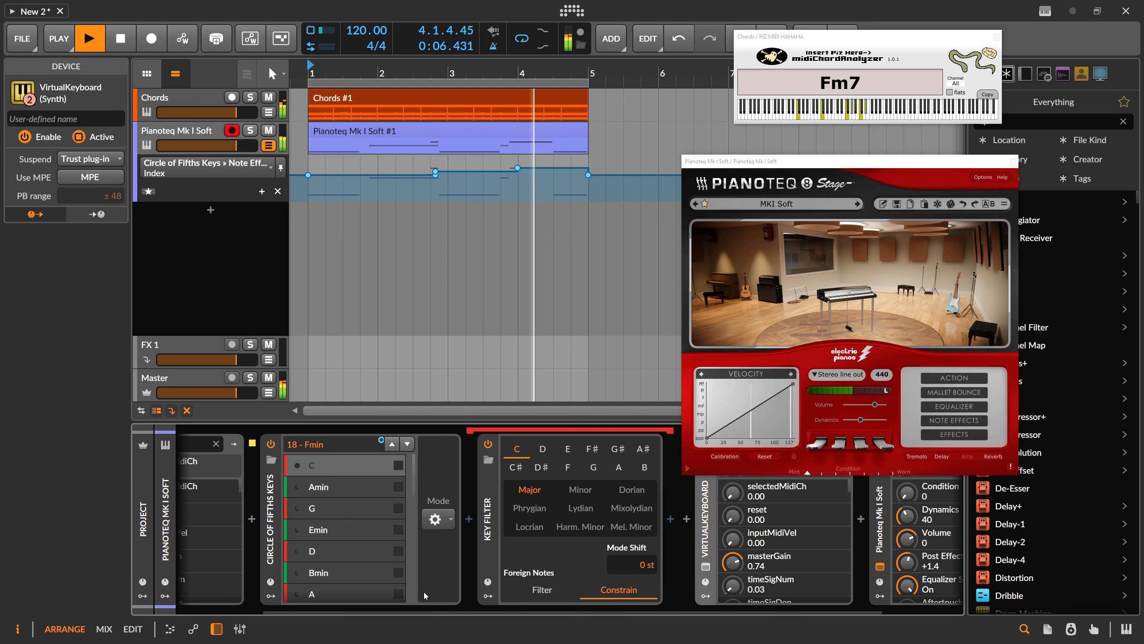
Step: Insert a Convolution reverb after Pianoteq on the Pianoteq Mk I Soft track
{"action": "scroll", "coordinate": [897, 517], "scroll_direction": "right", "scroll_amount": 3}
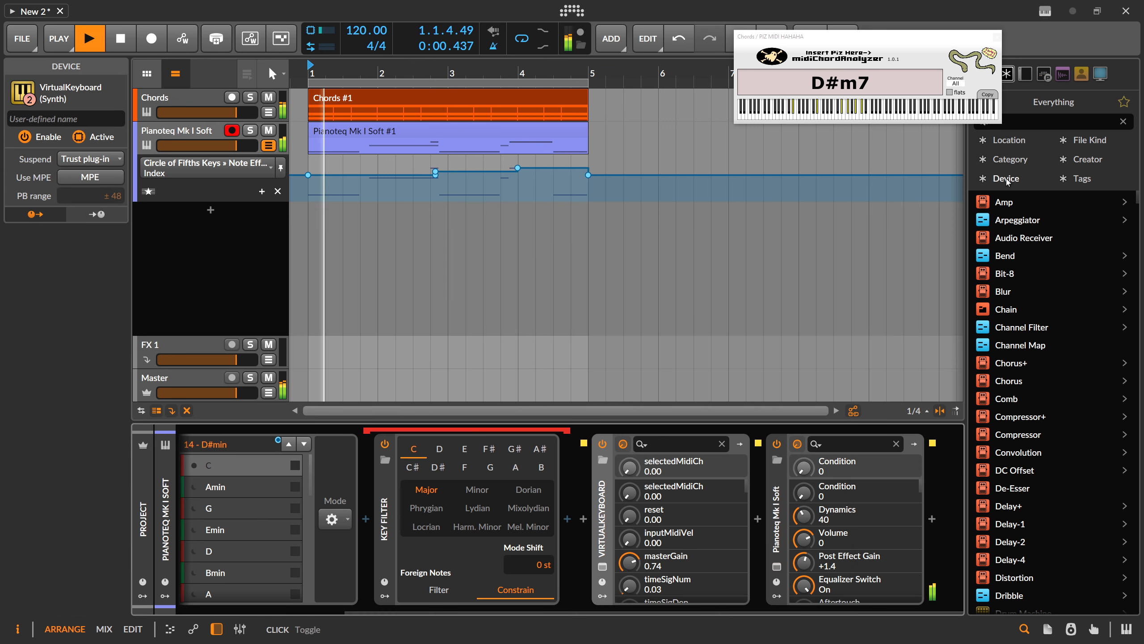
{"action": "left_click", "coordinate": [932, 519]}
{"action": "type", "text": "conv"}
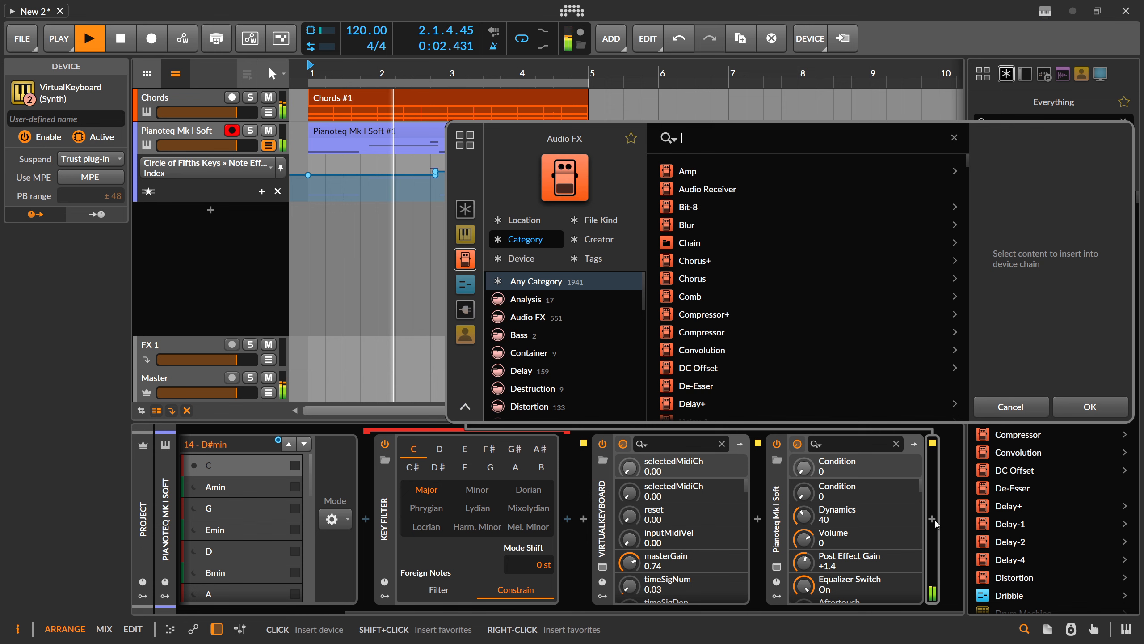
{"action": "key", "text": "Down"}
{"action": "key", "text": "Return"}
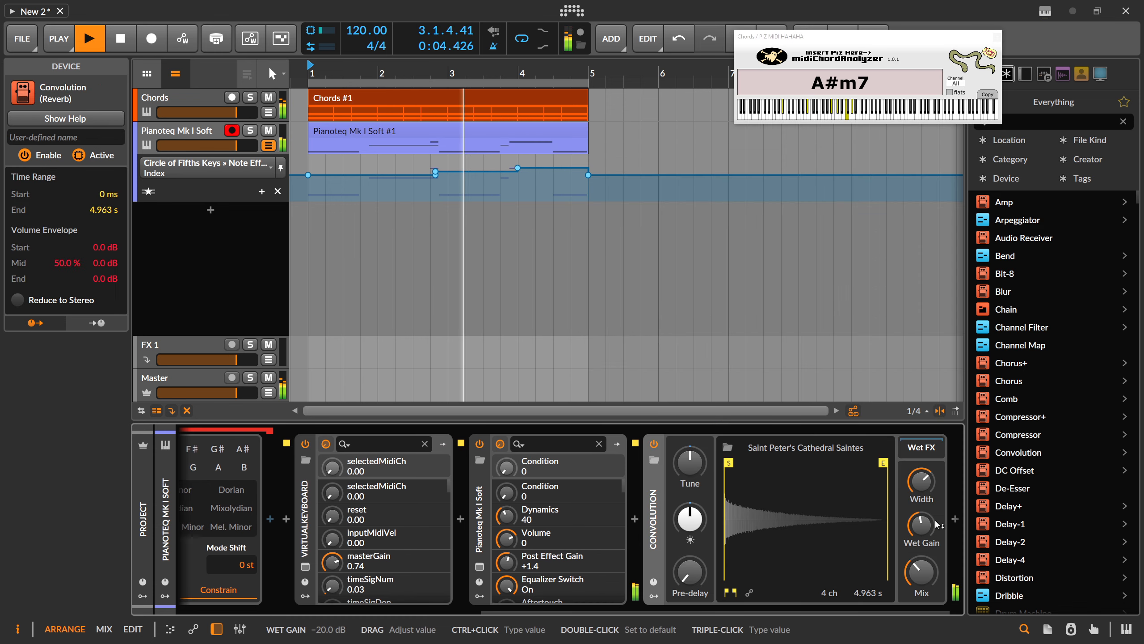
Step: Insert a Delay-2 device after Convolution on the Pianoteq Mk I Soft track
{"action": "left_click", "coordinate": [955, 519]}
{"action": "type", "text": "delay"}
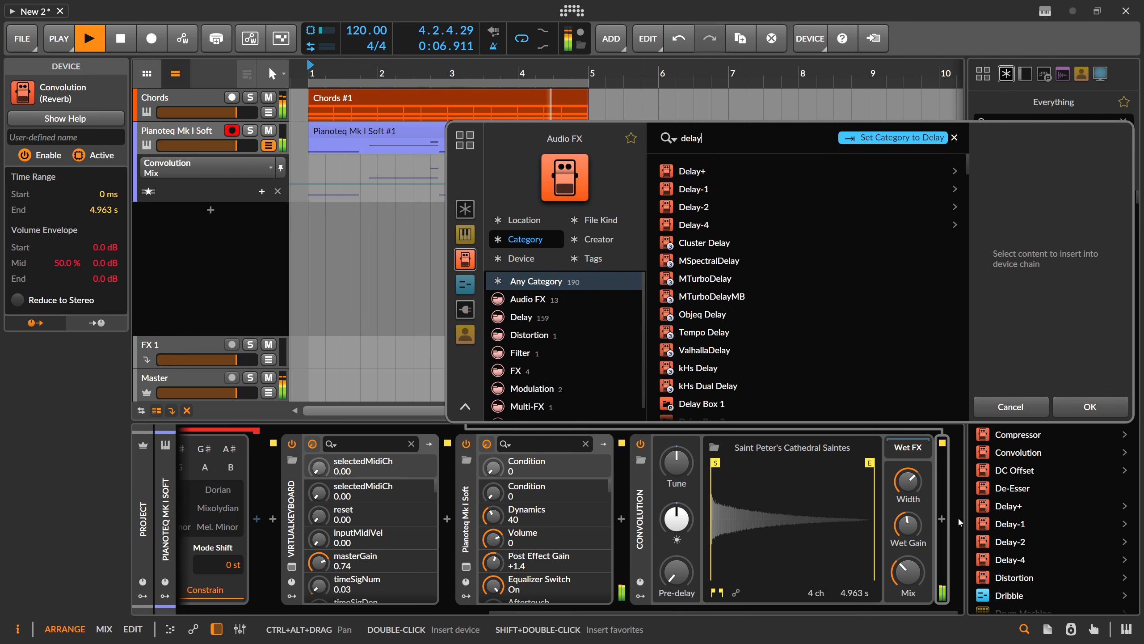
{"action": "key", "text": "Down"}
{"action": "key", "text": "Down"}
{"action": "key", "text": "Return"}
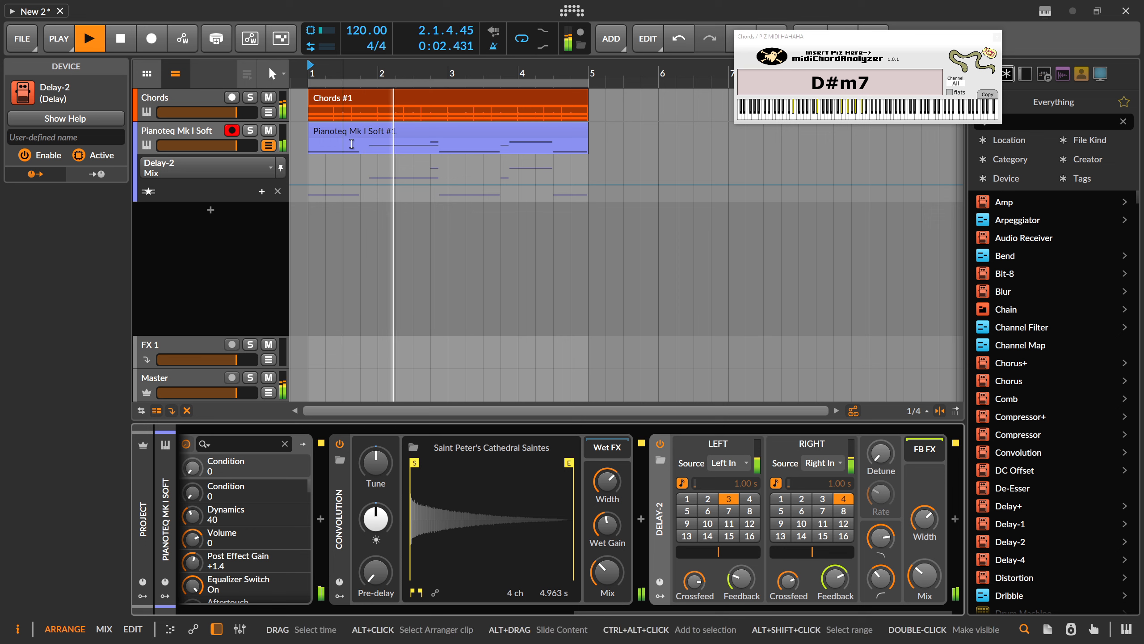
Step: Listen to the recorded Pianoteq Mk I Soft clip with the chords and added effects, and stop playback
{"action": "left_click_drag", "start_coordinate": [340, 71], "coordinate": [341, 79]}
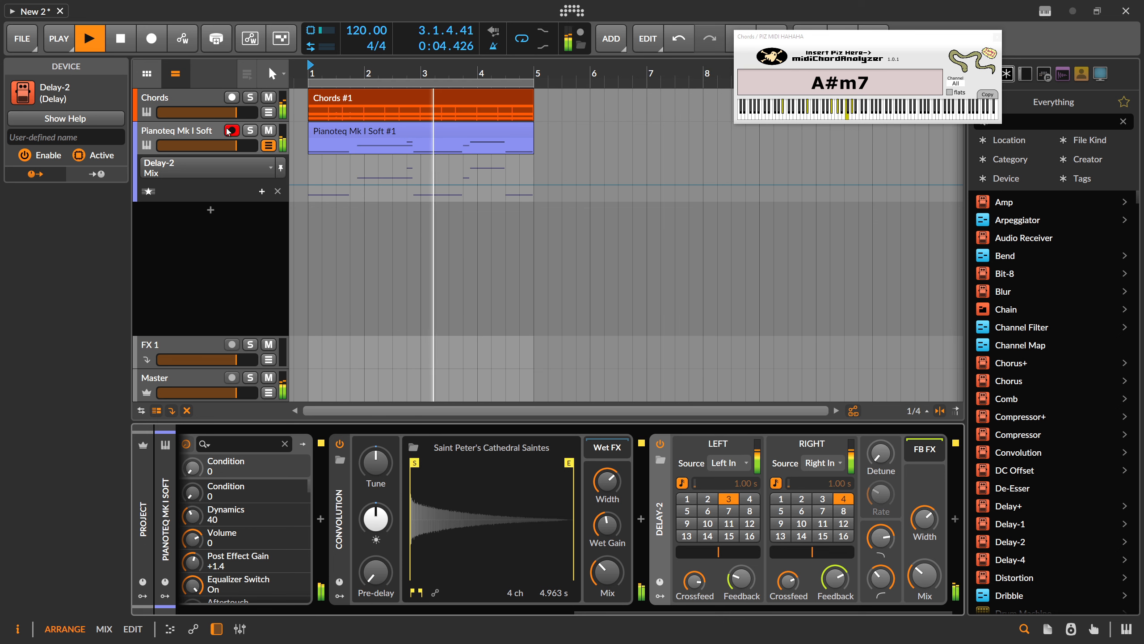
{"action": "left_click", "coordinate": [207, 134]}
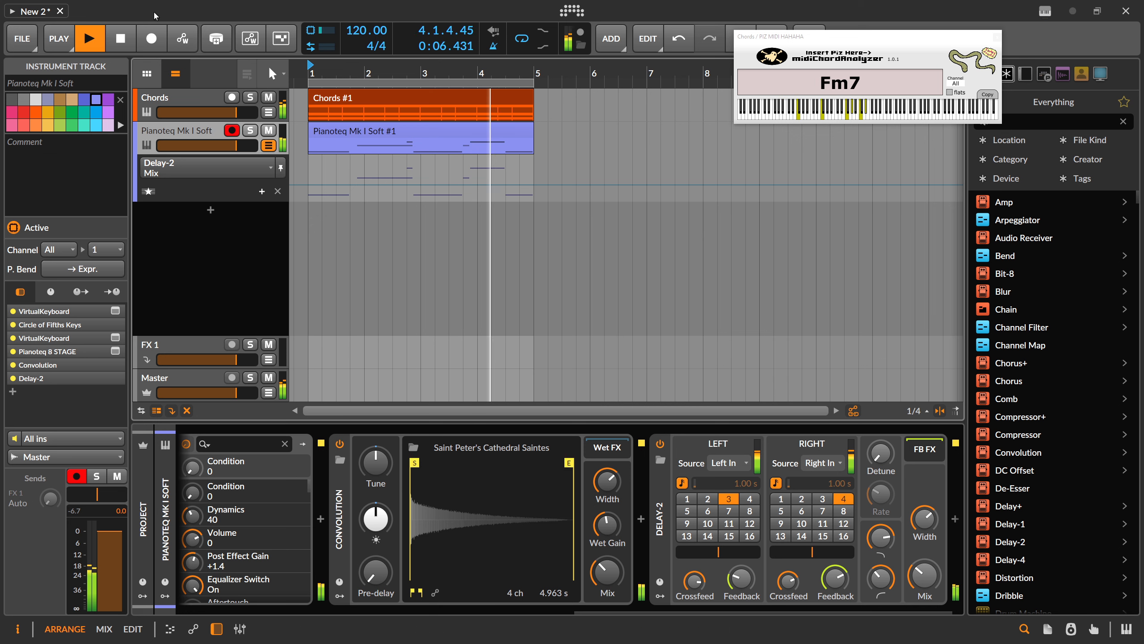
{"action": "left_click", "coordinate": [125, 45]}
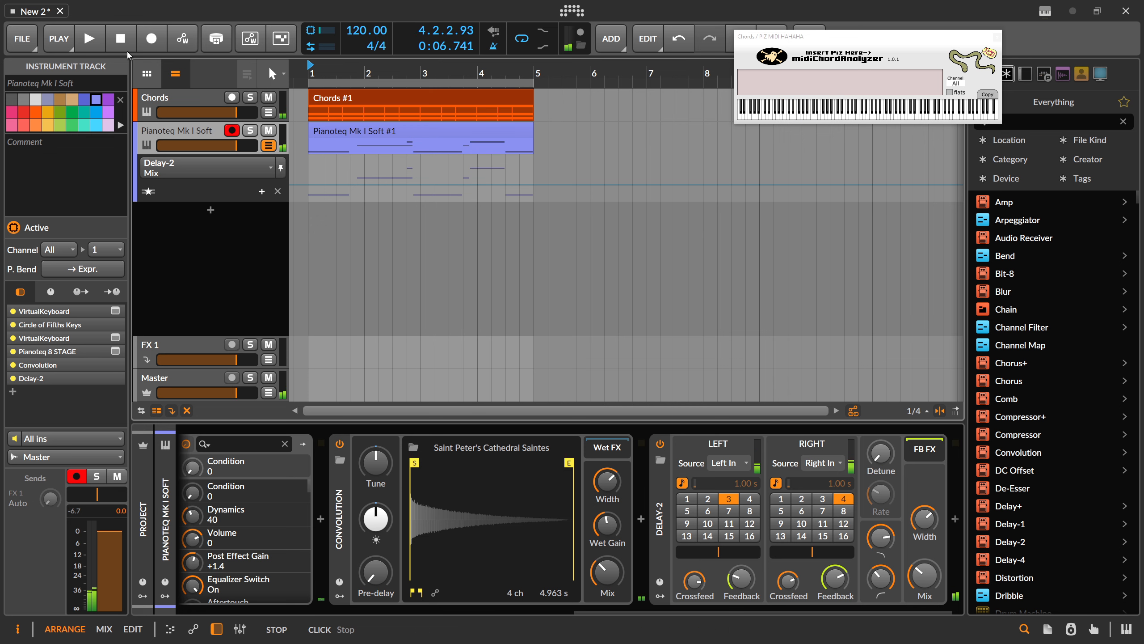
Step: Show the Chords track's device chain and select its Circle of Fifths Keys selector
{"action": "left_click", "coordinate": [176, 105]}
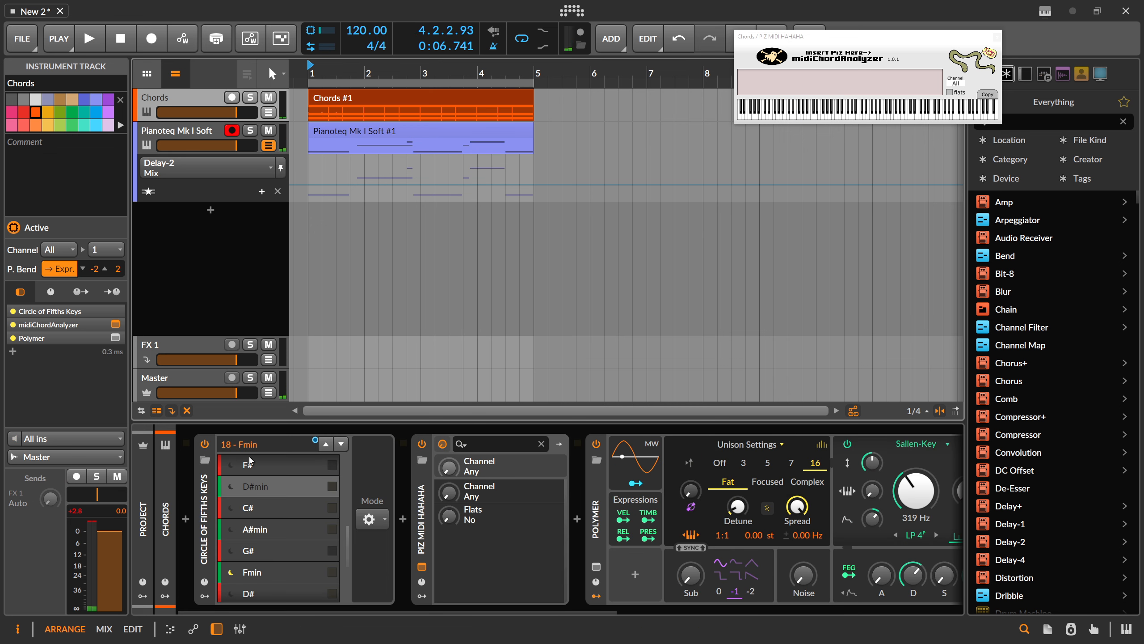
{"action": "left_click", "coordinate": [207, 514]}
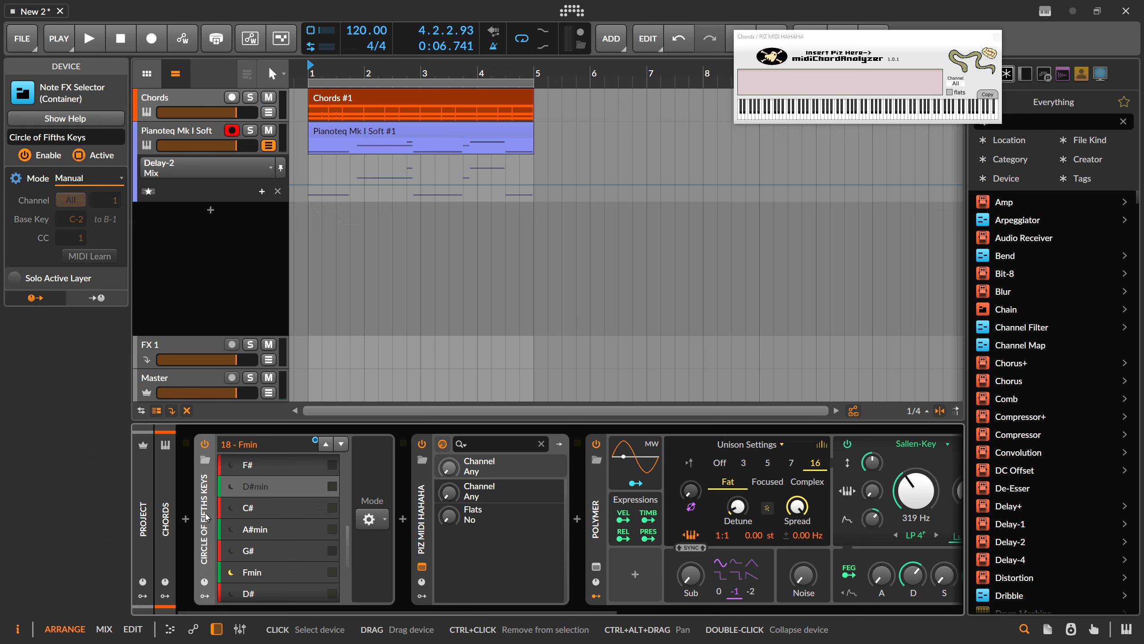